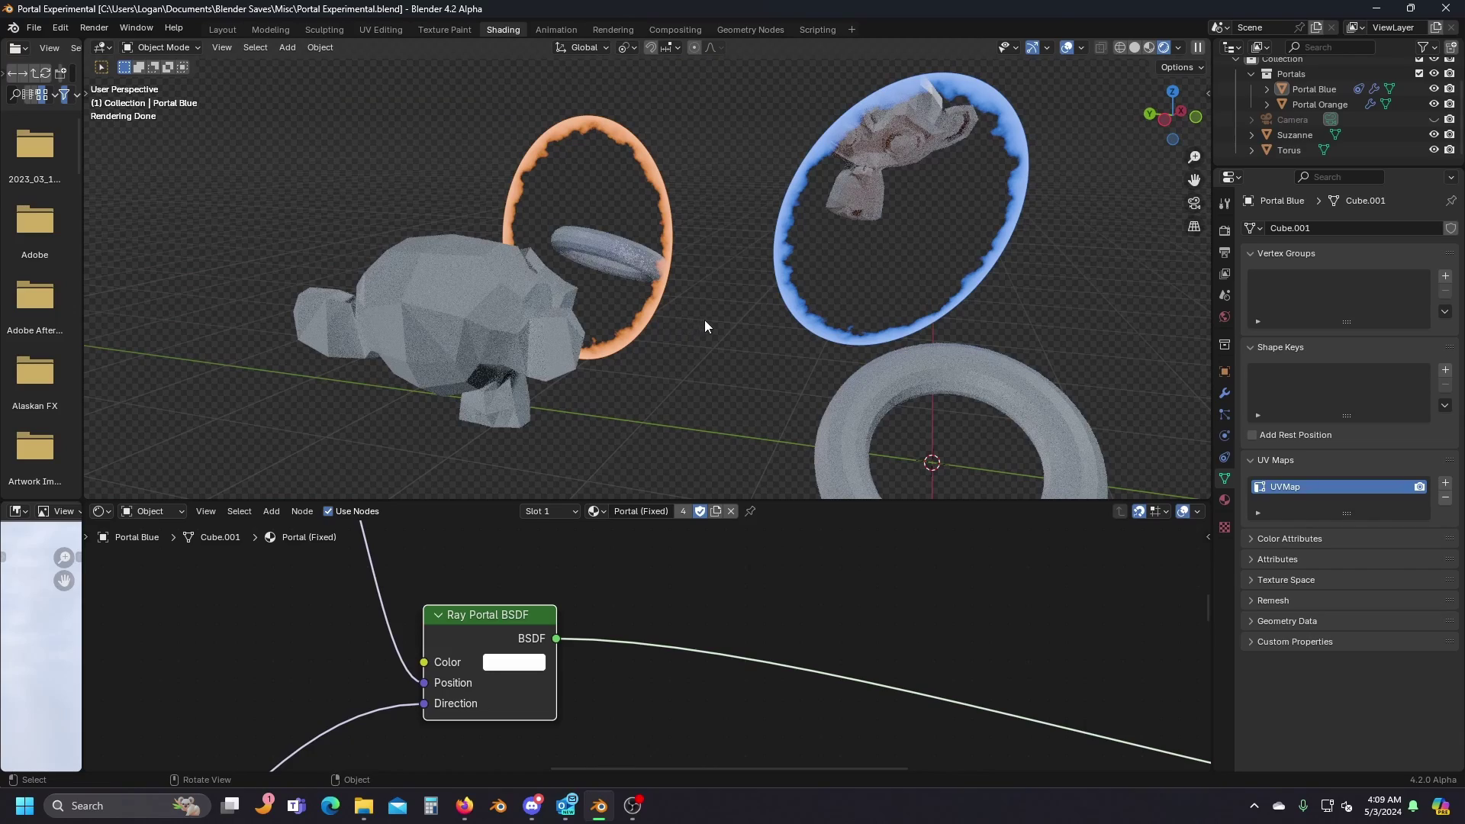
# Examine the blue and orange portals from several angles along with the blue portal's Ray Portal BSDF node.
pyautogui.moveTo(705, 321); pyautogui.dragTo(734, 309, button='middle')
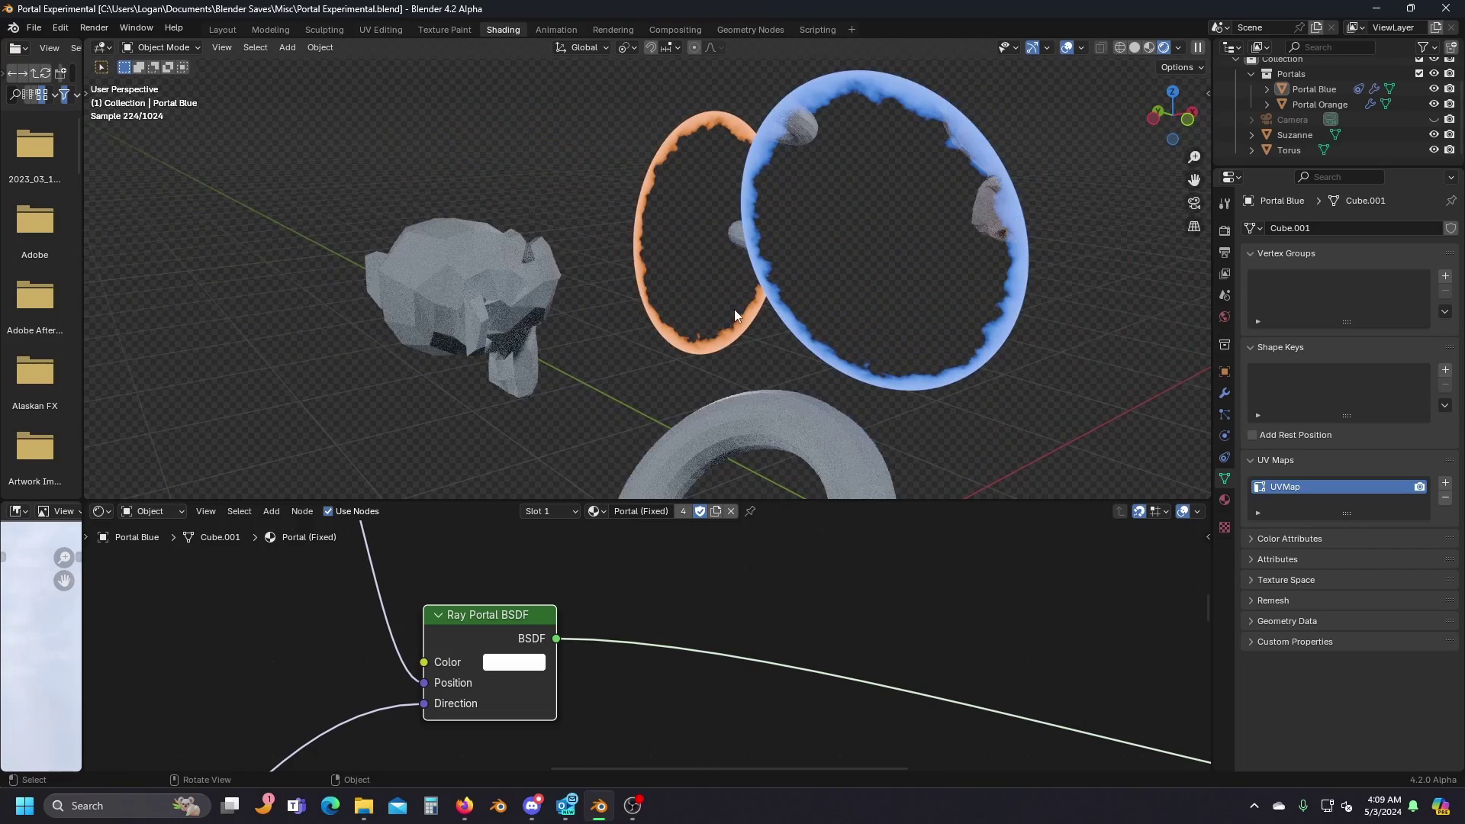
pyautogui.click(591, 603)
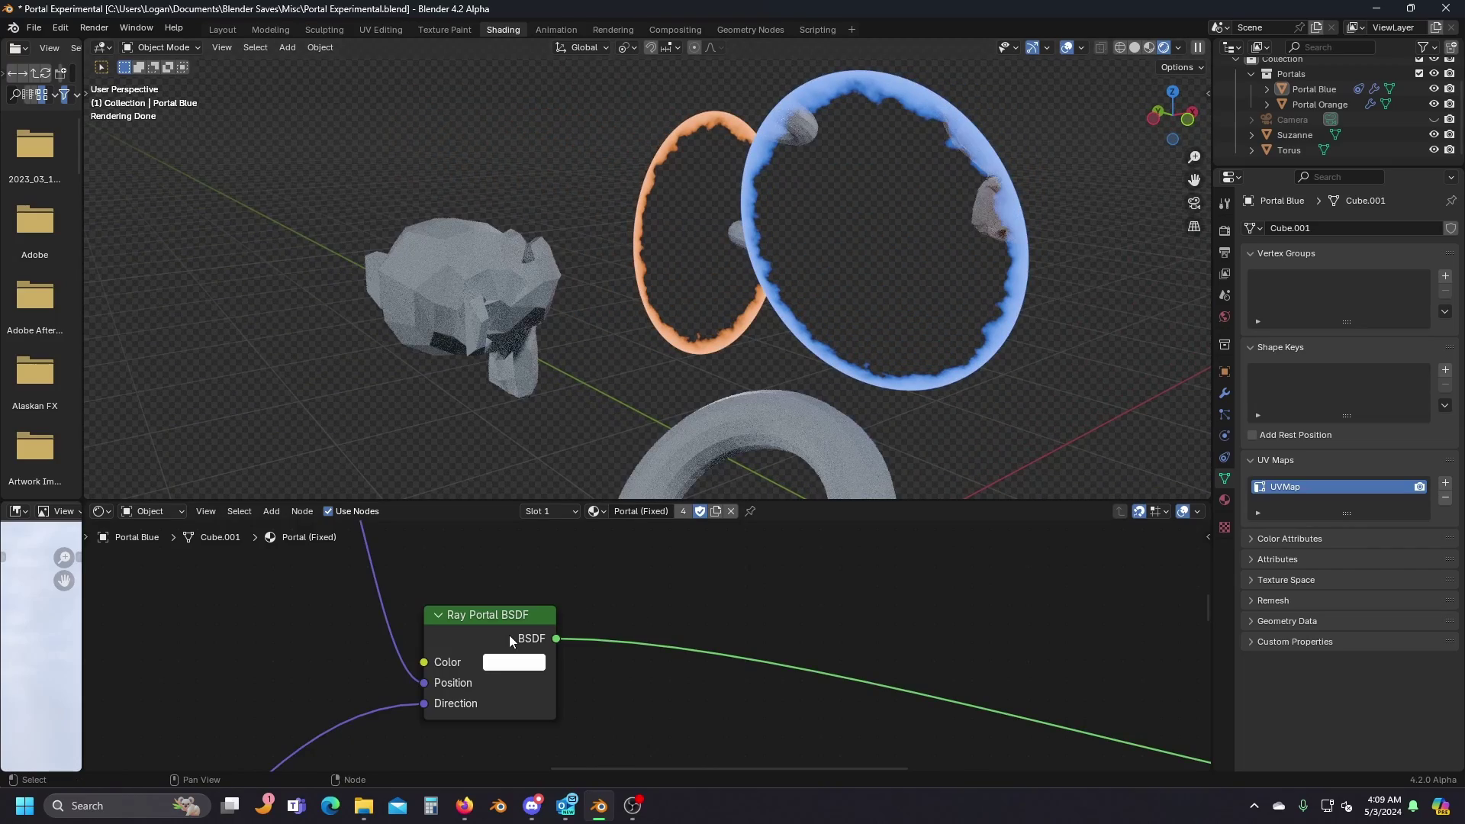
pyautogui.click(510, 635)
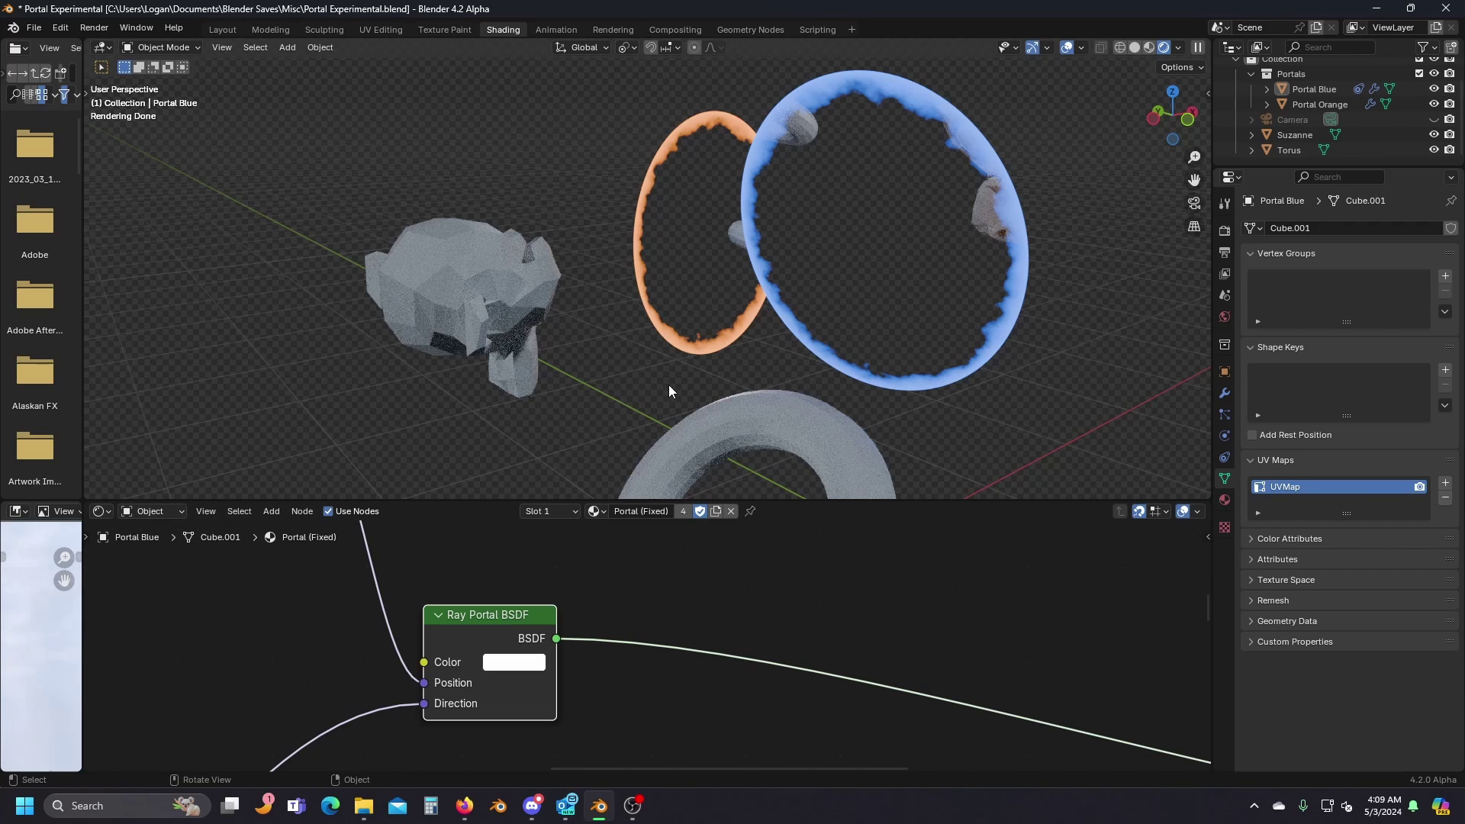
pyautogui.moveTo(668, 384); pyautogui.dragTo(800, 404, button='middle')
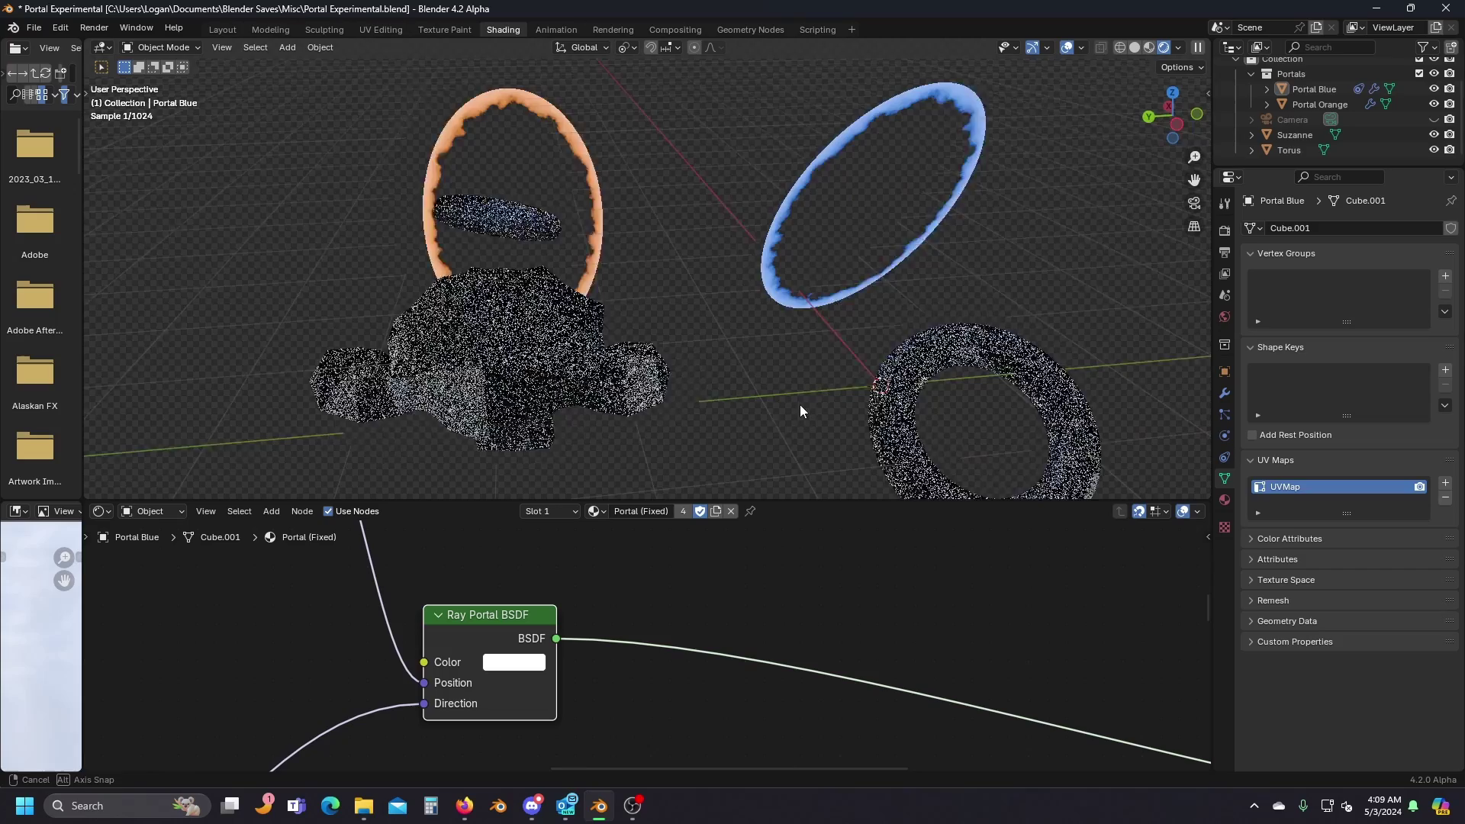
# Try moving the blue portal along its local Z axis and rotating it to test the view through the orange portal.
pyautogui.click(776, 271)
pyautogui.moveTo(789, 281); pyautogui.dragTo(723, 308, button='middle')
pyautogui.scroll(1, 739, 308)
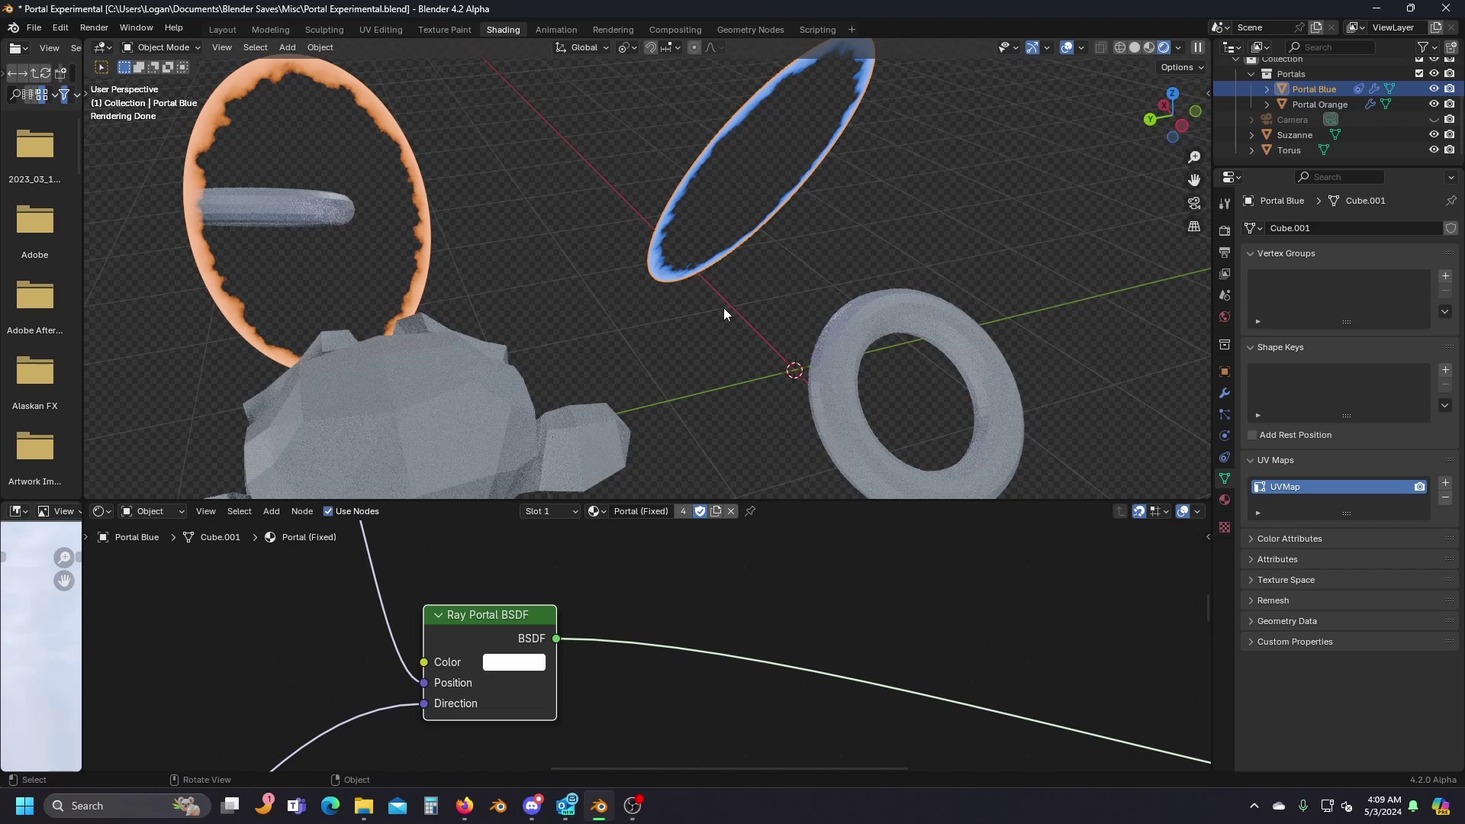
pyautogui.press('g')
pyautogui.press('z')
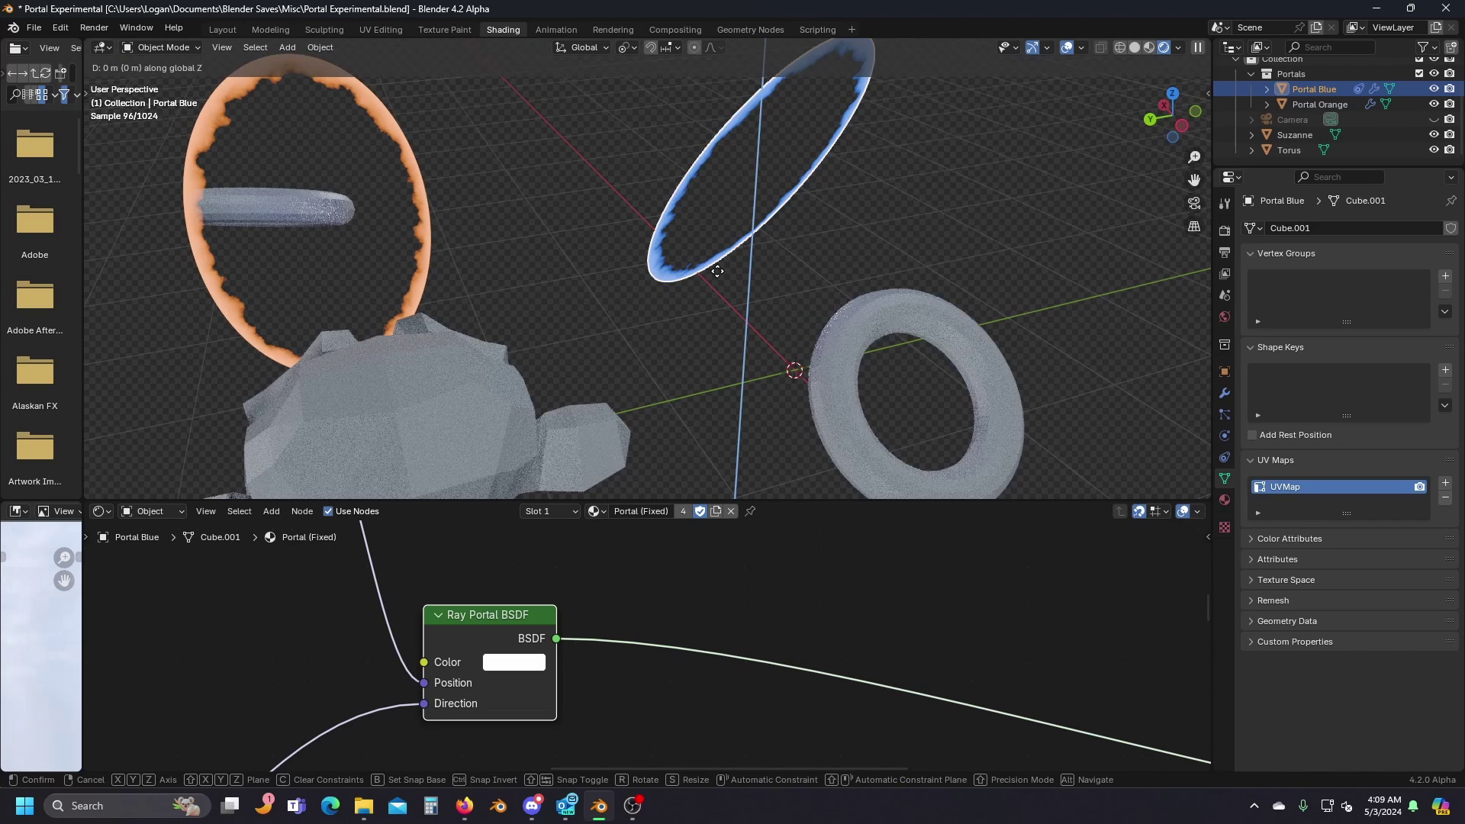
pyautogui.press('z')
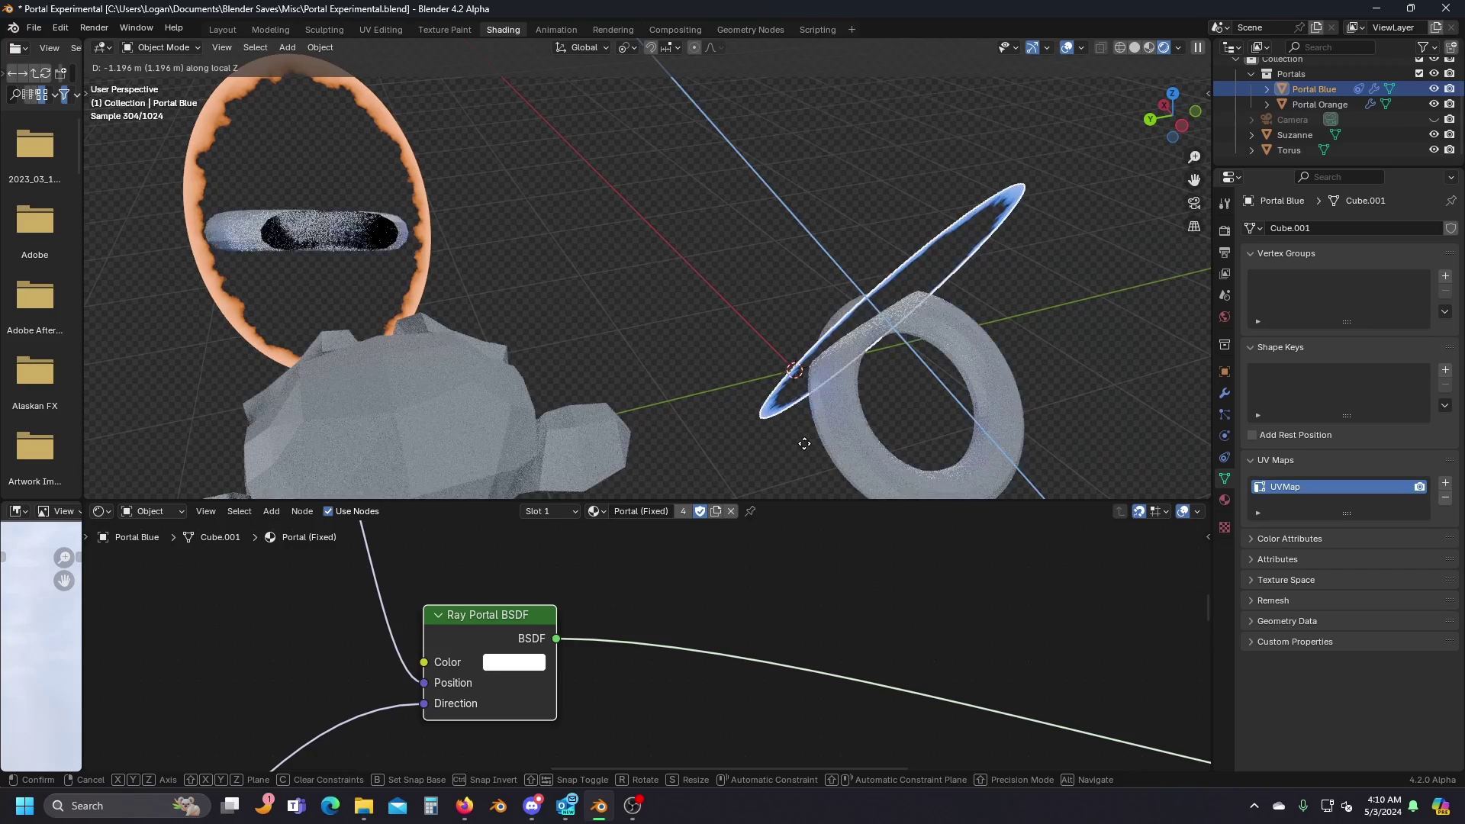
pyautogui.press('r')
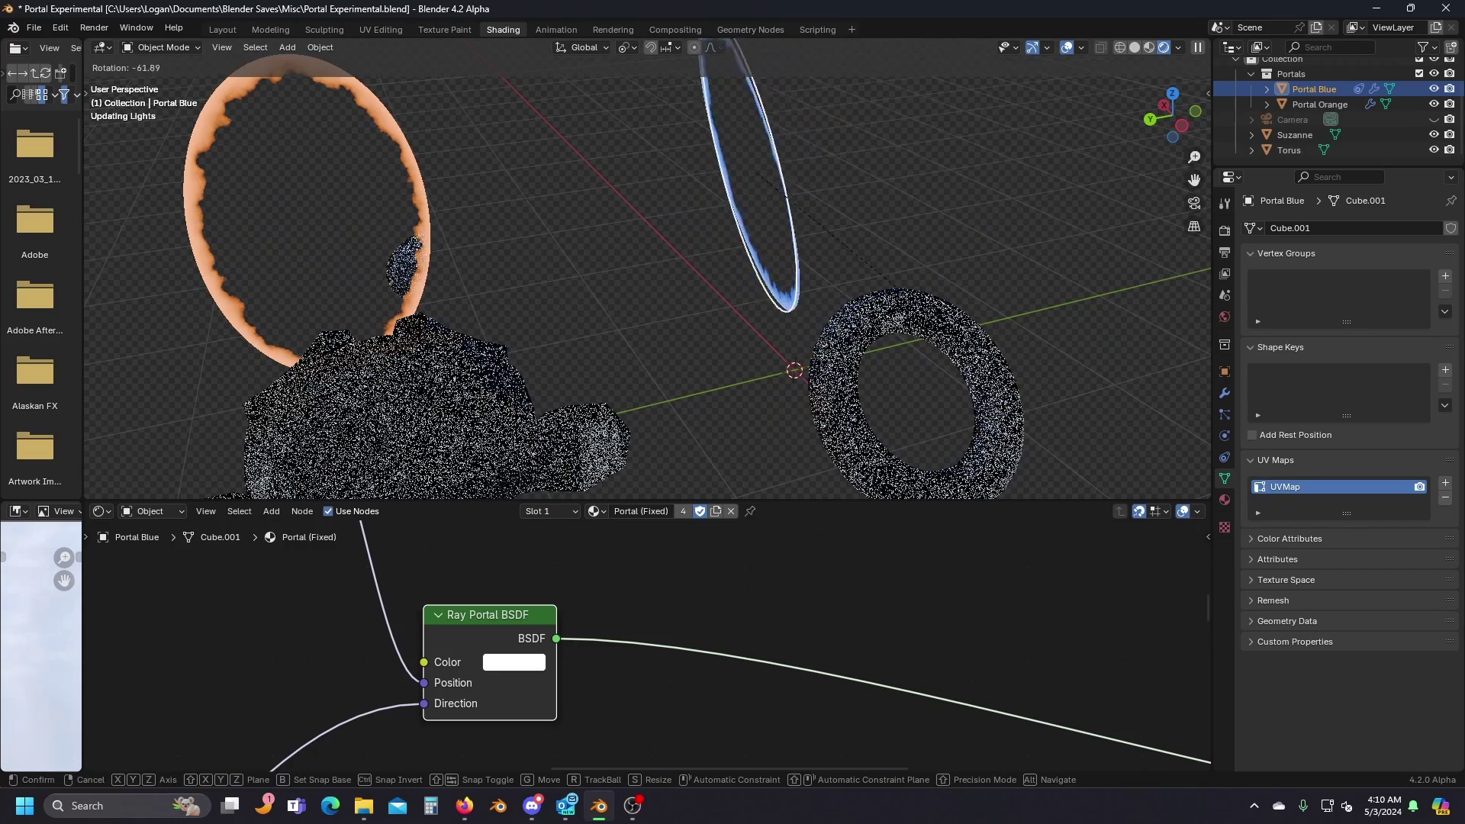
pyautogui.click(640, 382)
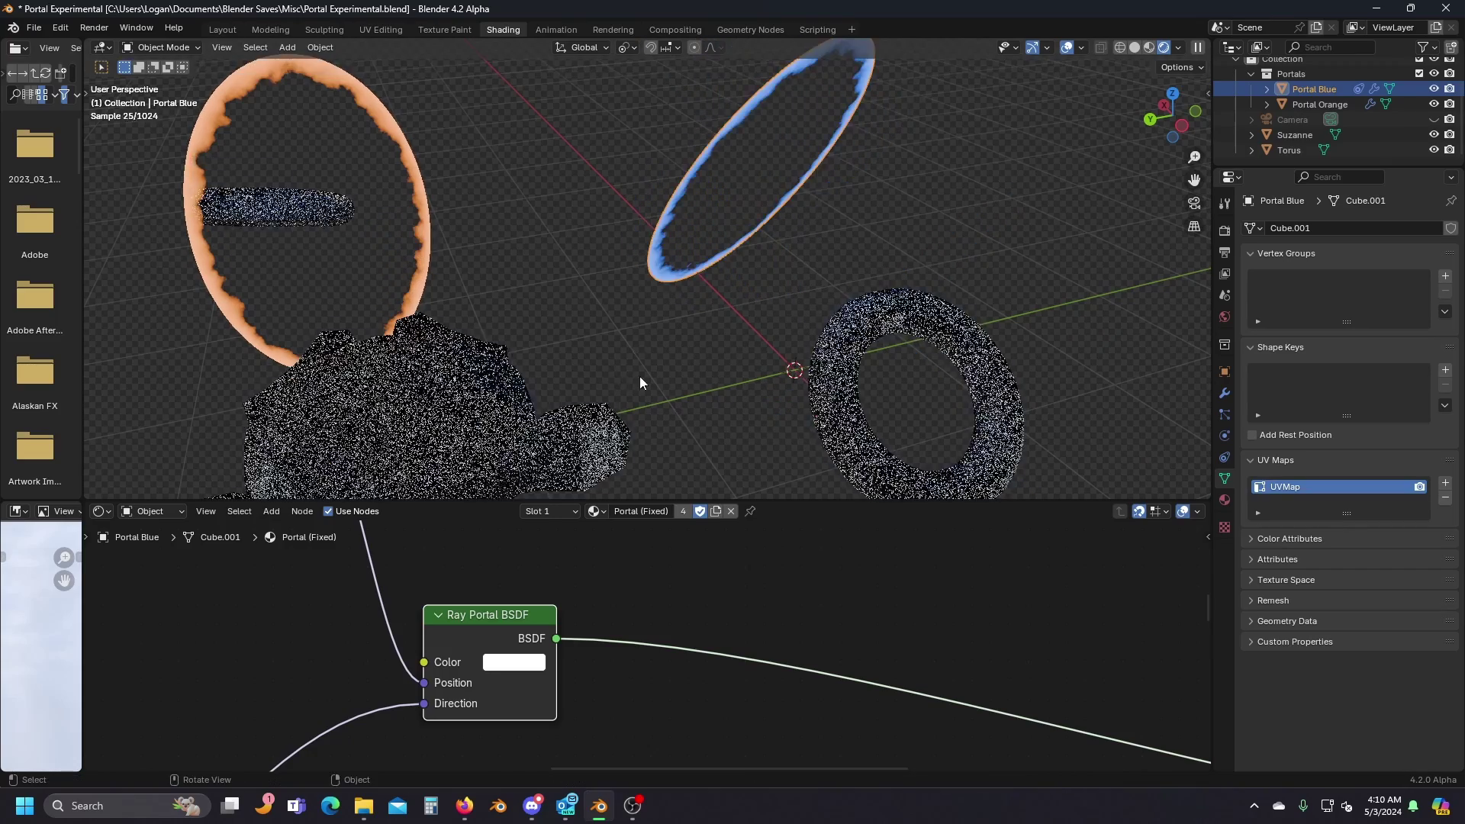
pyautogui.moveTo(640, 382); pyautogui.dragTo(519, 354, button='middle')
pyautogui.click(451, 287)
pyautogui.press('r')
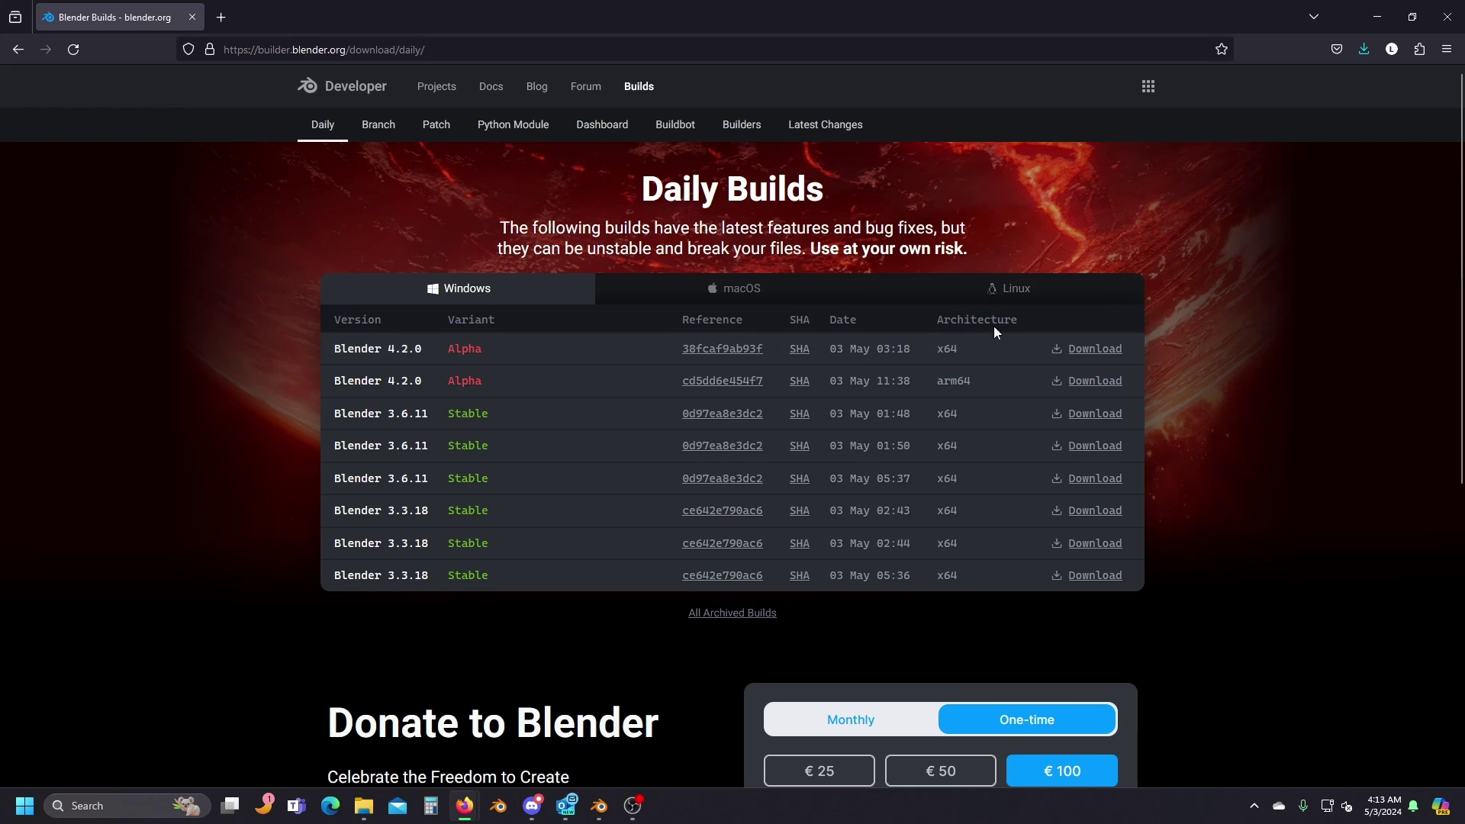
# Download the Windows x64 Blender 4.2.0 Alpha build from the browser and launch blender from the extracted 4.2.0 alpha folder in Downloads.
pyautogui.click(1096, 349)
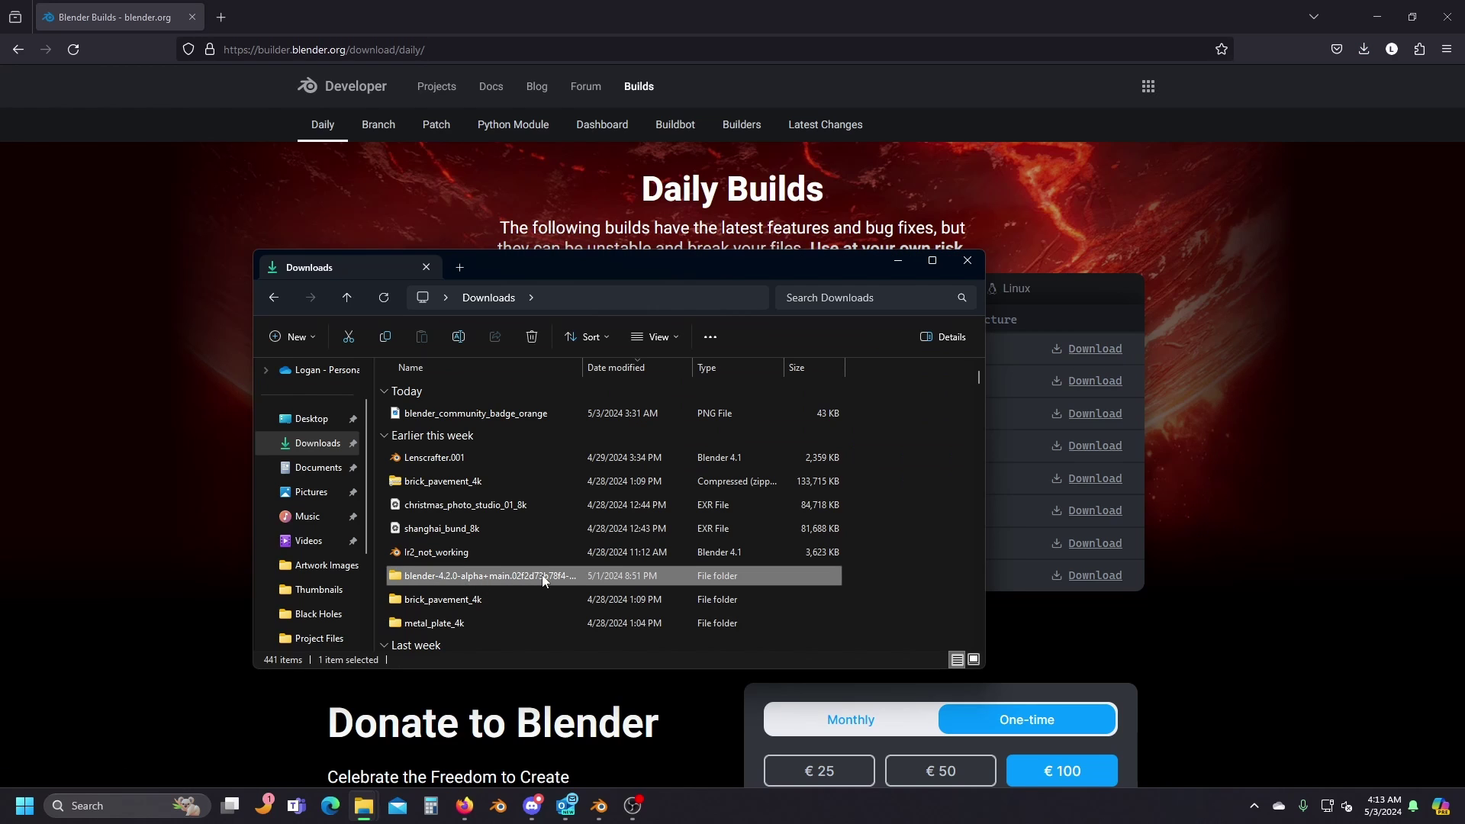
pyautogui.doubleClick(449, 576)
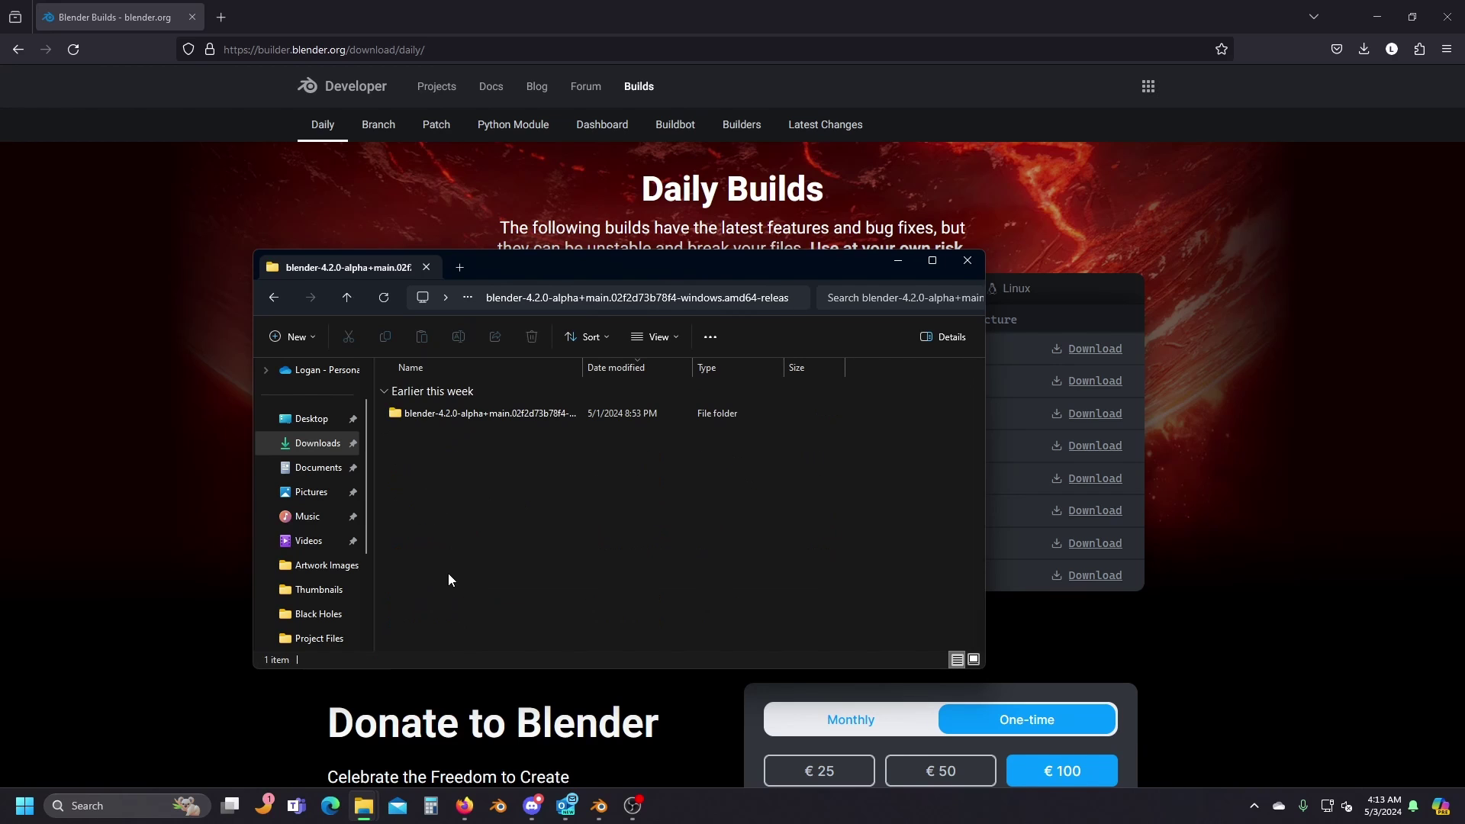
pyautogui.doubleClick(517, 414)
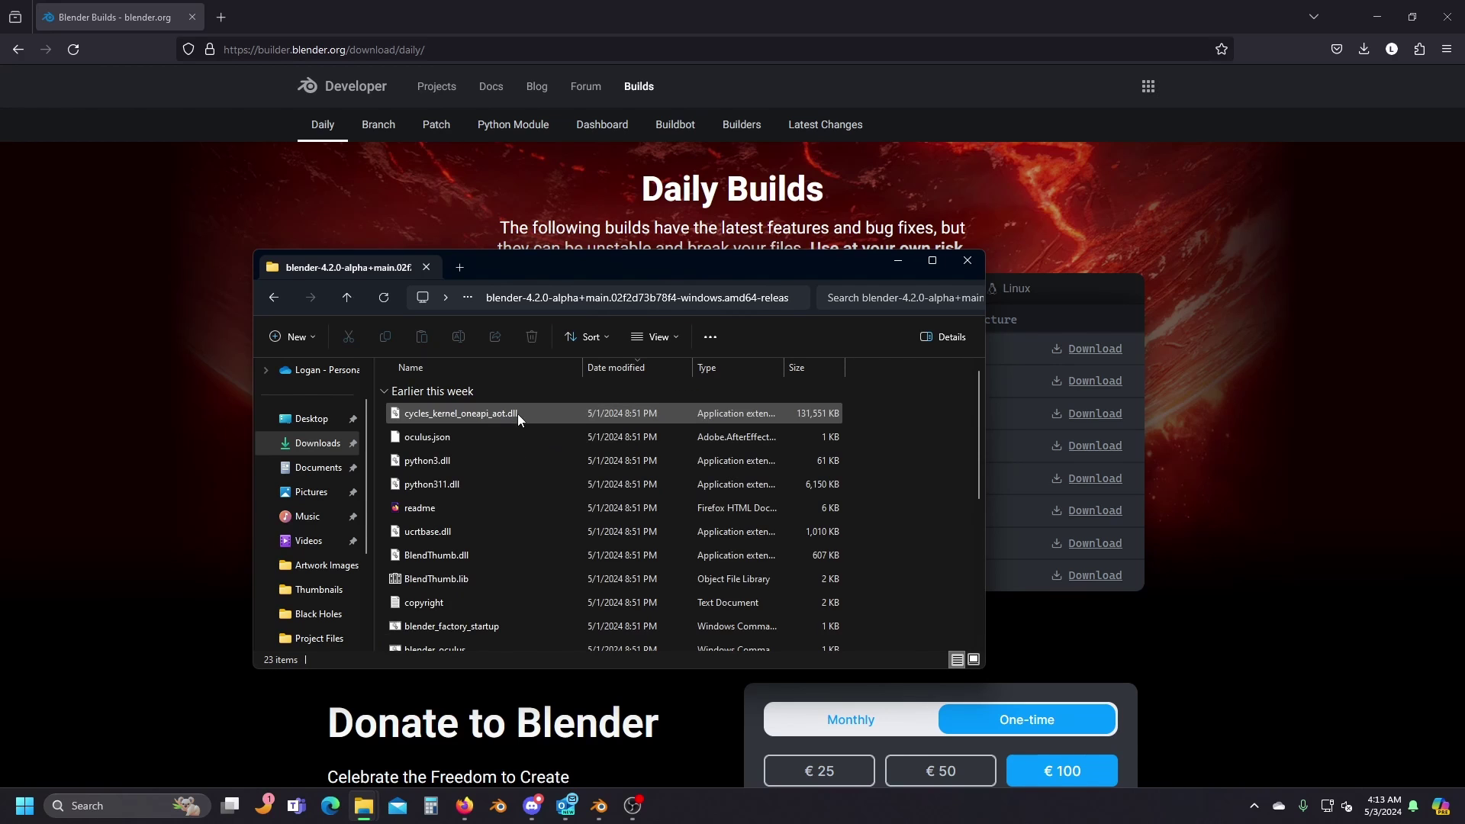
pyautogui.scroll(-4, 529, 500)
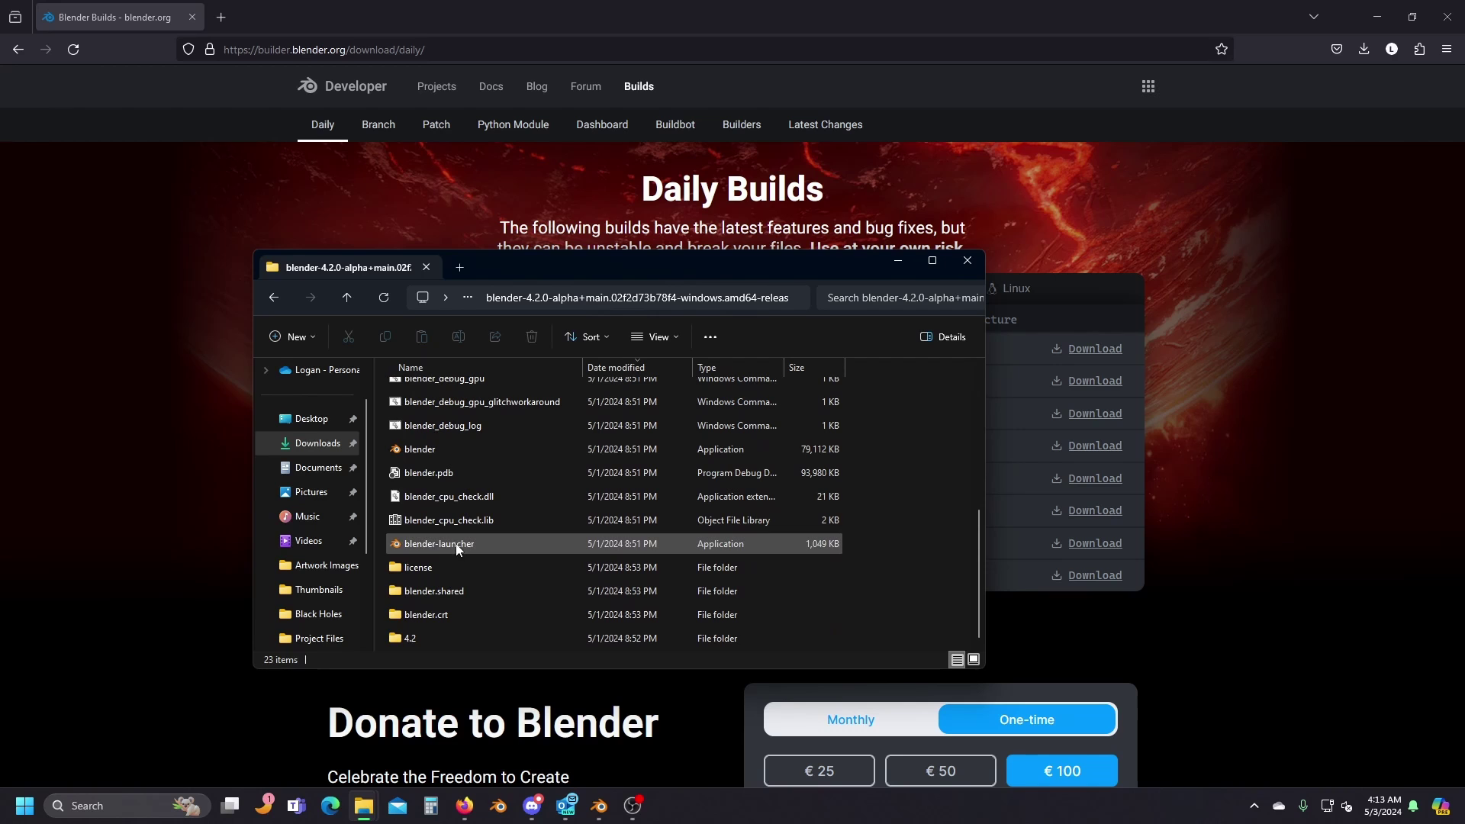
pyautogui.click(484, 446)
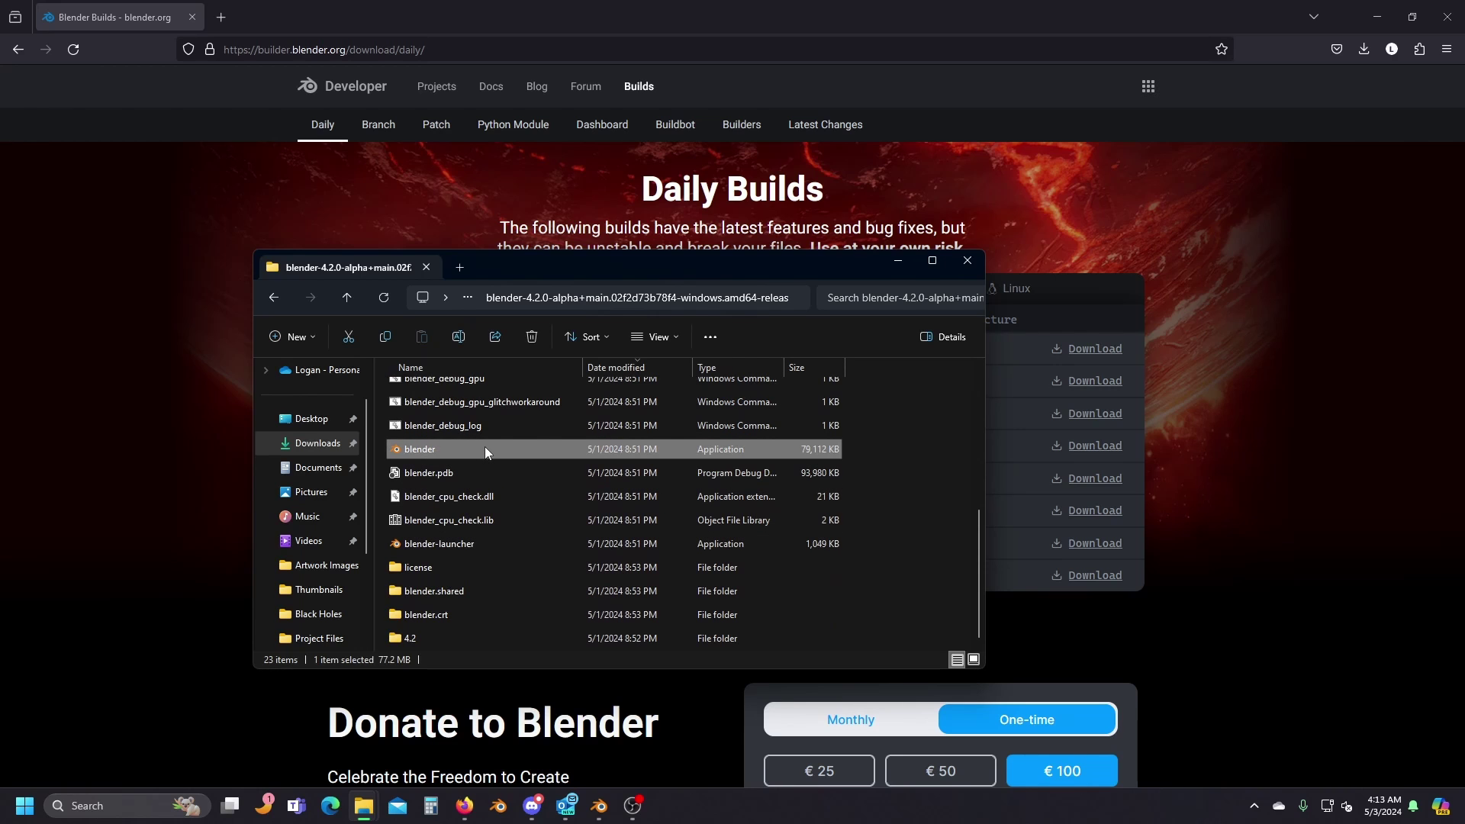
pyautogui.doubleClick(483, 447)
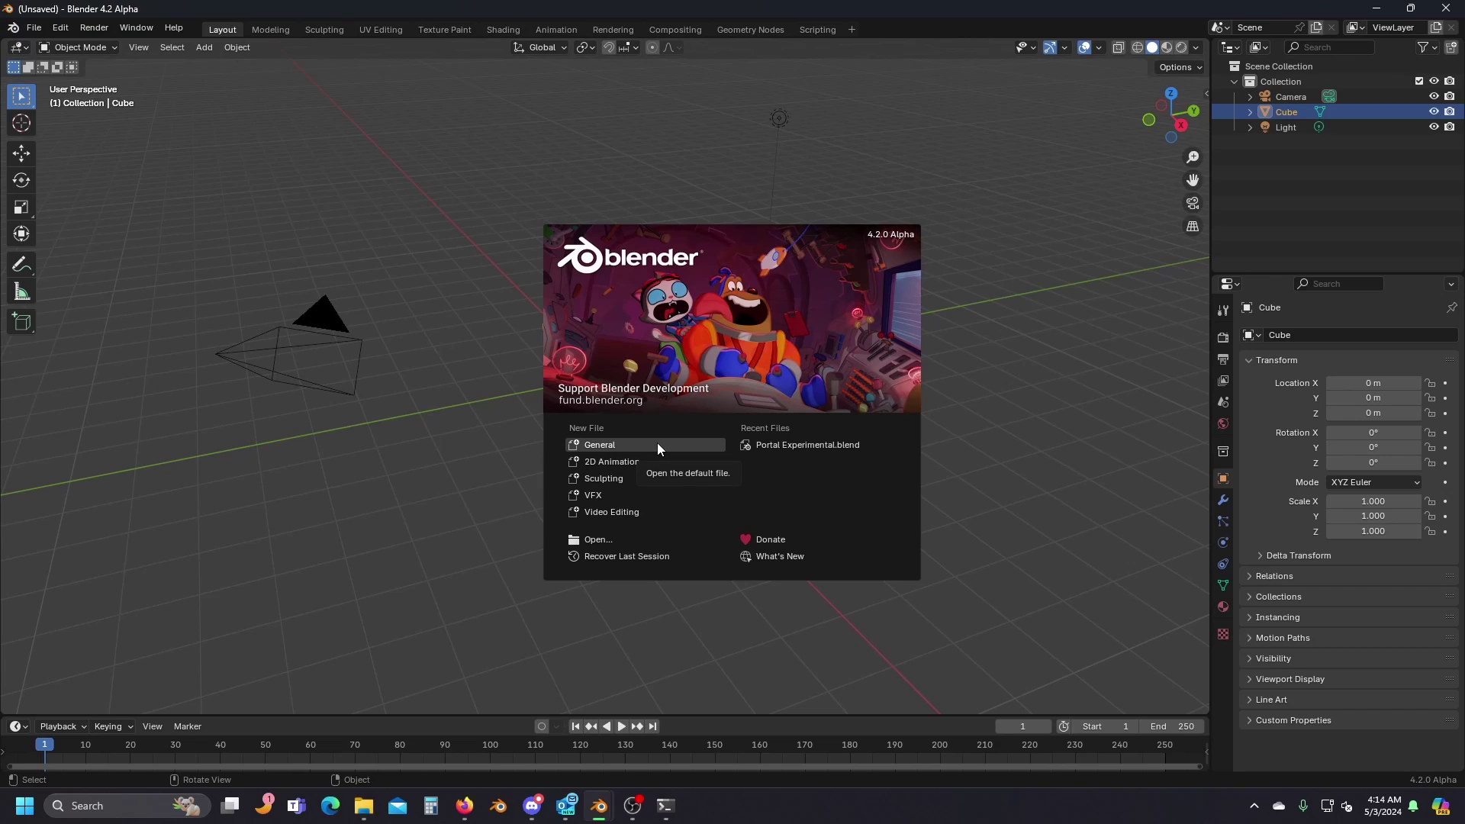
# Start a new General file and delete all the default objects from the scene.
pyautogui.click(658, 445)
pyautogui.moveTo(606, 458); pyautogui.dragTo(721, 467, button='middle')
pyautogui.press('a')
pyautogui.press('x')
pyautogui.click(707, 461)
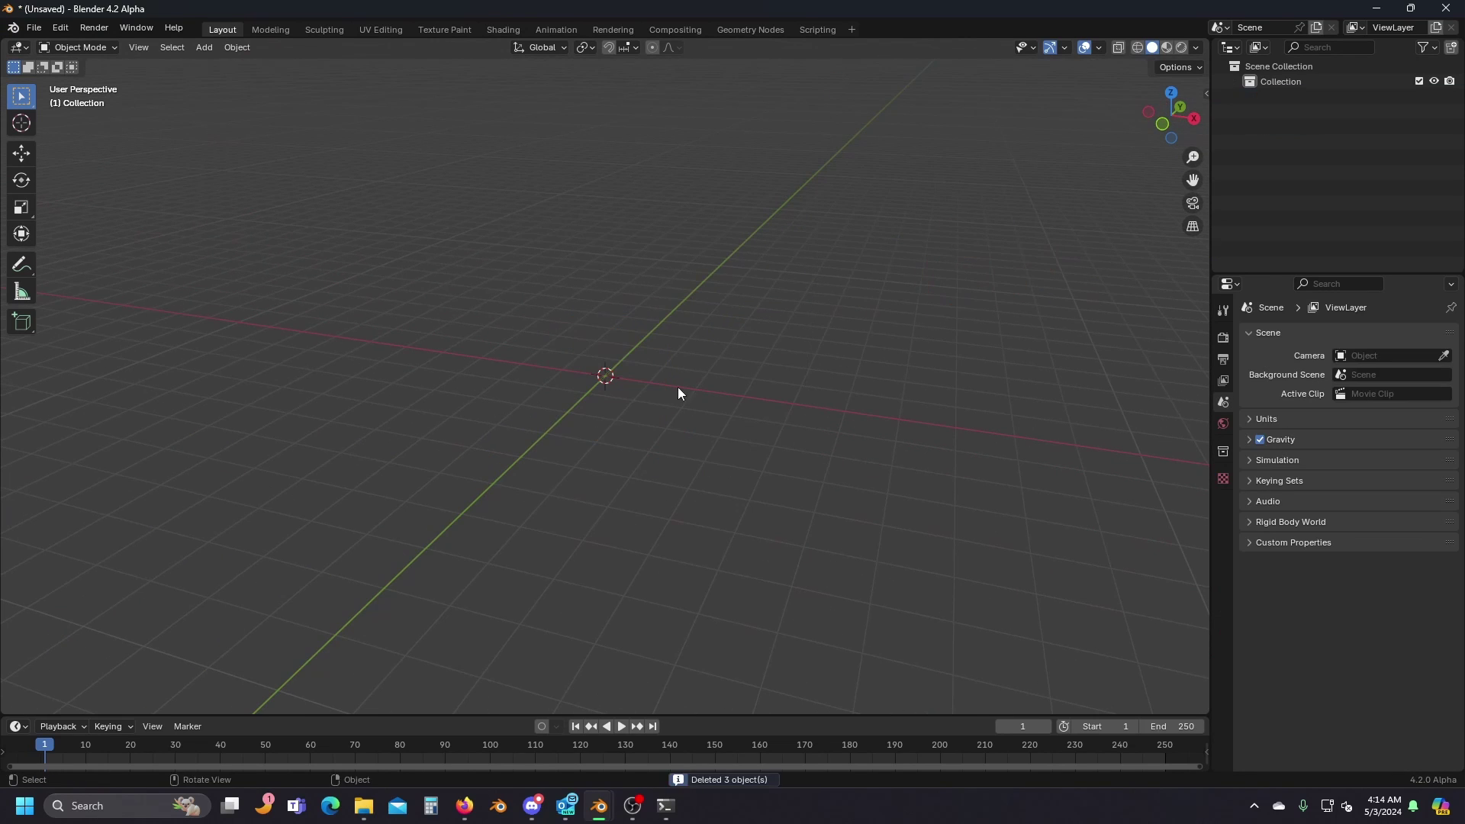
# Set the scene's render engine to Cycles.
pyautogui.moveTo(678, 387); pyautogui.dragTo(585, 403, button='middle')
pyautogui.click(1224, 336)
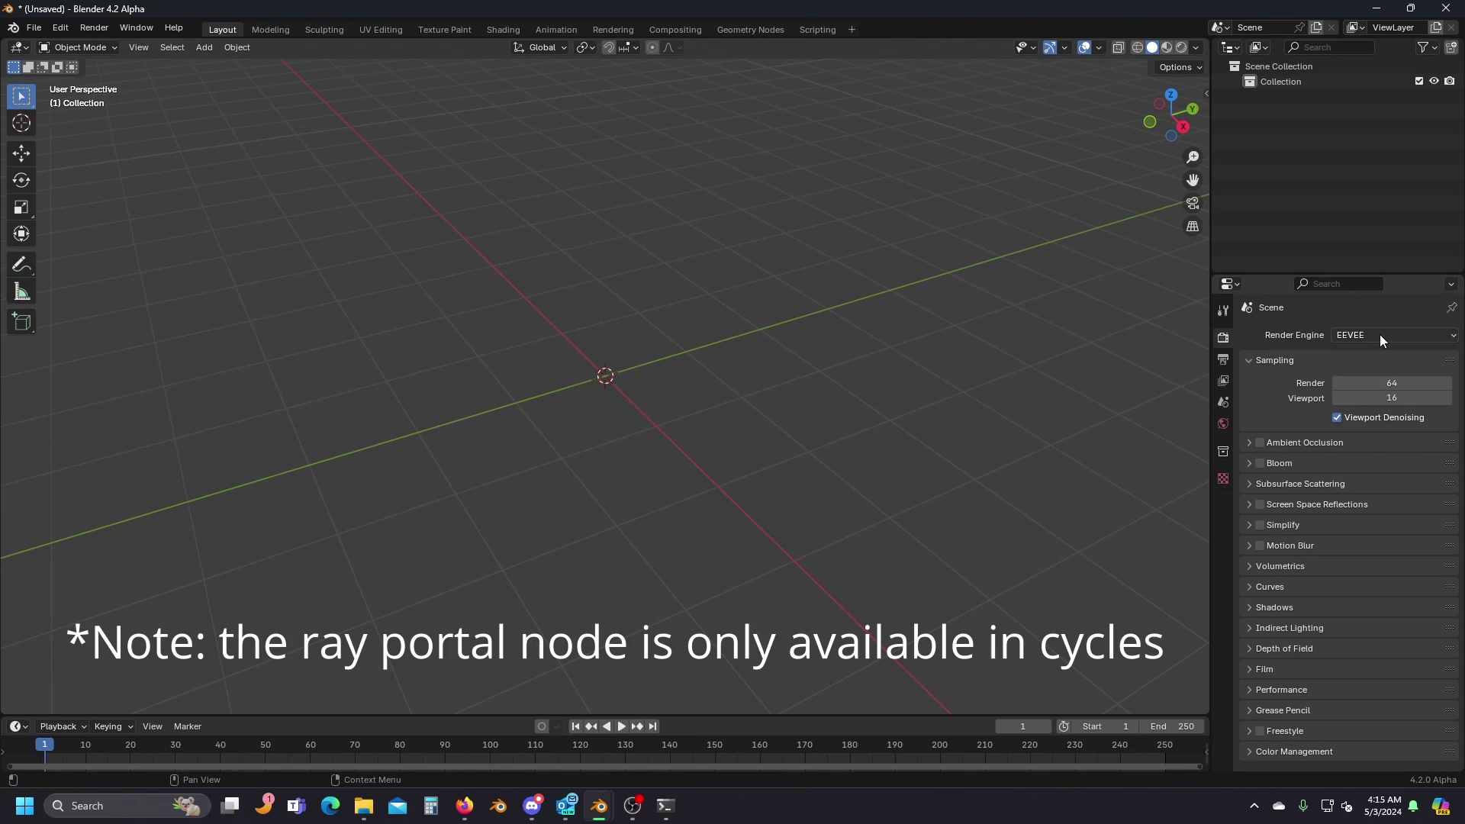
pyautogui.click(1380, 336)
pyautogui.click(1371, 403)
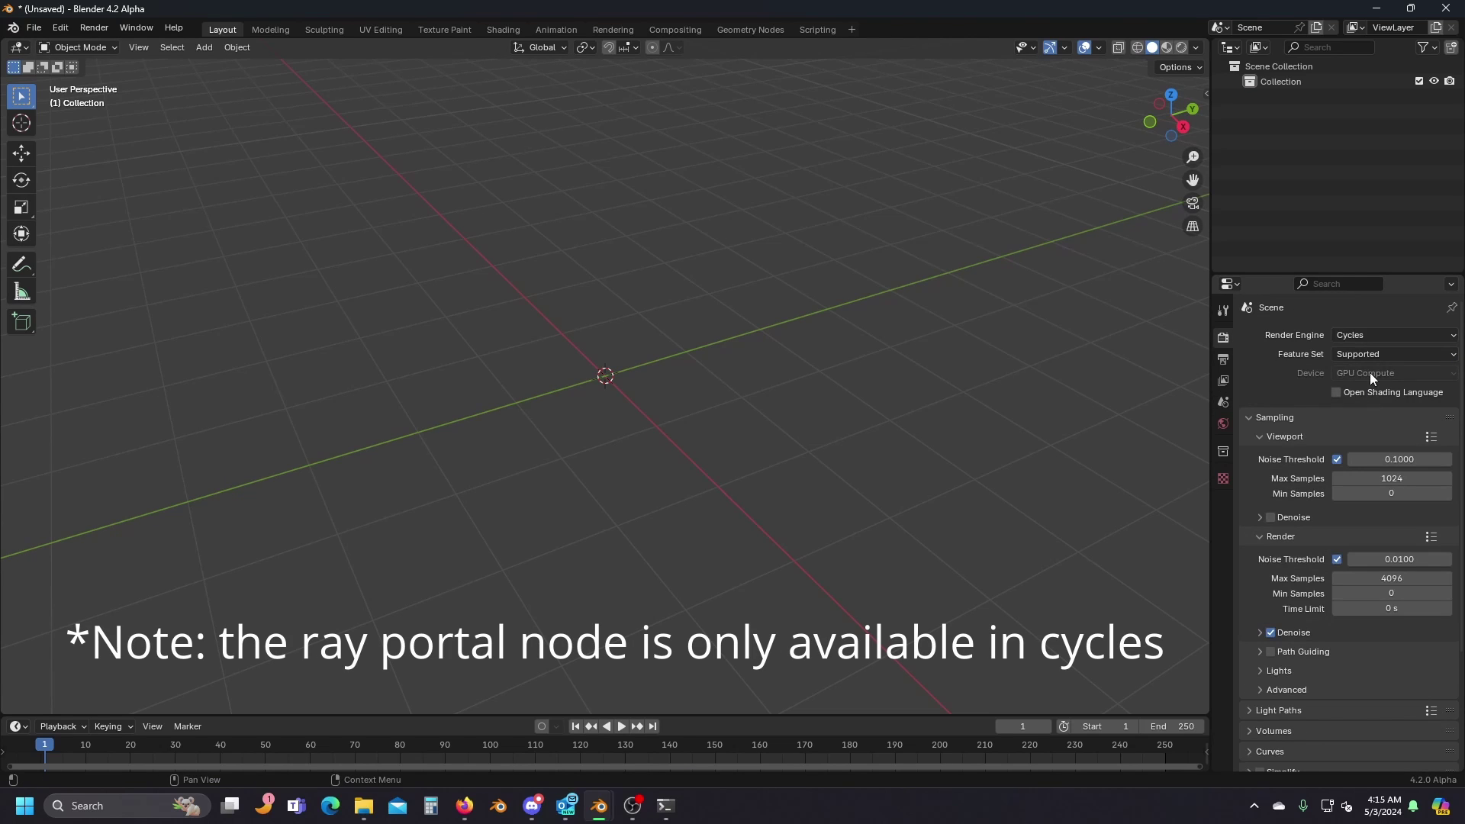
pyautogui.click(1370, 372)
pyautogui.click(1376, 408)
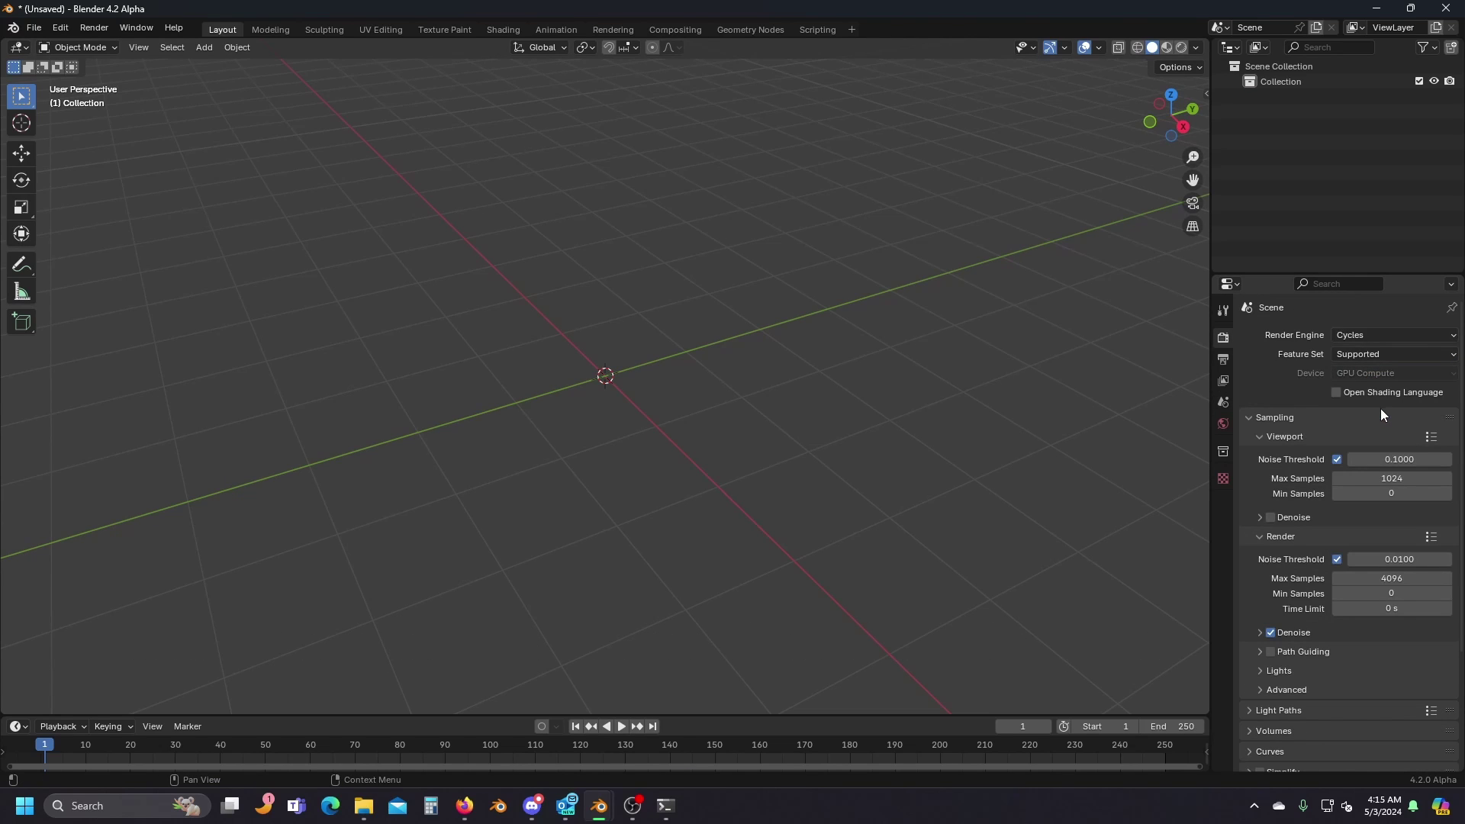
# Choose OptiX as the Cycles render device in the system preferences and set the scene's render device to GPU Compute.
pyautogui.click(62, 30)
pyautogui.click(93, 228)
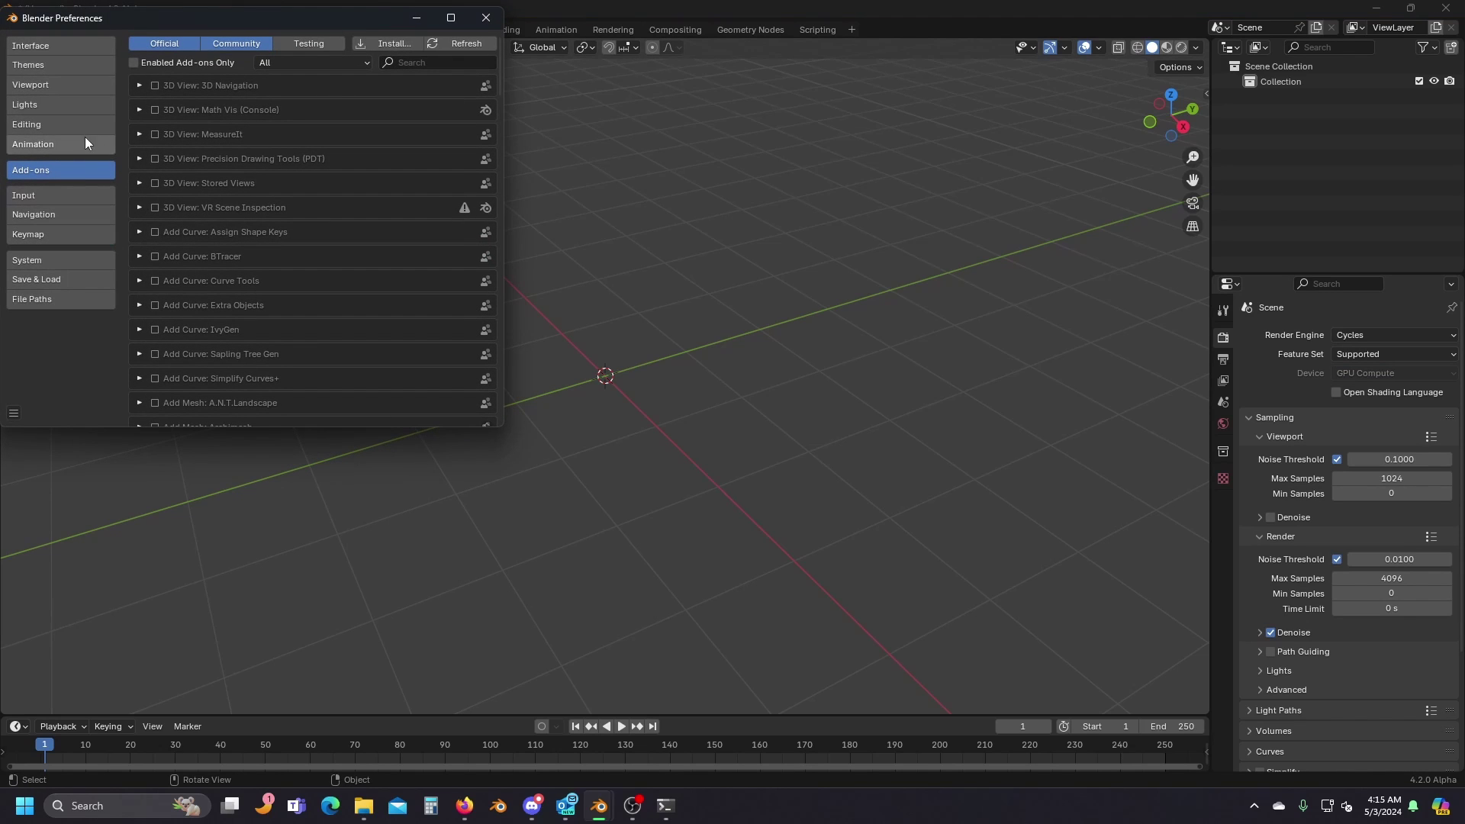
pyautogui.click(62, 259)
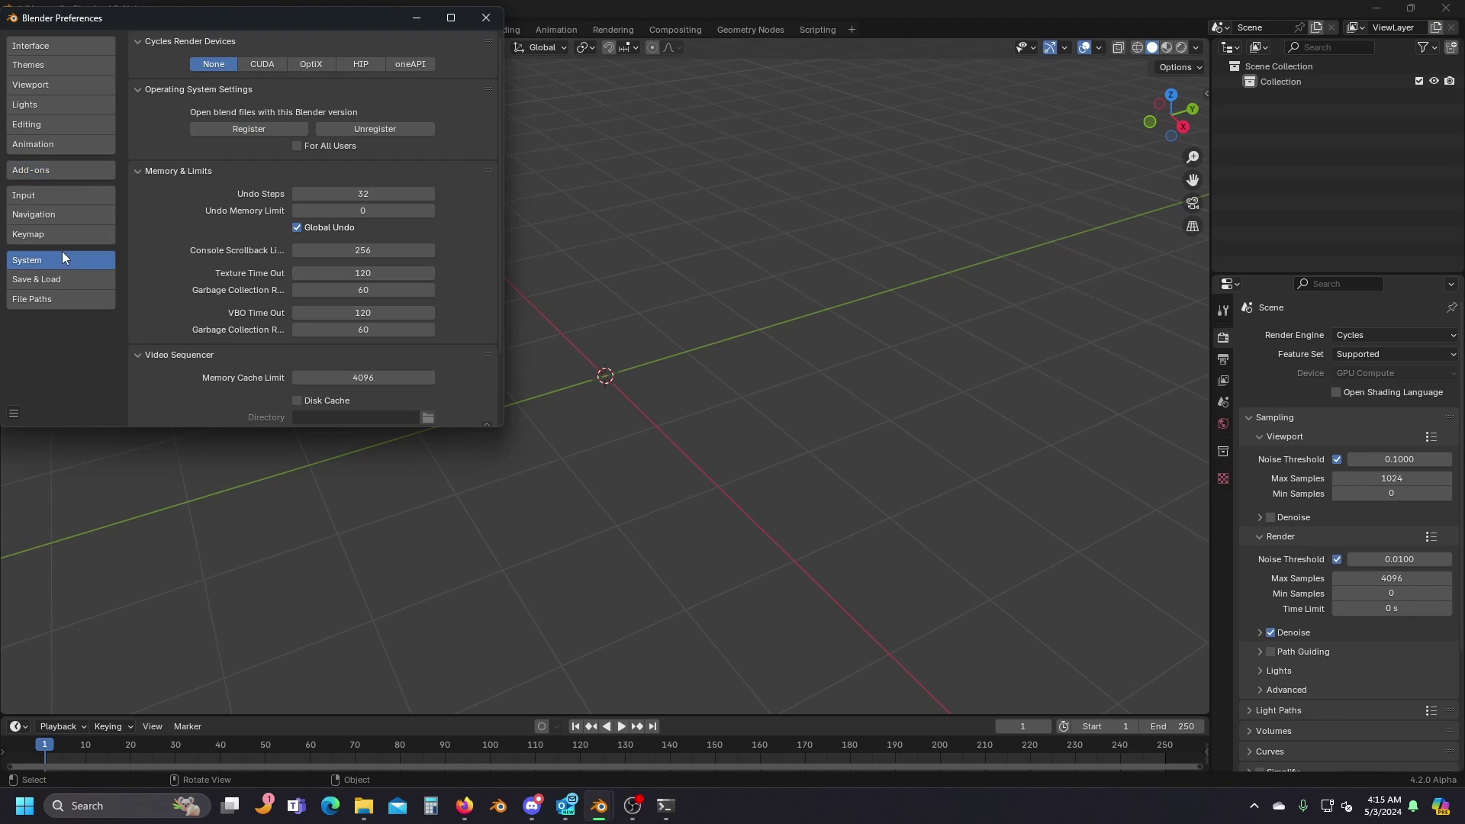
pyautogui.click(309, 64)
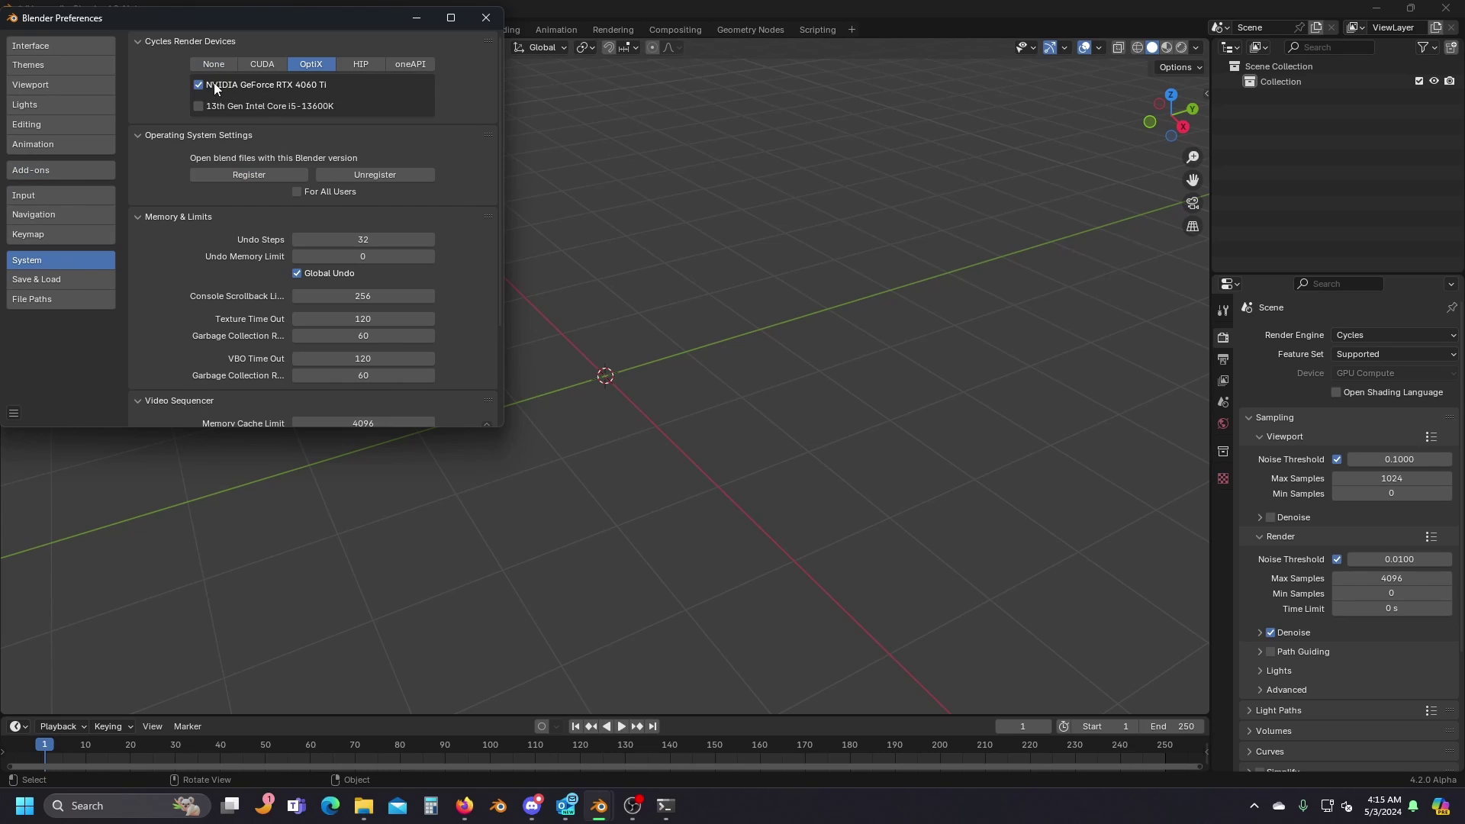
pyautogui.click(486, 17)
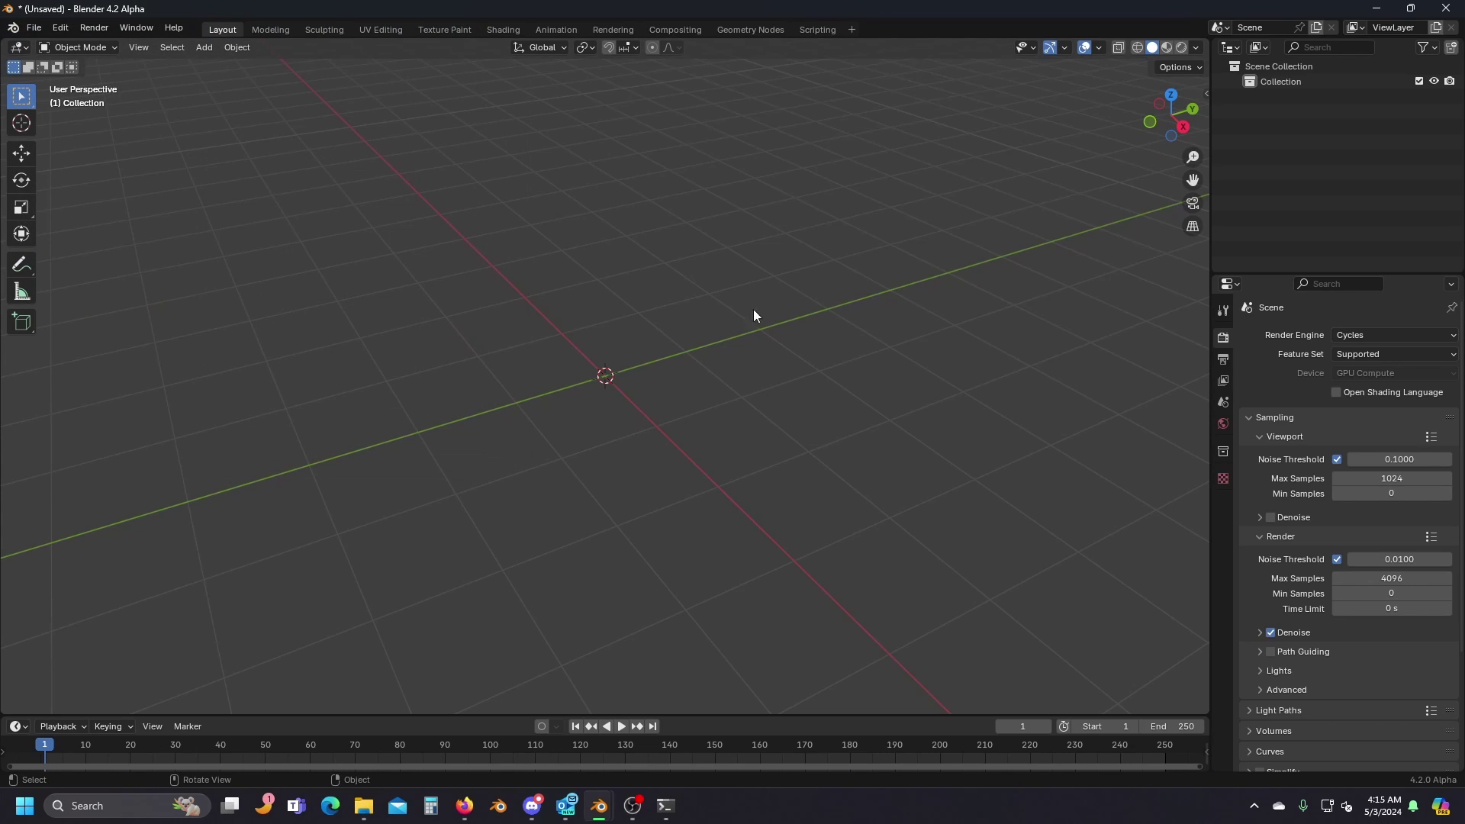
pyautogui.click(1389, 375)
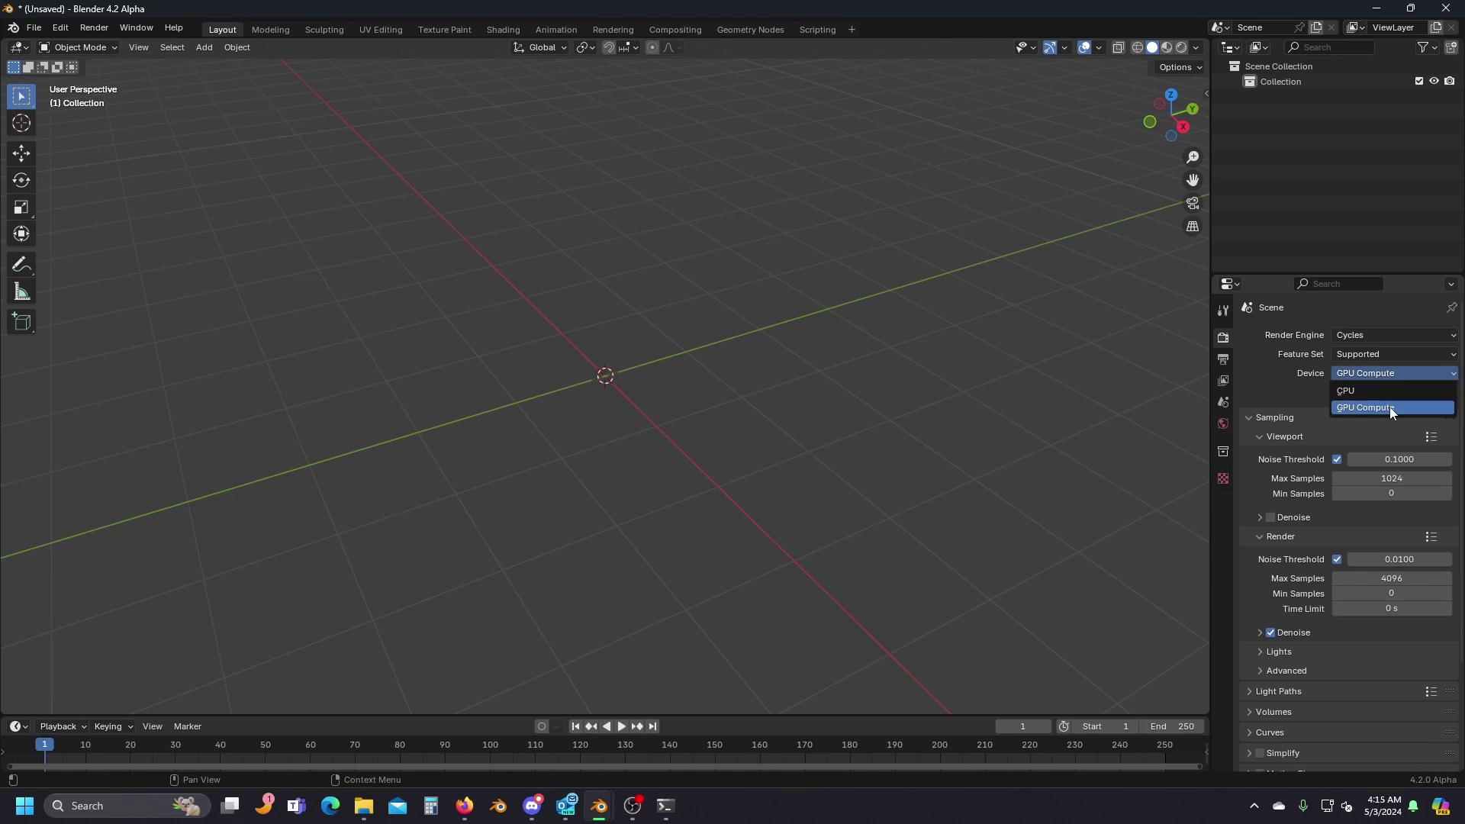
pyautogui.click(1390, 406)
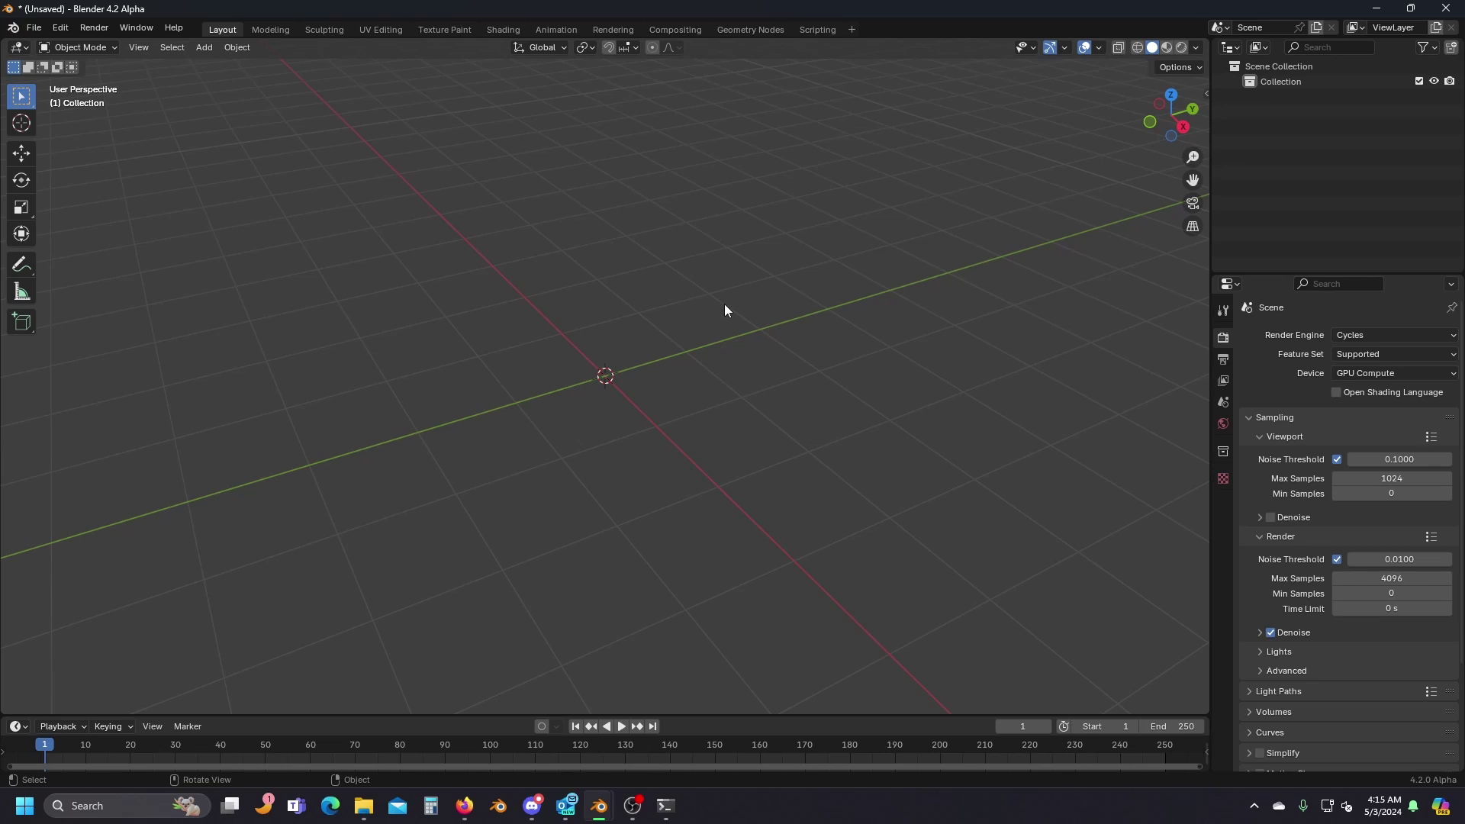
# Set the maximum samples for final renders to 512.
pyautogui.click(1393, 579)
pyautogui.write('5')
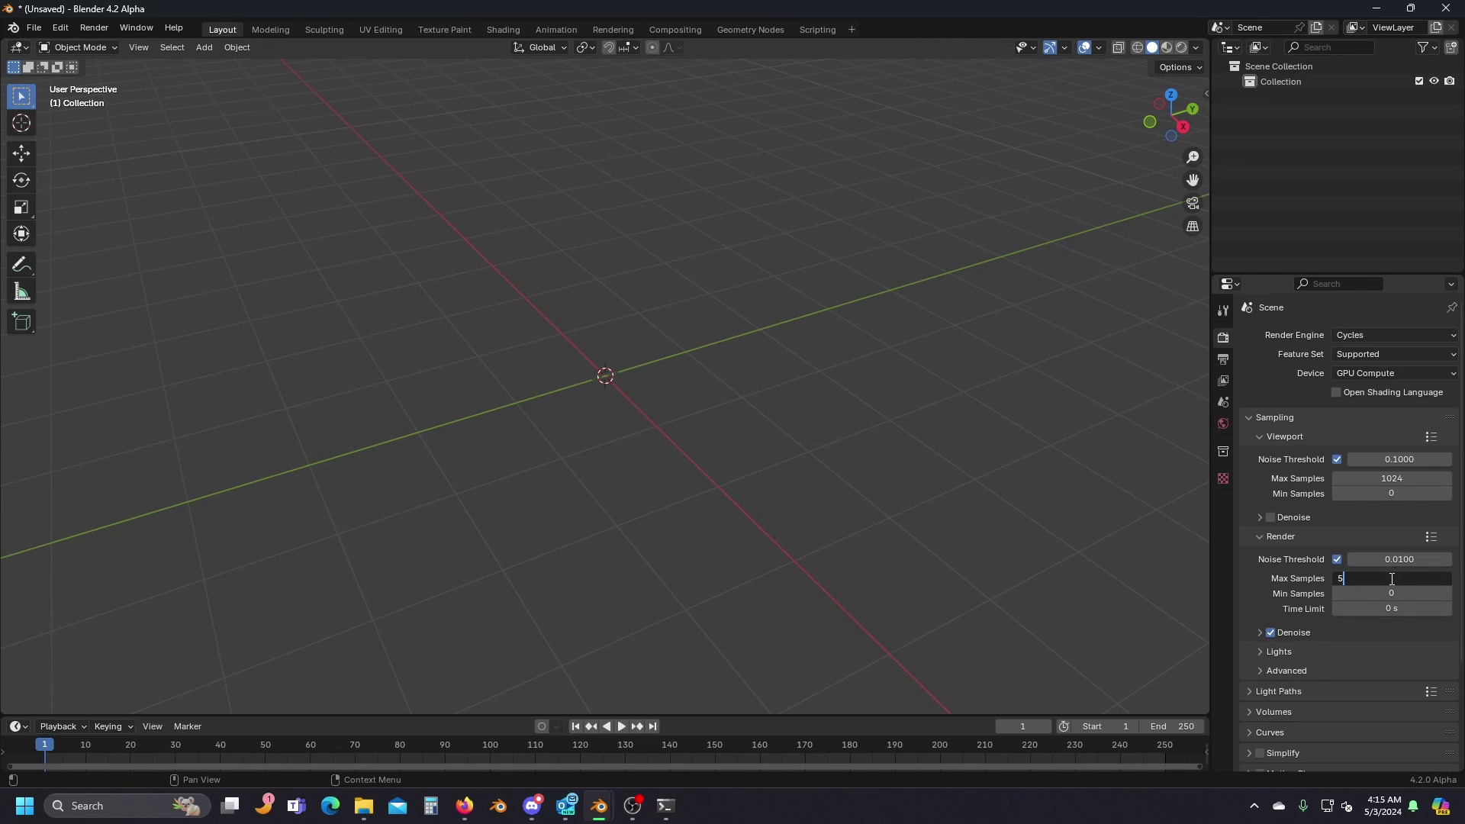
pyautogui.write('12')
pyautogui.press('Return')
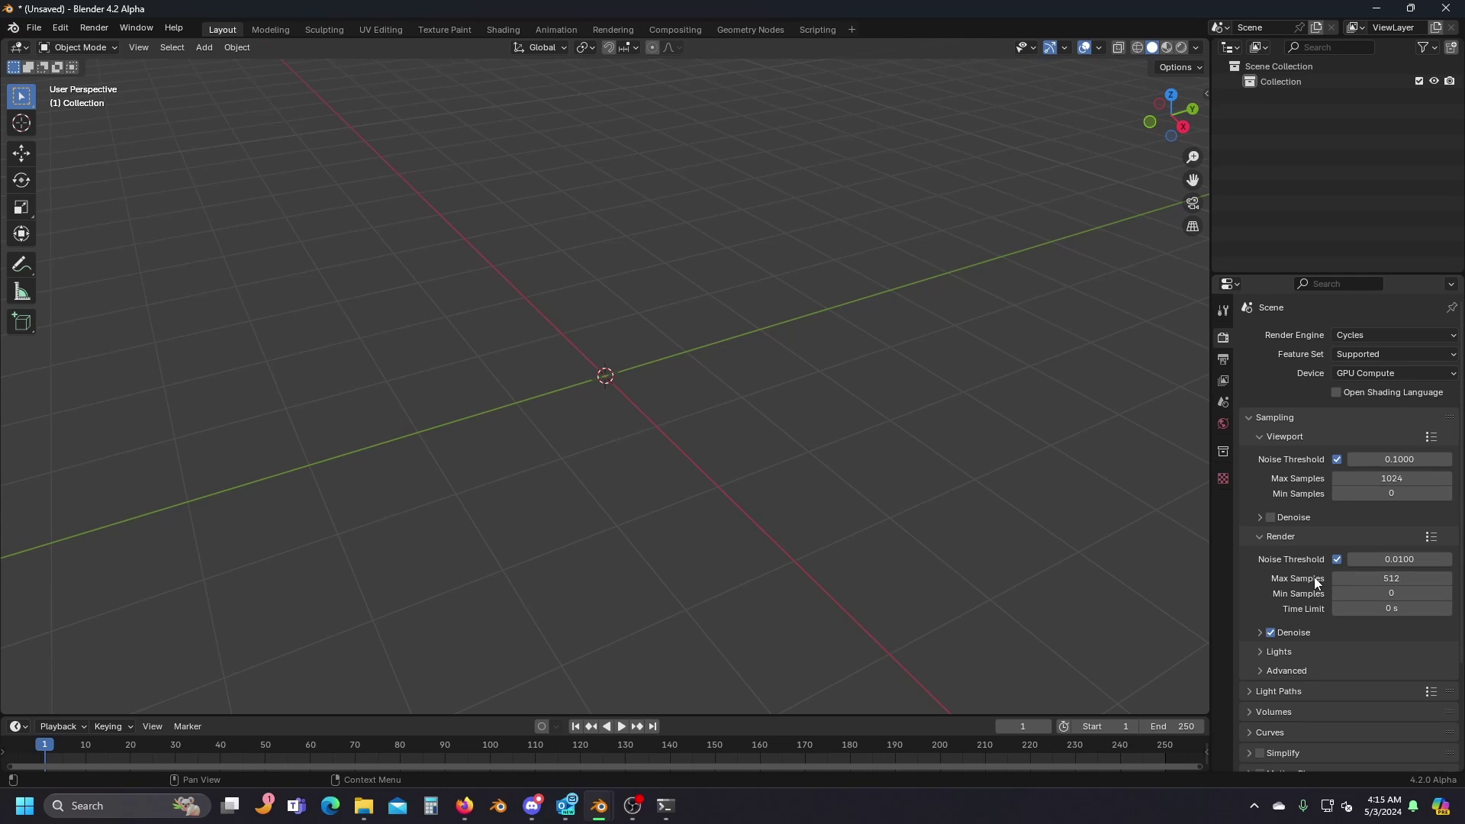
pyautogui.scroll(-1, 1315, 584)
pyautogui.scroll(-3, 1315, 584)
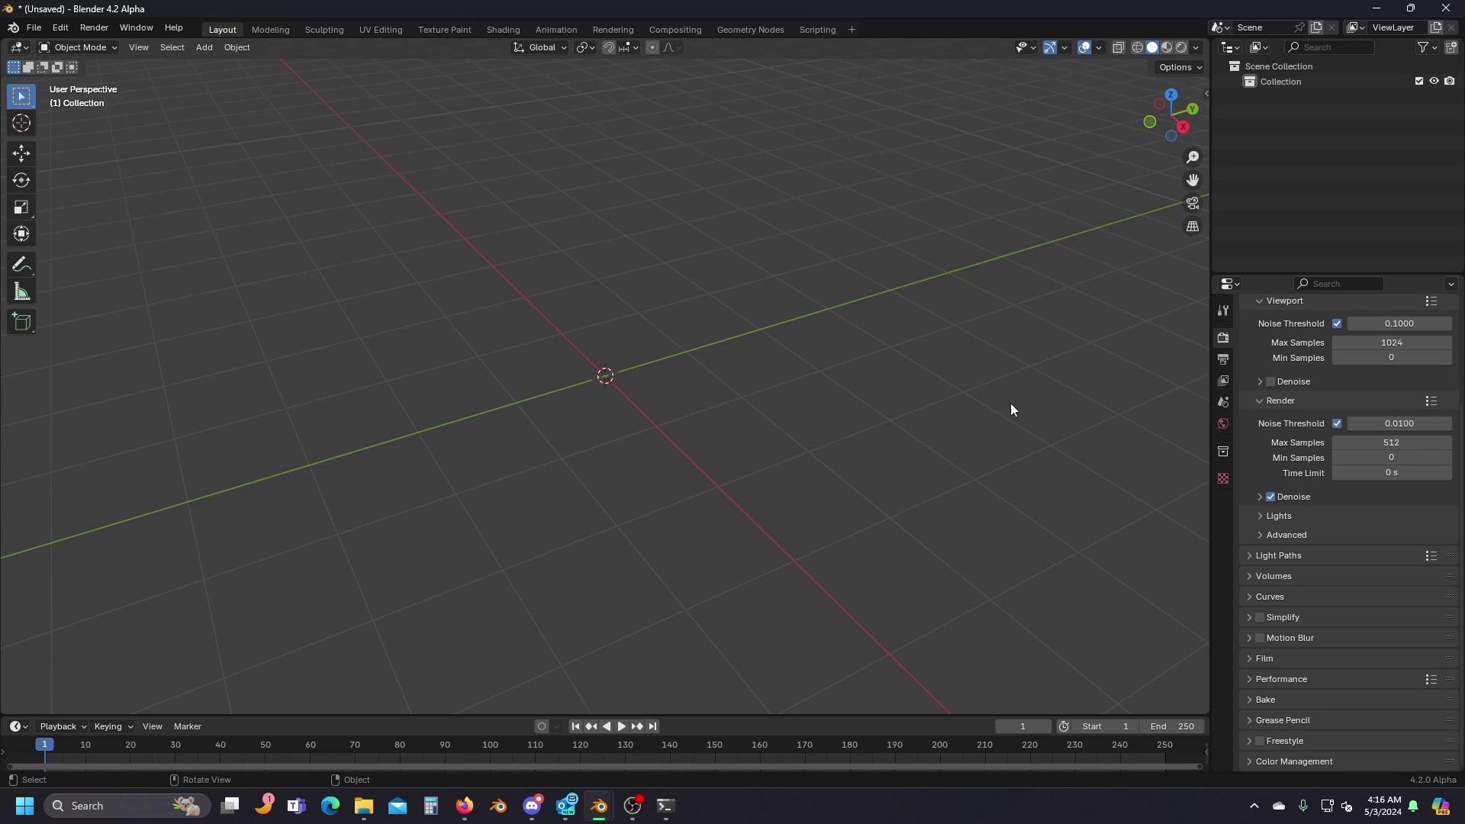
# Add a monkey mesh and move it well away from the origin in the positive X direction.
pyautogui.moveTo(731, 404); pyautogui.dragTo(636, 408, button='middle')
pyautogui.hotkey('shift', 'a')
pyautogui.moveTo(625, 428)
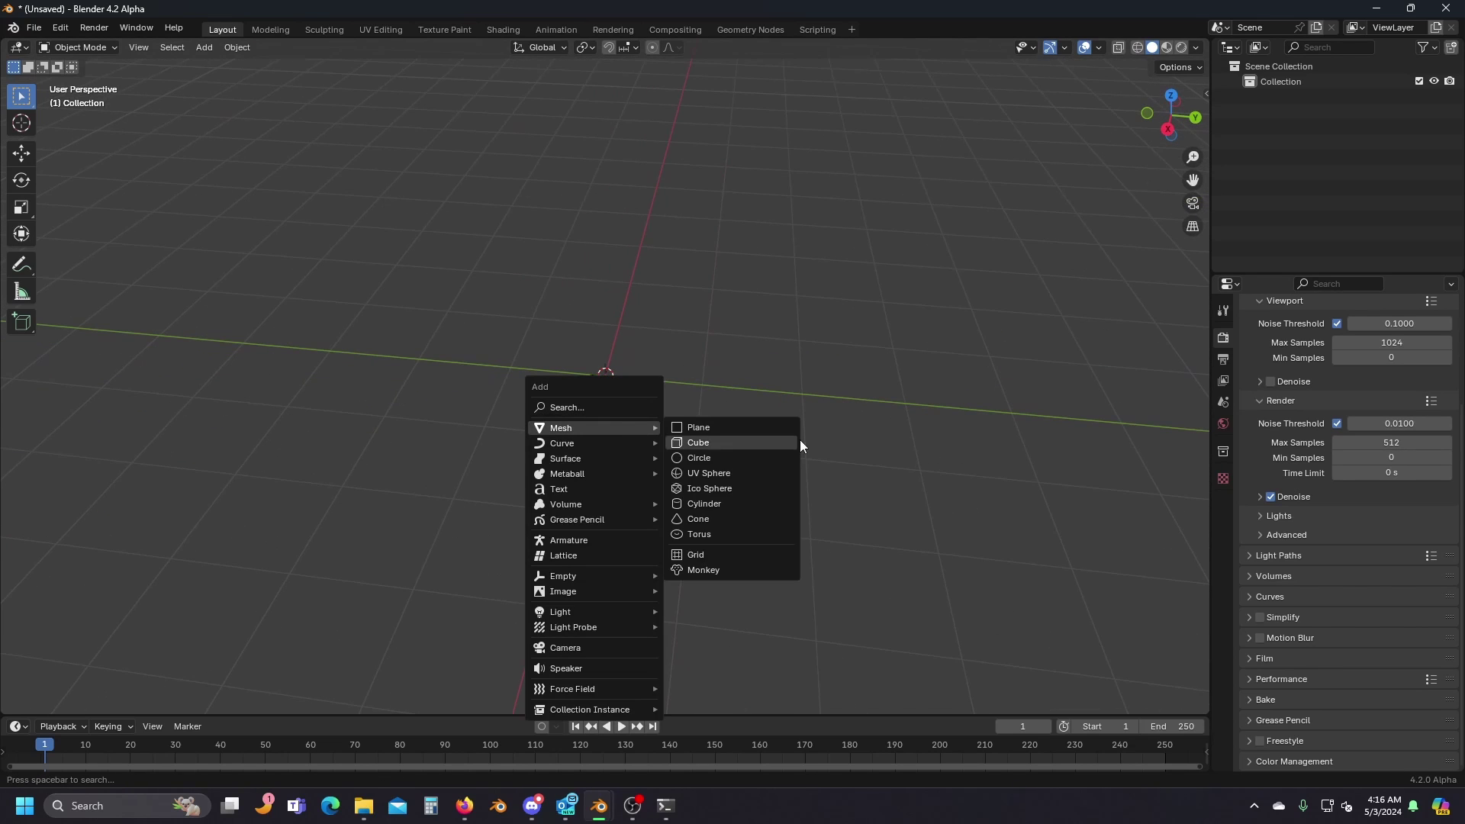
pyautogui.click(740, 574)
pyautogui.moveTo(741, 570); pyautogui.dragTo(617, 500, button='middle')
pyautogui.press('g')
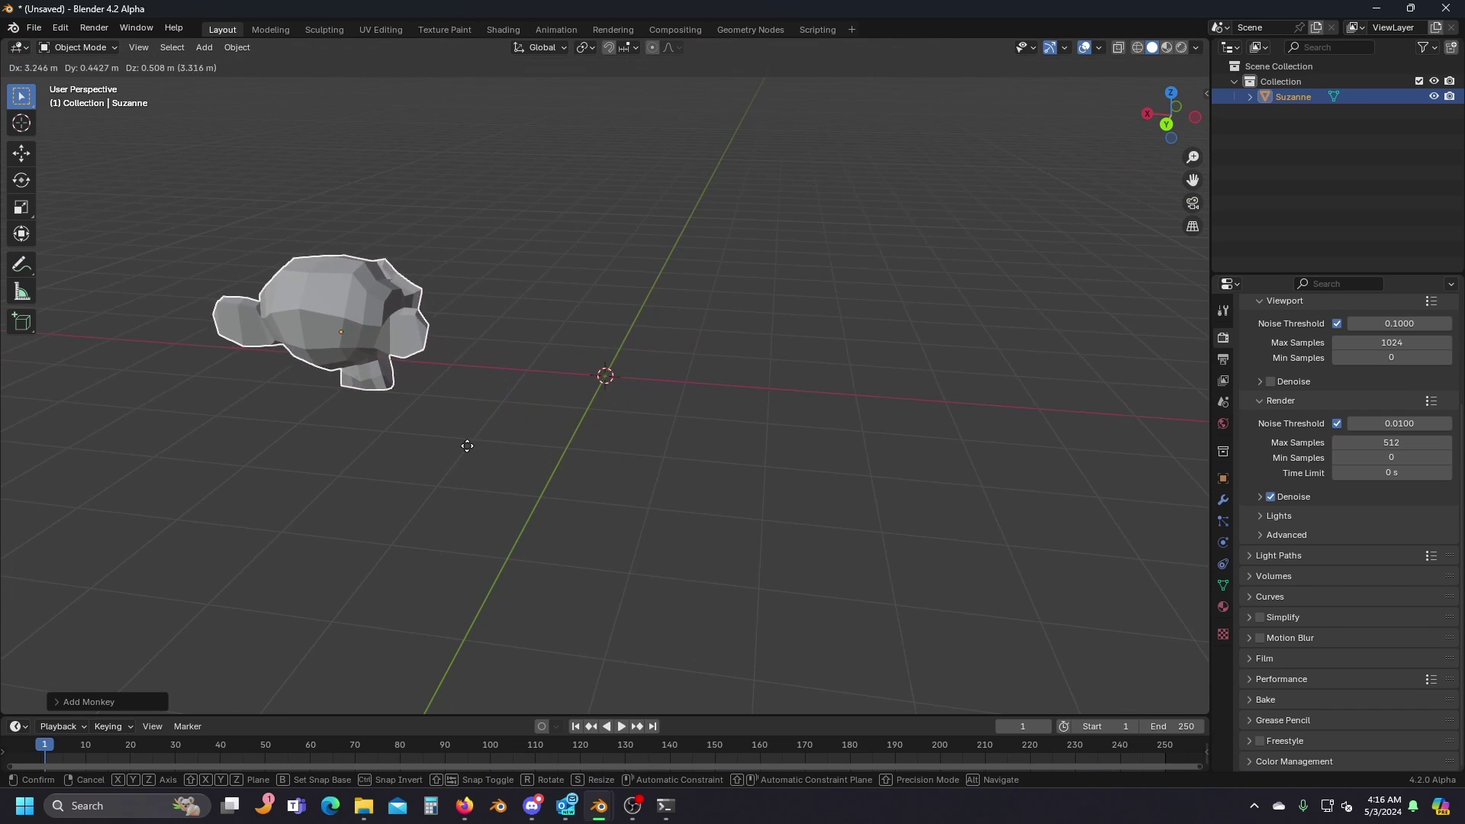
pyautogui.click(403, 441)
# Add a torus mesh, move it about 1.6 m in the negative X direction, opposite the monkey, and deselect it.
pyautogui.moveTo(403, 441); pyautogui.dragTo(477, 449, button='middle')
pyautogui.hotkey('shift', 'a')
pyautogui.moveTo(588, 452)
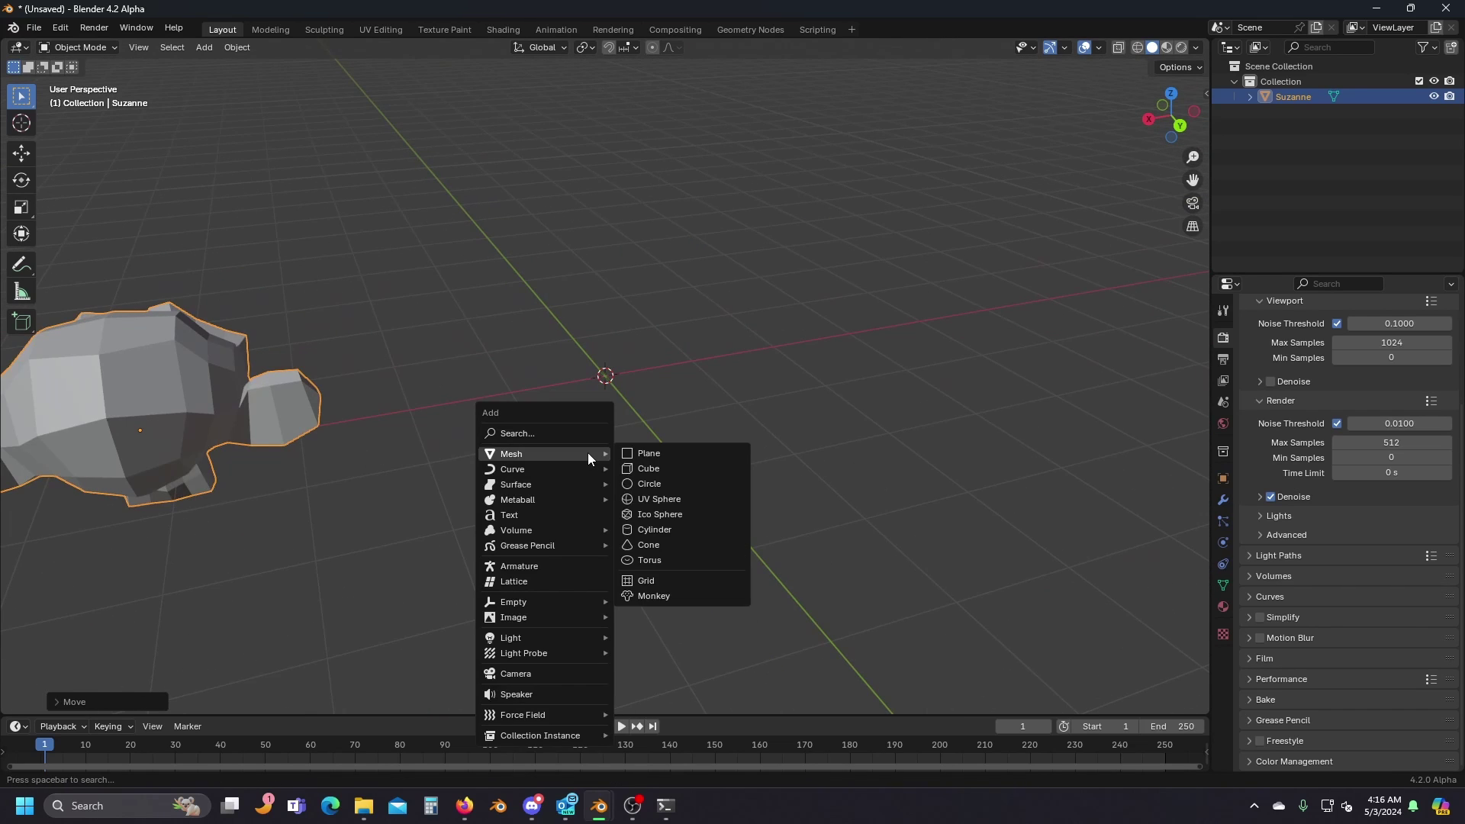
pyautogui.click(678, 559)
pyautogui.moveTo(678, 559); pyautogui.dragTo(624, 515, button='middle')
pyautogui.press('g')
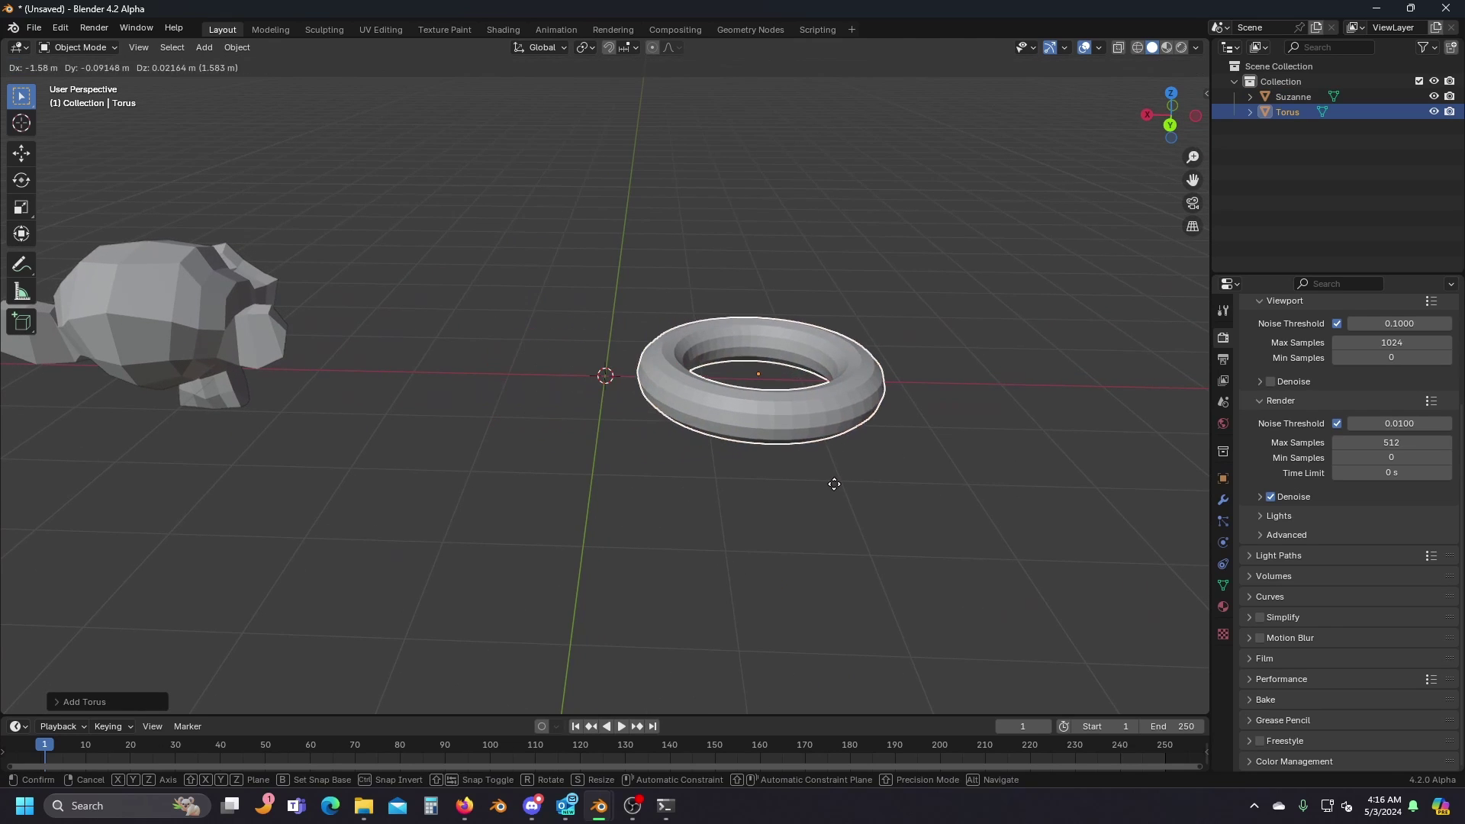
pyautogui.click(850, 480)
pyautogui.click(803, 280)
# Add a cube mesh at the world origin between the monkey and the torus.
pyautogui.moveTo(803, 280); pyautogui.dragTo(617, 412, button='middle')
pyautogui.click(599, 424)
pyautogui.click(617, 412)
pyautogui.hotkey('shift', 'a')
pyautogui.moveTo(616, 412)
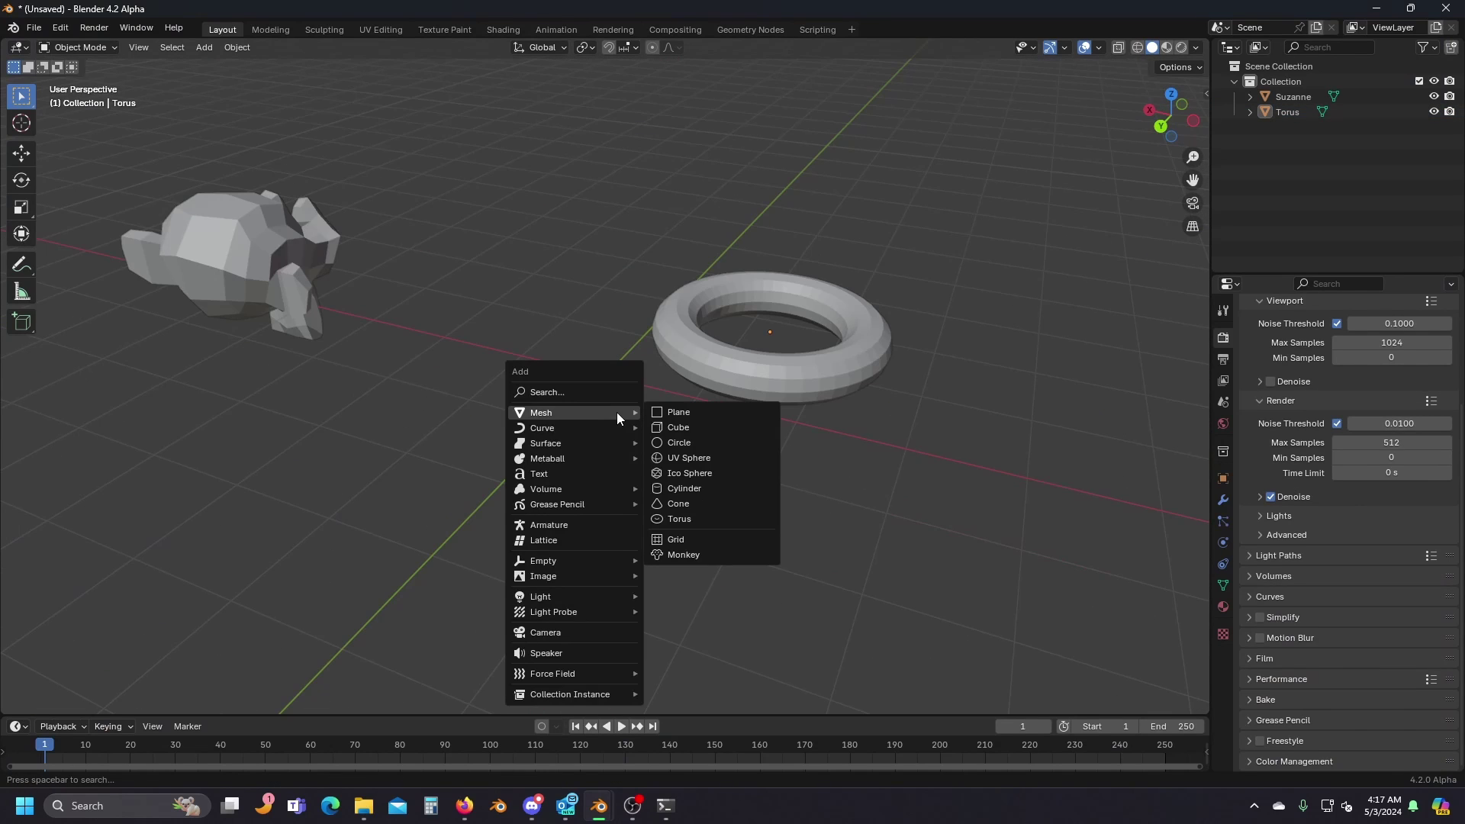
pyautogui.click(672, 428)
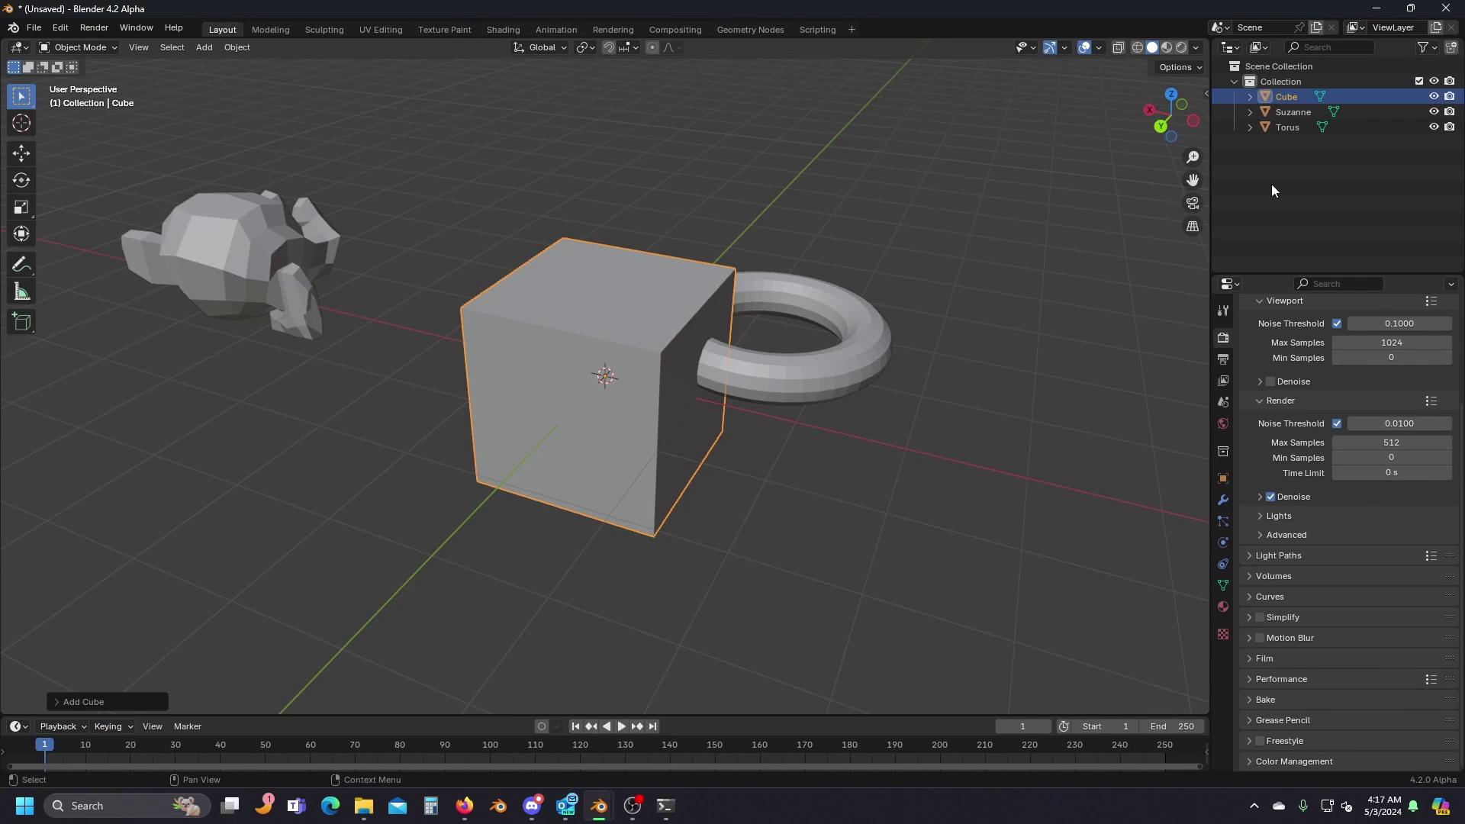
# Rename the cube object as Portal Blue.
pyautogui.doubleClick(1290, 101)
pyautogui.write('P')
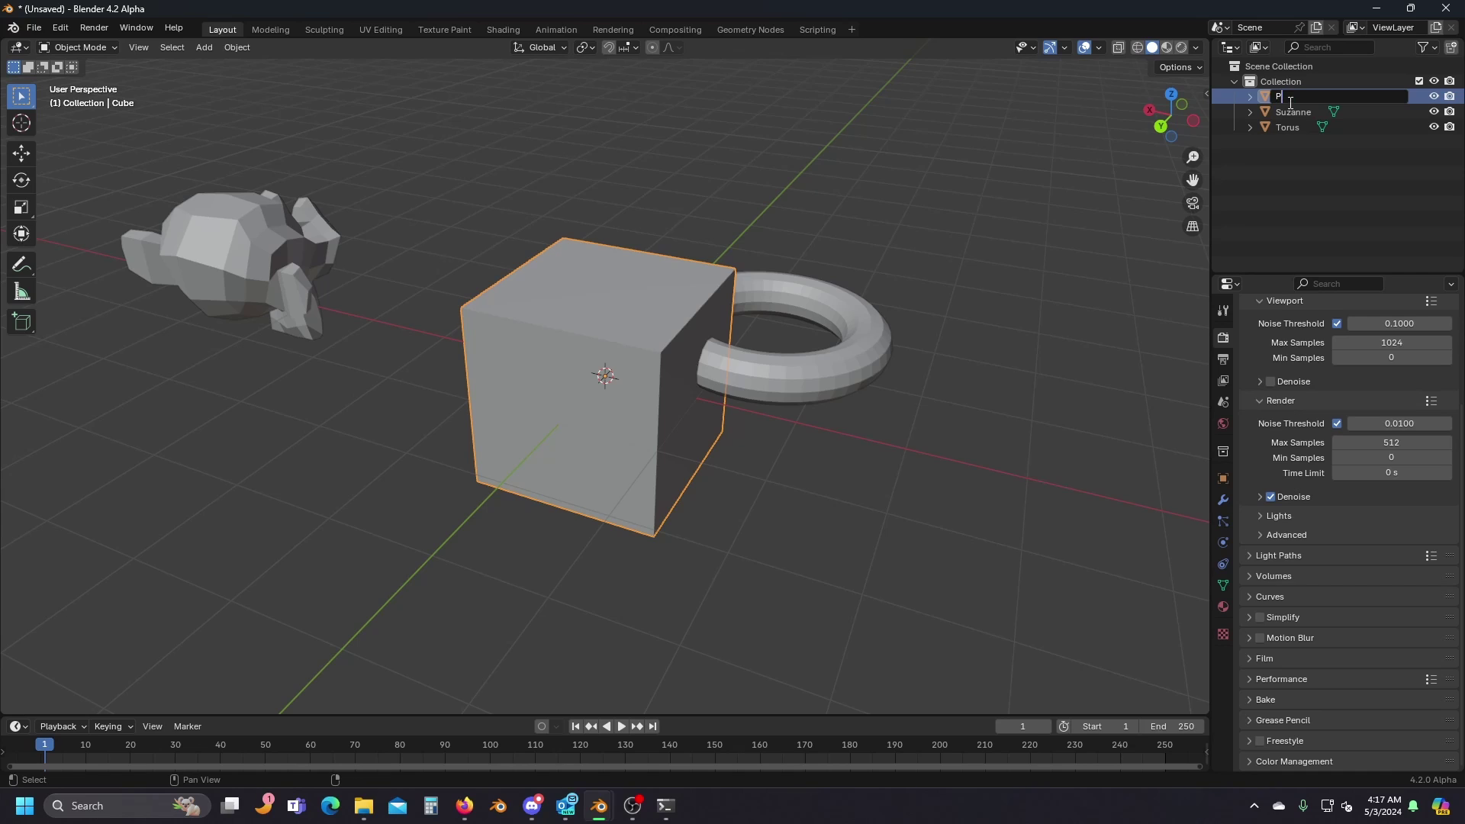
pyautogui.write('ortal Blue')
pyautogui.press('Return')
# Create a collection inside the main collection, put Portal Blue in it and name the collection Portals.
pyautogui.rightClick(1312, 84)
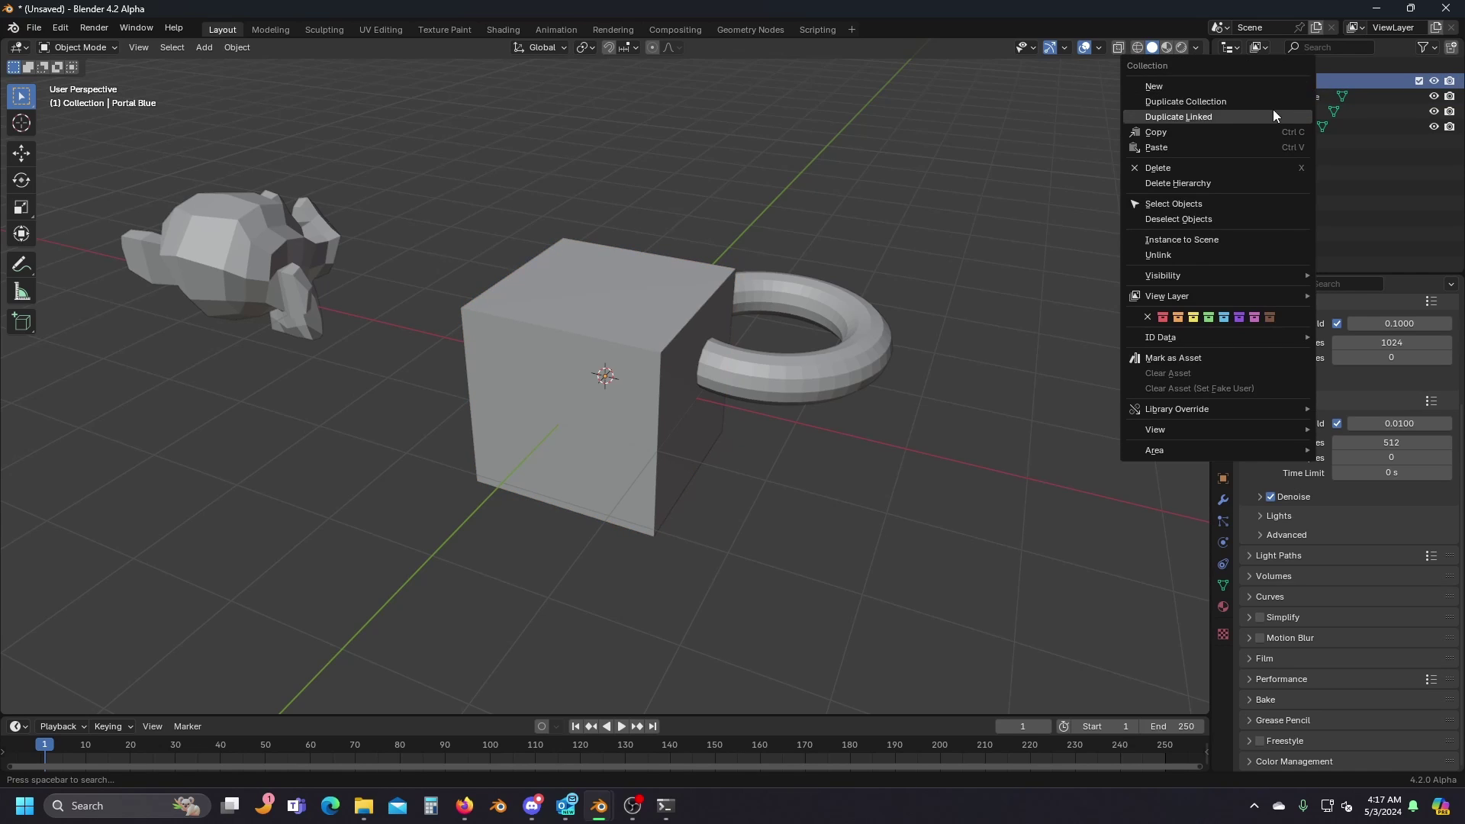
pyautogui.click(1273, 92)
pyautogui.click(1304, 115)
pyautogui.moveTo(1304, 114); pyautogui.dragTo(1325, 95)
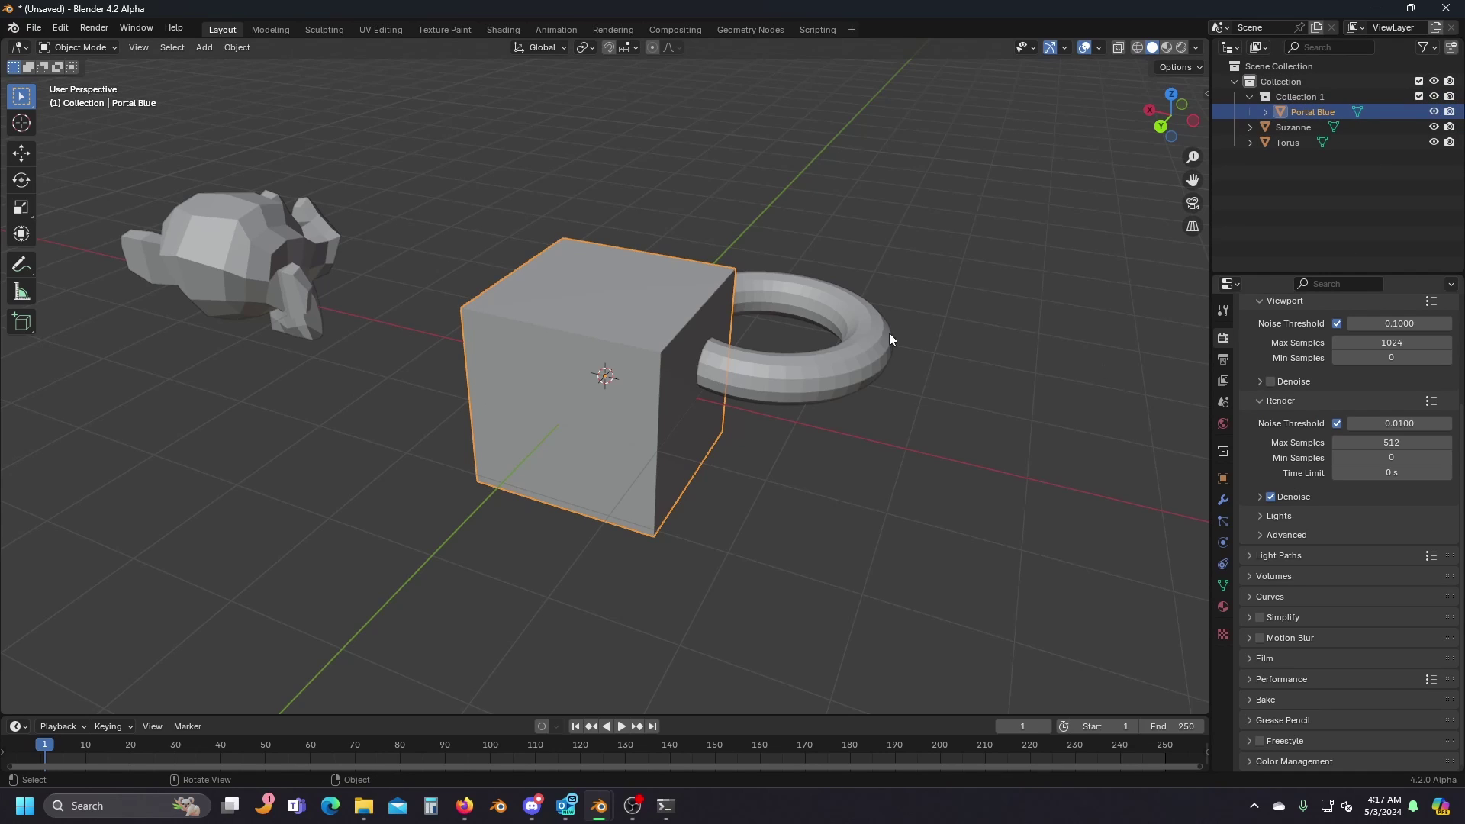
pyautogui.doubleClick(1313, 98)
pyautogui.write('Porta')
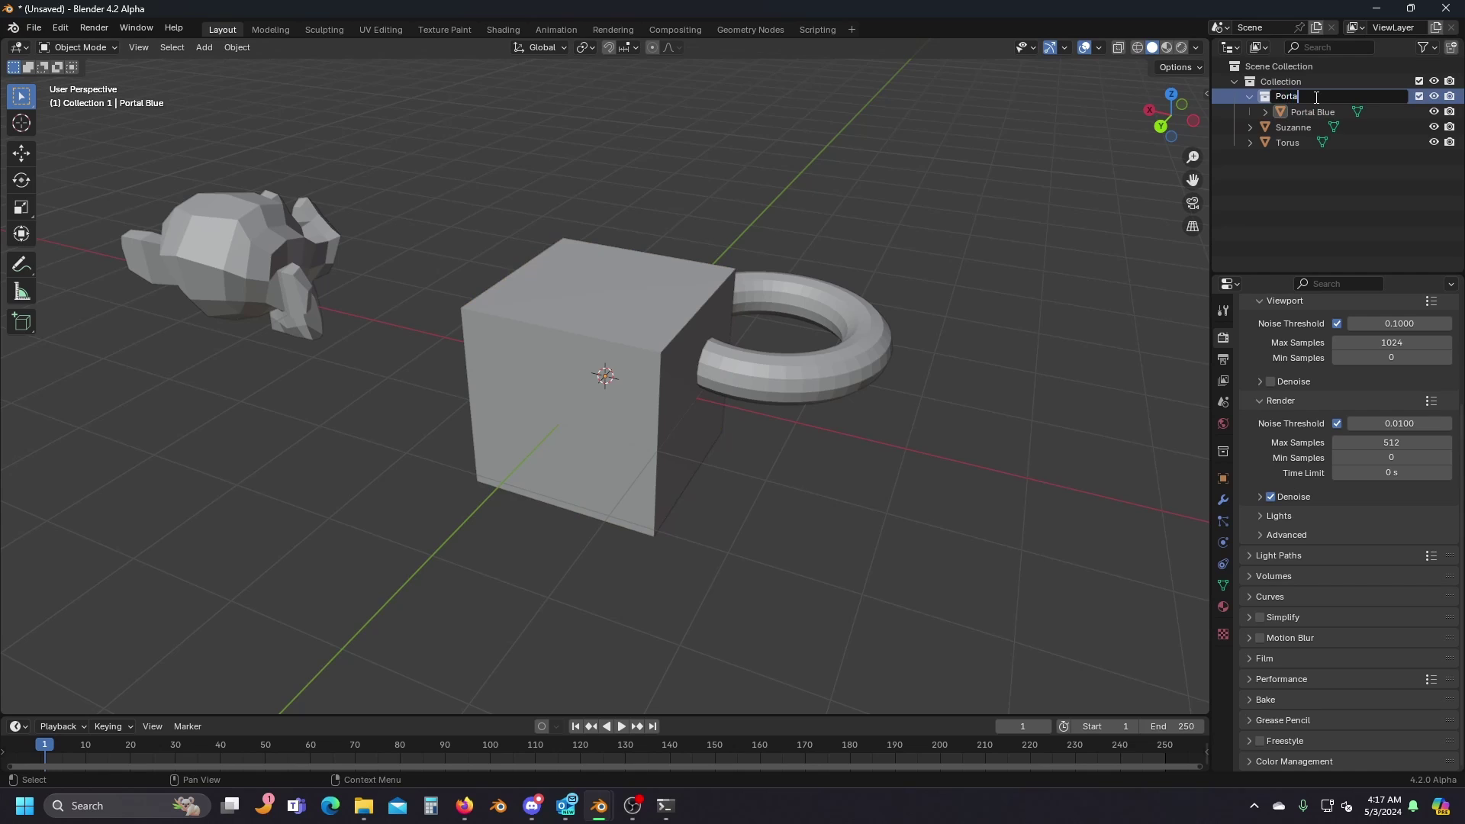
pyautogui.write('ls')
pyautogui.press('Return')
# Create a new geometry node group on Portal Blue and space its Group Input and Group Output nodes far apart.
pyautogui.click(539, 395)
pyautogui.click(766, 30)
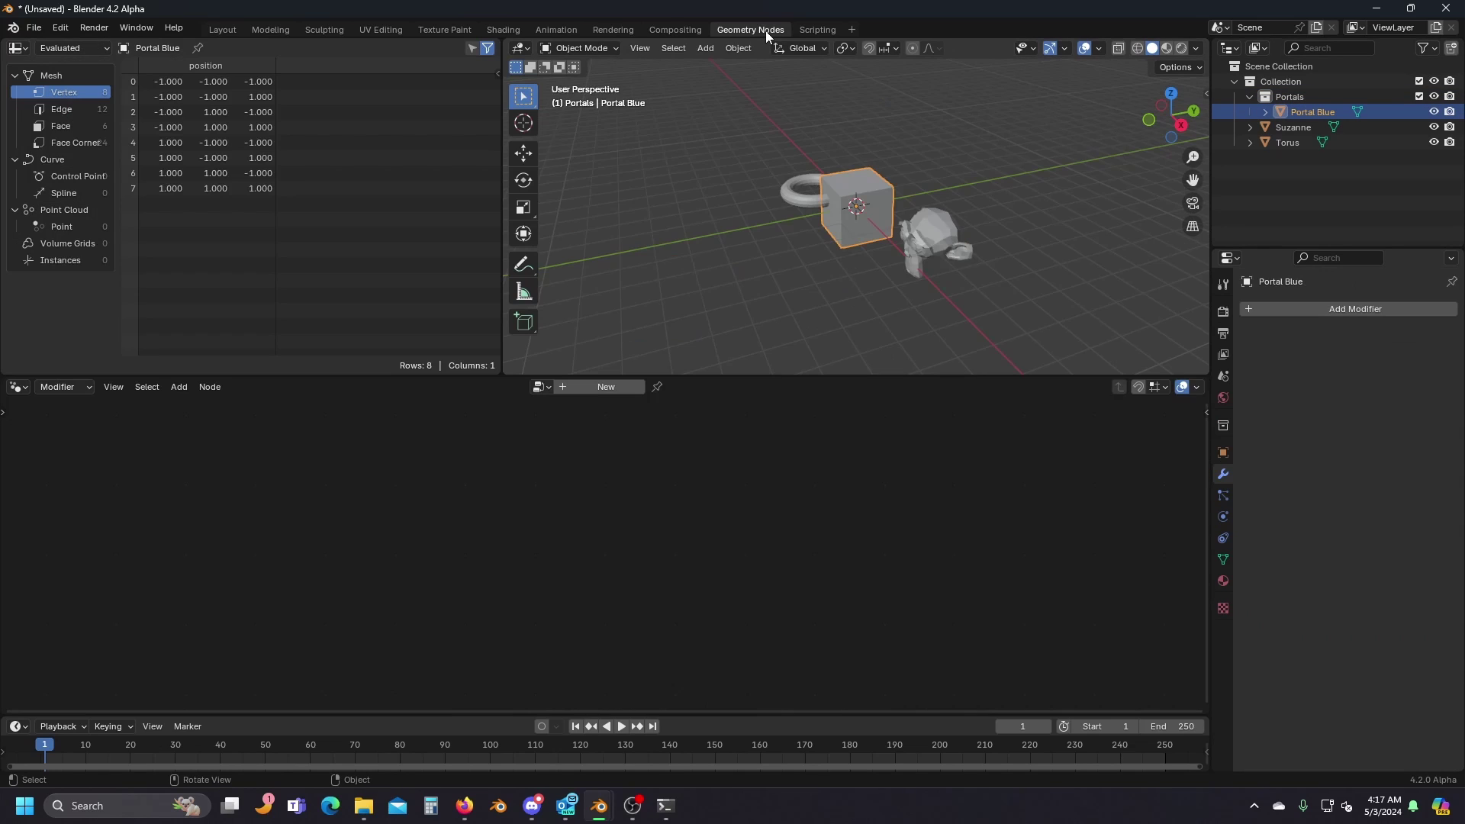
pyautogui.click(616, 392)
pyautogui.scroll(-2, 497, 511)
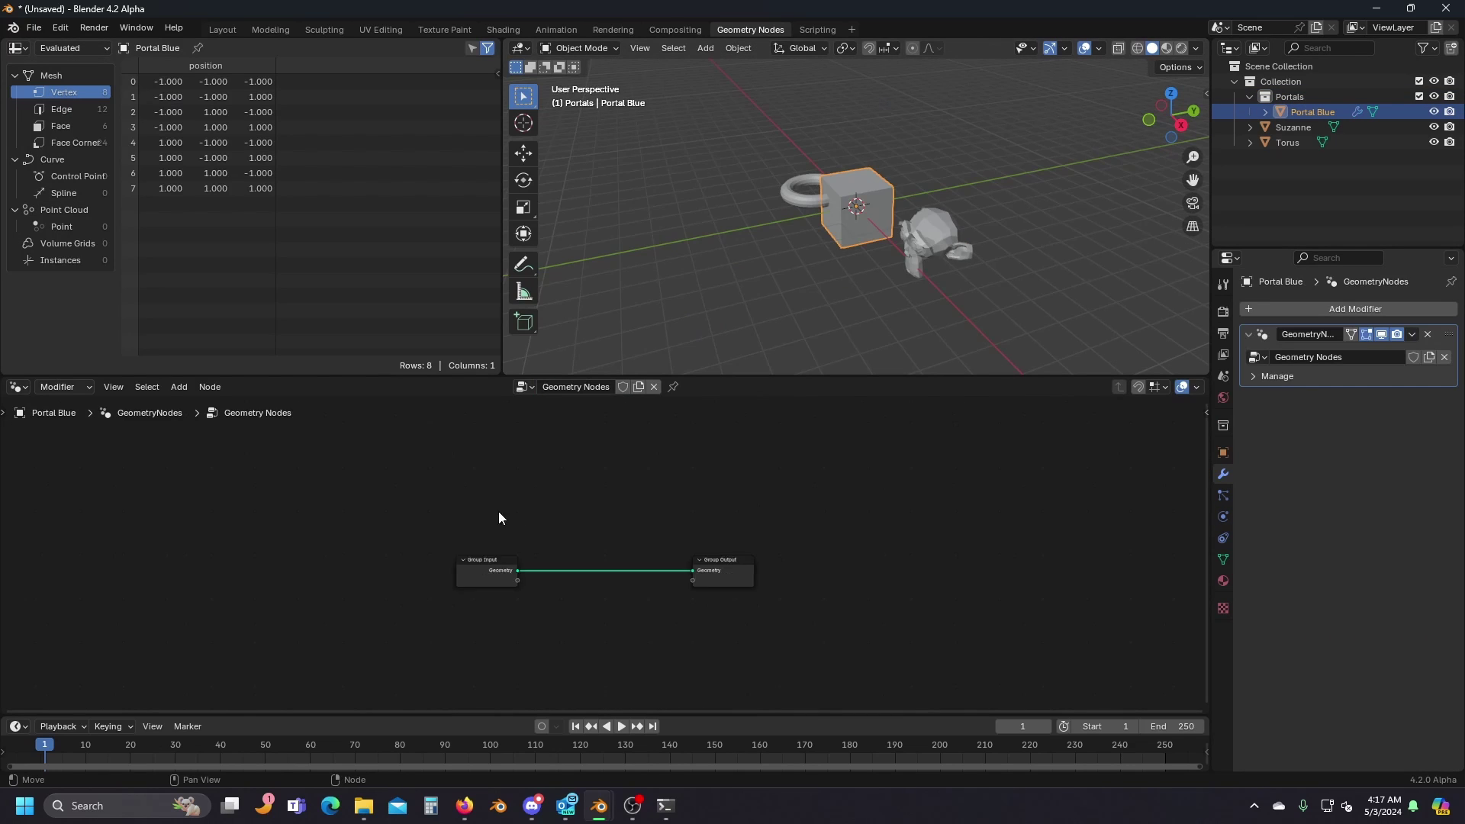
pyautogui.moveTo(638, 559); pyautogui.dragTo(124, 560)
pyautogui.click(374, 539)
# Insert a Mesh Circle node feeding the Group Output in place of the cube geometry and set its fill type to N-Gon.
pyautogui.moveTo(900, 221); pyautogui.dragTo(946, 241, button='middle')
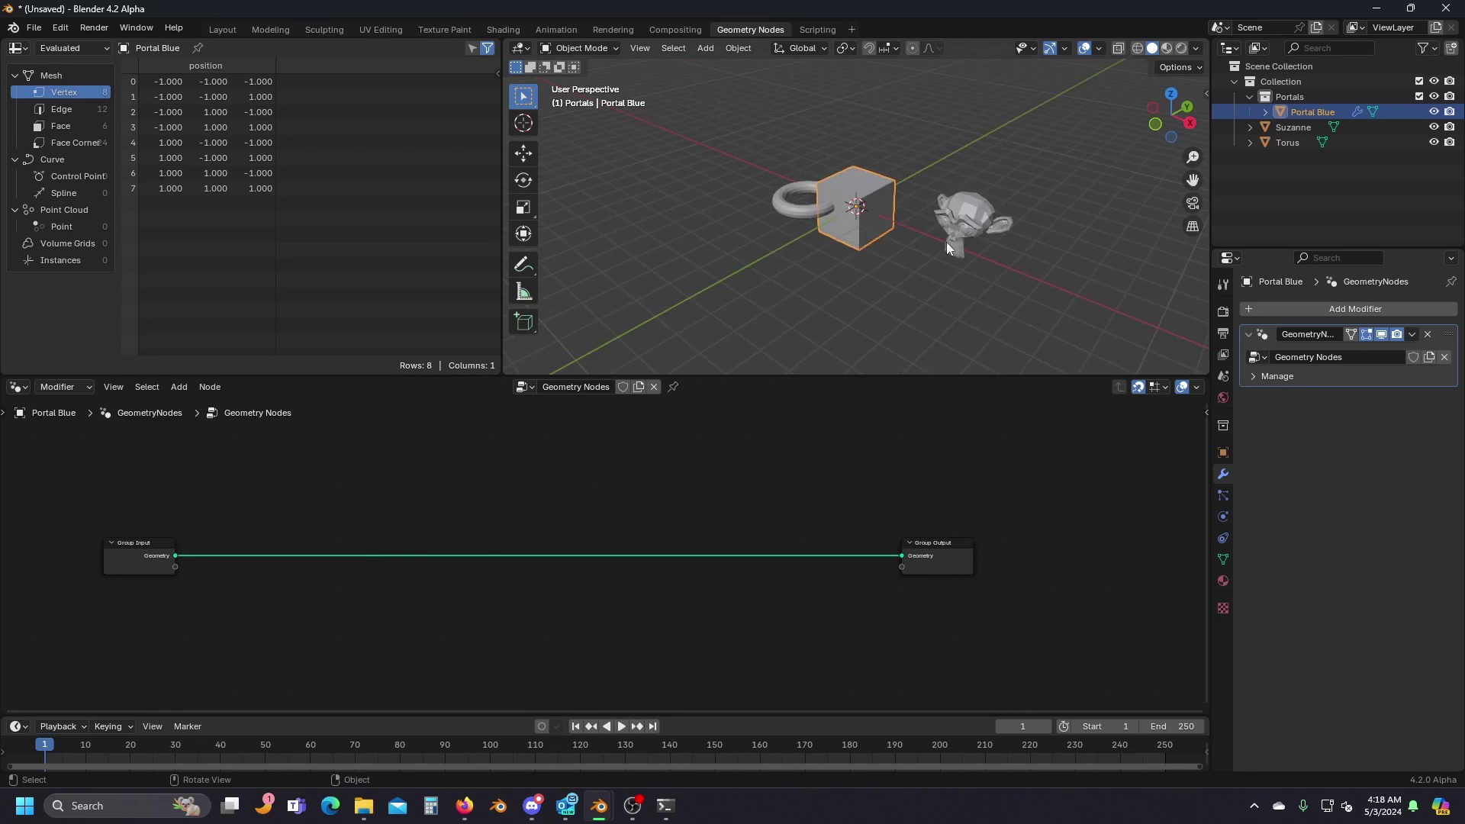
pyautogui.scroll(5, 915, 228)
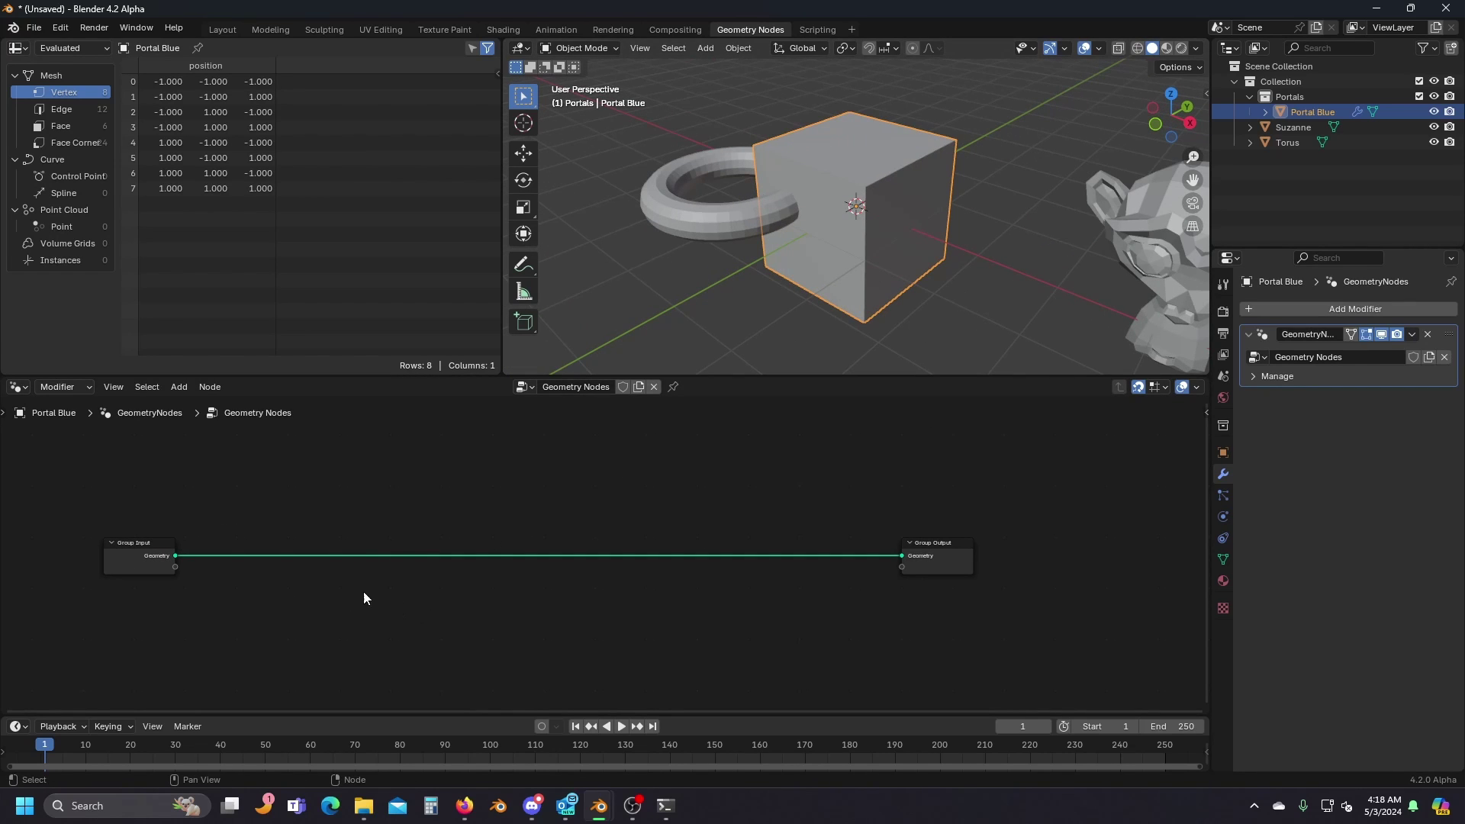
pyautogui.moveTo(364, 592); pyautogui.dragTo(503, 605, button='middle')
pyautogui.hotkey('shift', 'a')
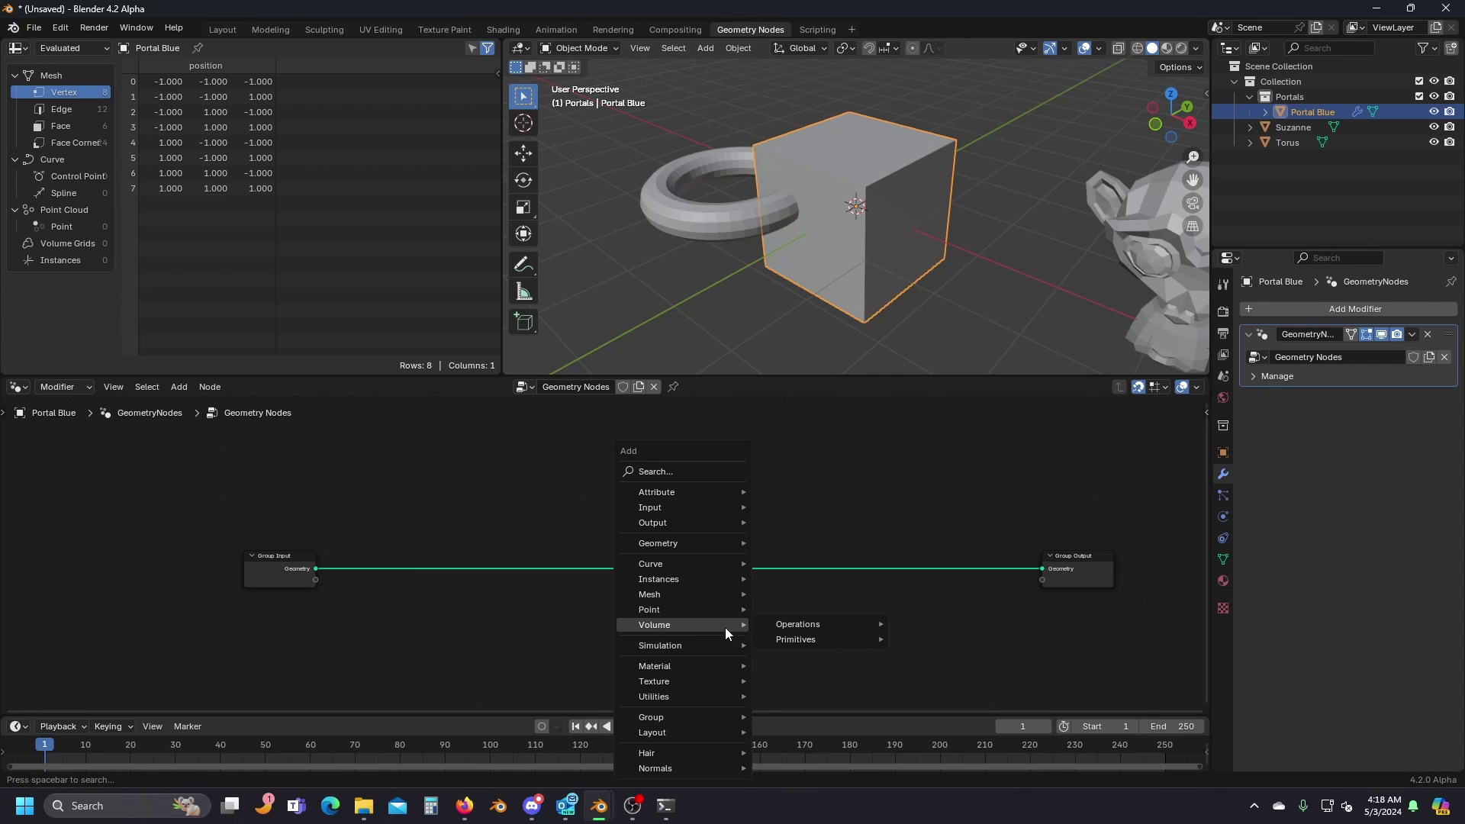
pyautogui.write('ci')
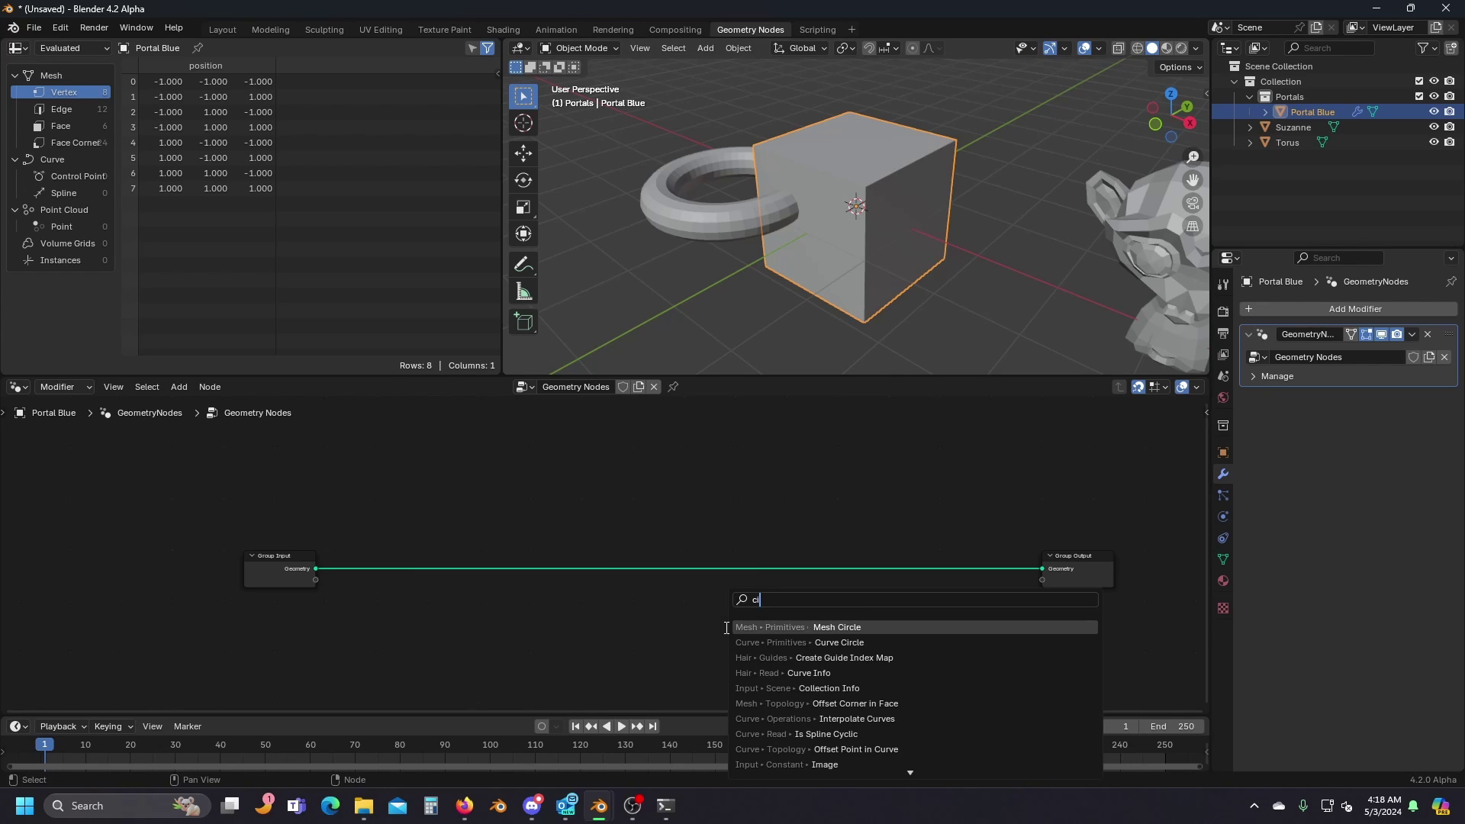
pyautogui.click(739, 627)
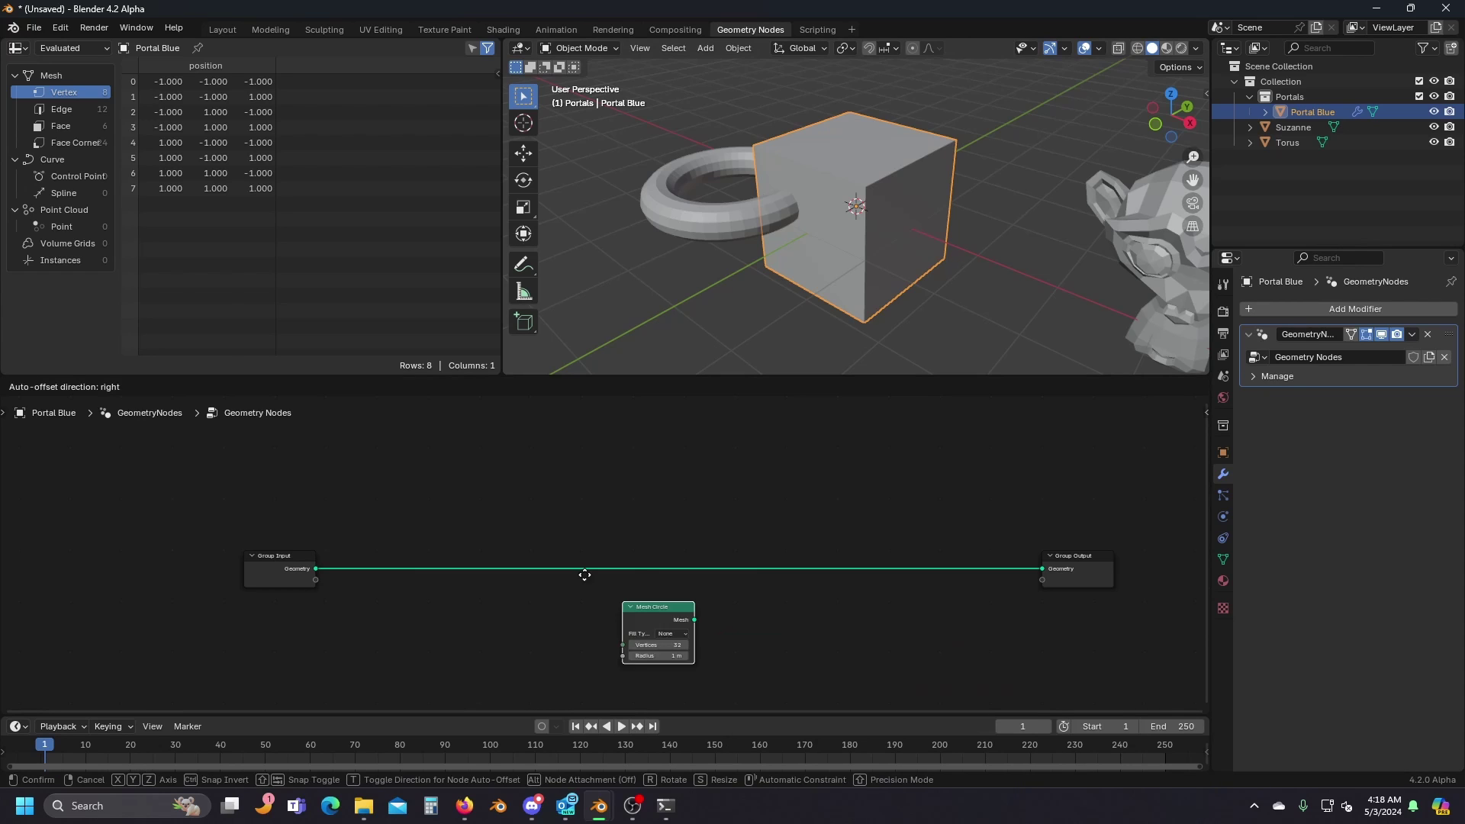
pyautogui.click(548, 565)
pyautogui.scroll(3, 557, 582)
pyautogui.click(566, 600)
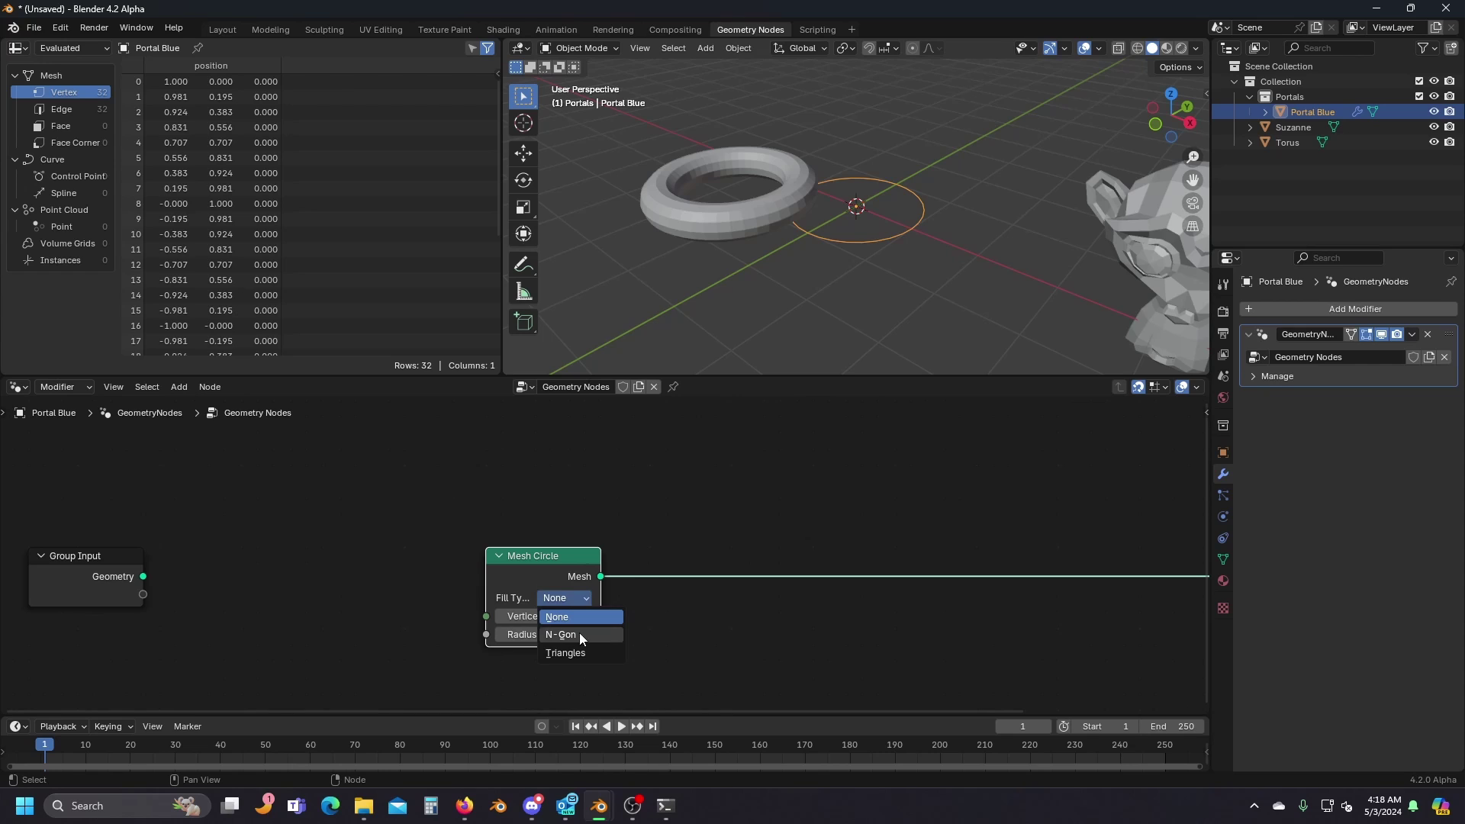
pyautogui.click(579, 633)
# Shift the Mesh Circle node closer to the Group Input and set its vertices to 128.
pyautogui.moveTo(954, 235); pyautogui.dragTo(899, 250, button='middle')
pyautogui.moveTo(542, 576); pyautogui.dragTo(443, 576)
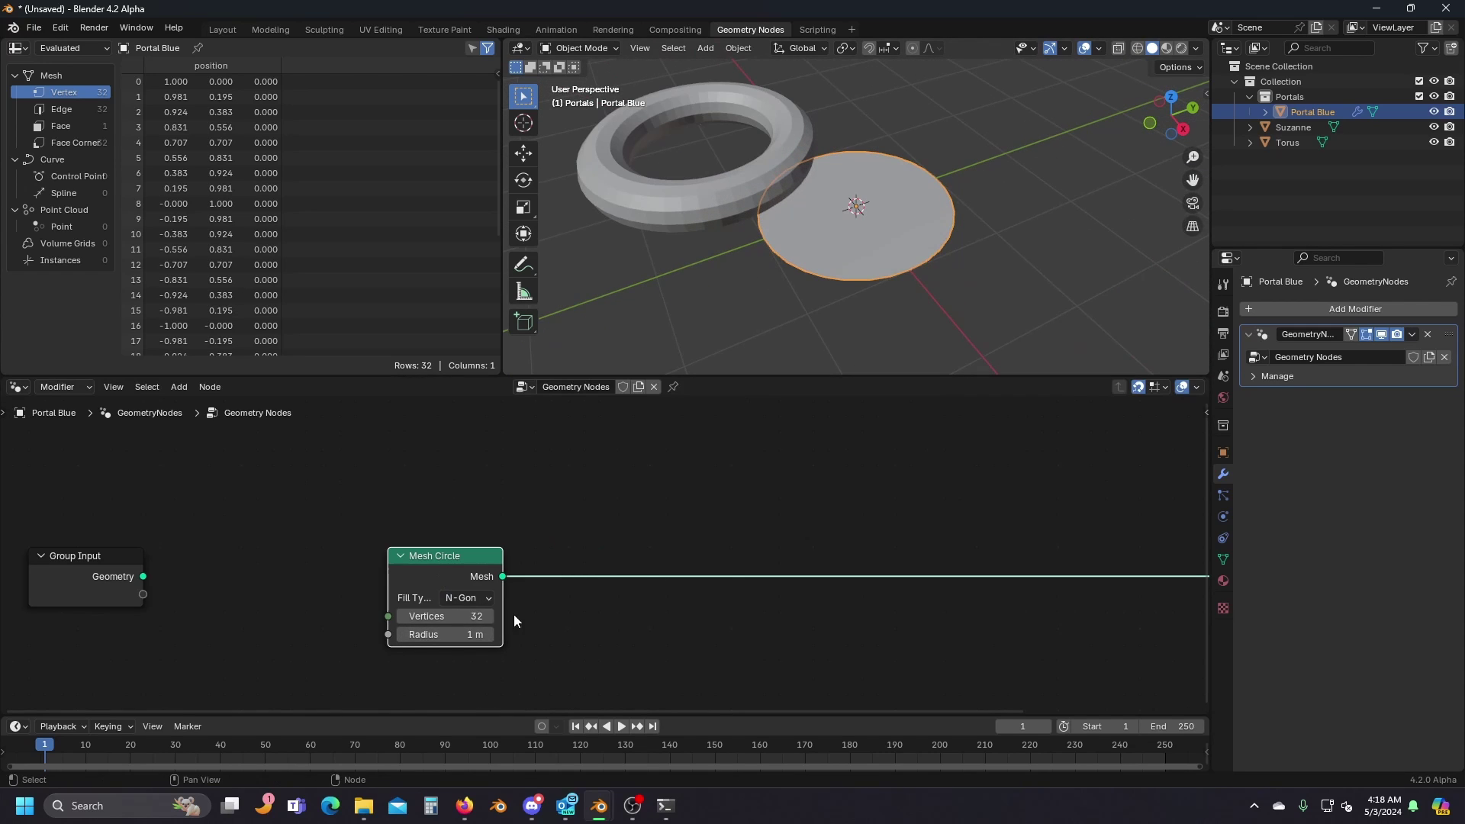
pyautogui.click(471, 617)
pyautogui.write('128')
pyautogui.press('Return')
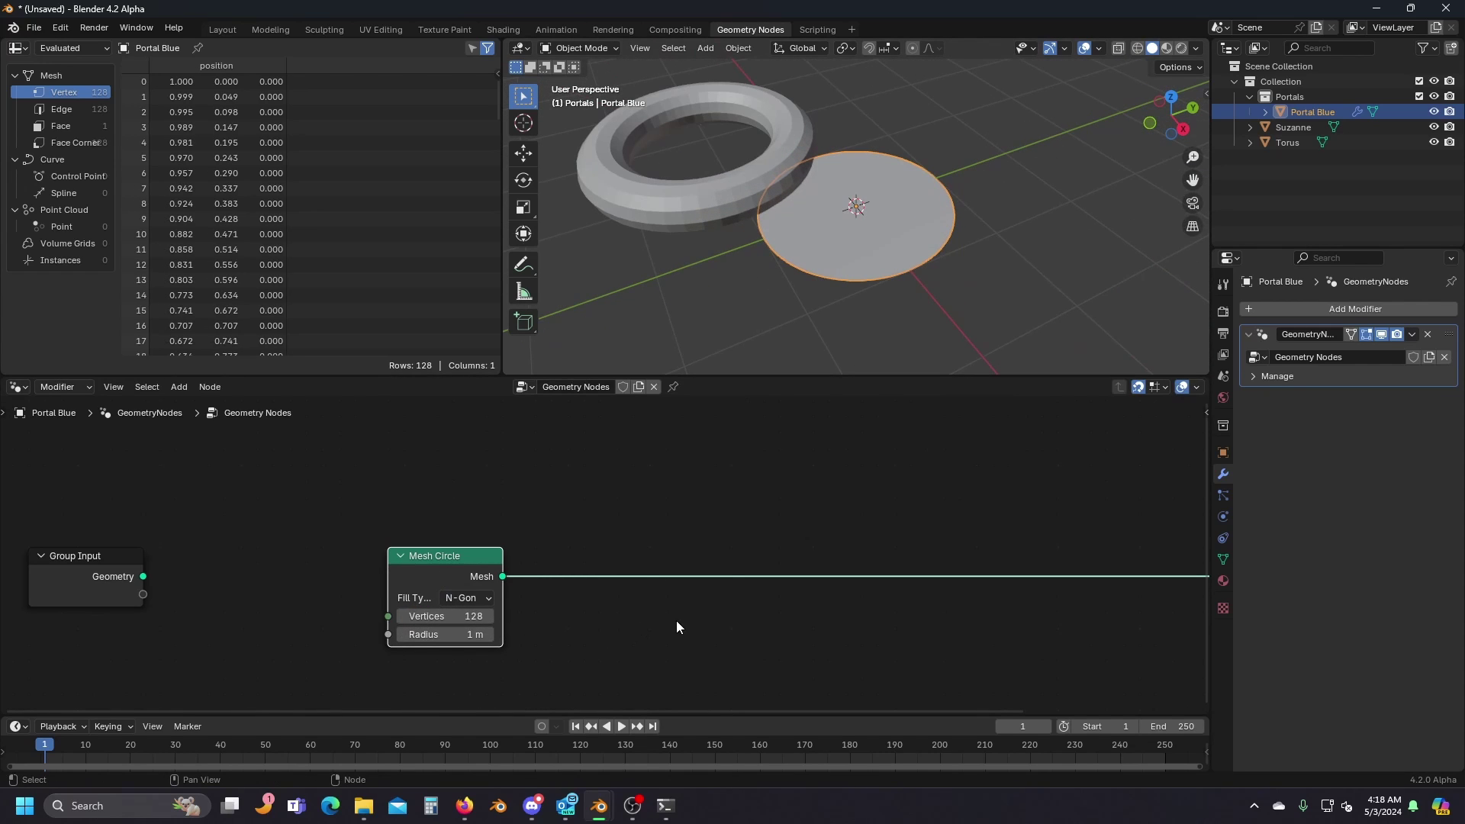
# Insert a Transform Geometry node between the Mesh Circle and the Group Output.
pyautogui.keyDown('ctrl'); pyautogui.hscroll(4, 676, 621); pyautogui.keyUp('ctrl')
pyautogui.hotkey('shift', 'a')
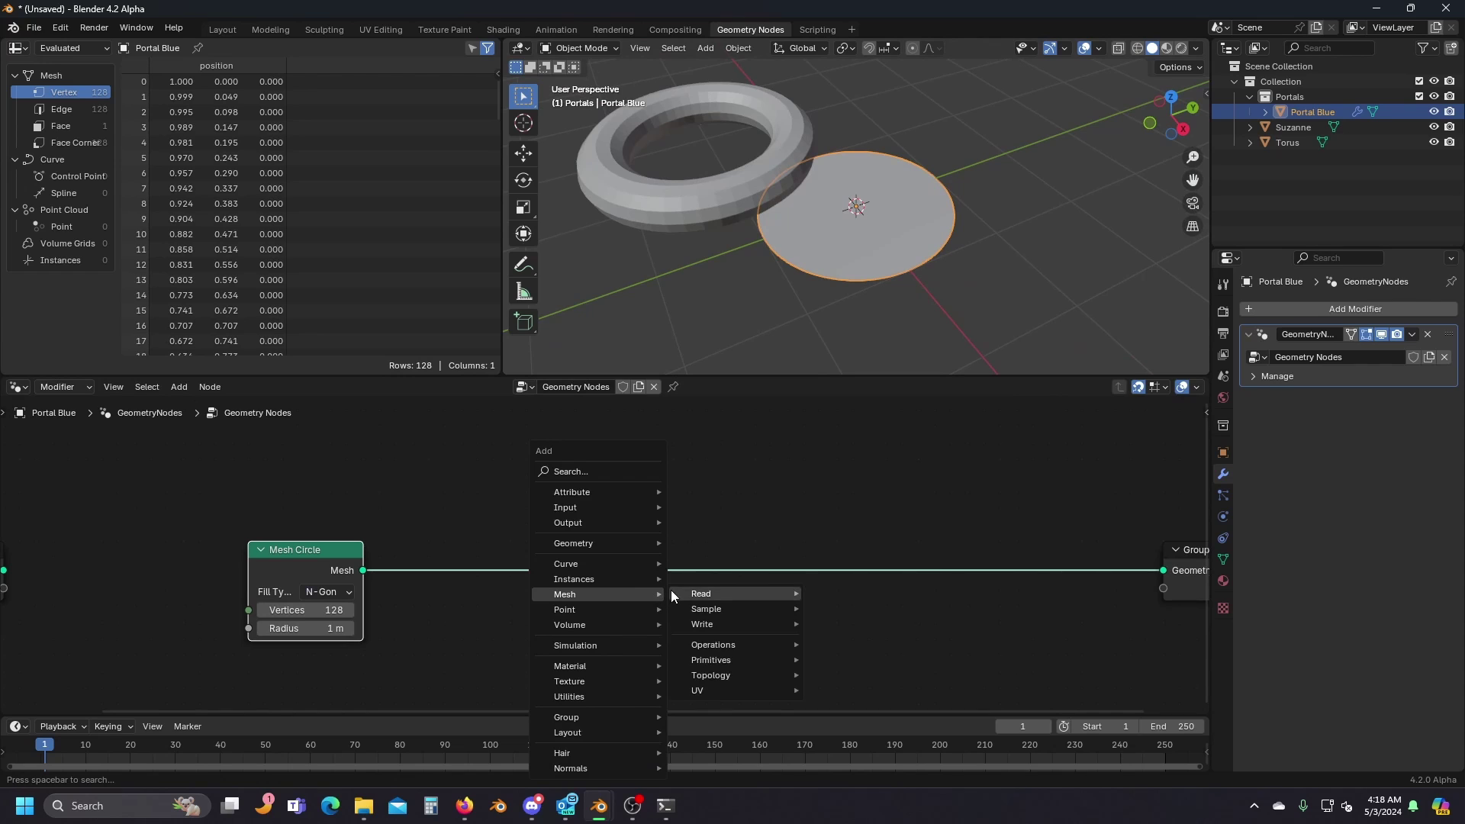
pyautogui.write('tr')
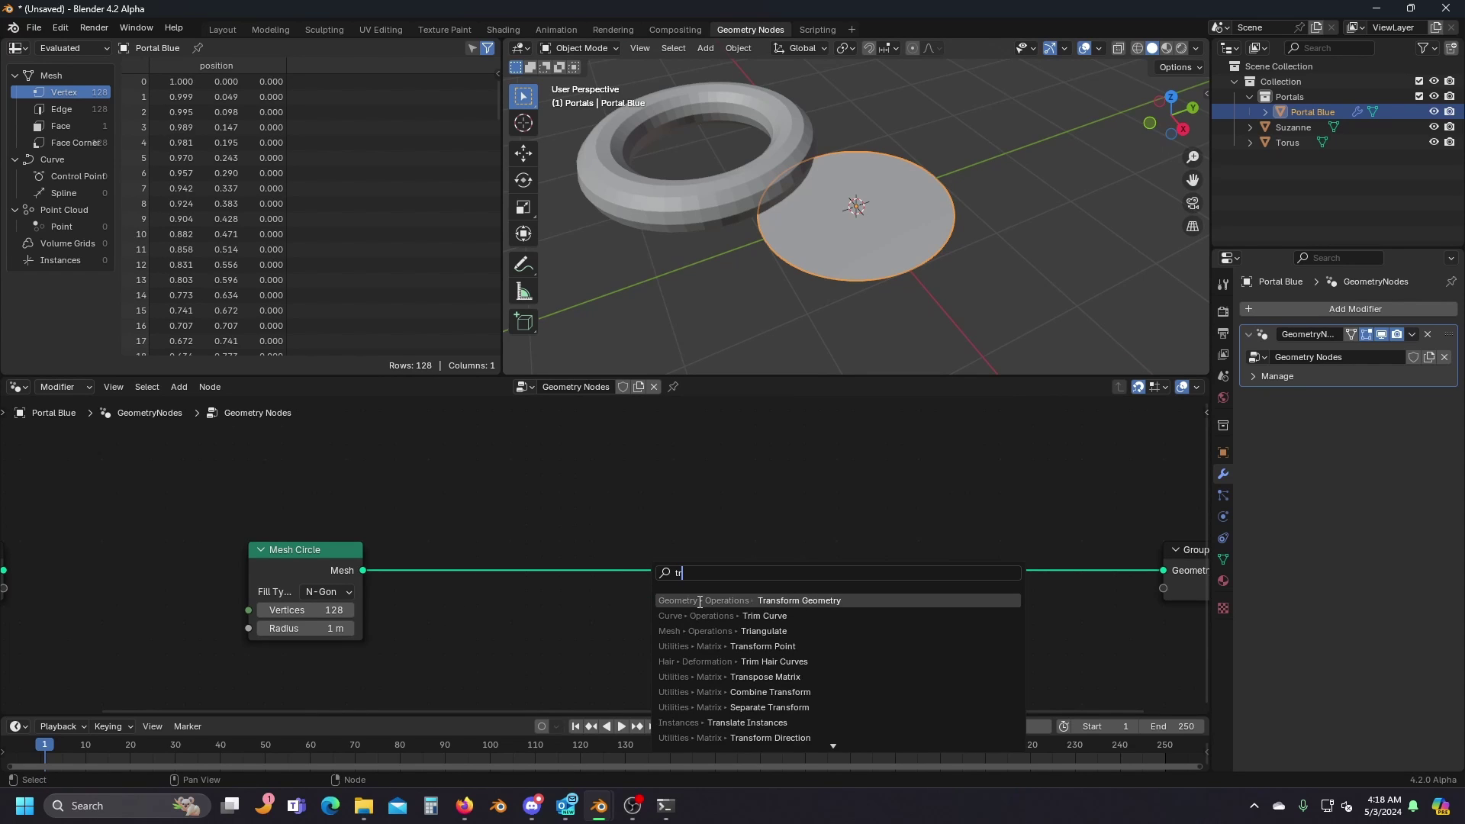
pyautogui.click(700, 600)
pyautogui.click(563, 537)
# Set the X scale in the Transform Geometry node to 0.700 to make the circle an ellipse.
pyautogui.scroll(2, 675, 698)
pyautogui.moveTo(675, 709); pyautogui.dragTo(688, 611, button='middle')
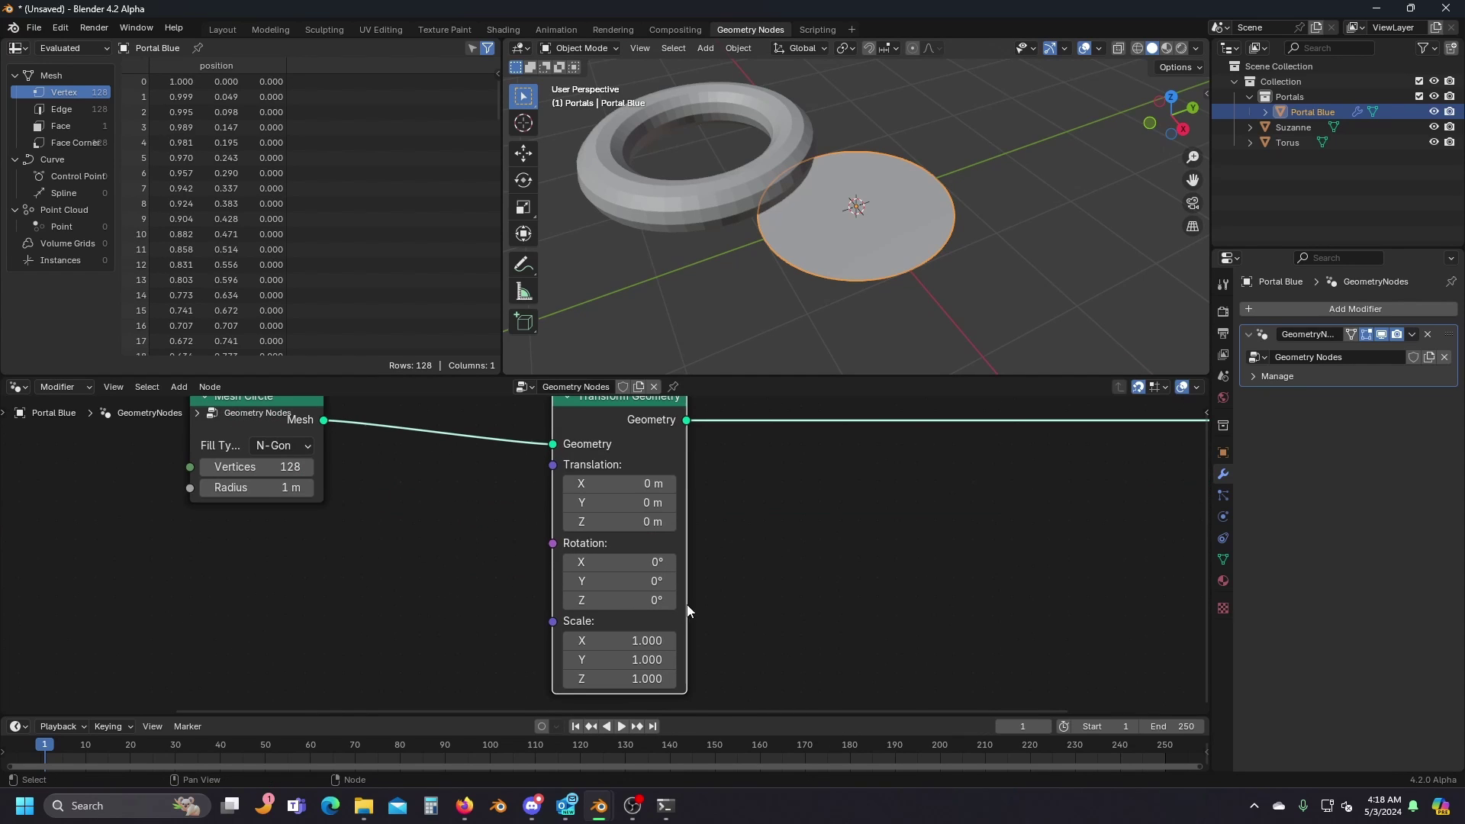
pyautogui.keyDown('shift'); pyautogui.moveTo(644, 644); pyautogui.dragTo(603, 644); pyautogui.keyUp('shift')
pyautogui.keyDown('shift'); pyautogui.rightClick(645, 643); pyautogui.keyUp('shift')
pyautogui.moveTo(839, 328); pyautogui.dragTo(769, 305, button='middle')
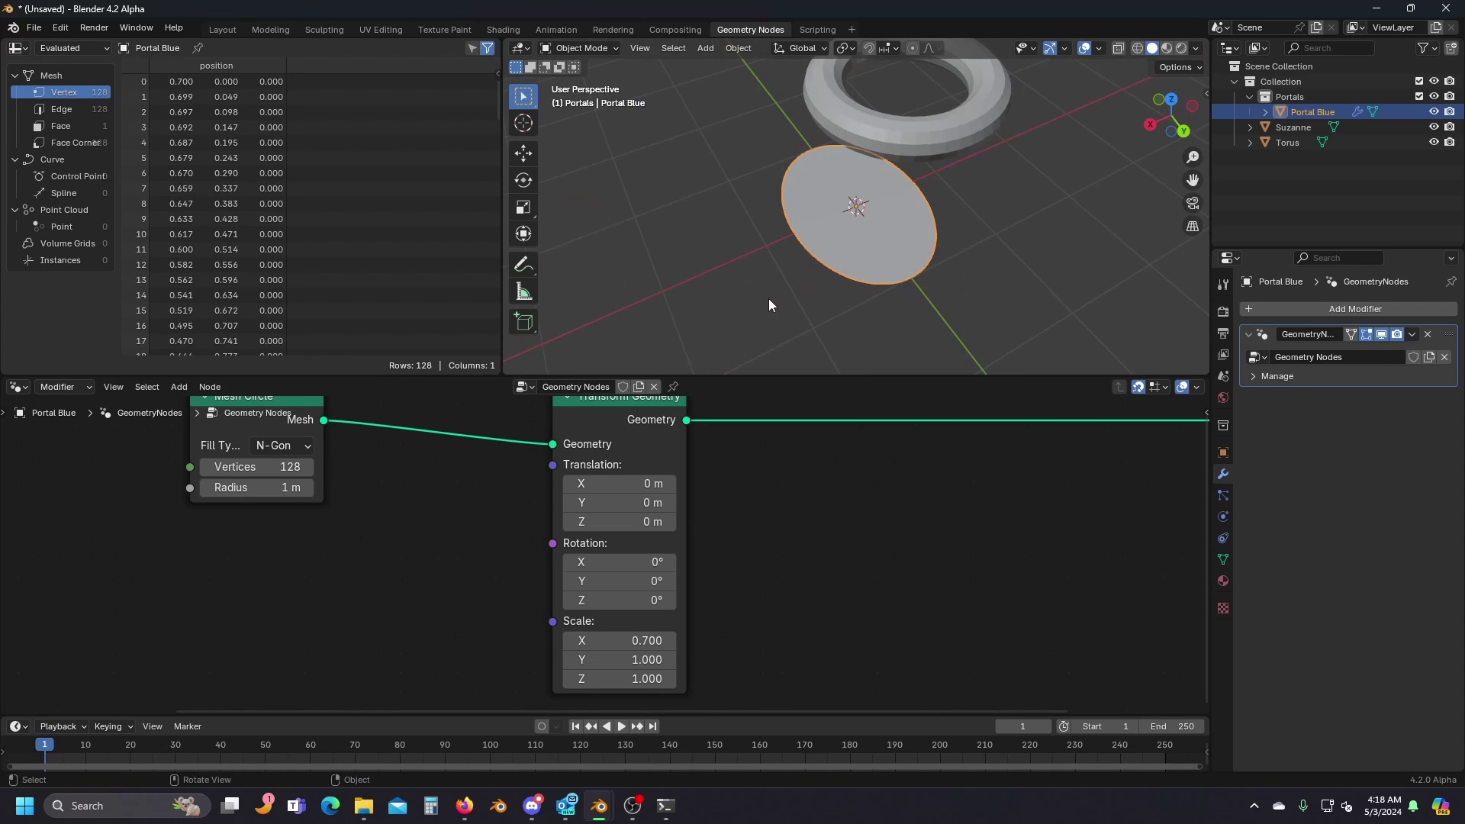
# Move the Transform Geometry node closer to the Mesh Circle and insert a Set Material node between it and the Group Output.
pyautogui.scroll(-5, 748, 556)
pyautogui.moveTo(748, 557); pyautogui.dragTo(754, 566, button='middle')
pyautogui.moveTo(644, 473); pyautogui.dragTo(531, 474)
pyautogui.hotkey('shift', 'a')
pyautogui.write('set mat')
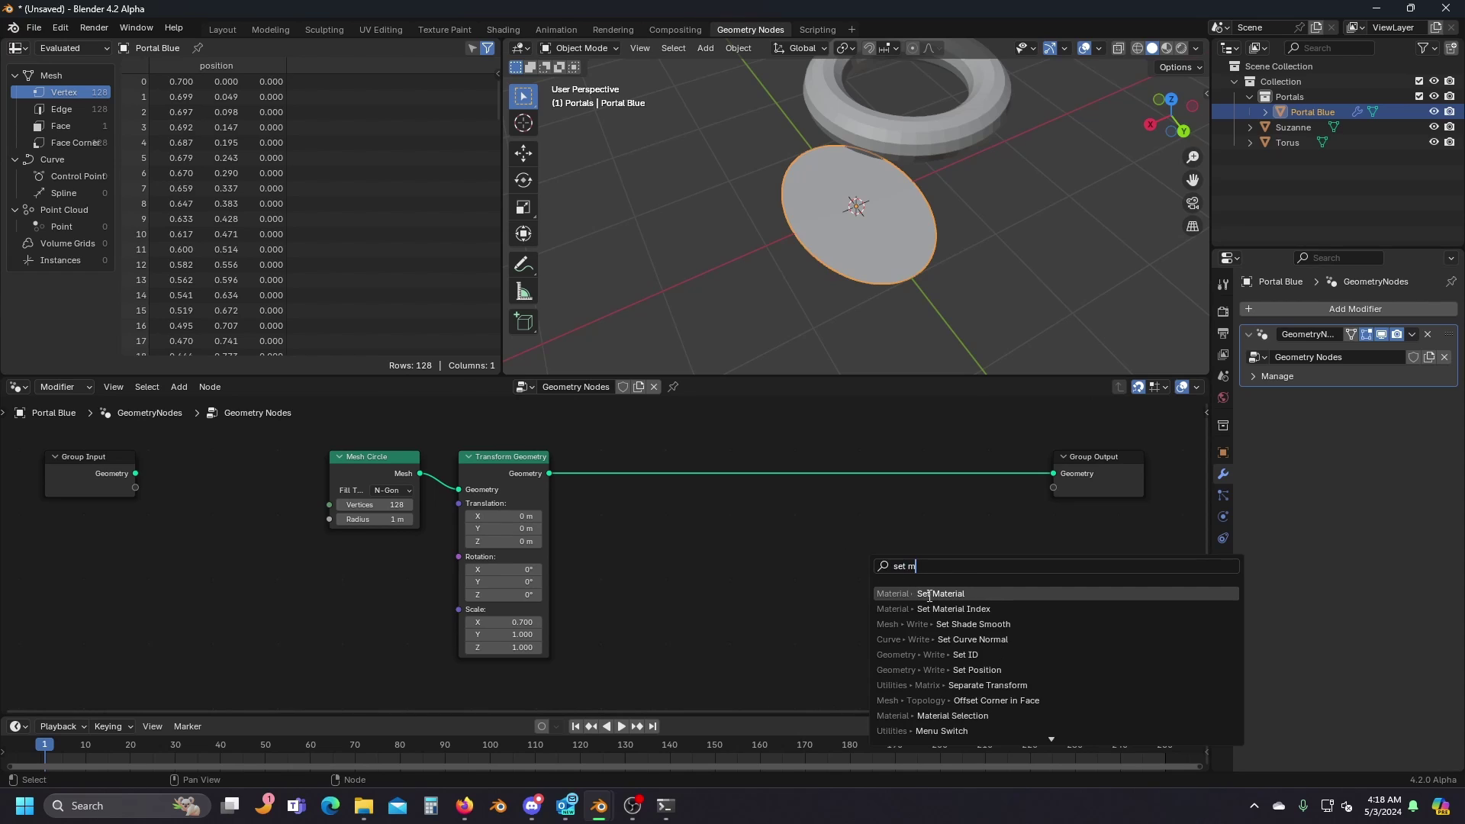
pyautogui.press('Return')
pyautogui.click(708, 420)
# Expose the Set Material node's material as a group input and rename the node group as Portal Shape.
pyautogui.moveTo(756, 498); pyautogui.dragTo(792, 511, button='middle')
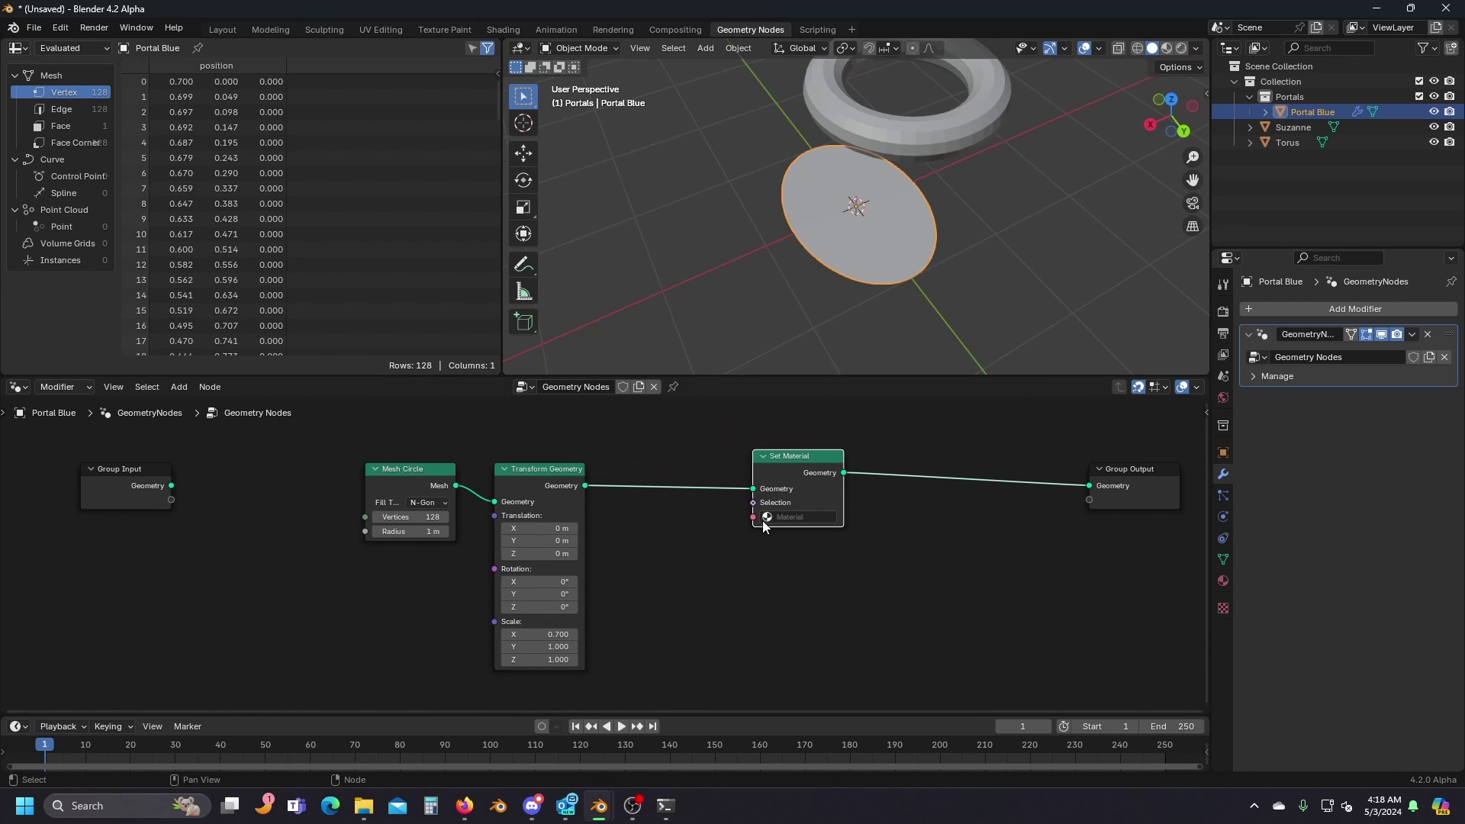
pyautogui.click(752, 517)
pyautogui.moveTo(752, 517); pyautogui.dragTo(175, 500)
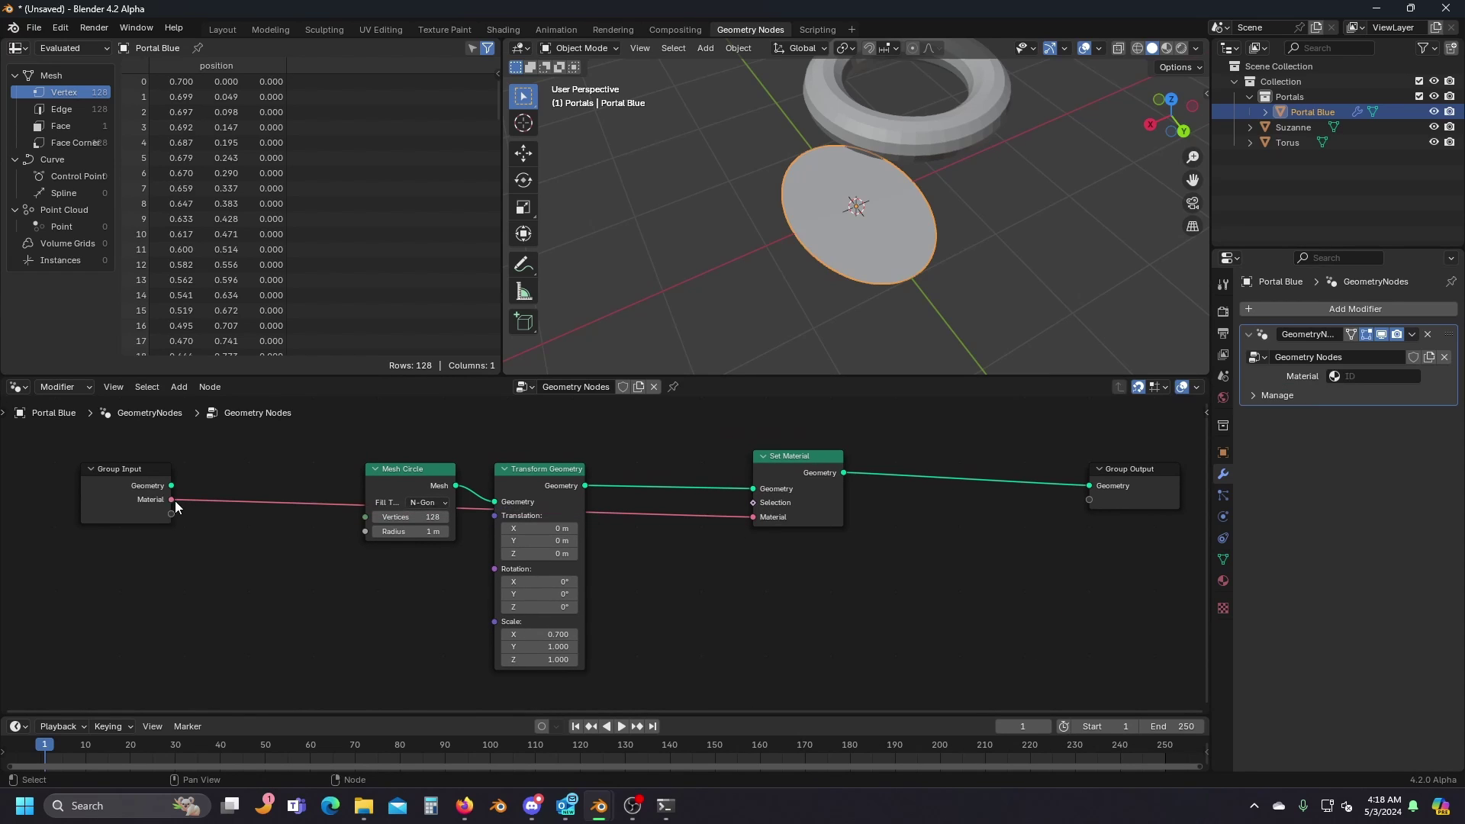
pyautogui.click(1343, 357)
pyautogui.write('Portal Shape')
pyautogui.press('Return')
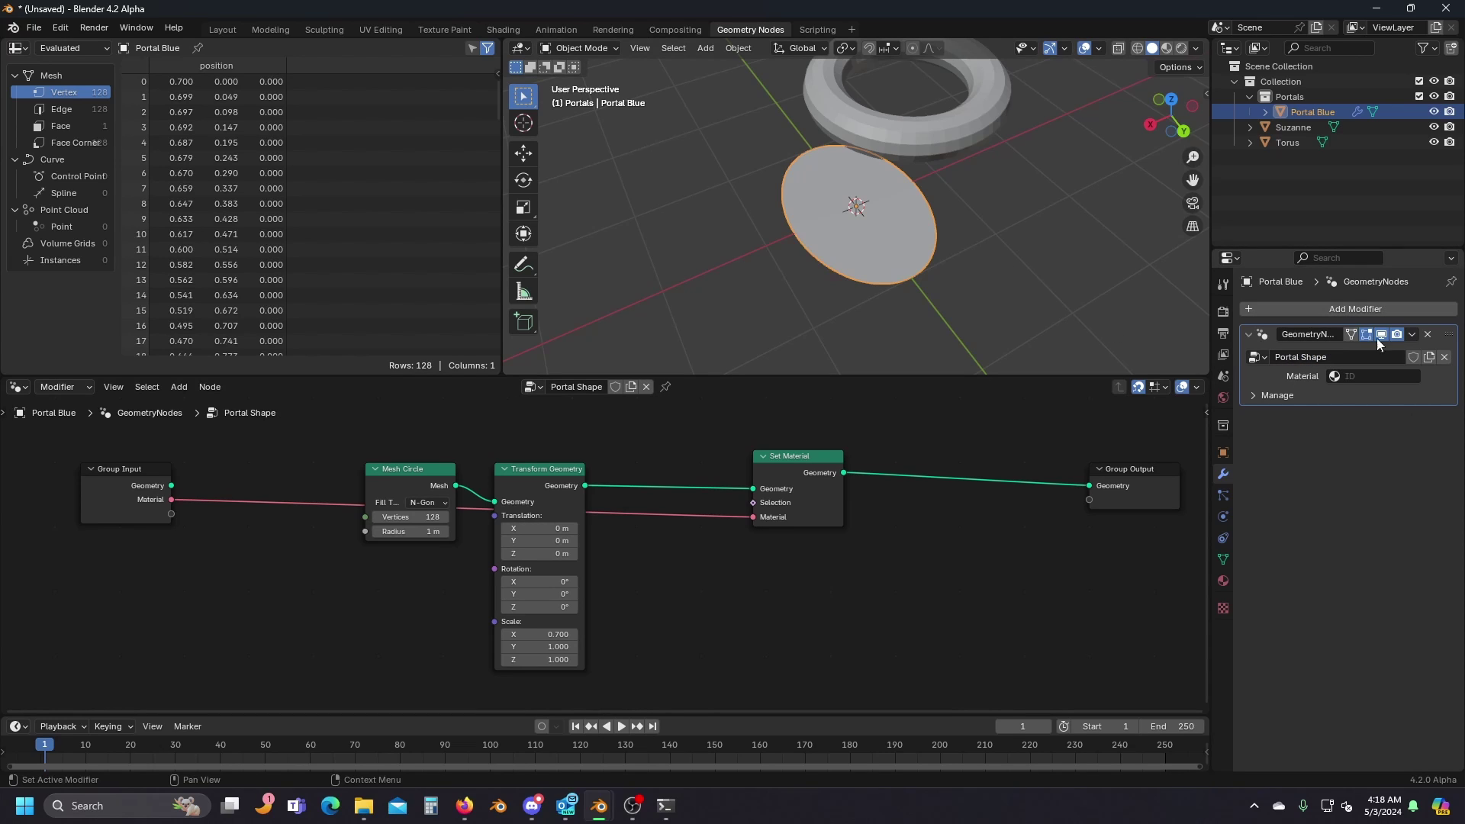
# Add a second Geometry Nodes modifier to Portal Blue with a new node group named Portal Transforms.
pyautogui.click(1358, 309)
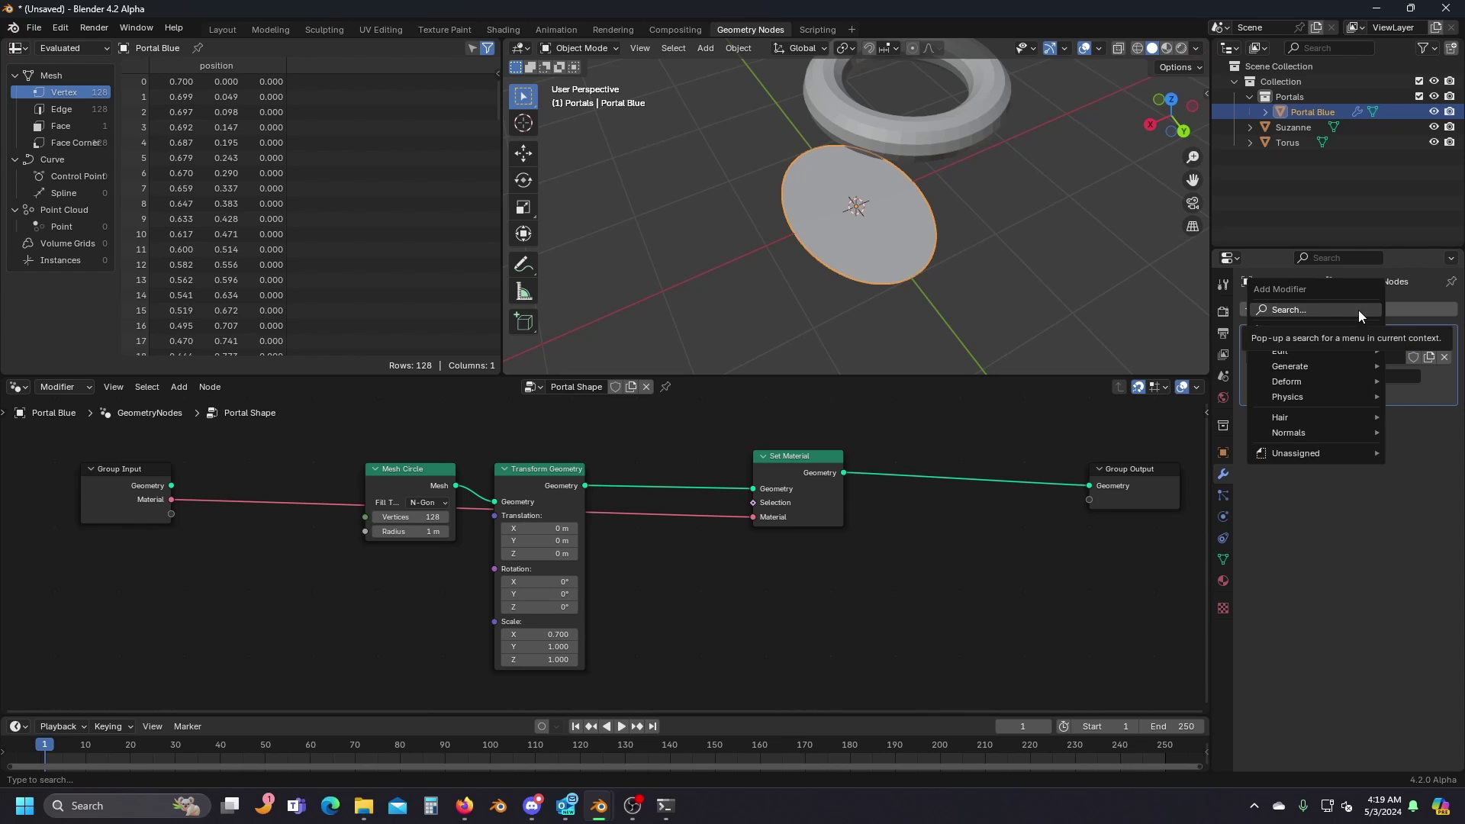
pyautogui.click(1357, 327)
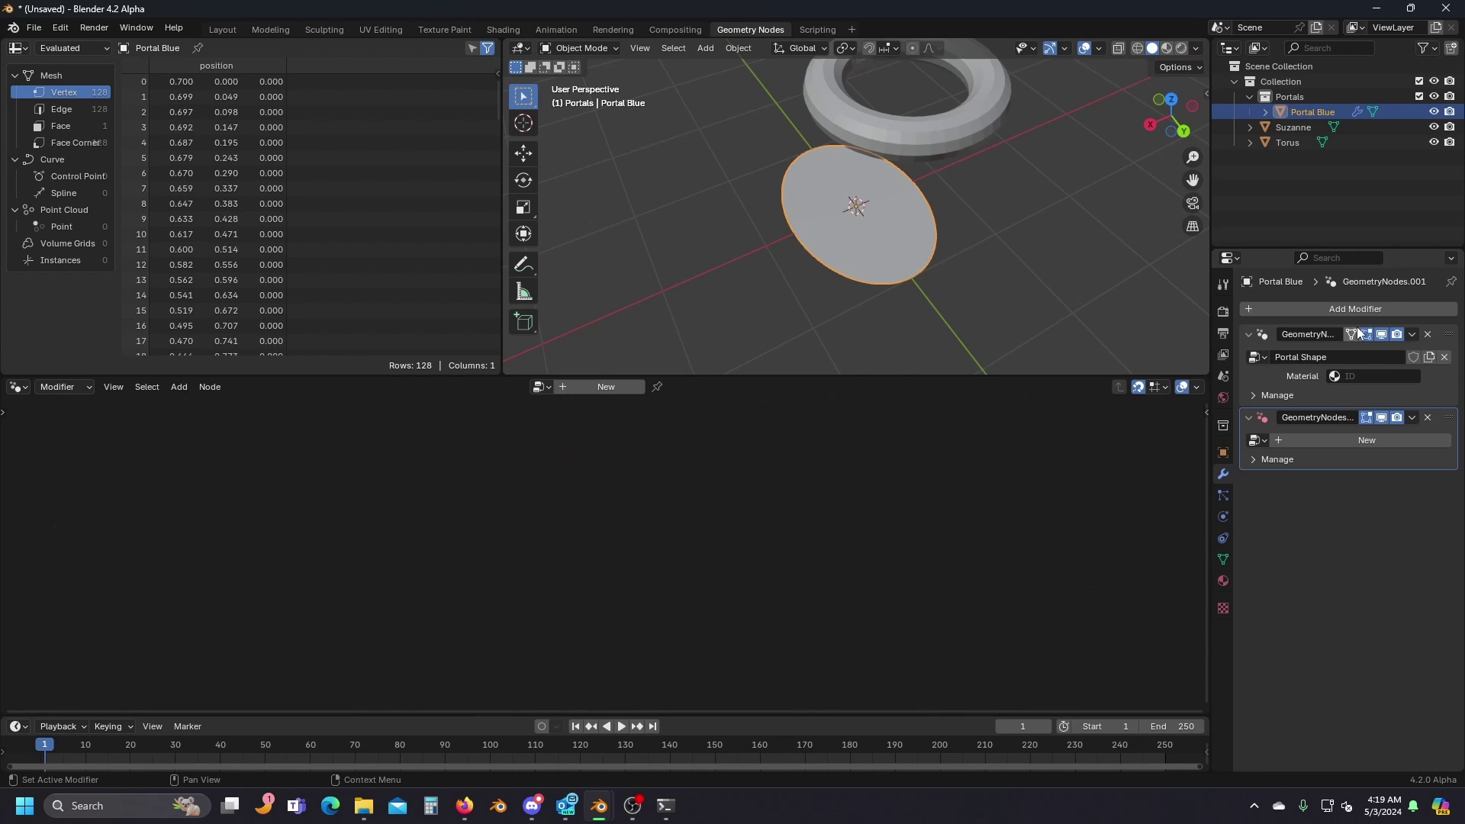
pyautogui.click(1340, 440)
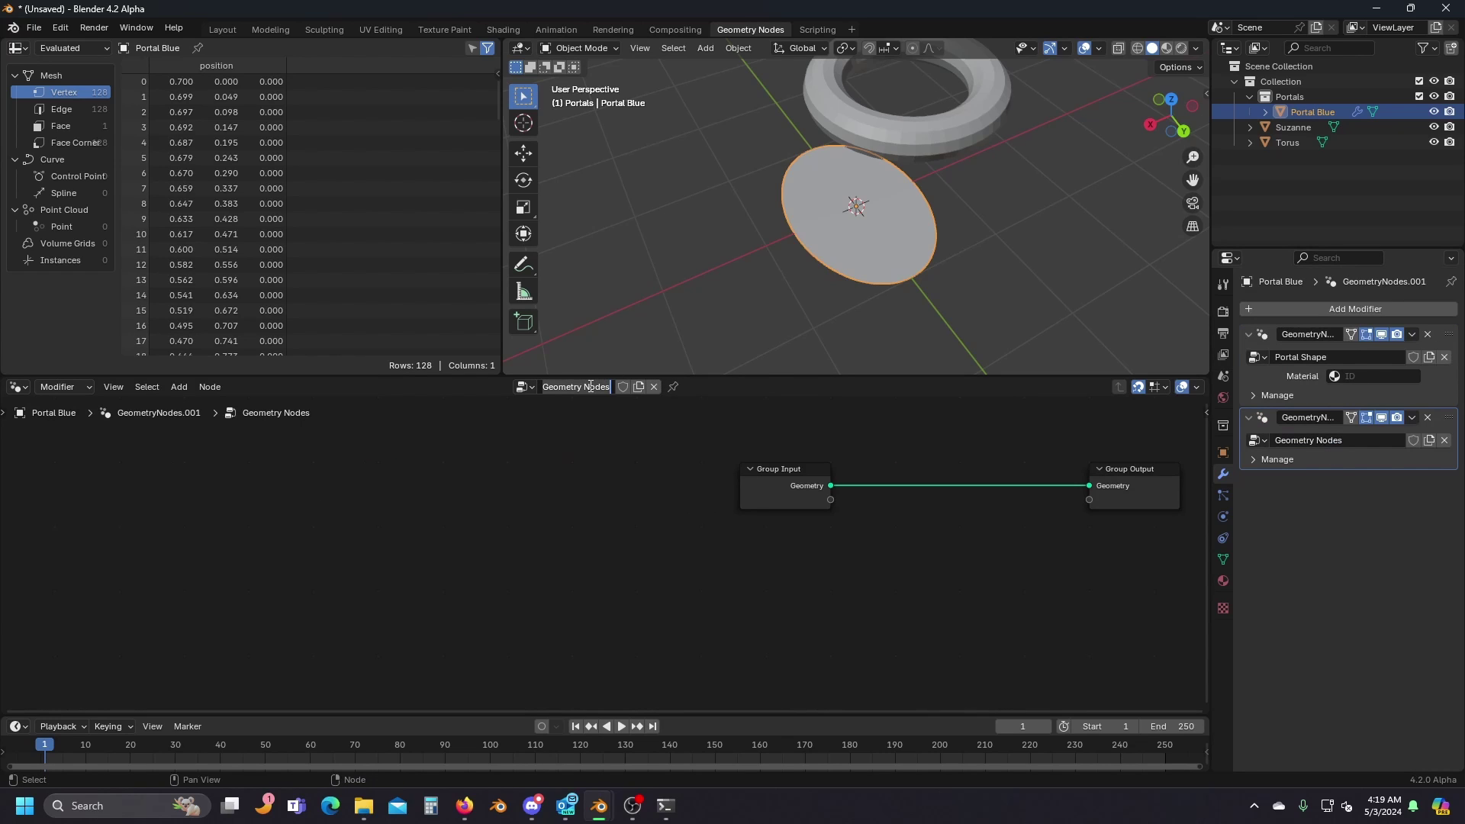
pyautogui.write('P')
pyautogui.write('ortal Transforms')
pyautogui.press('Return')
# Duplicate Portal Blue, place the copy up above the monkey and tilt it.
pyautogui.moveTo(671, 358); pyautogui.dragTo(894, 315, button='middle')
pyautogui.hotkey('shift', 'd')
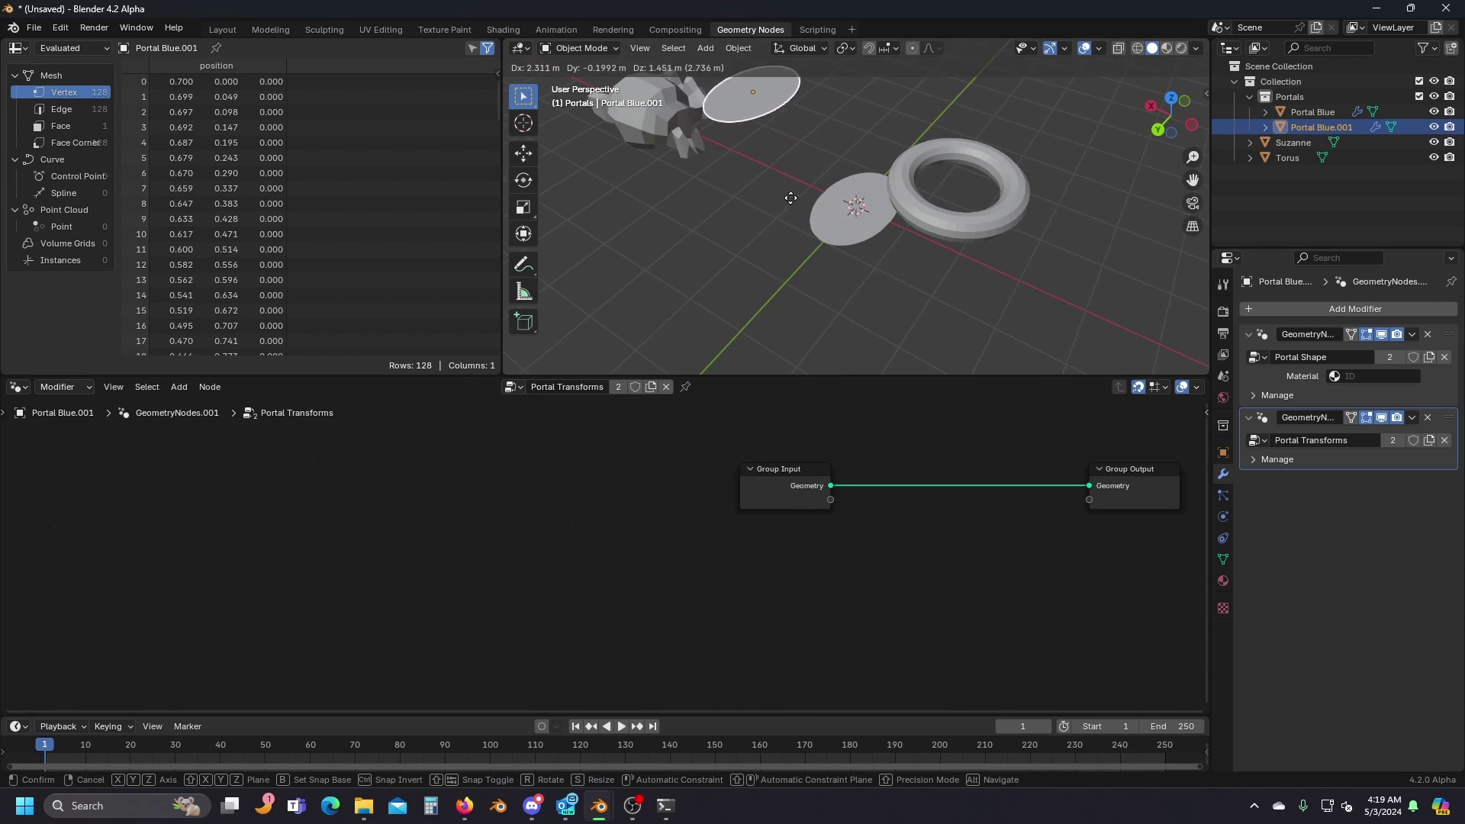
pyautogui.click(786, 157)
pyautogui.moveTo(785, 157); pyautogui.dragTo(683, 113, button='middle')
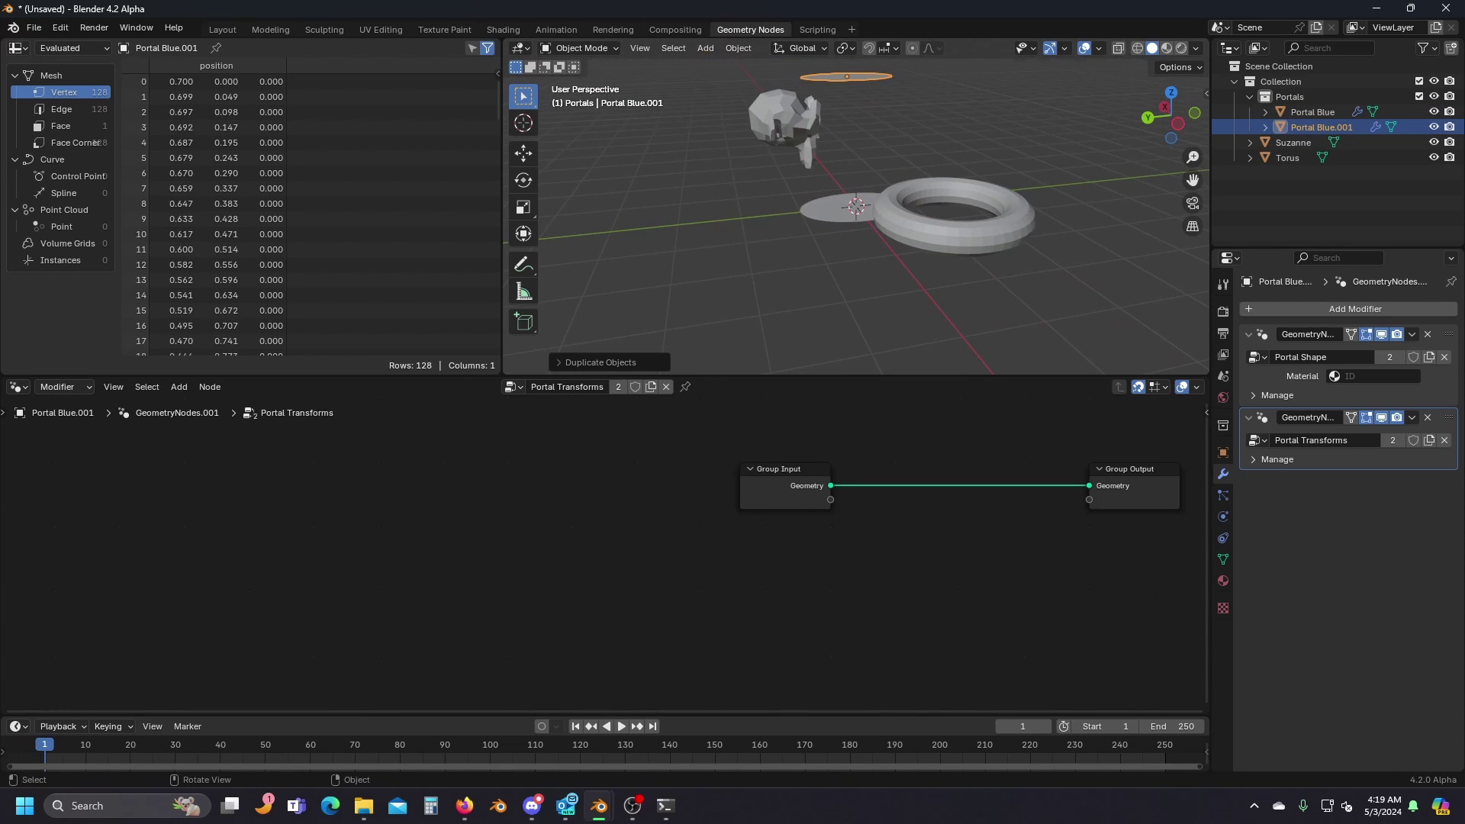
pyautogui.press('r')
pyautogui.click(687, 50)
# Rename the duplicated portal as Portal Orange.
pyautogui.doubleClick(1352, 131)
pyautogui.click(1363, 129)
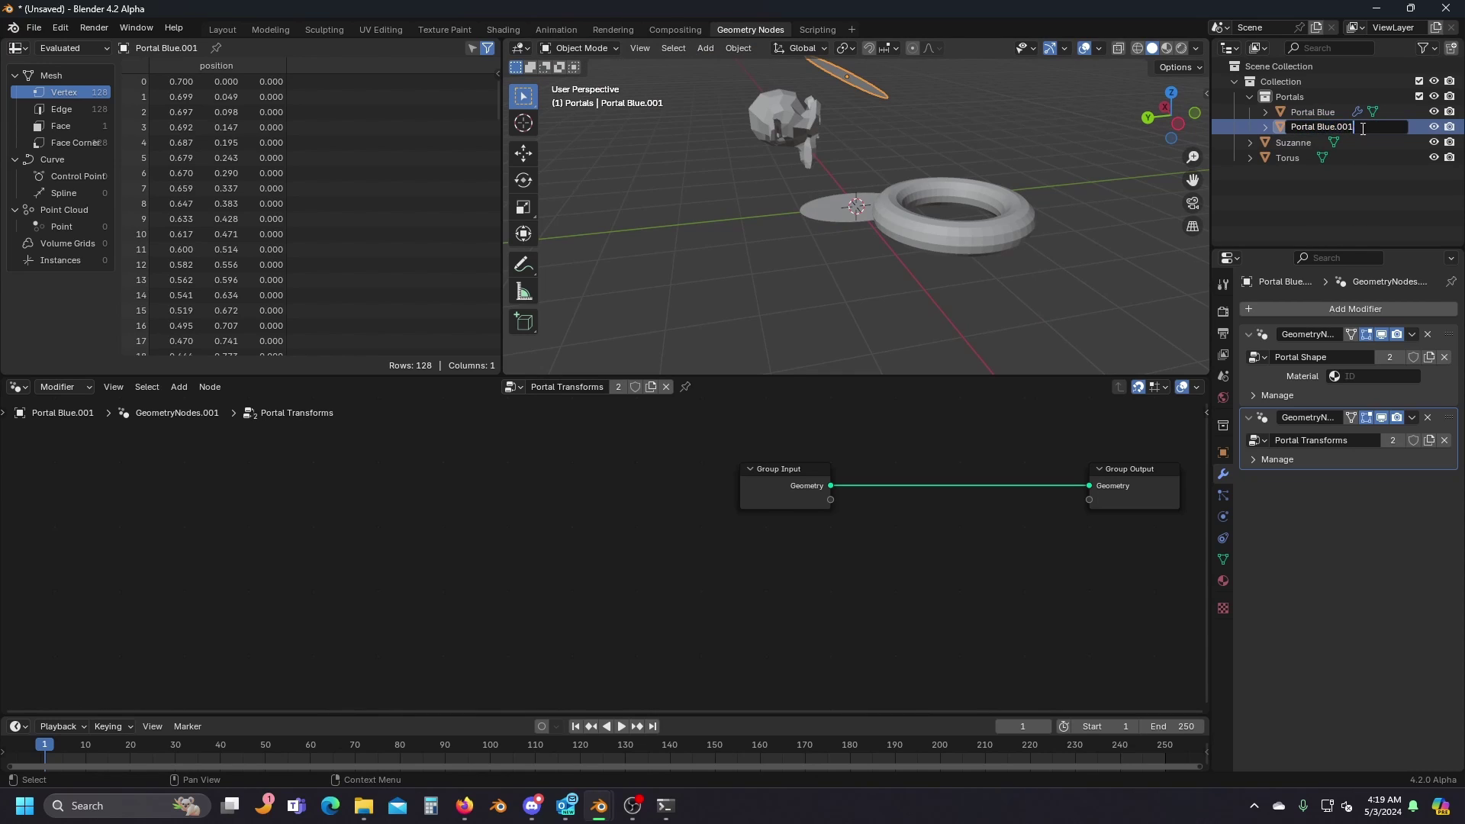
pyautogui.write('Orange')
pyautogui.press('Return')
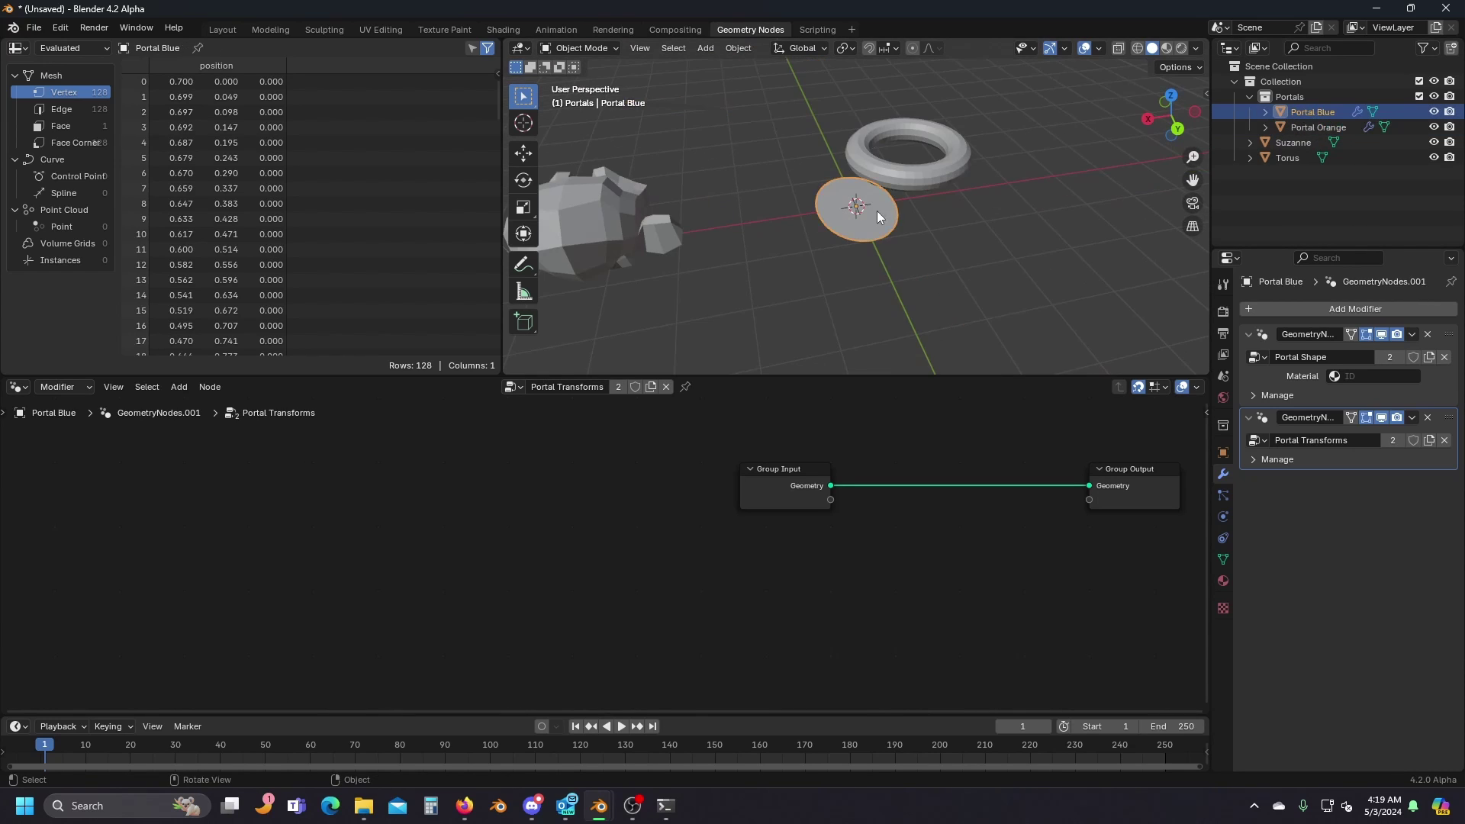
# Move Portal Blue about 1.5 m from the origin to above the torus and tilt it.
pyautogui.moveTo(938, 258); pyautogui.dragTo(876, 232, button='middle')
pyautogui.press('g')
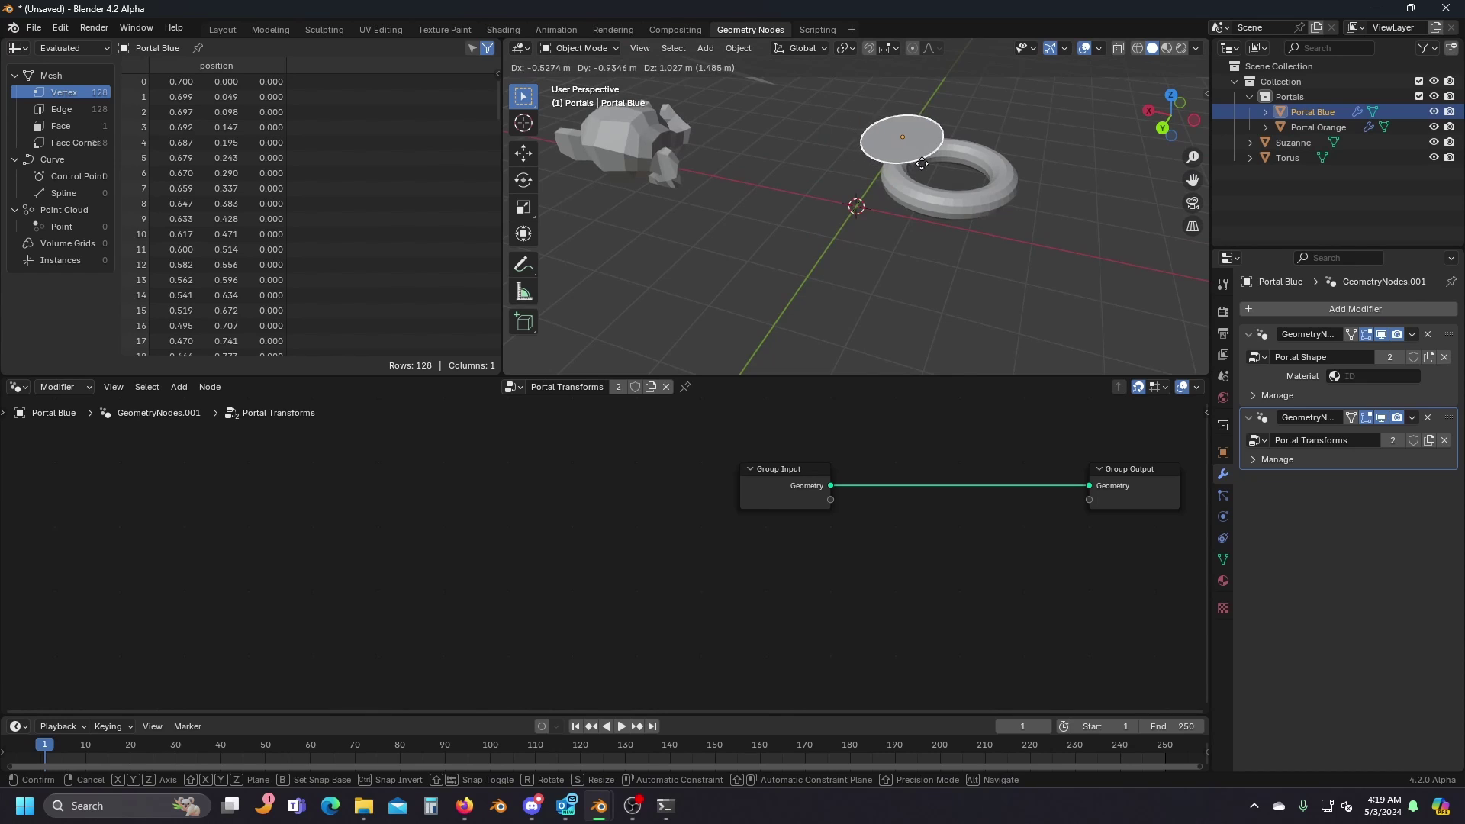
pyautogui.click(924, 164)
pyautogui.moveTo(924, 163); pyautogui.dragTo(1024, 174, button='middle')
pyautogui.press('r')
pyautogui.click(1022, 119)
# Move the Group Input node of Portal Transforms far away from the Group Output along the X axis.
pyautogui.moveTo(1023, 118); pyautogui.dragTo(913, 109, button='middle')
pyautogui.press('g')
pyautogui.press('x')
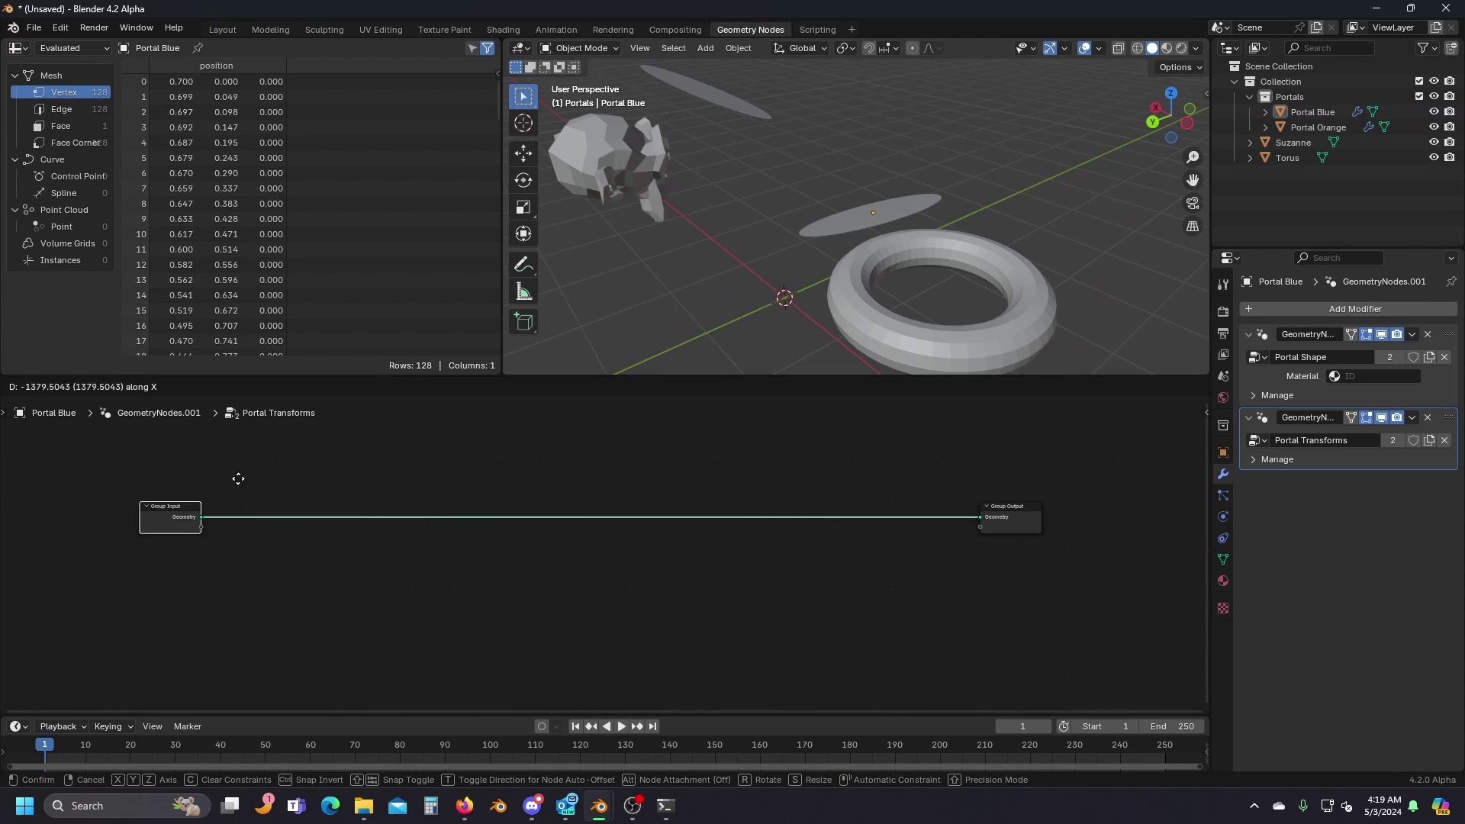
pyautogui.click(149, 479)
pyautogui.click(349, 485)
pyautogui.moveTo(349, 485); pyautogui.dragTo(655, 483, button='middle')
pyautogui.scroll(4, 702, 498)
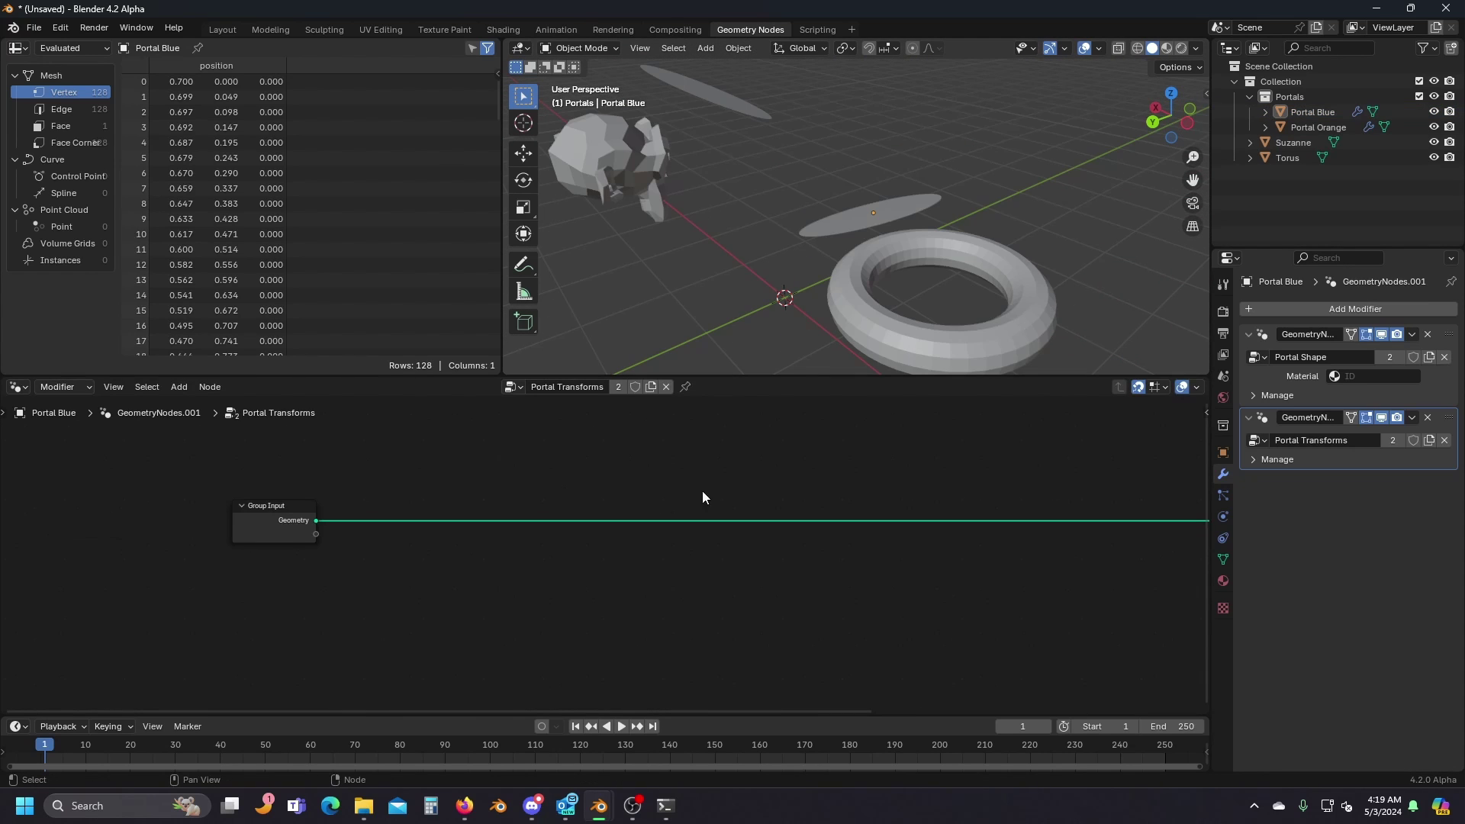
# Select Portal Blue and Portal Orange in turn to compare their placement, ending with Portal Orange selected.
pyautogui.moveTo(959, 184); pyautogui.dragTo(648, 154, button='middle')
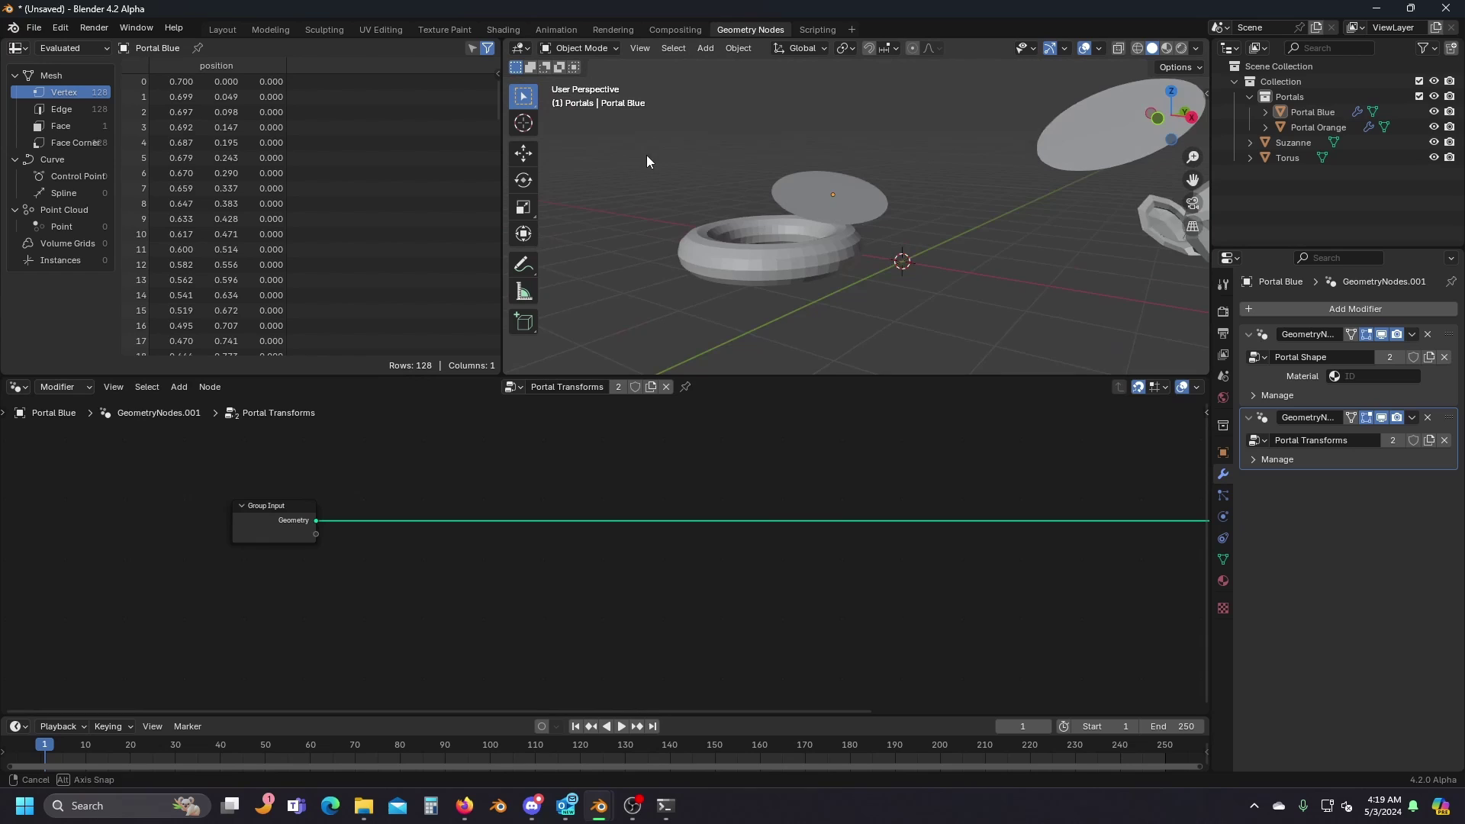
pyautogui.click(864, 196)
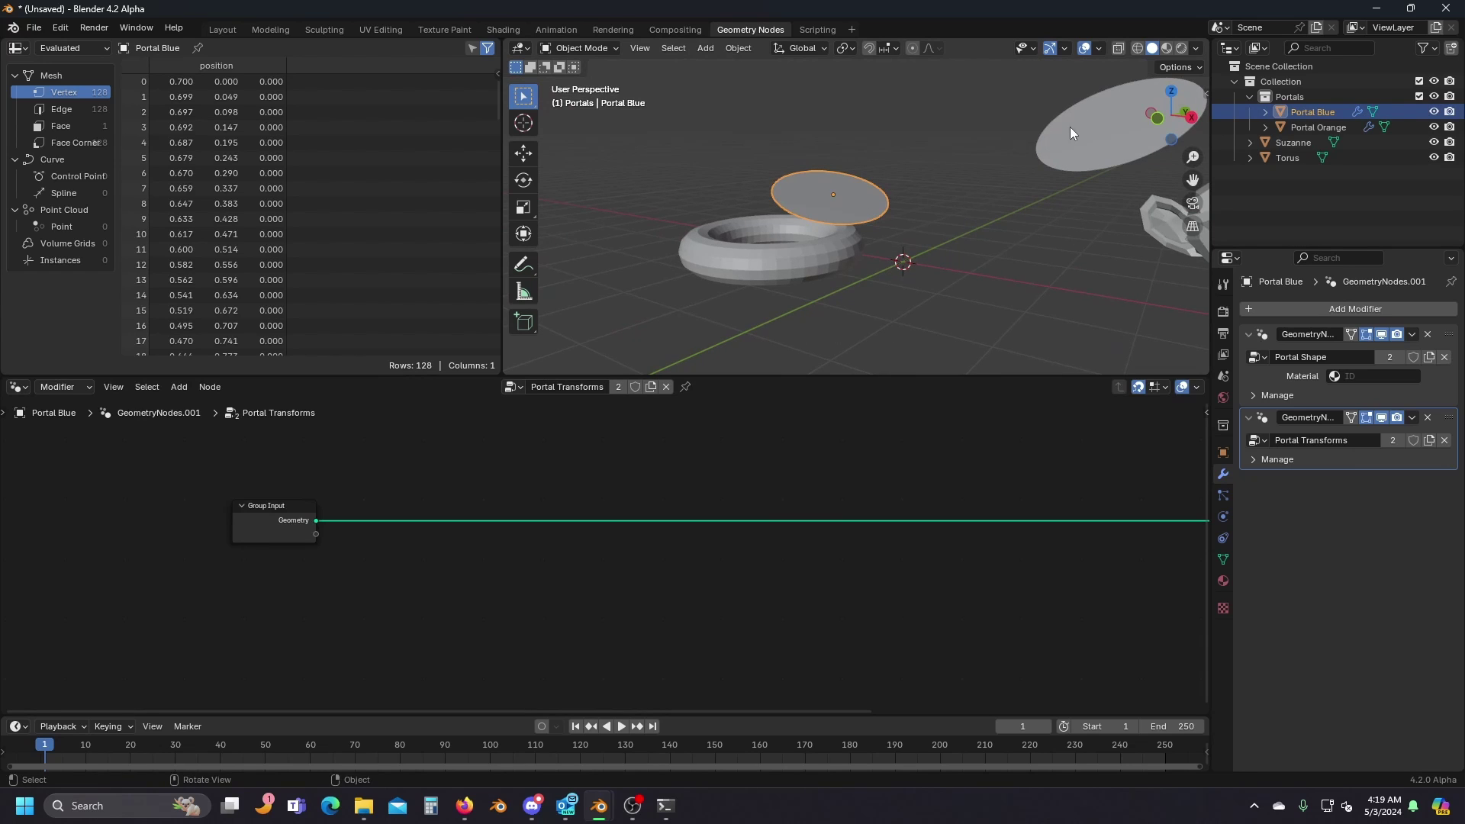
pyautogui.click(1070, 127)
pyautogui.click(882, 195)
pyautogui.click(1070, 145)
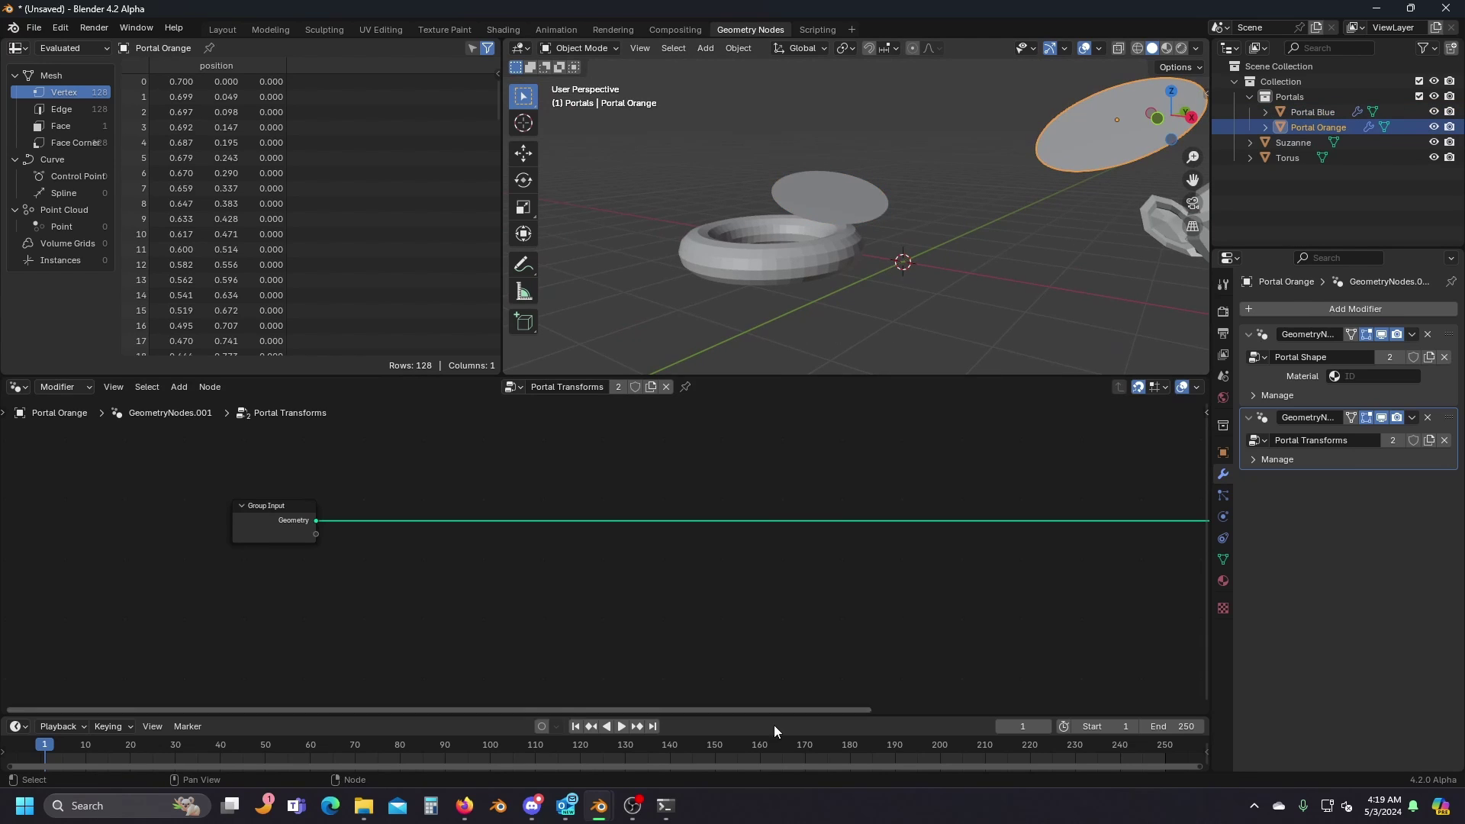
# Insert a Store Named Attribute node on the geometry link coming from the Group Input of Portal Transforms.
pyautogui.hotkey('shift', 'a')
pyautogui.write('st')
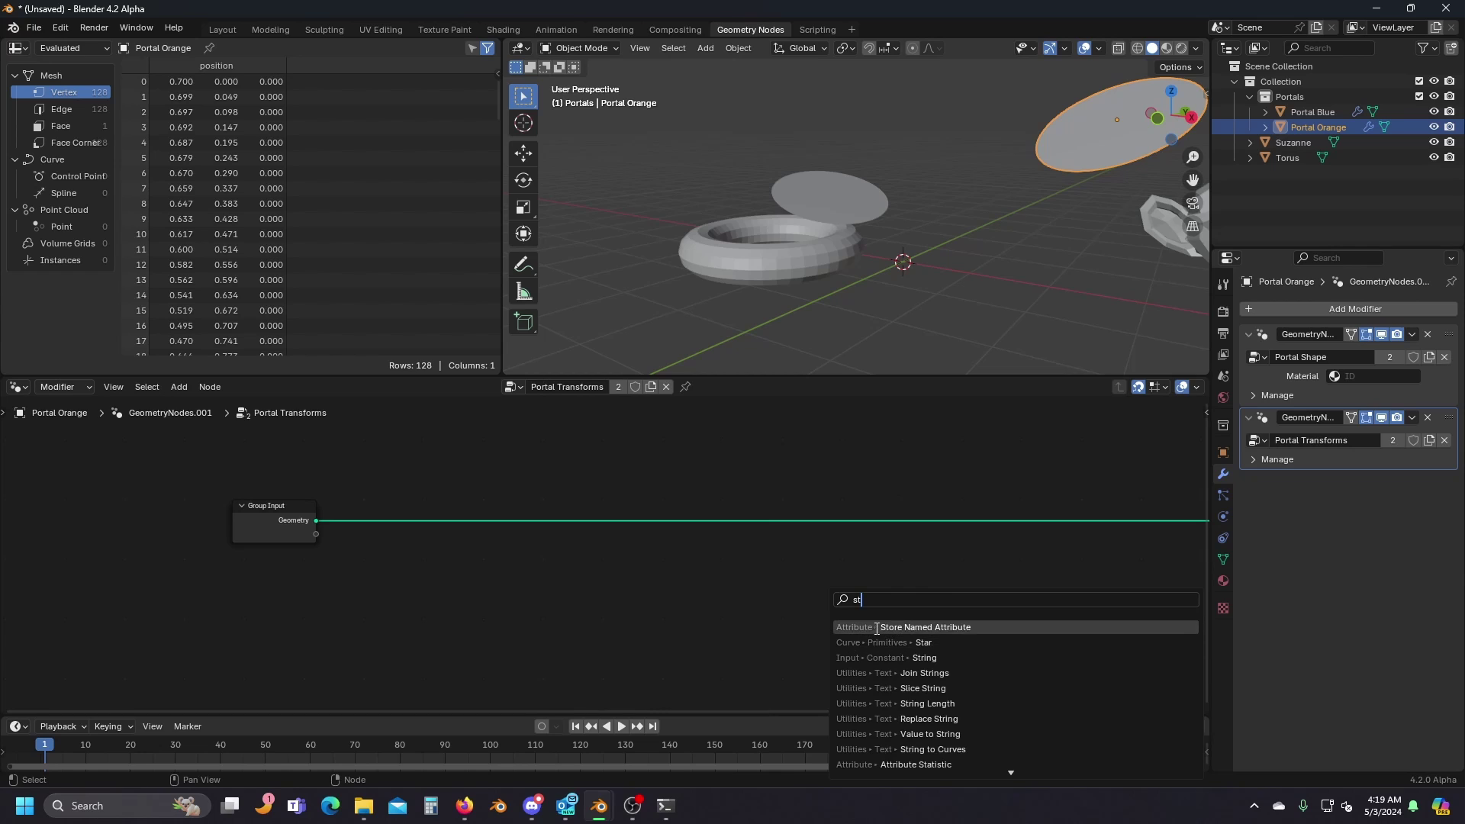
pyautogui.click(877, 628)
pyautogui.click(698, 497)
pyautogui.moveTo(625, 619); pyautogui.dragTo(802, 579, button='middle')
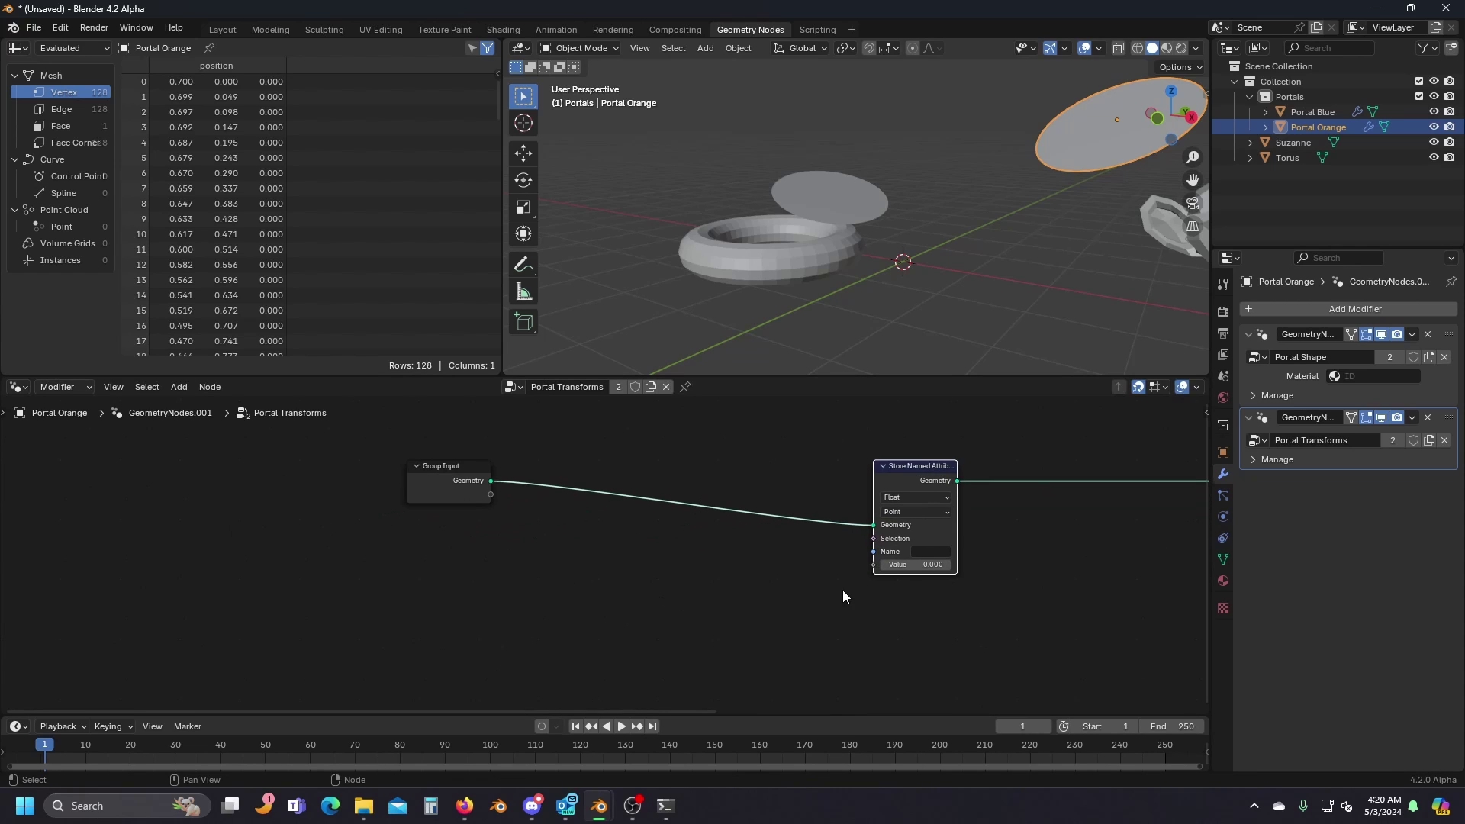
# Set the Store Named Attribute node's data type to Vector and its domain to Face.
pyautogui.moveTo(891, 501); pyautogui.dragTo(729, 510, button='middle')
pyautogui.click(767, 505)
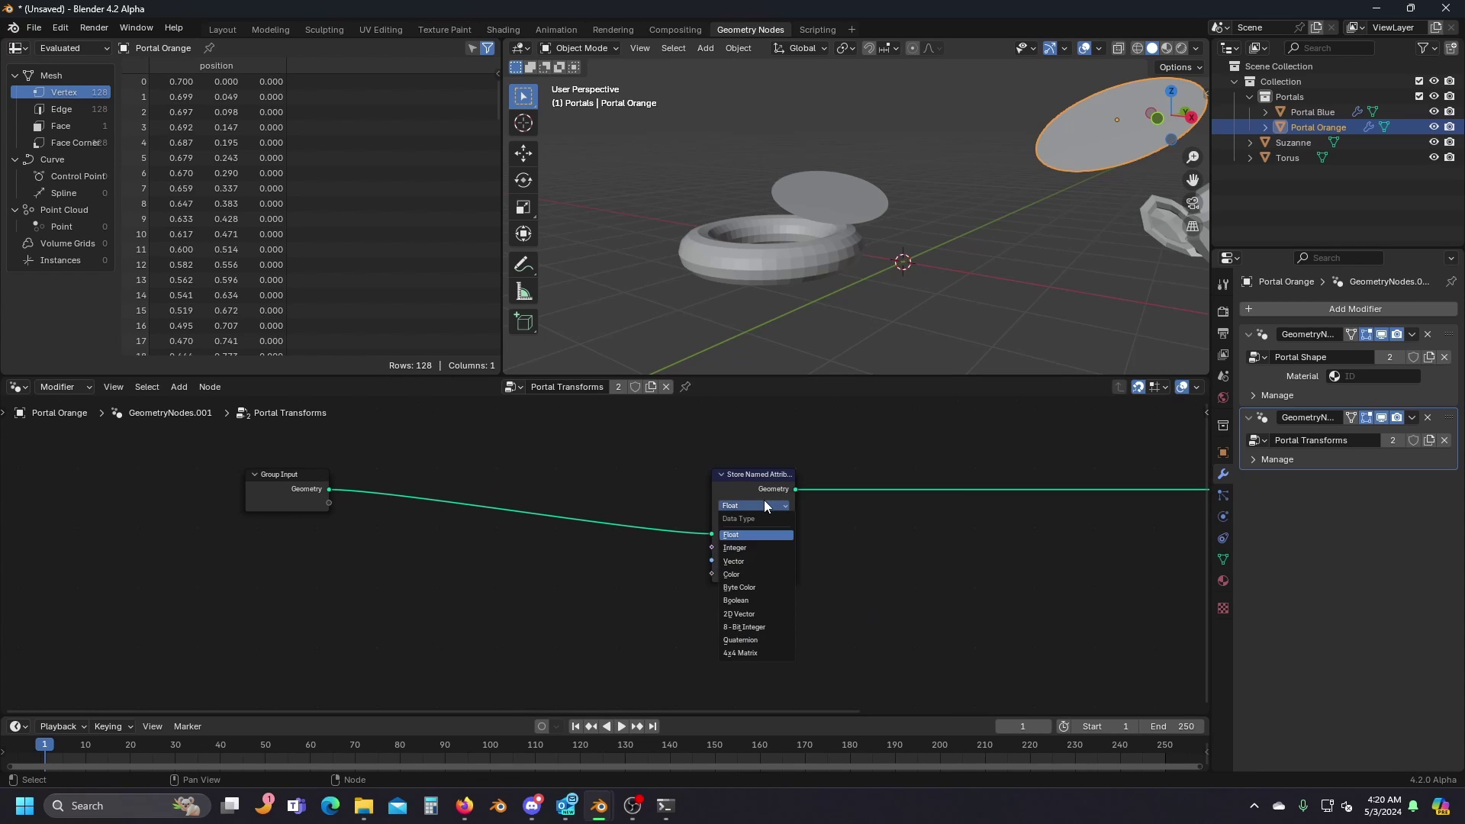
pyautogui.click(782, 562)
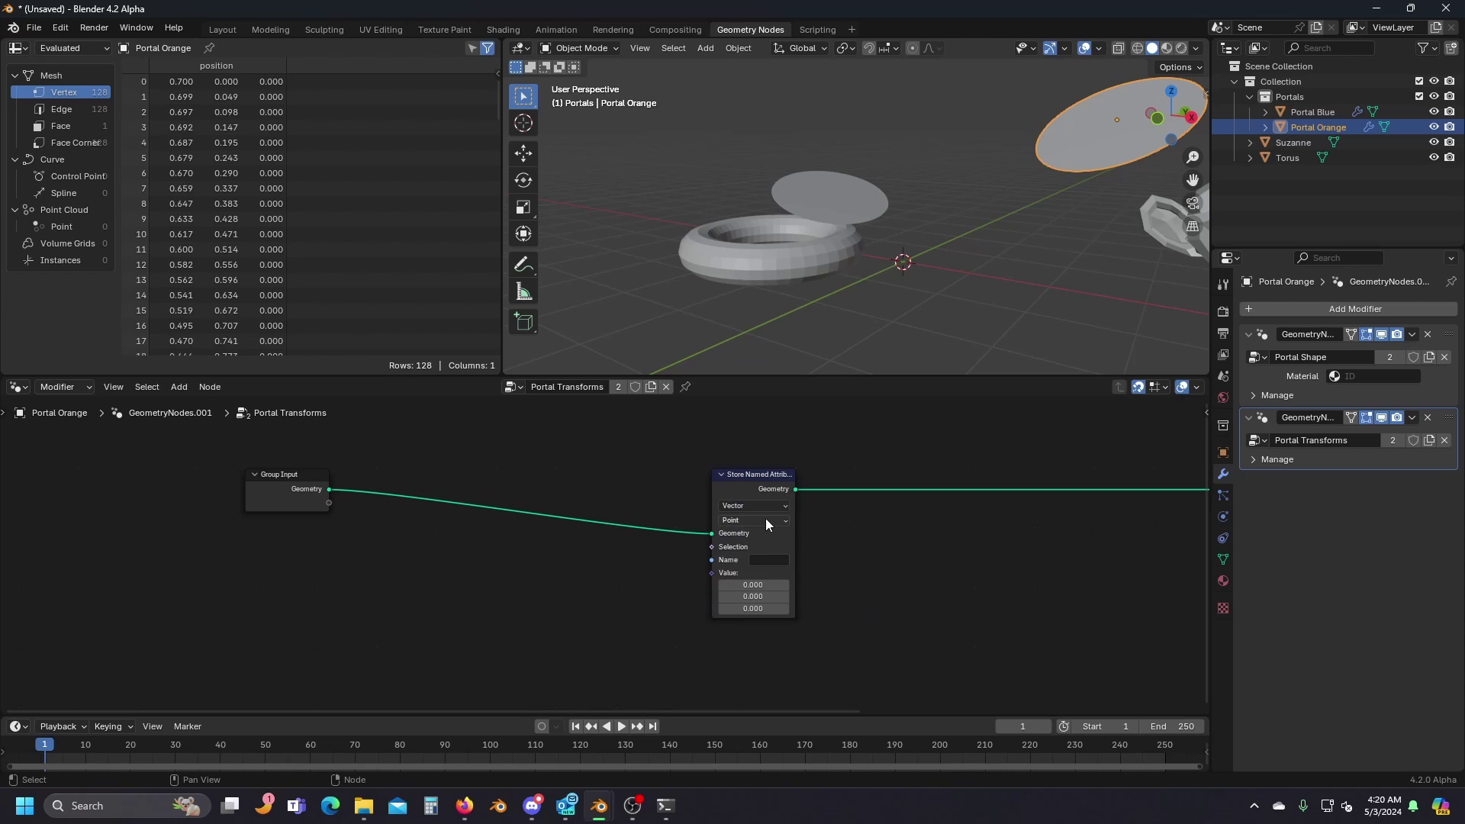
pyautogui.click(766, 520)
pyautogui.click(765, 577)
# Add an Object Info node between the Group Input and Store Named Attribute nodes and expose its Object input as a group input.
pyautogui.moveTo(539, 570); pyautogui.dragTo(694, 574, button='middle')
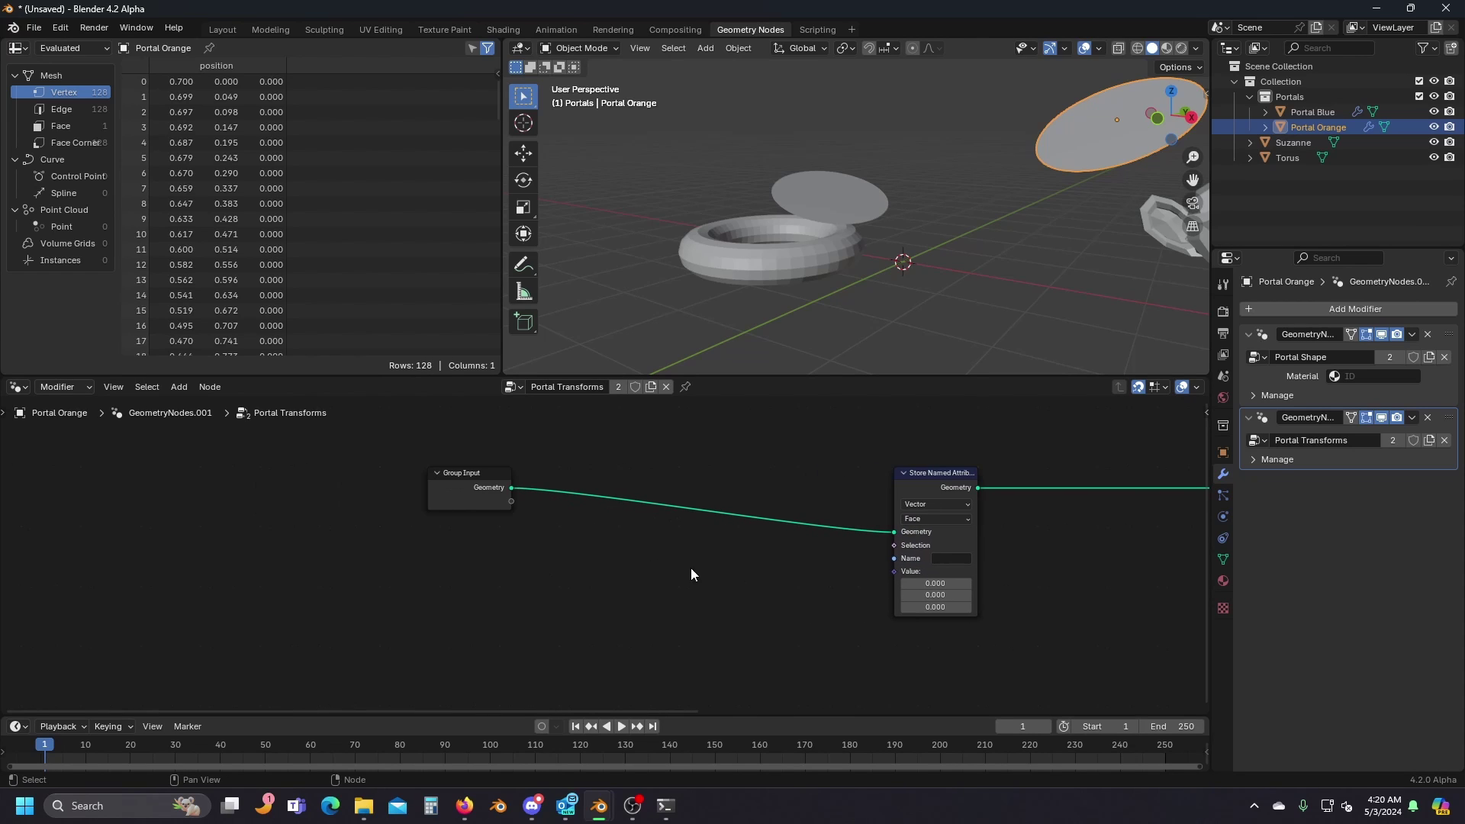
pyautogui.moveTo(476, 489); pyautogui.dragTo(295, 488)
pyautogui.click(701, 573)
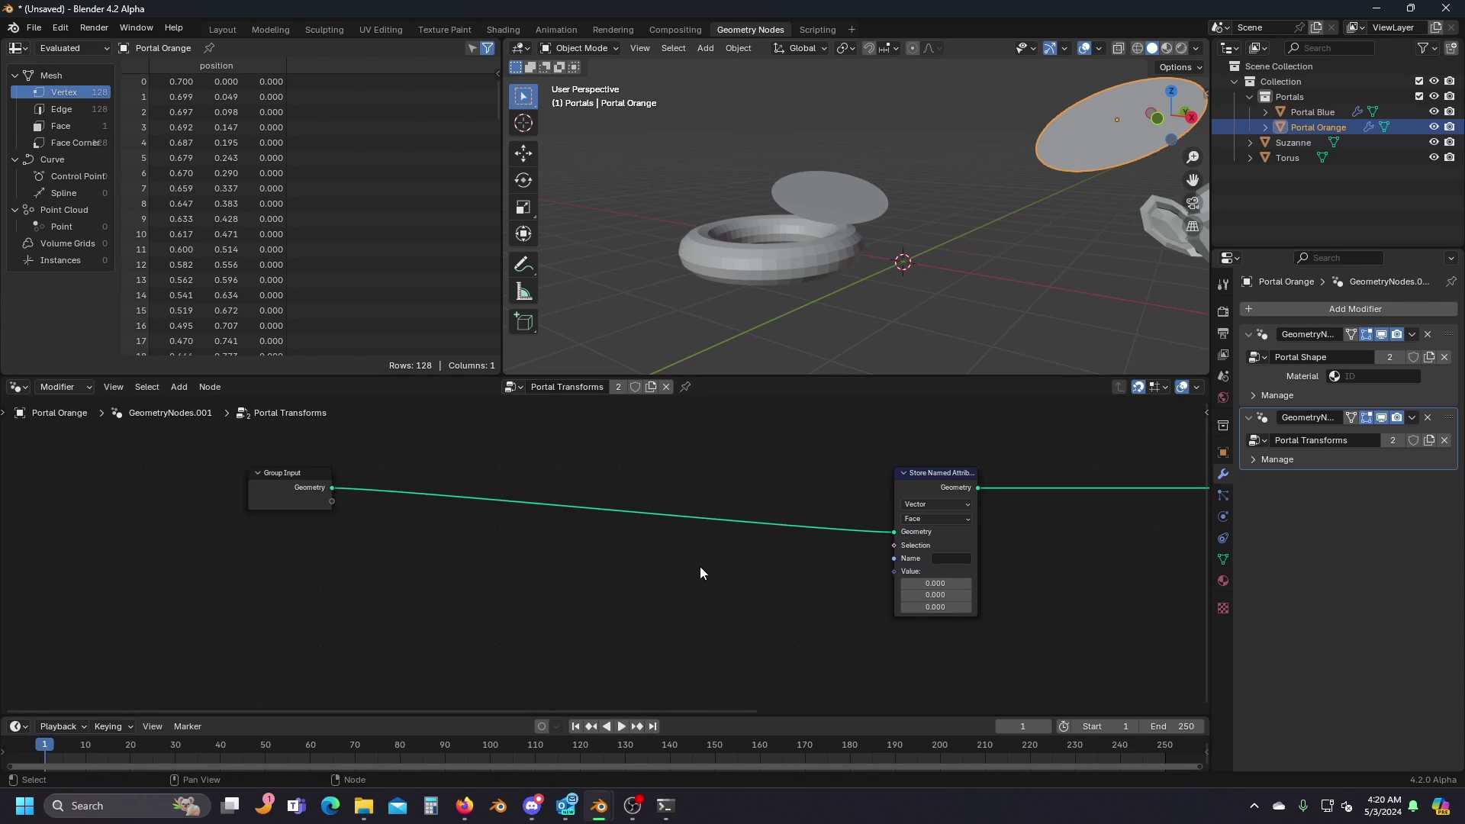
pyautogui.hotkey('shift', 'a')
pyautogui.write('ob')
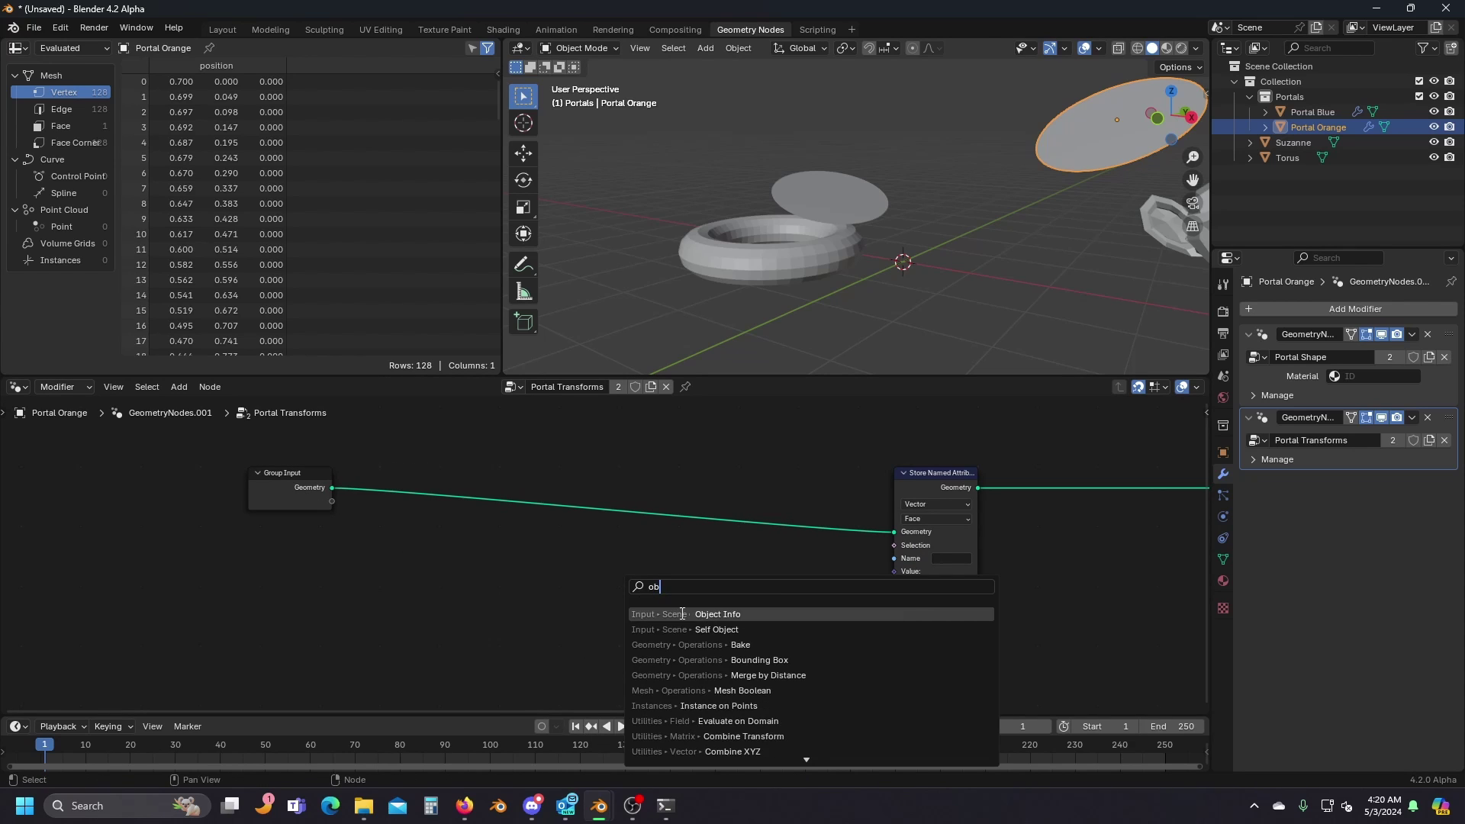
pyautogui.click(681, 613)
pyautogui.click(585, 565)
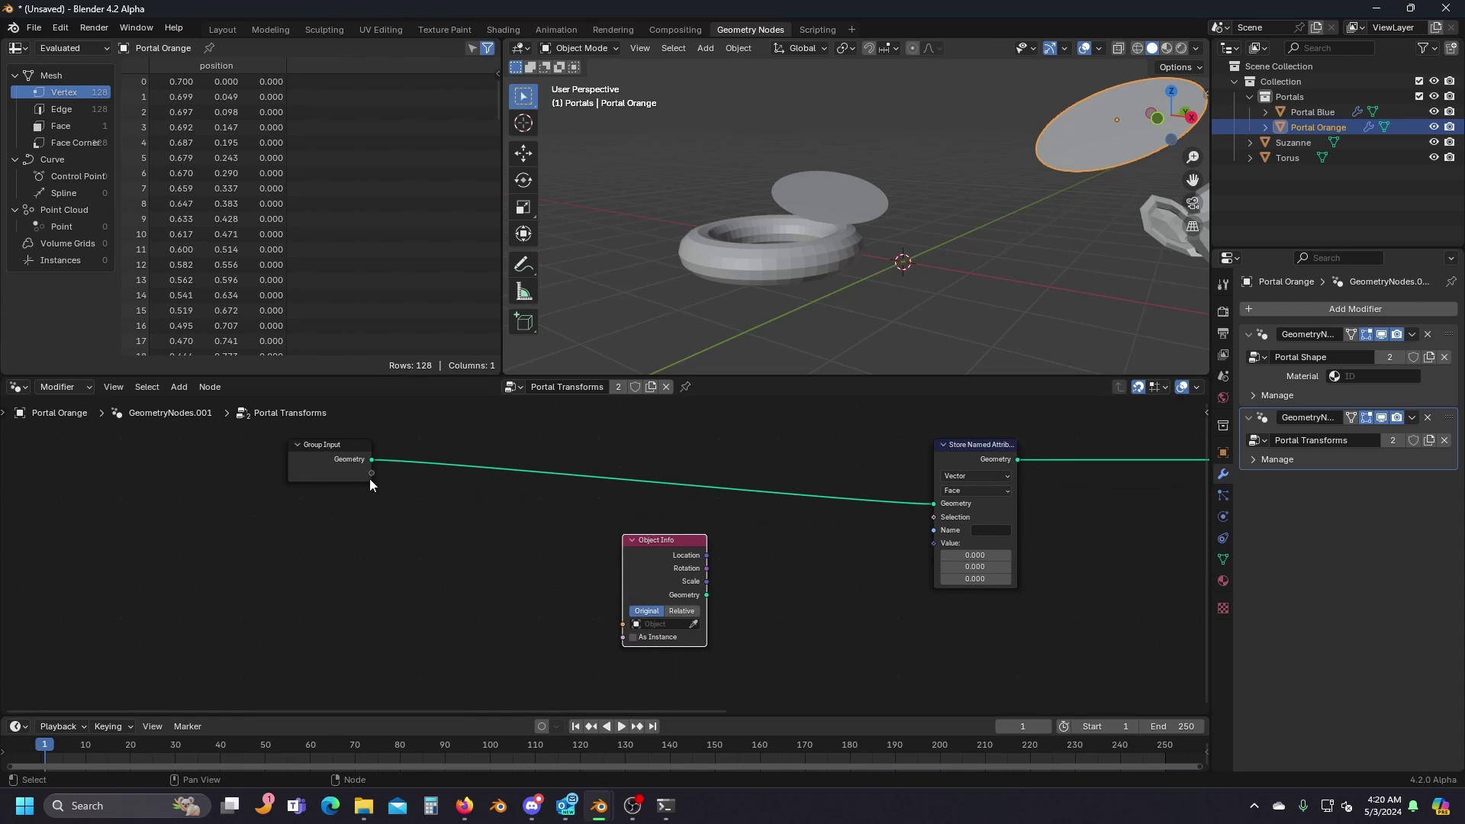
pyautogui.moveTo(371, 474); pyautogui.dragTo(624, 625)
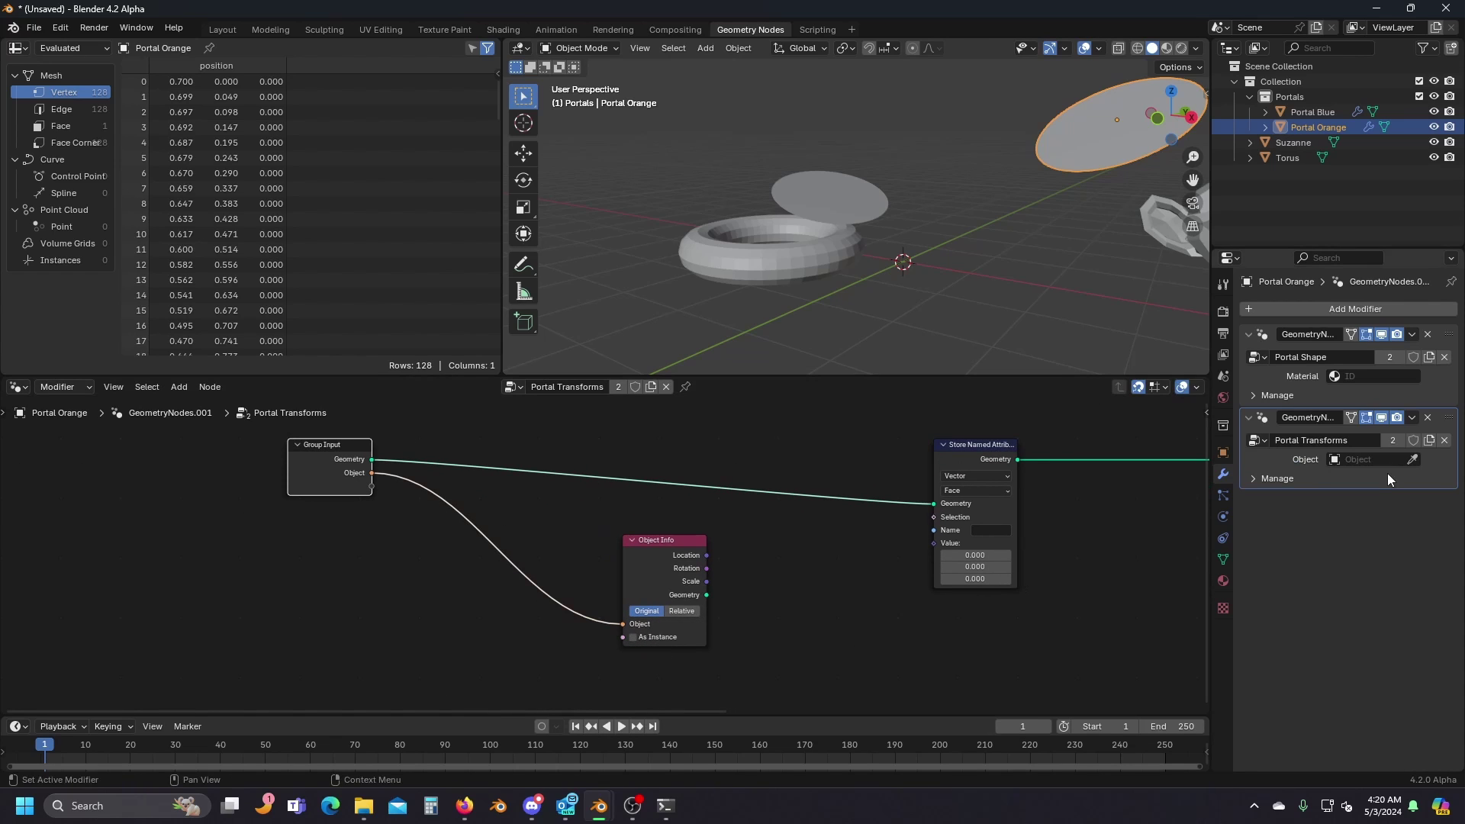
# Set the Object of Portal Orange's Portal Transforms modifier to Portal Blue.
pyautogui.click(1416, 463)
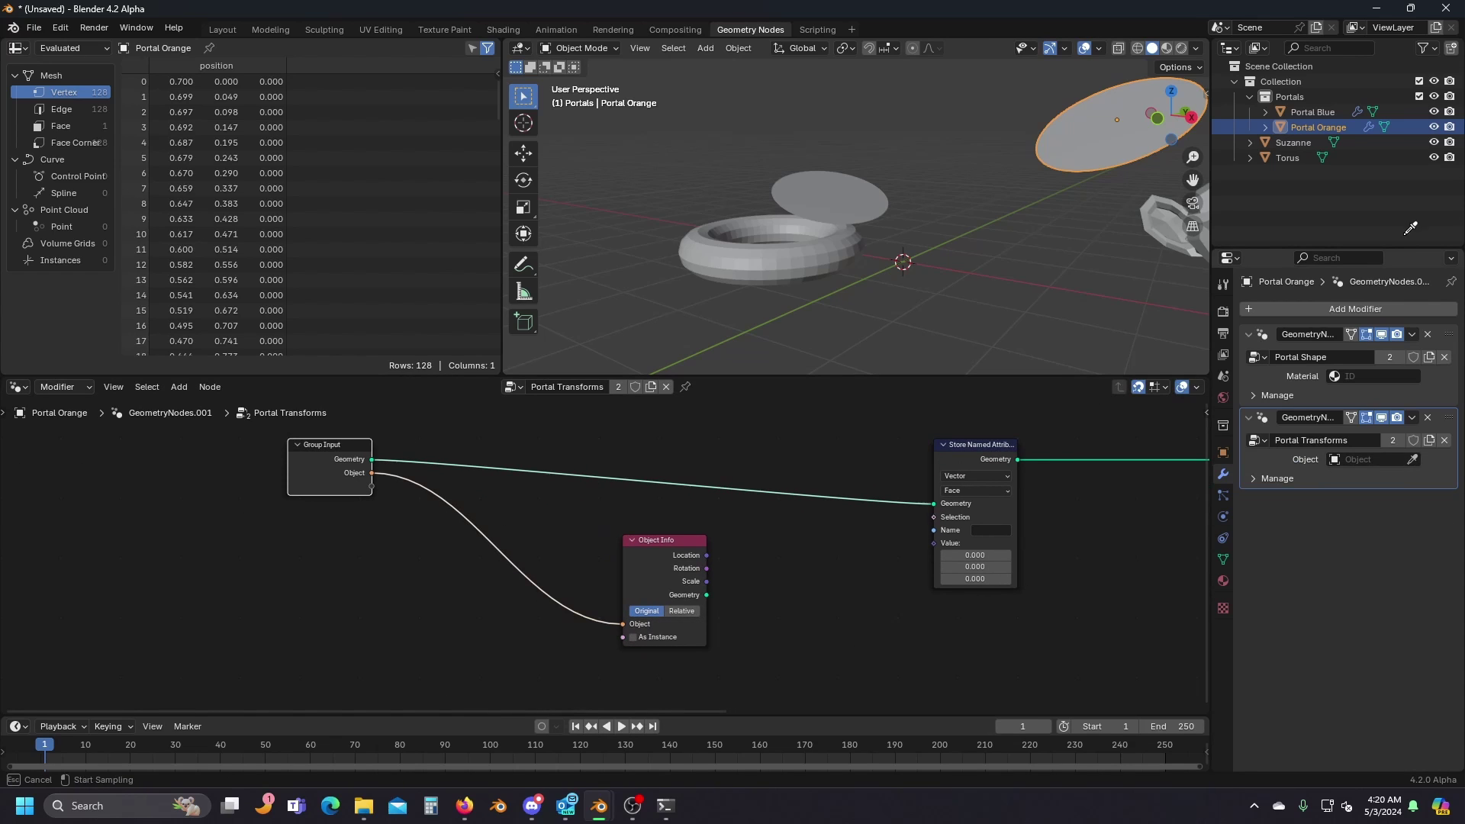
pyautogui.click(1325, 111)
pyautogui.moveTo(958, 241); pyautogui.dragTo(1013, 241, button='middle')
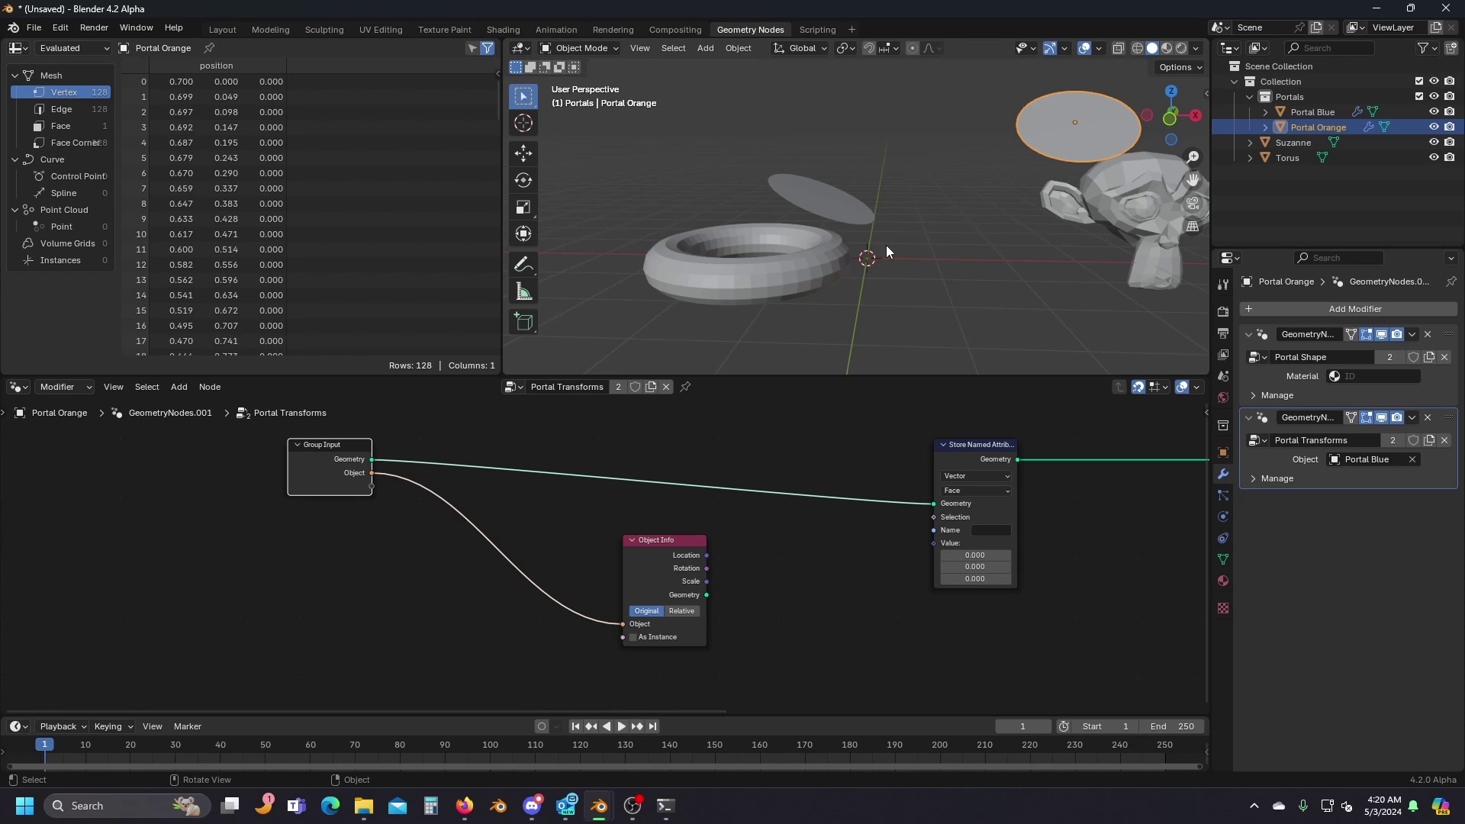
# Name the stored attribute Location and link the Object Info node's Location output to its Value.
pyautogui.moveTo(806, 587); pyautogui.dragTo(752, 575, button='middle')
pyautogui.click(751, 580)
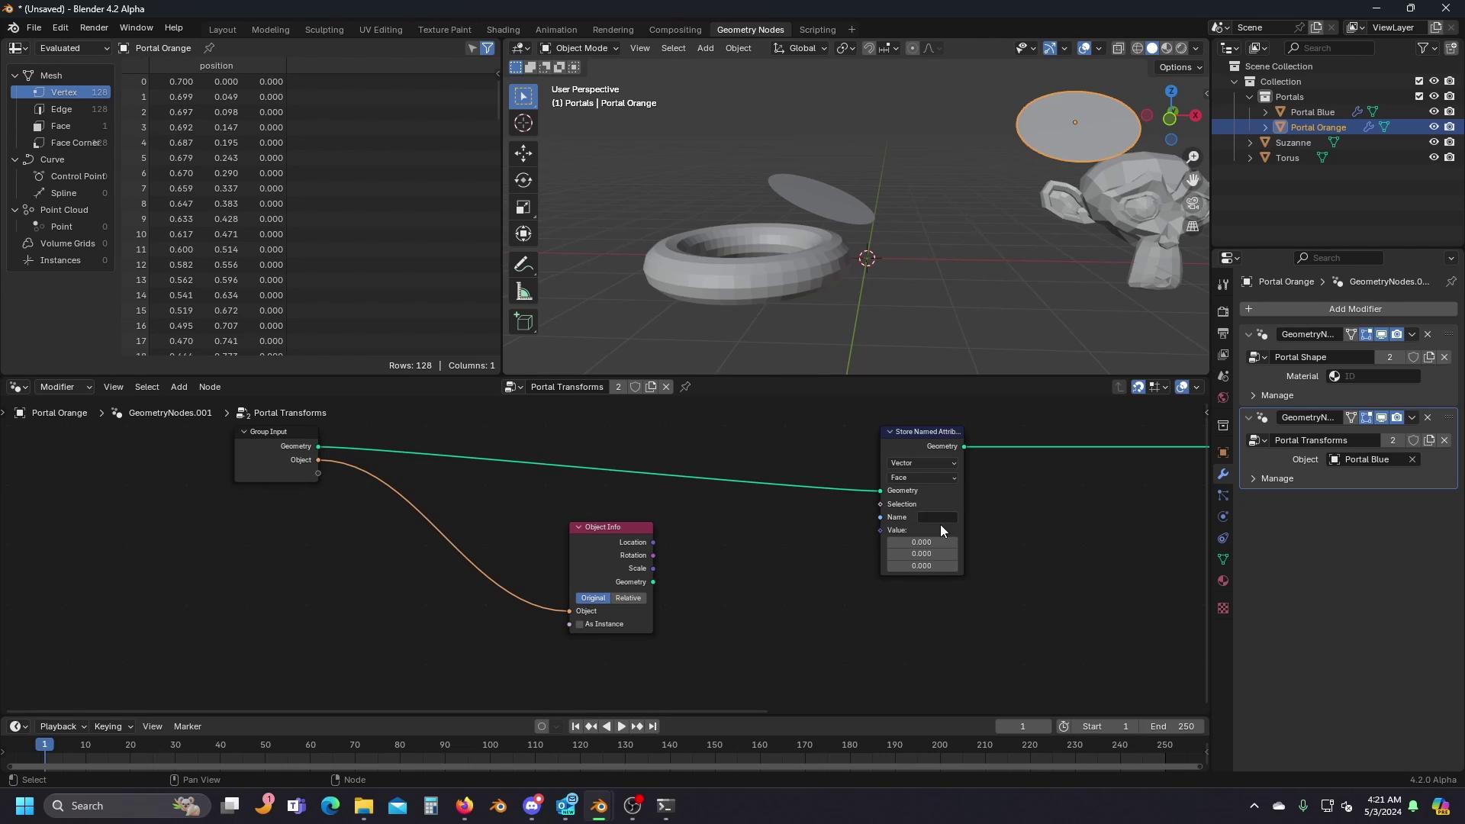
pyautogui.click(938, 518)
pyautogui.write('Location')
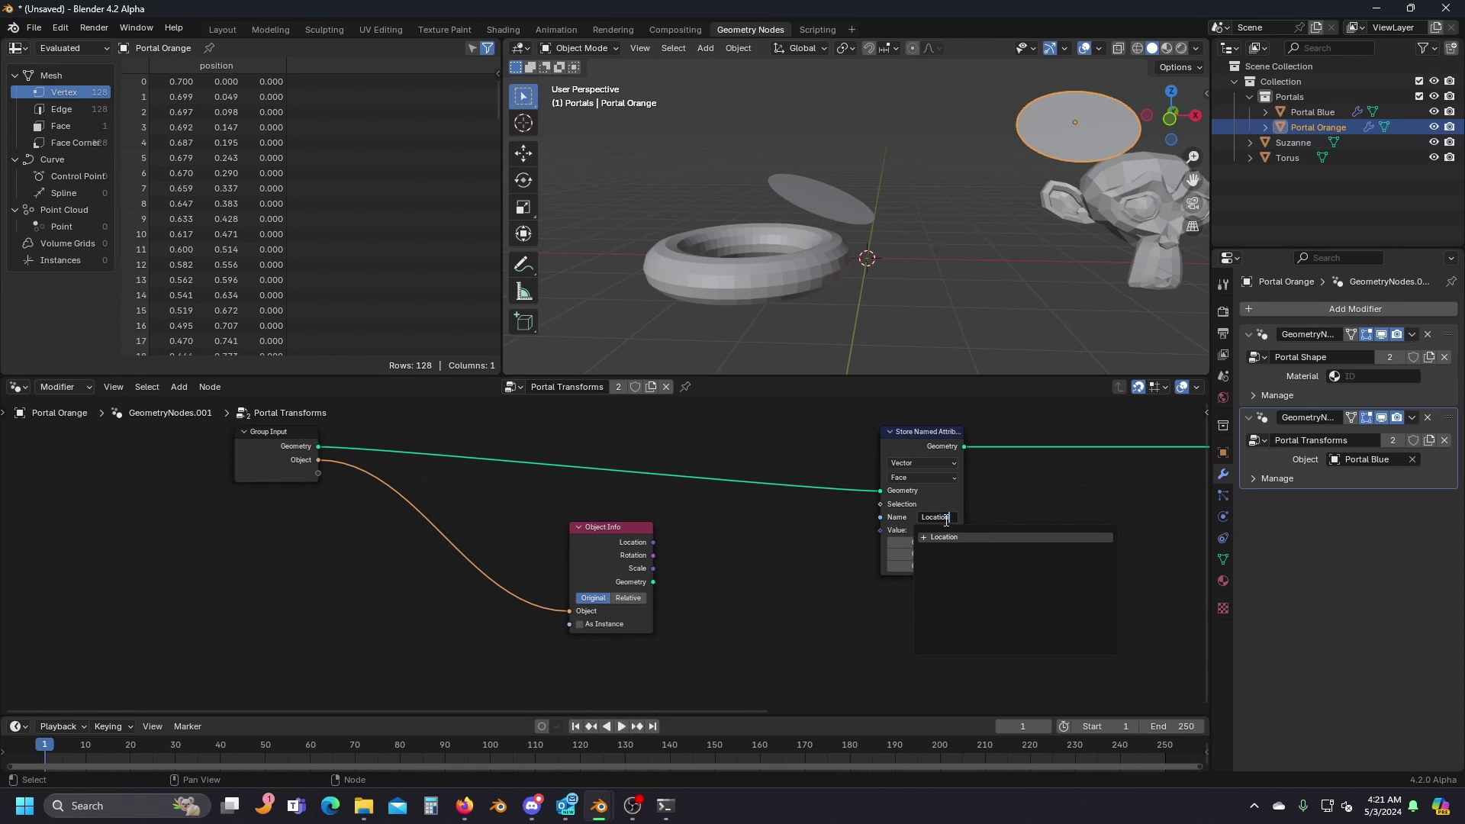
pyautogui.press('Return')
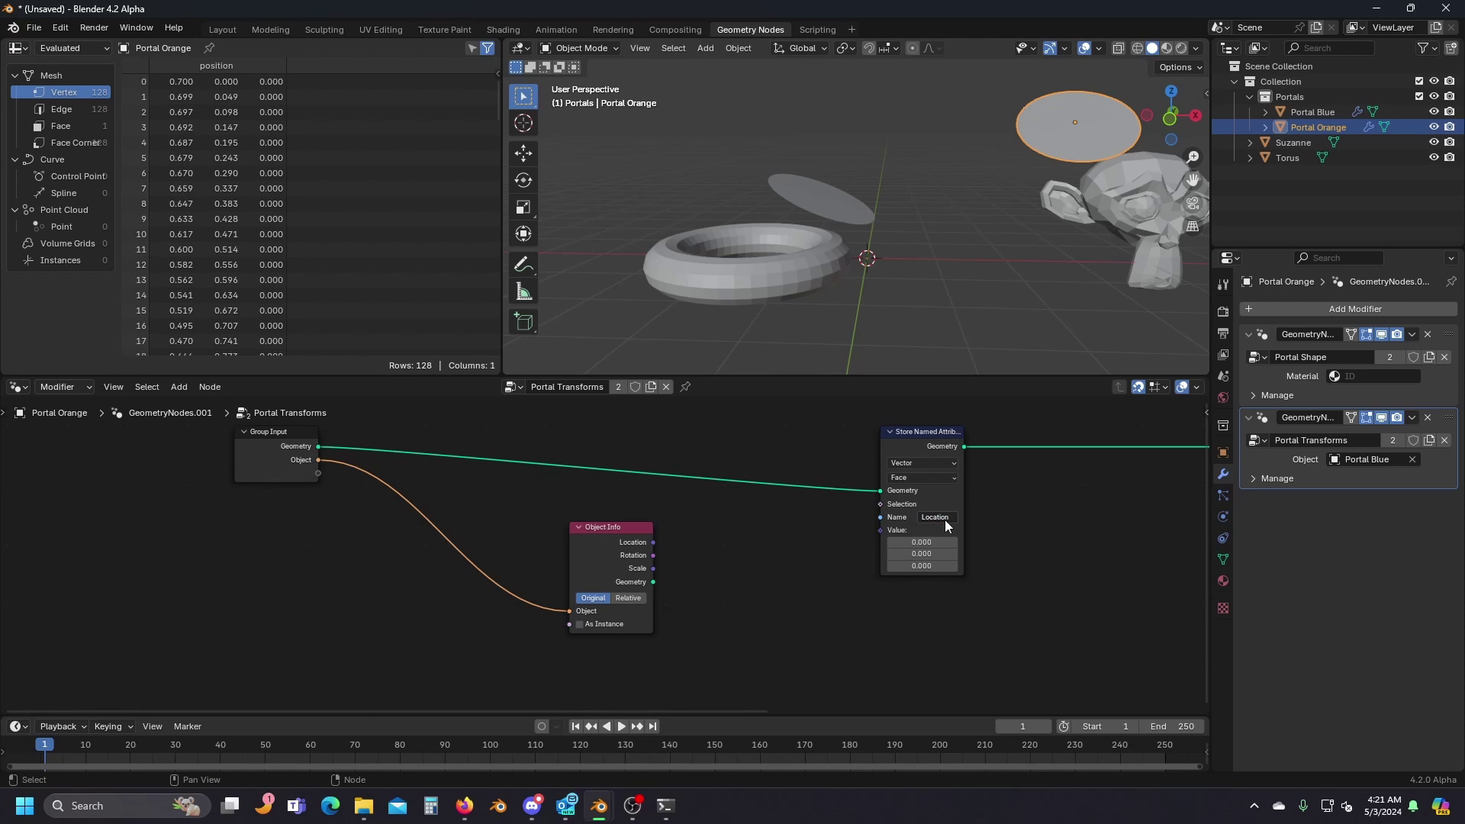
pyautogui.moveTo(654, 542); pyautogui.dragTo(889, 529)
pyautogui.moveTo(928, 436); pyautogui.dragTo(823, 424)
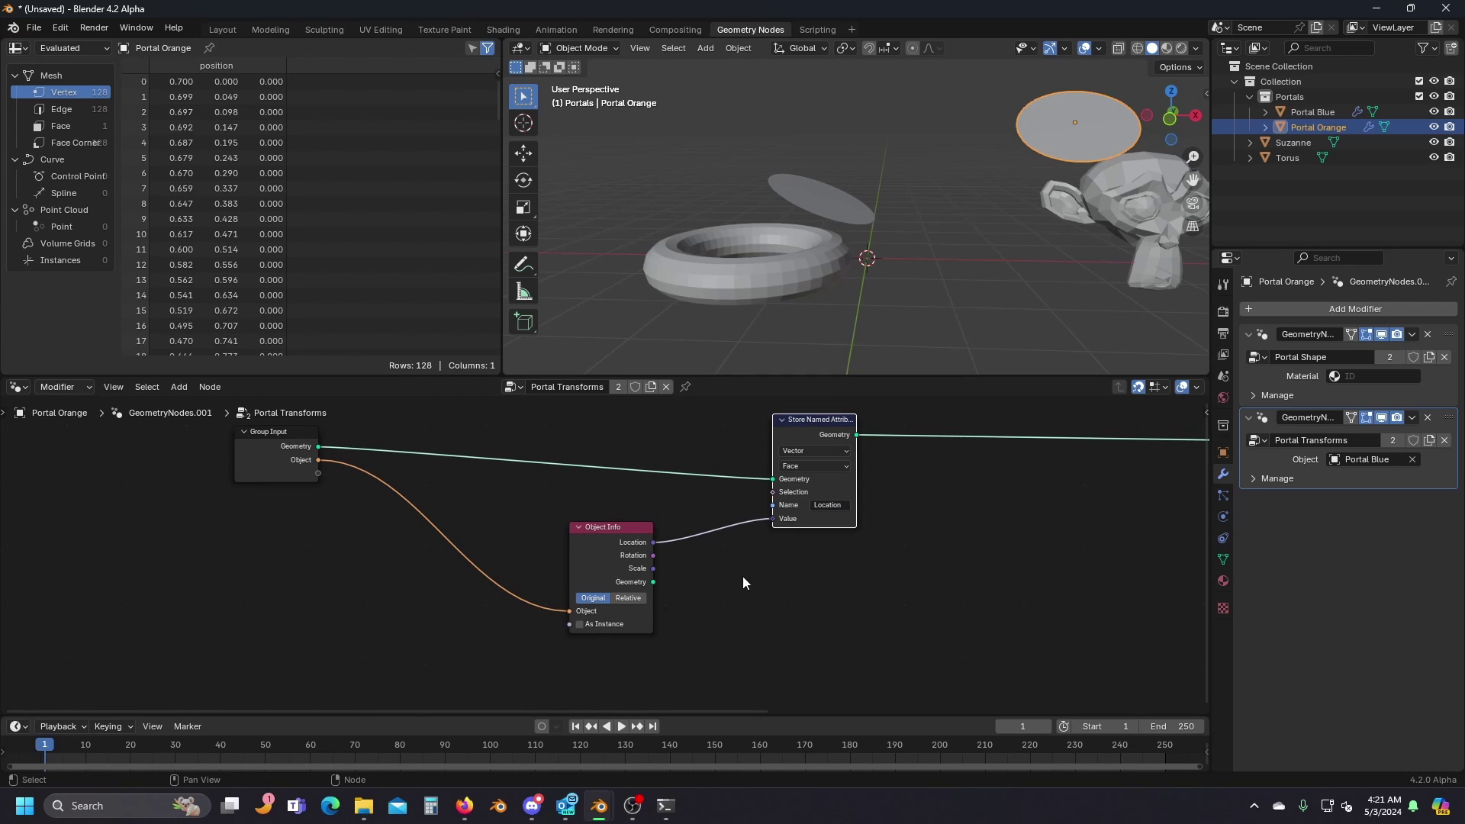
# Duplicate the Store Named Attribute node onto the geometry link after the first one and name its attribute Rotation Other.
pyautogui.click(743, 577)
pyautogui.click(806, 435)
pyautogui.hotkey('shift', 'd')
pyautogui.click(925, 428)
pyautogui.click(974, 506)
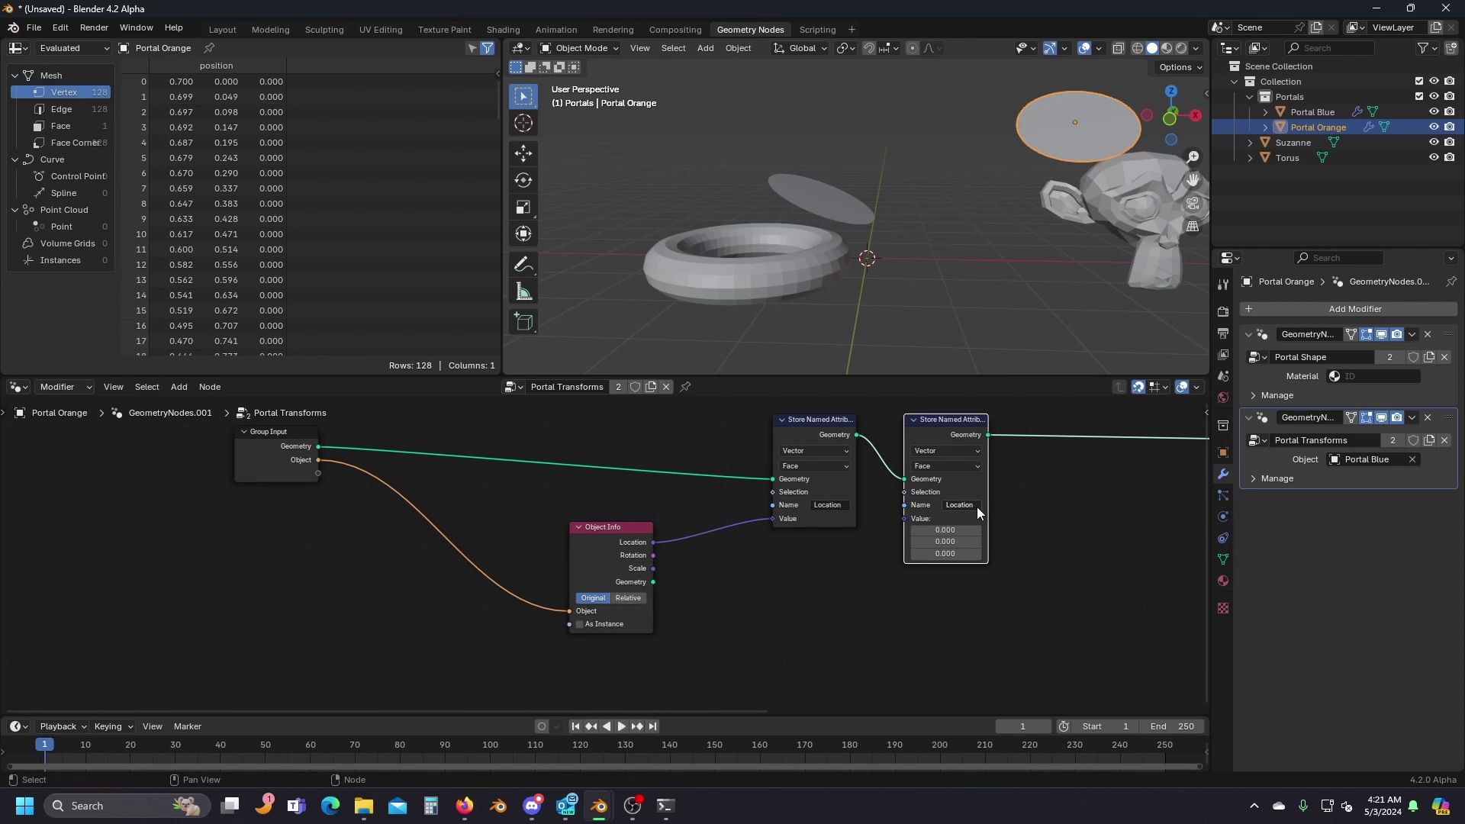
pyautogui.write('Rot')
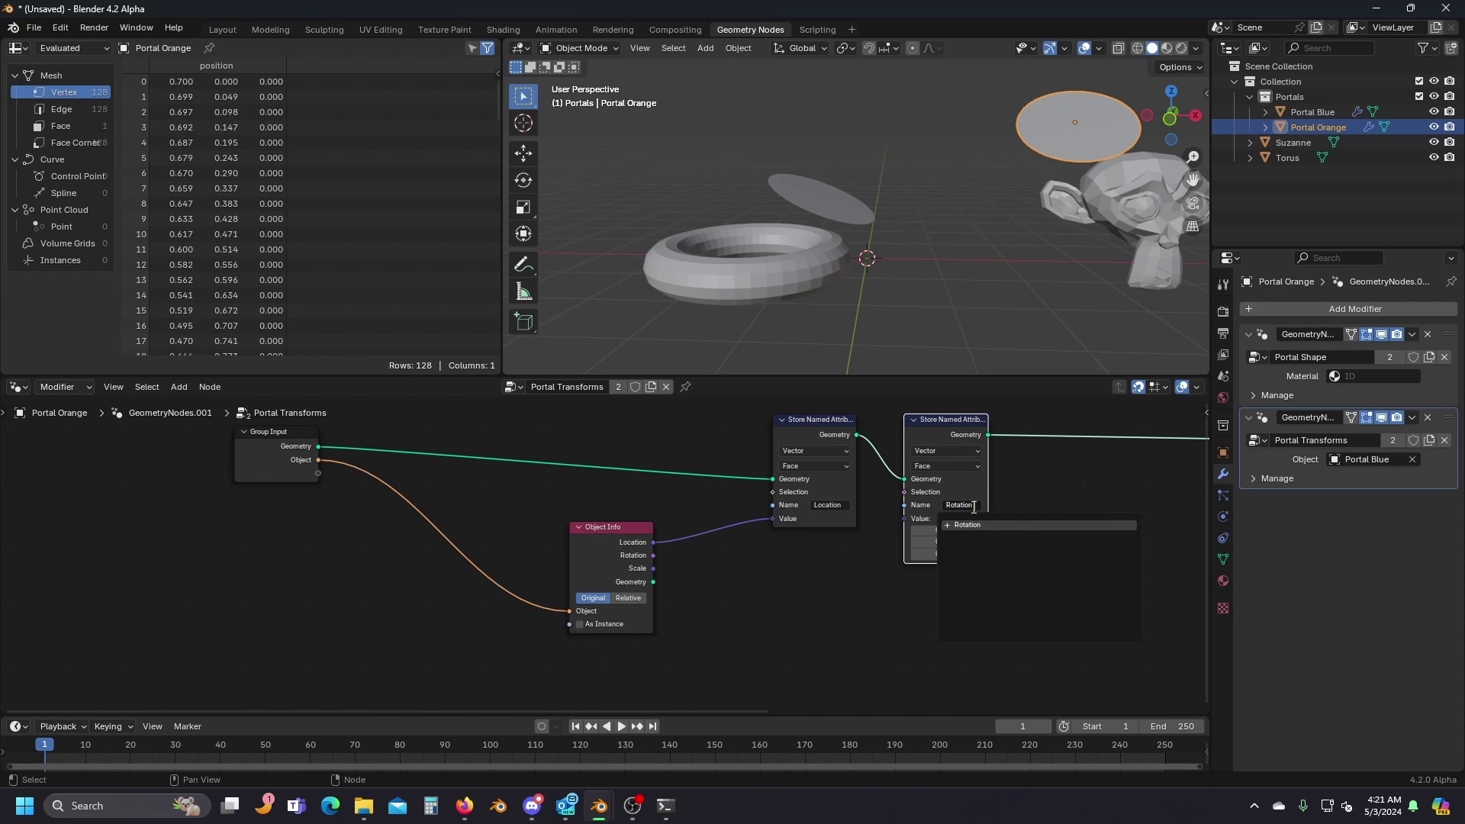
pyautogui.write('ation Other')
pyautogui.press('Return')
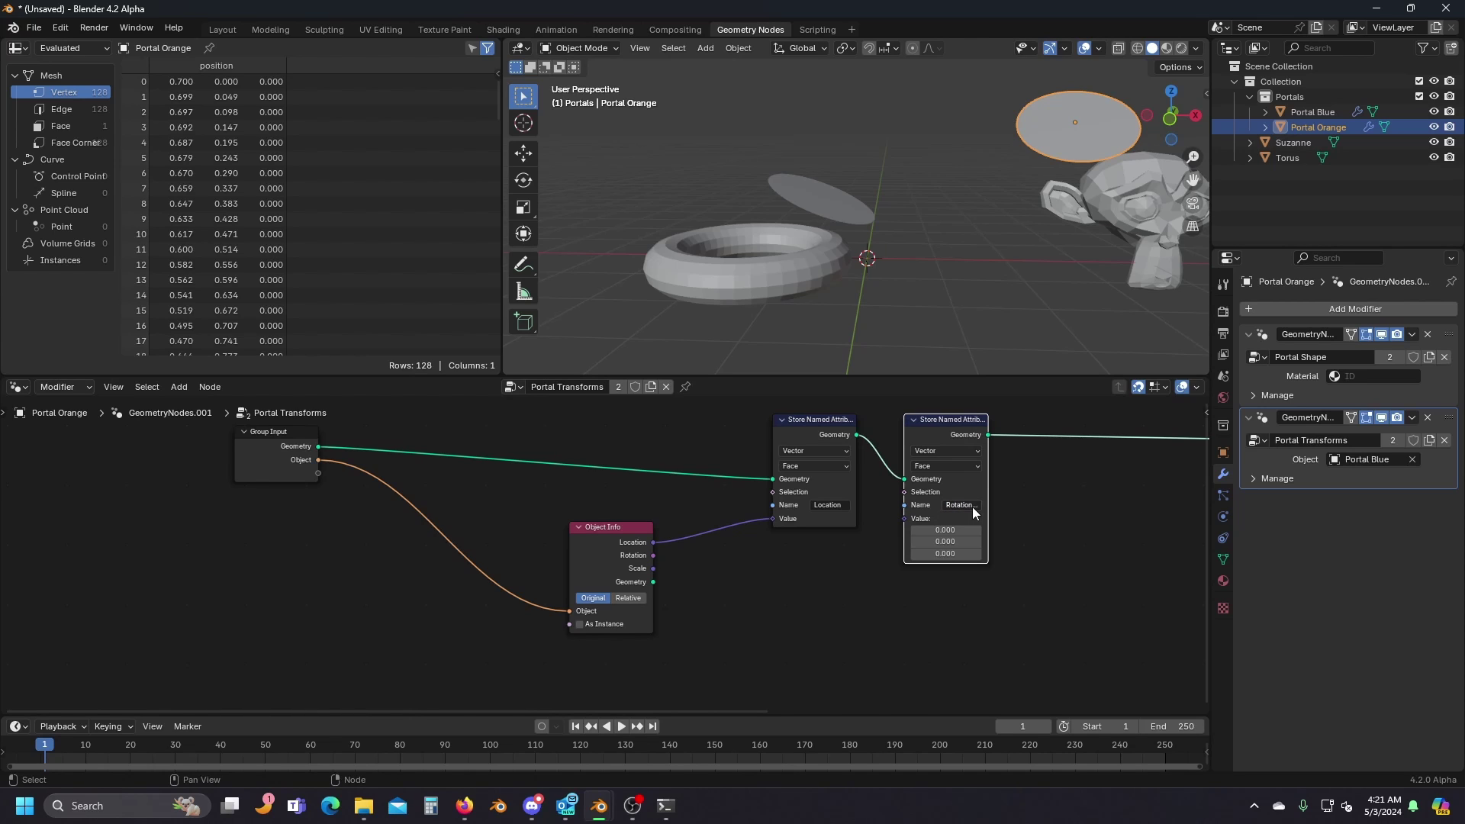
# Duplicate the Object Info node below the original, keeping its link to the Group Input's Object.
pyautogui.moveTo(616, 566); pyautogui.dragTo(638, 536, button='middle')
pyautogui.click(638, 537)
pyautogui.hotkey('shift', 'd')
pyautogui.click(637, 656)
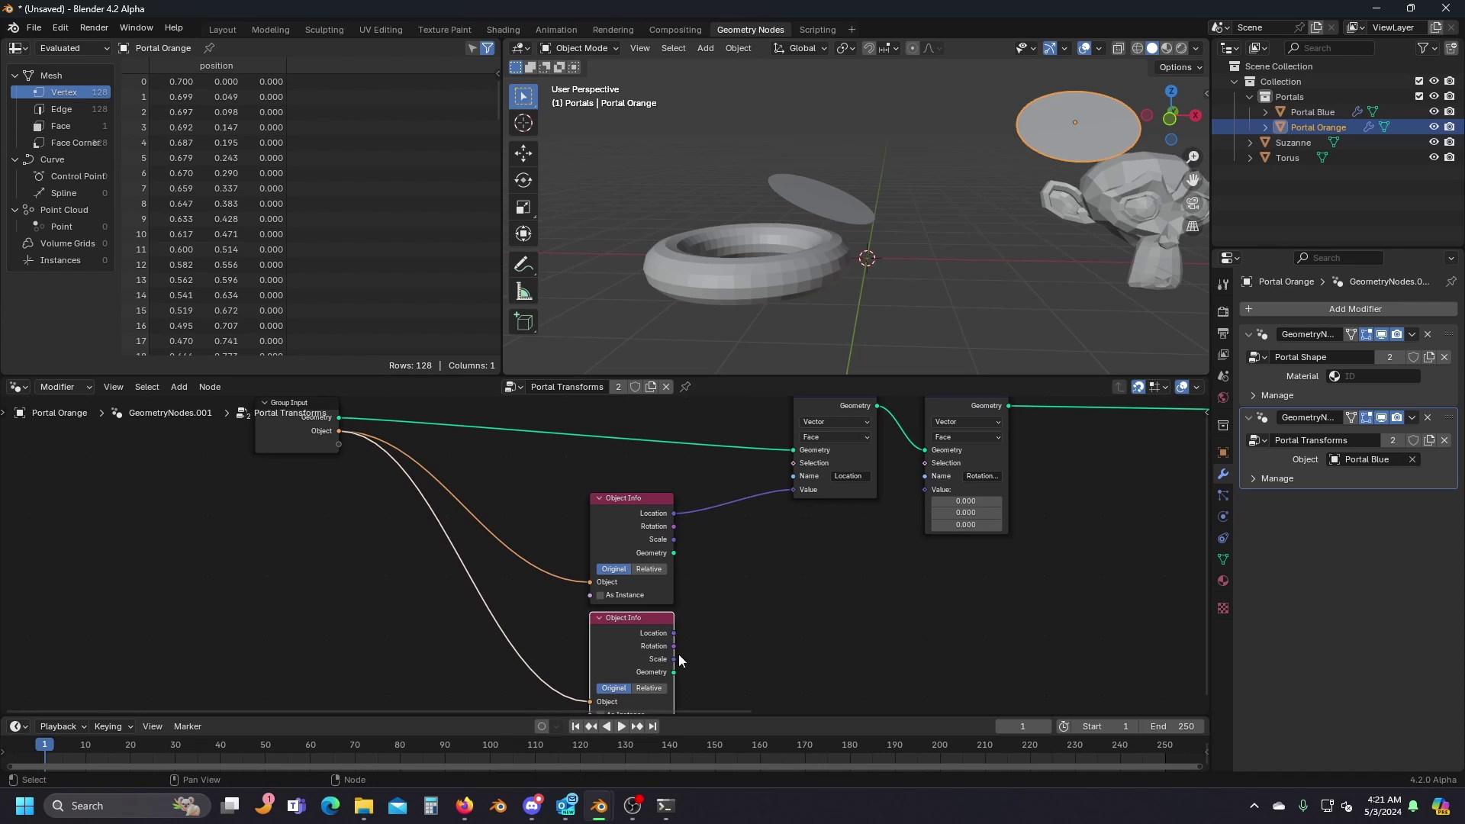
# Add a Rotation to Euler node and link the second Object Info node's Rotation output to it.
pyautogui.scroll(4, 727, 639)
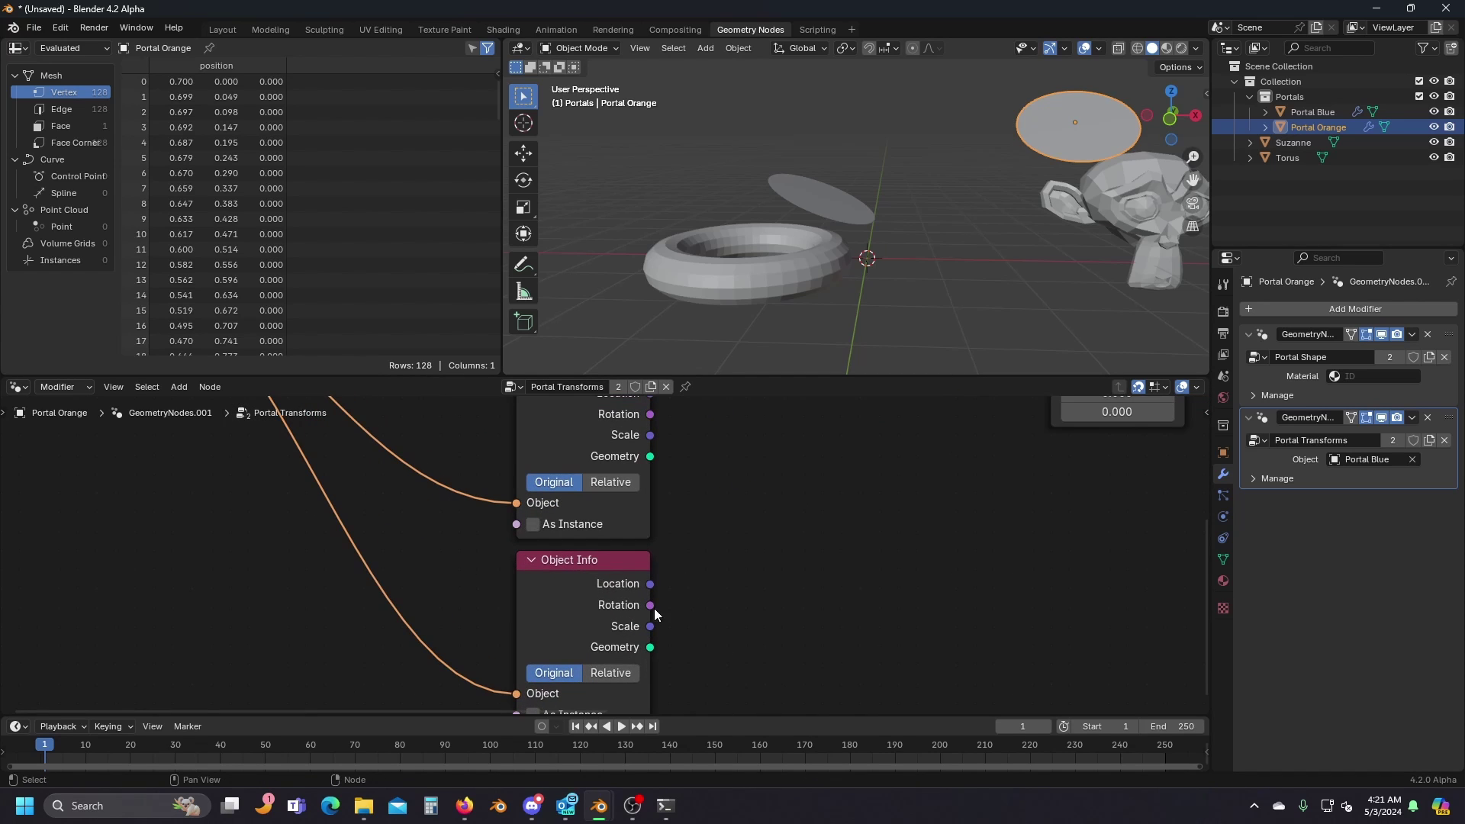
pyautogui.moveTo(652, 604)
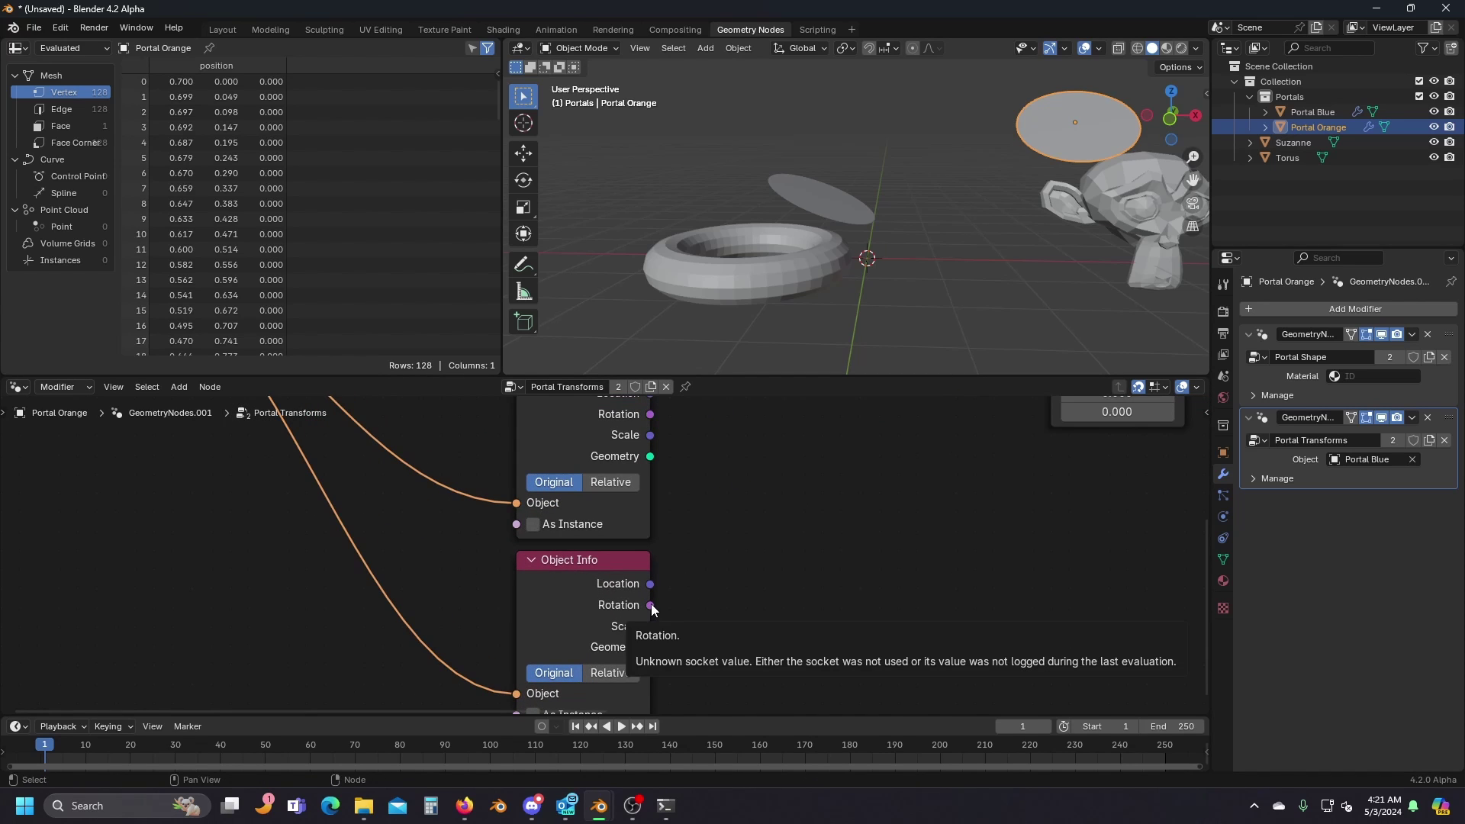
pyautogui.moveTo(723, 574); pyautogui.dragTo(654, 582, button='middle')
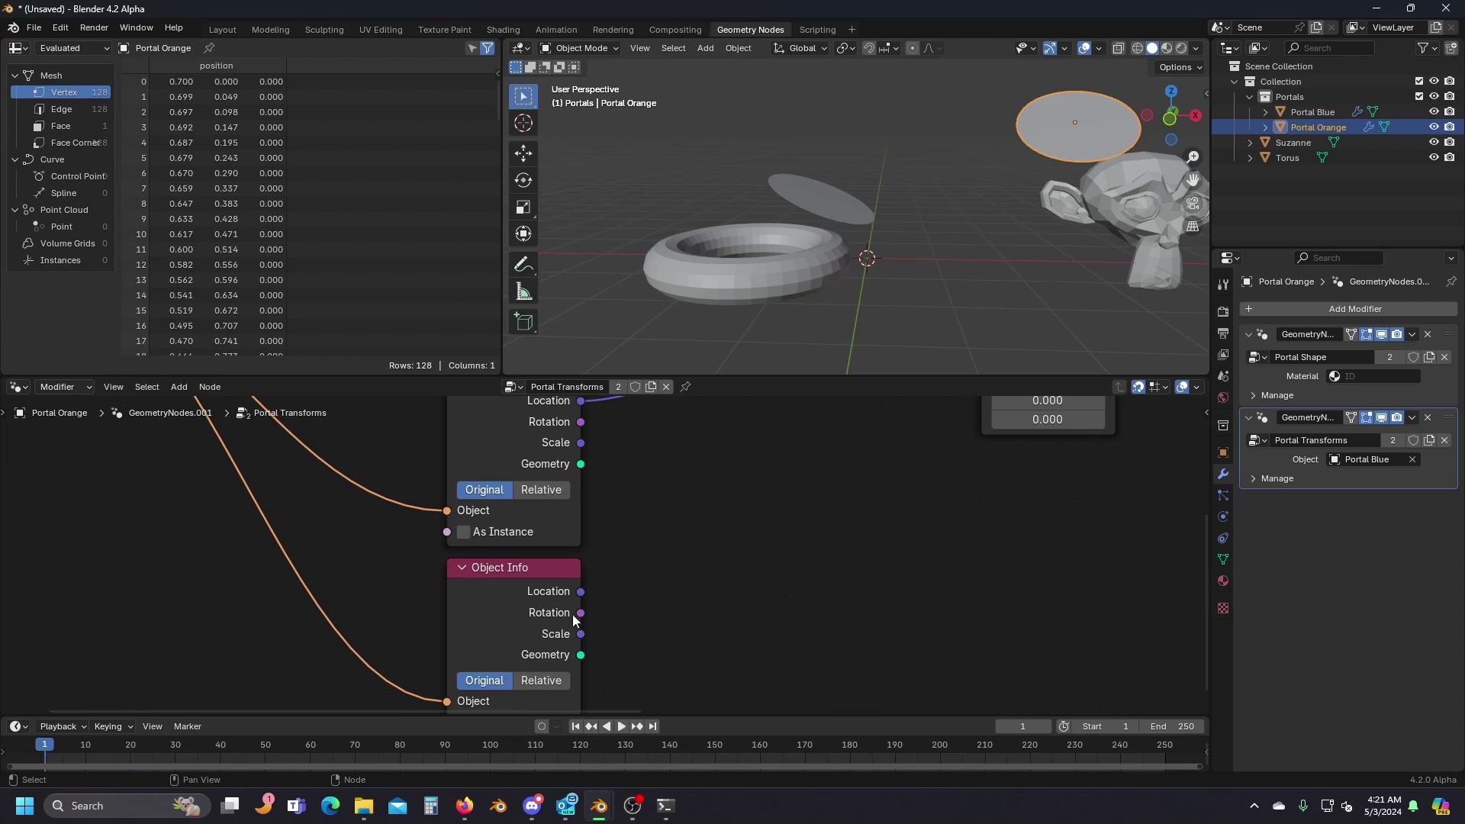
pyautogui.moveTo(582, 618)
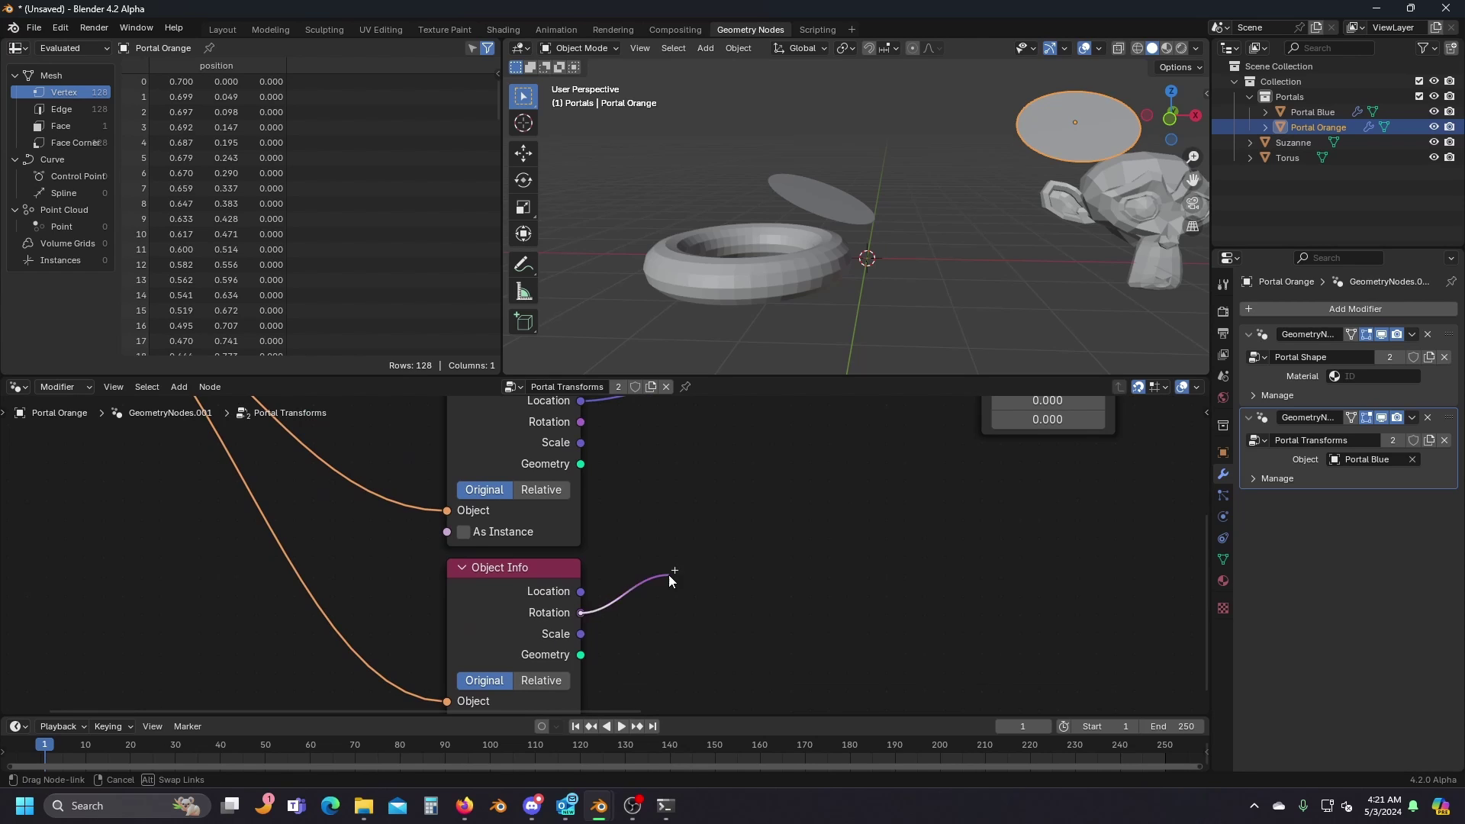
pyautogui.hotkey('shift', 'a')
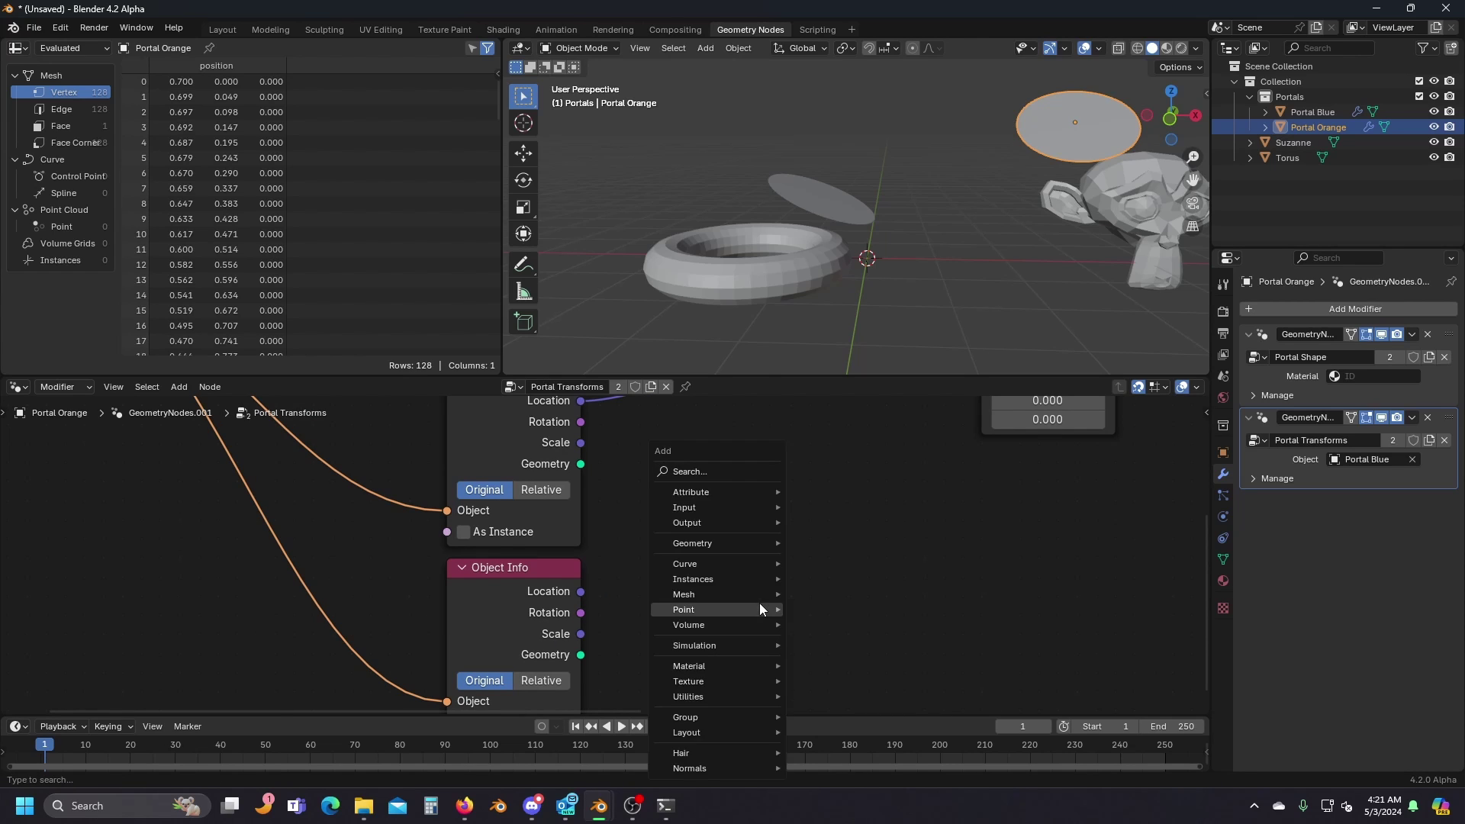
pyautogui.write('rot')
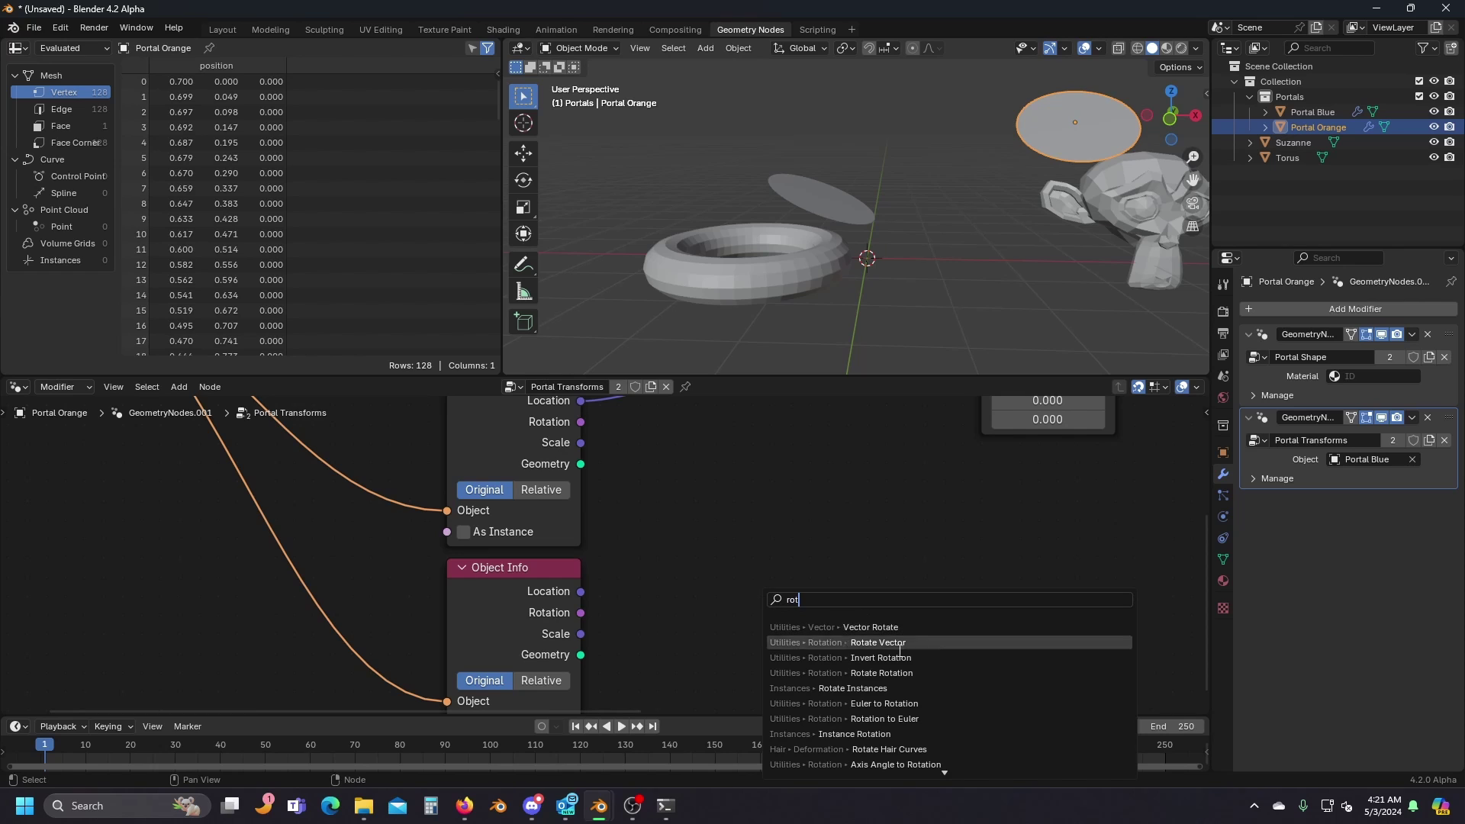
pyautogui.click(945, 719)
pyautogui.click(661, 570)
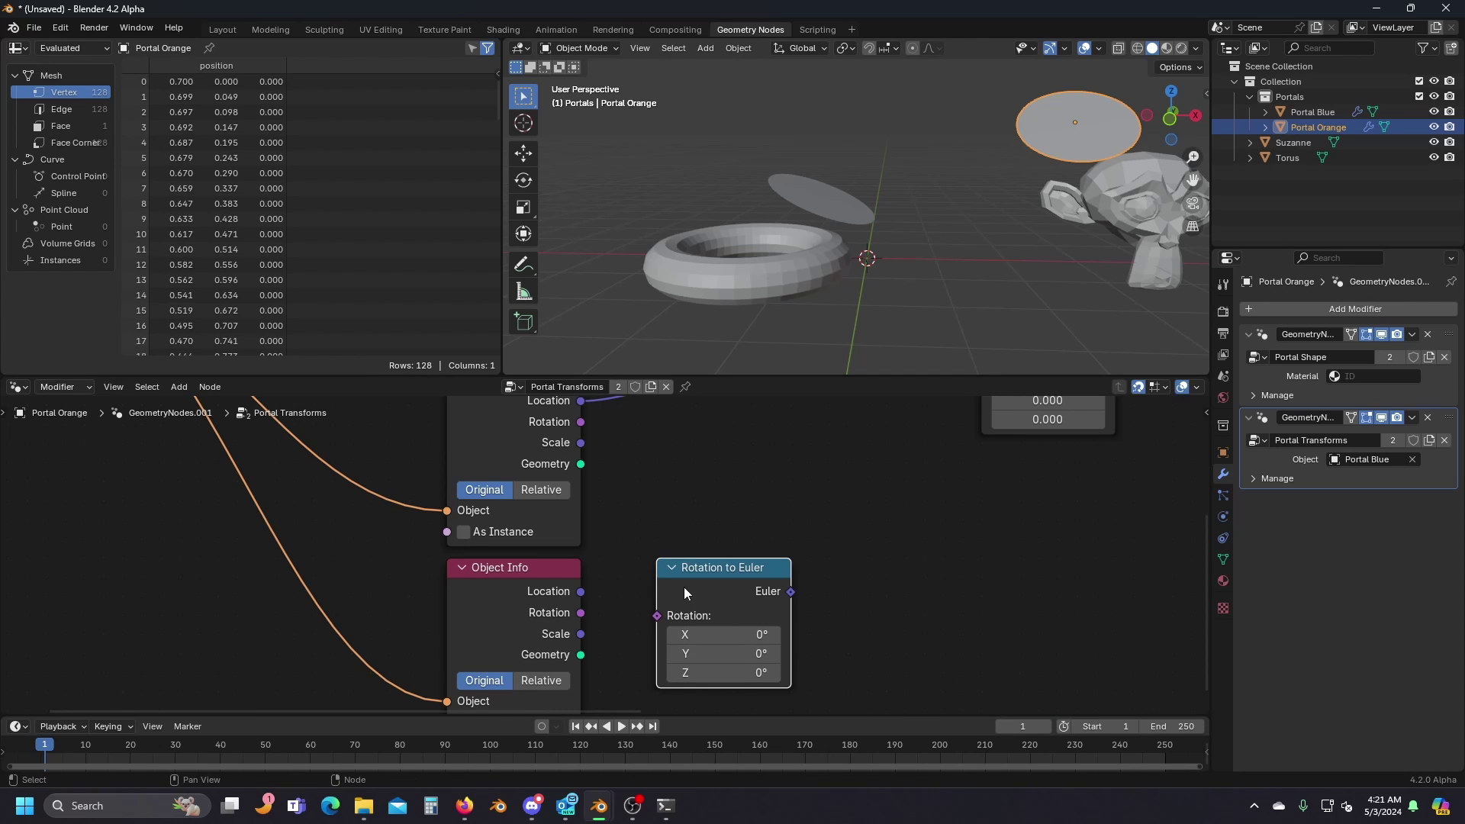
pyautogui.moveTo(581, 612); pyautogui.dragTo(657, 621)
# Link the Euler output of the Rotation to Euler node to the Value of the Rotation Other attribute node.
pyautogui.scroll(-4, 755, 507)
pyautogui.moveTo(756, 507); pyautogui.dragTo(691, 611, button='middle')
pyautogui.scroll(1, 721, 667)
pyautogui.moveTo(703, 676); pyautogui.dragTo(746, 566)
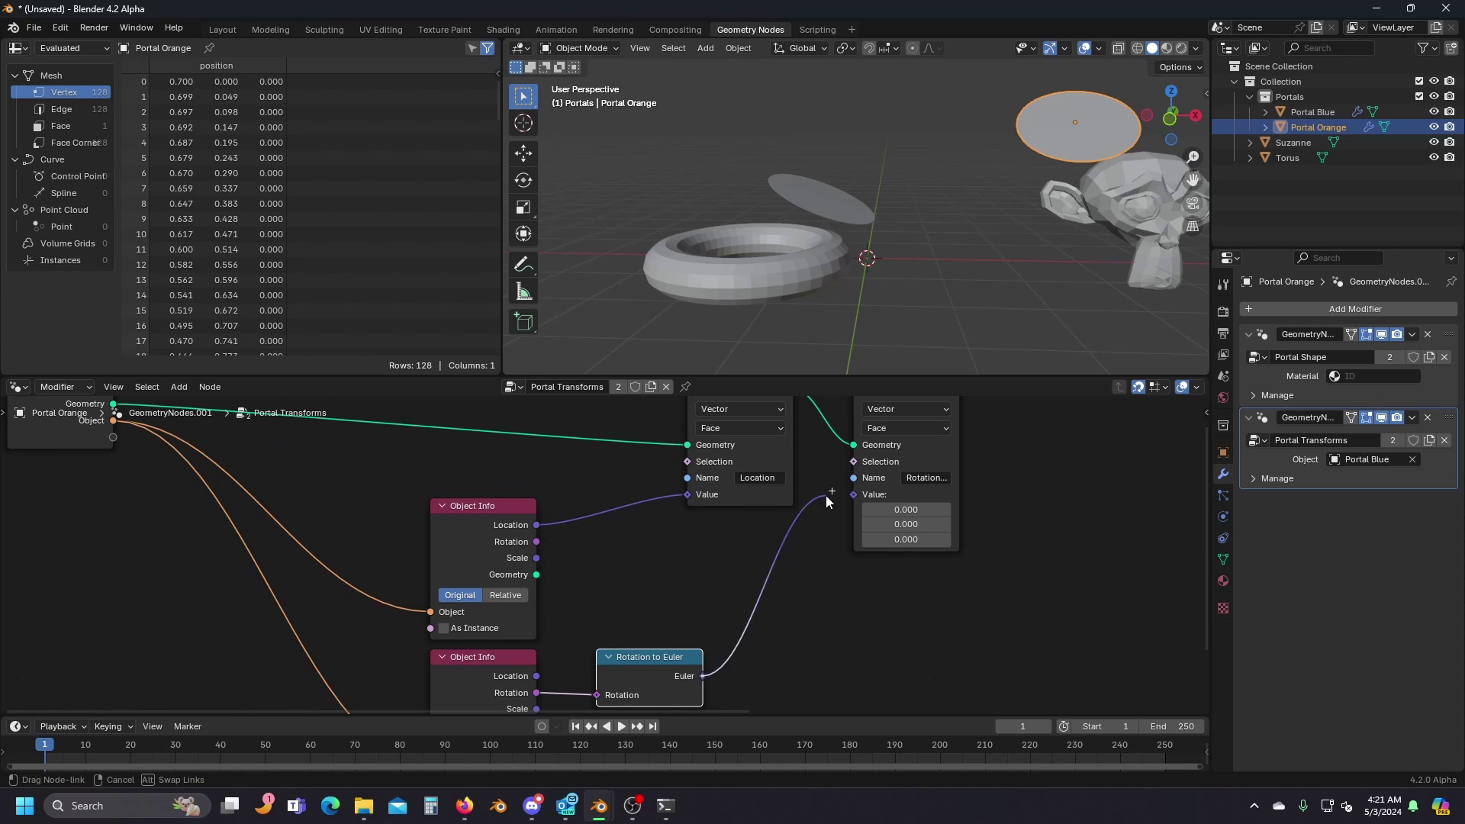
pyautogui.moveTo(826, 497); pyautogui.dragTo(784, 464)
pyautogui.click(899, 605)
# Duplicate the Rotation Other Store Named Attribute node and place the copy on the geometry link right after it.
pyautogui.scroll(-4, 797, 594)
pyautogui.moveTo(783, 464); pyautogui.dragTo(715, 470, button='middle')
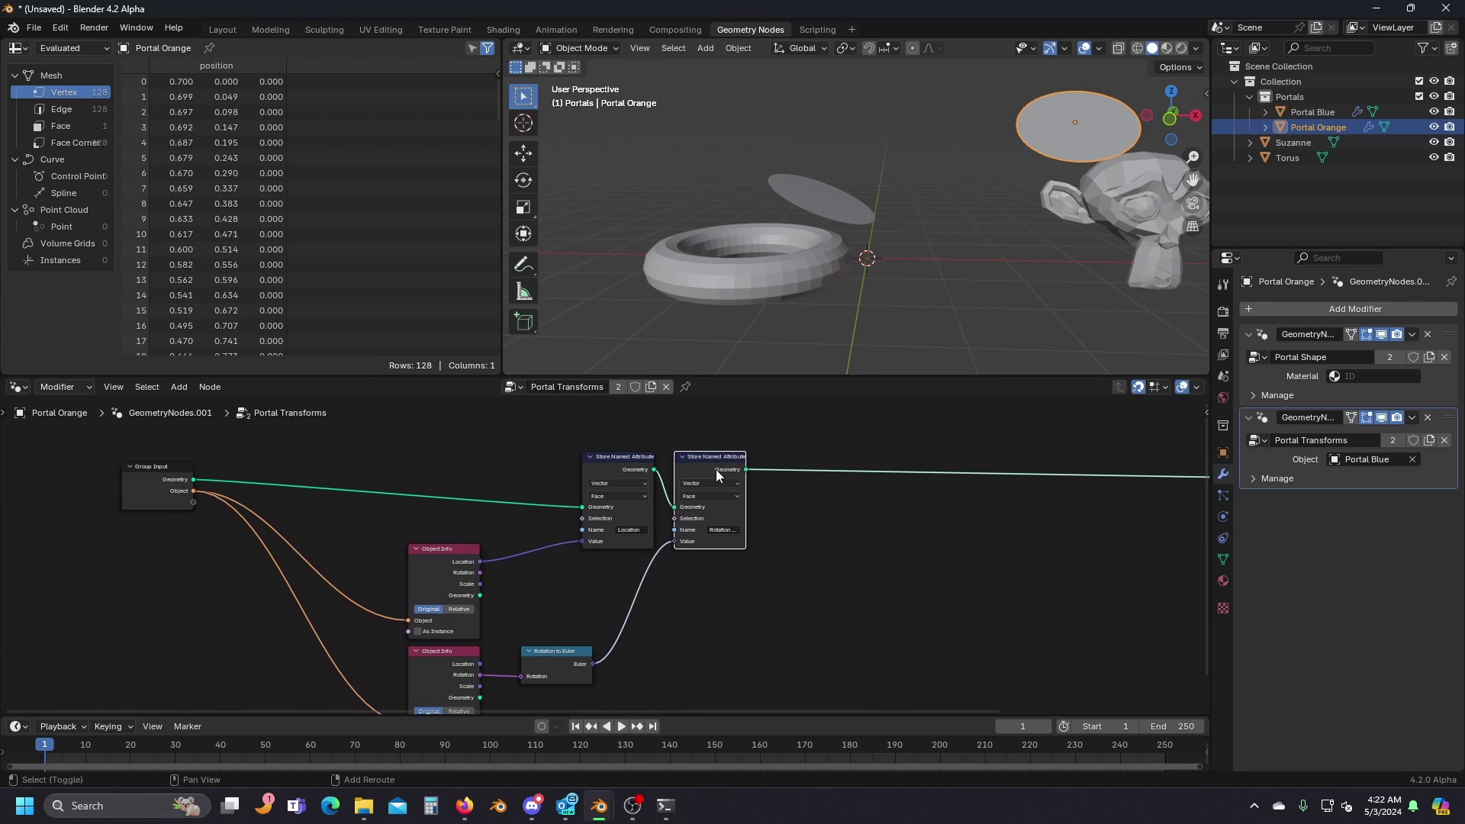
pyautogui.hotkey('shift', 'd')
pyautogui.click(823, 470)
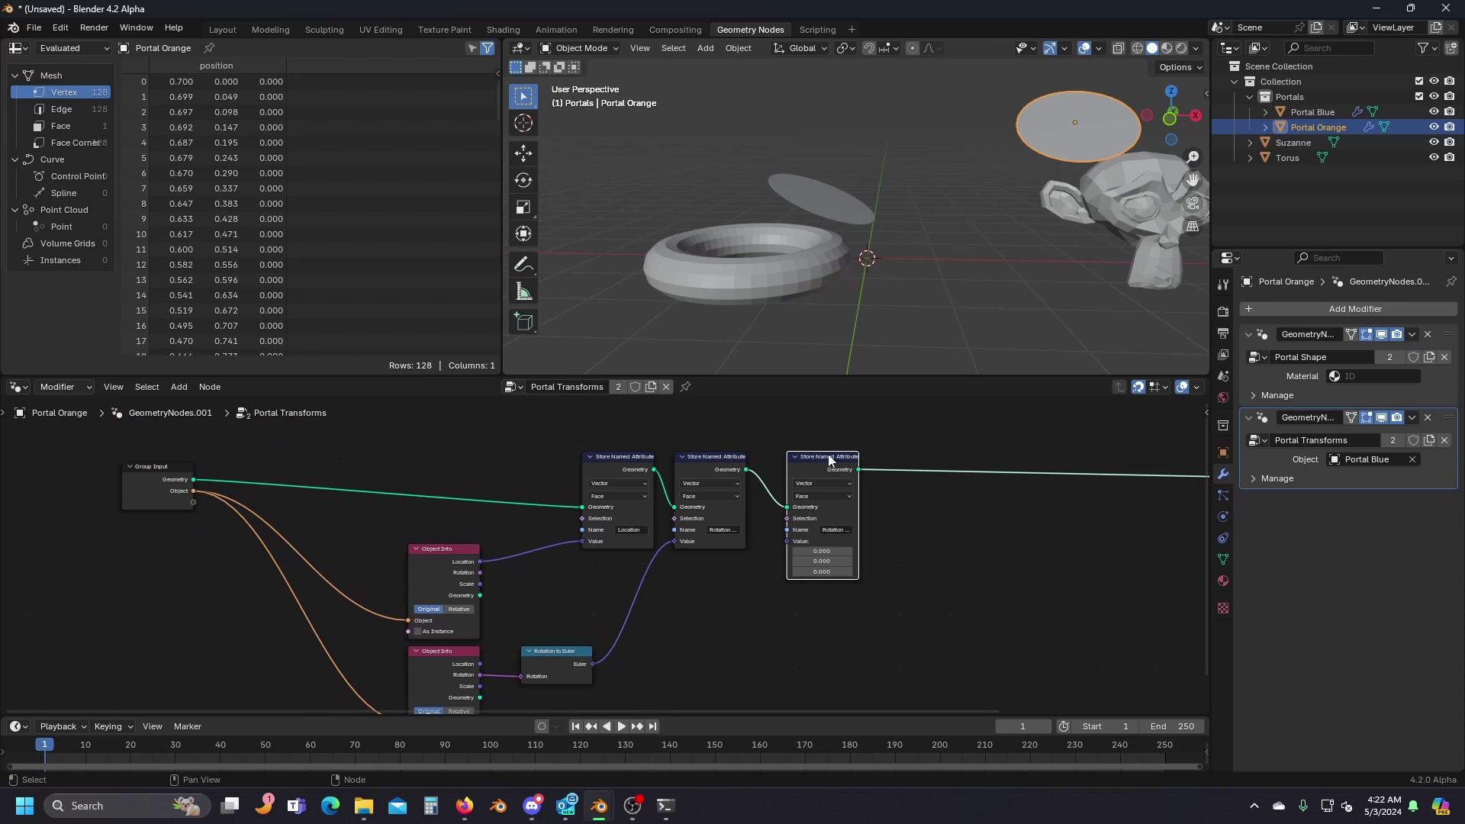
pyautogui.moveTo(829, 459); pyautogui.dragTo(808, 459)
# Rename the third stored attribute as Rotation Relative.
pyautogui.click(826, 531)
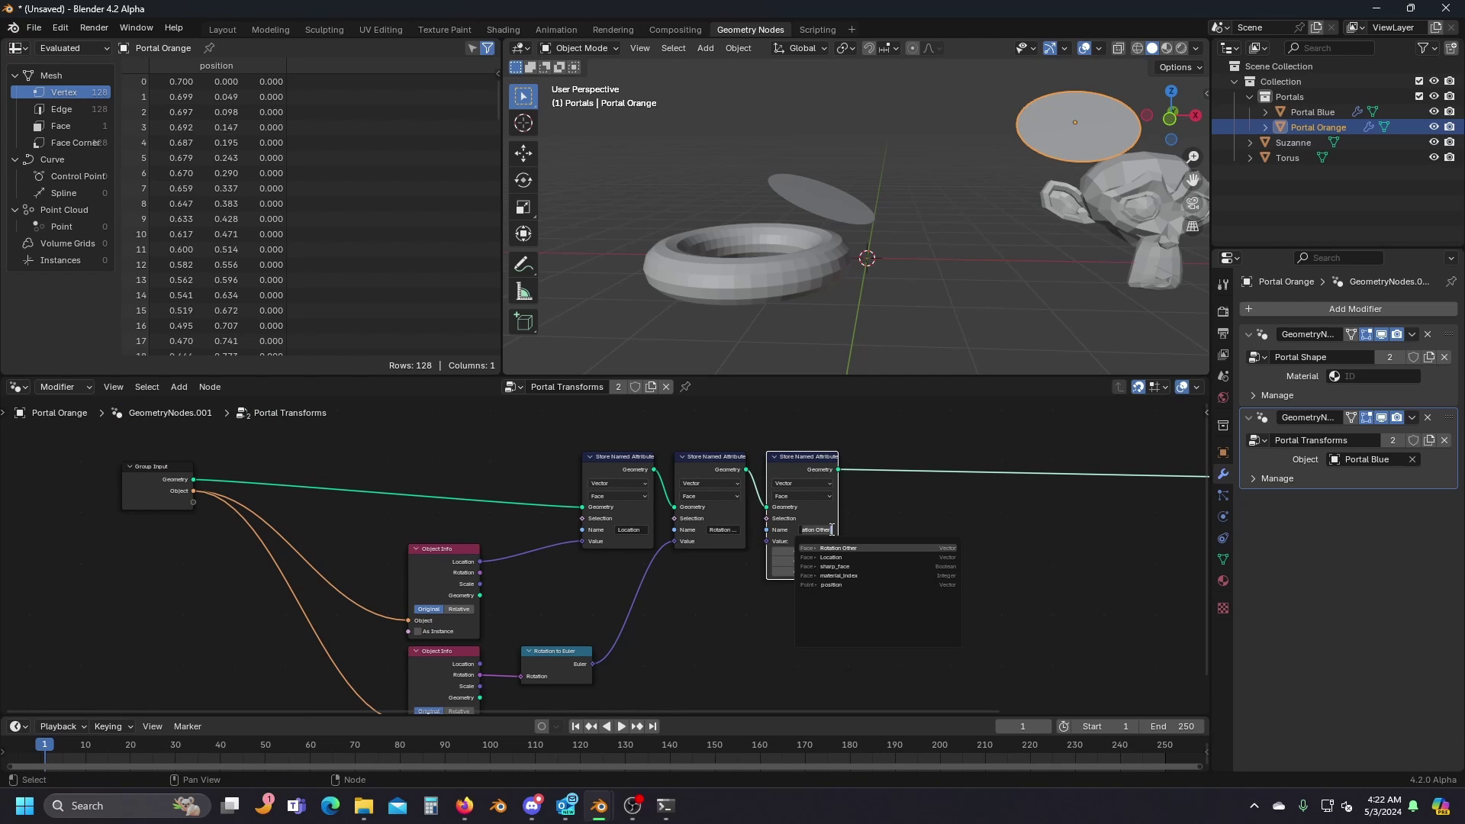
pyautogui.click(832, 530)
pyautogui.press('BackSpace')
pyautogui.press('BackSpace')
pyautogui.press('BackSpace')
pyautogui.press('BackSpace')
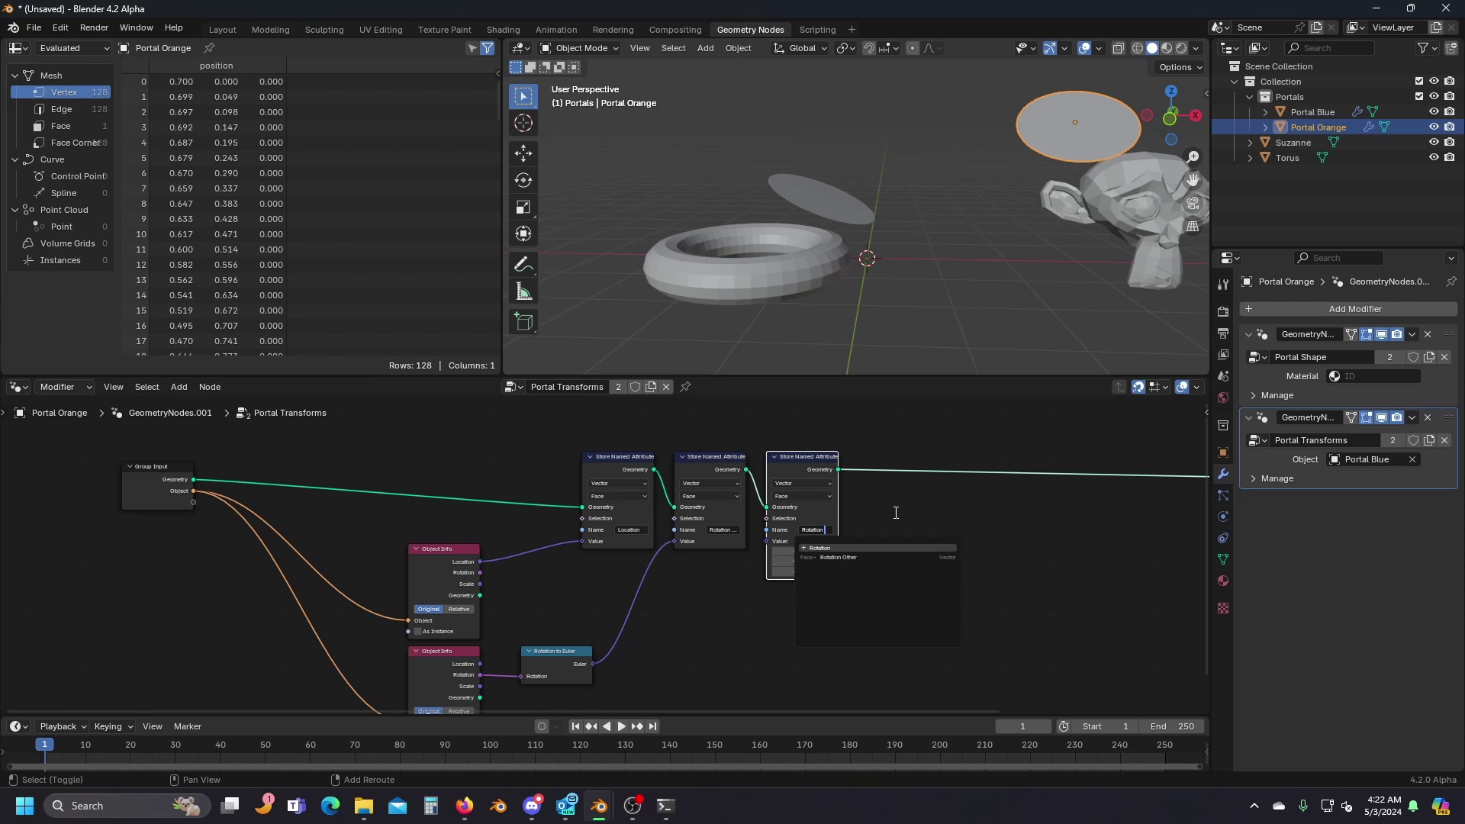
pyautogui.write('Relative')
pyautogui.press('Return')
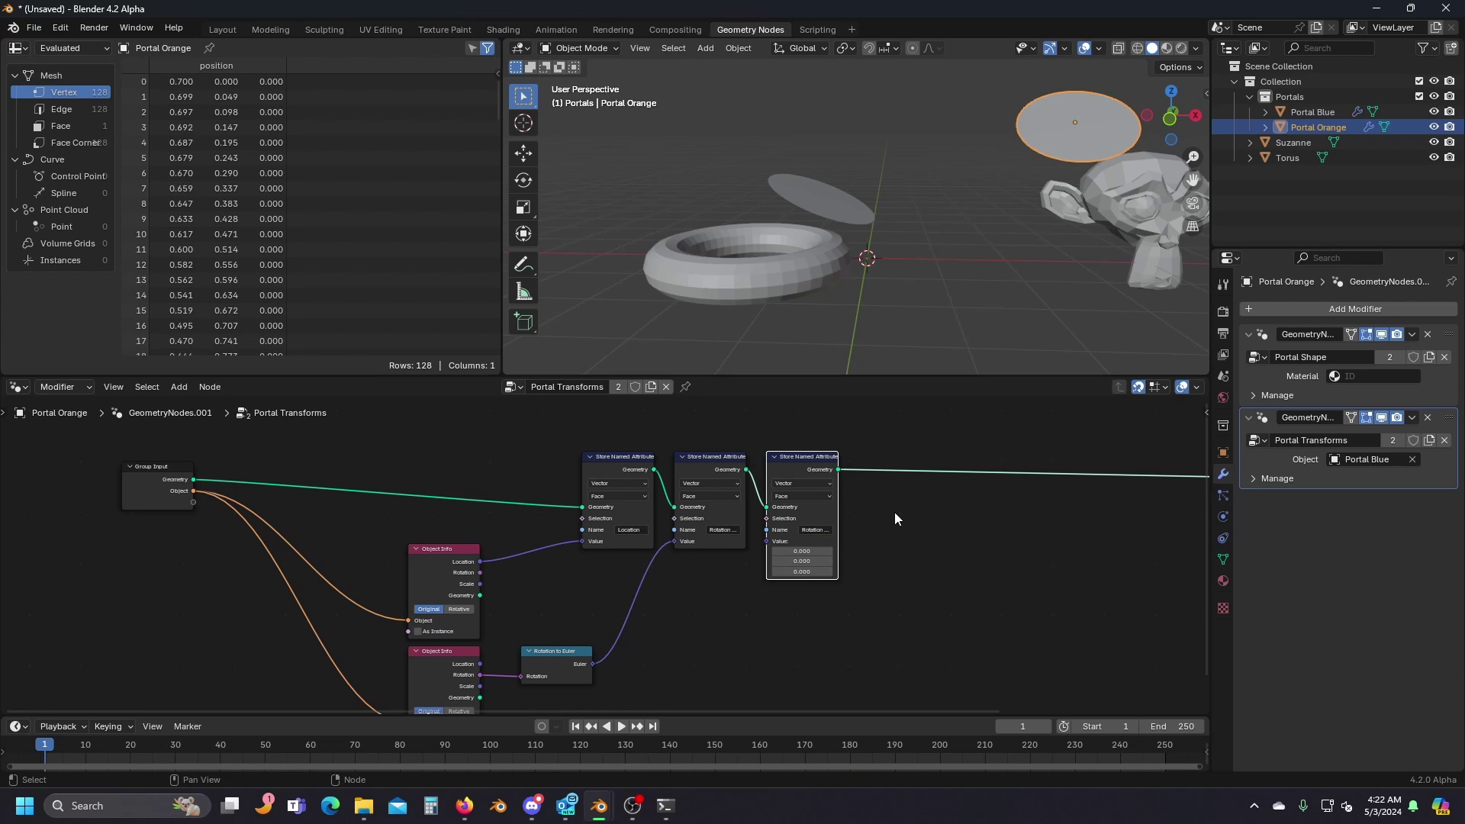
# Duplicate the second Object Info node with its Object link kept, and duplicate the Rotation to Euler node beside the copy.
pyautogui.moveTo(674, 620); pyautogui.dragTo(825, 526, button='middle')
pyautogui.scroll(3, 657, 625)
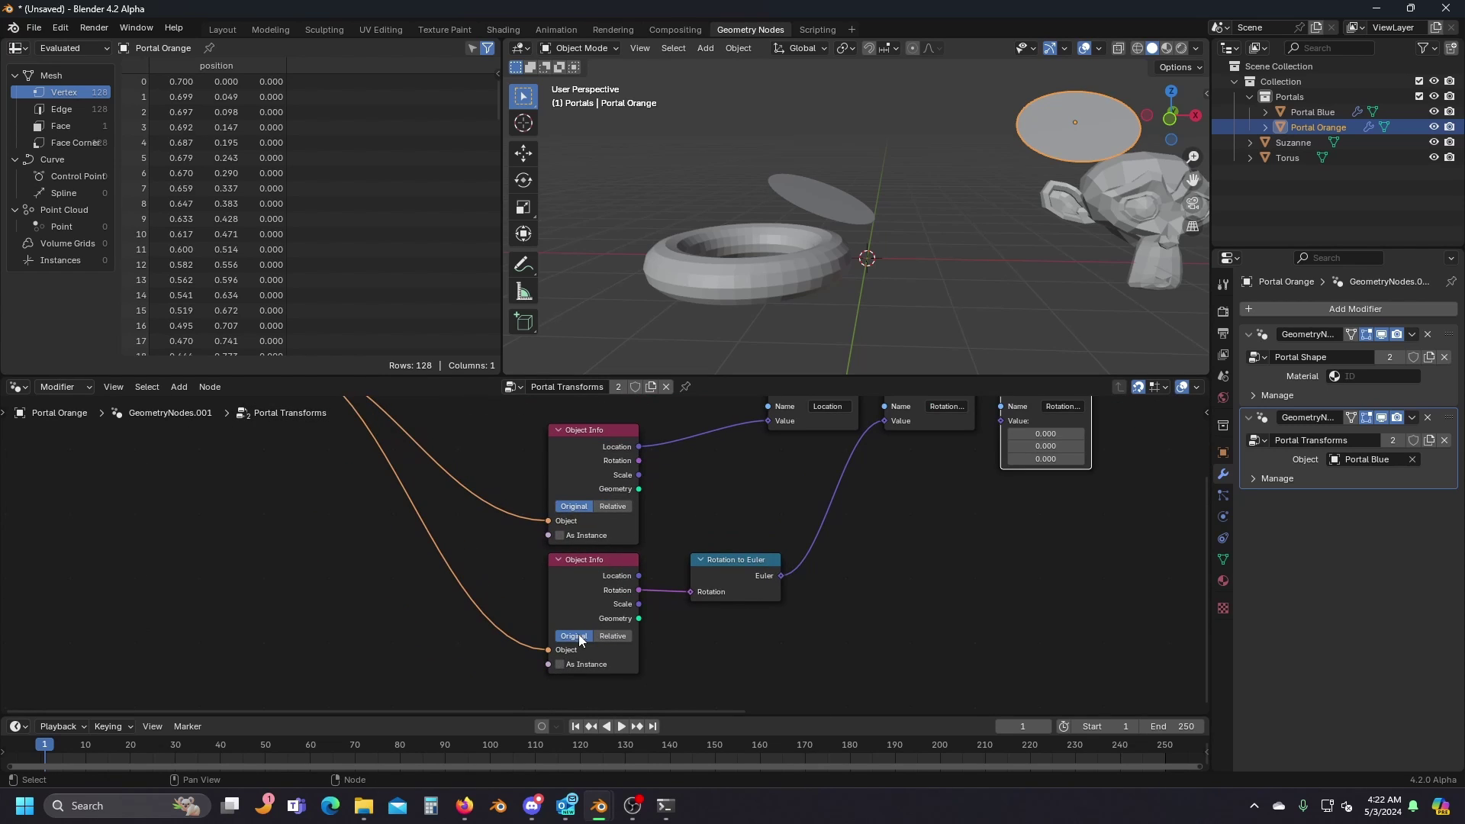
pyautogui.scroll(-2, 579, 637)
pyautogui.moveTo(583, 591); pyautogui.dragTo(596, 552, button='middle')
pyautogui.click(595, 551)
pyautogui.hotkey('ctrl', 'shift', 'd')
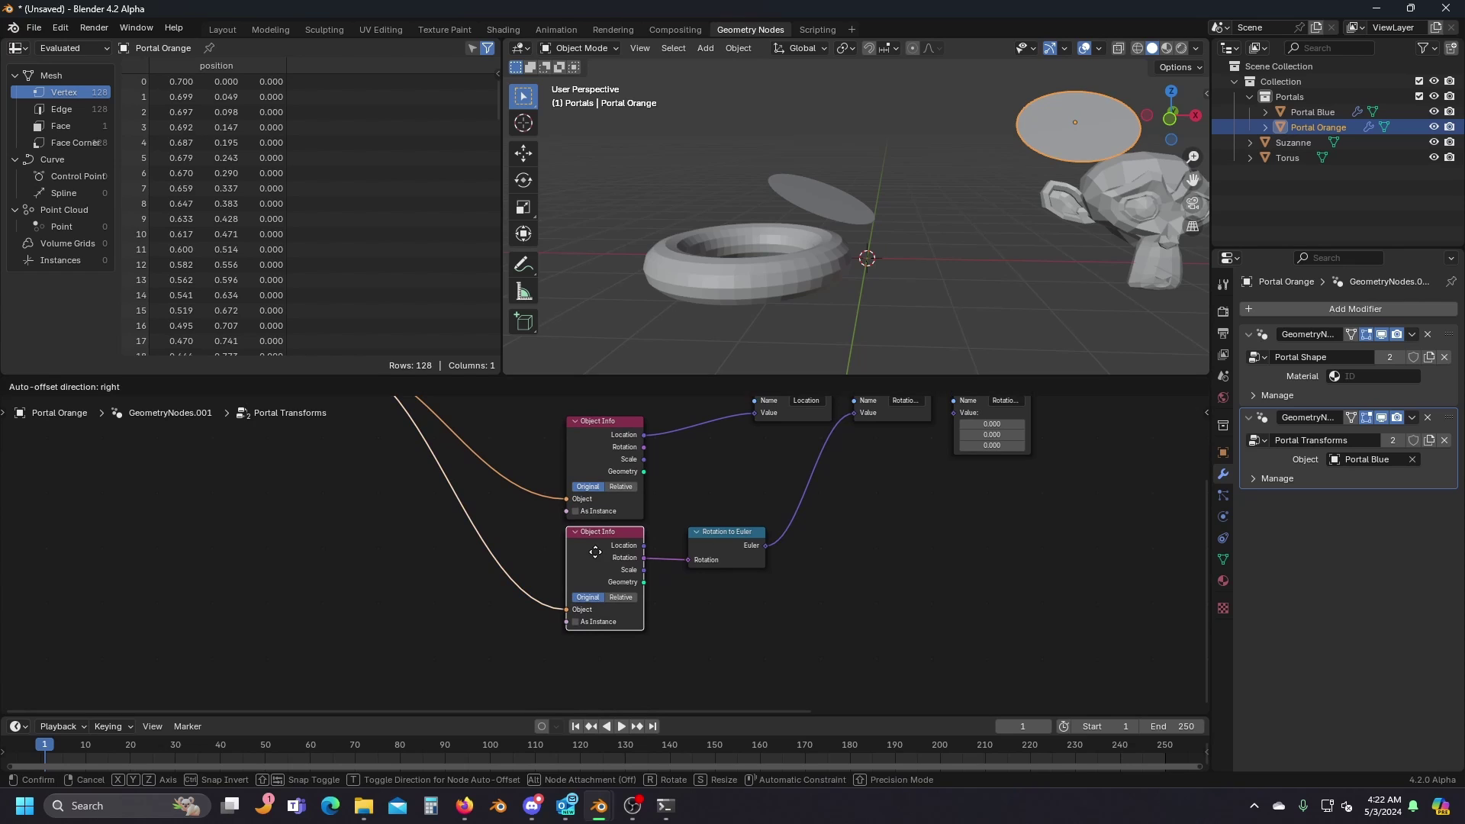
pyautogui.click(600, 664)
pyautogui.click(712, 560)
pyautogui.hotkey('shift', 'd')
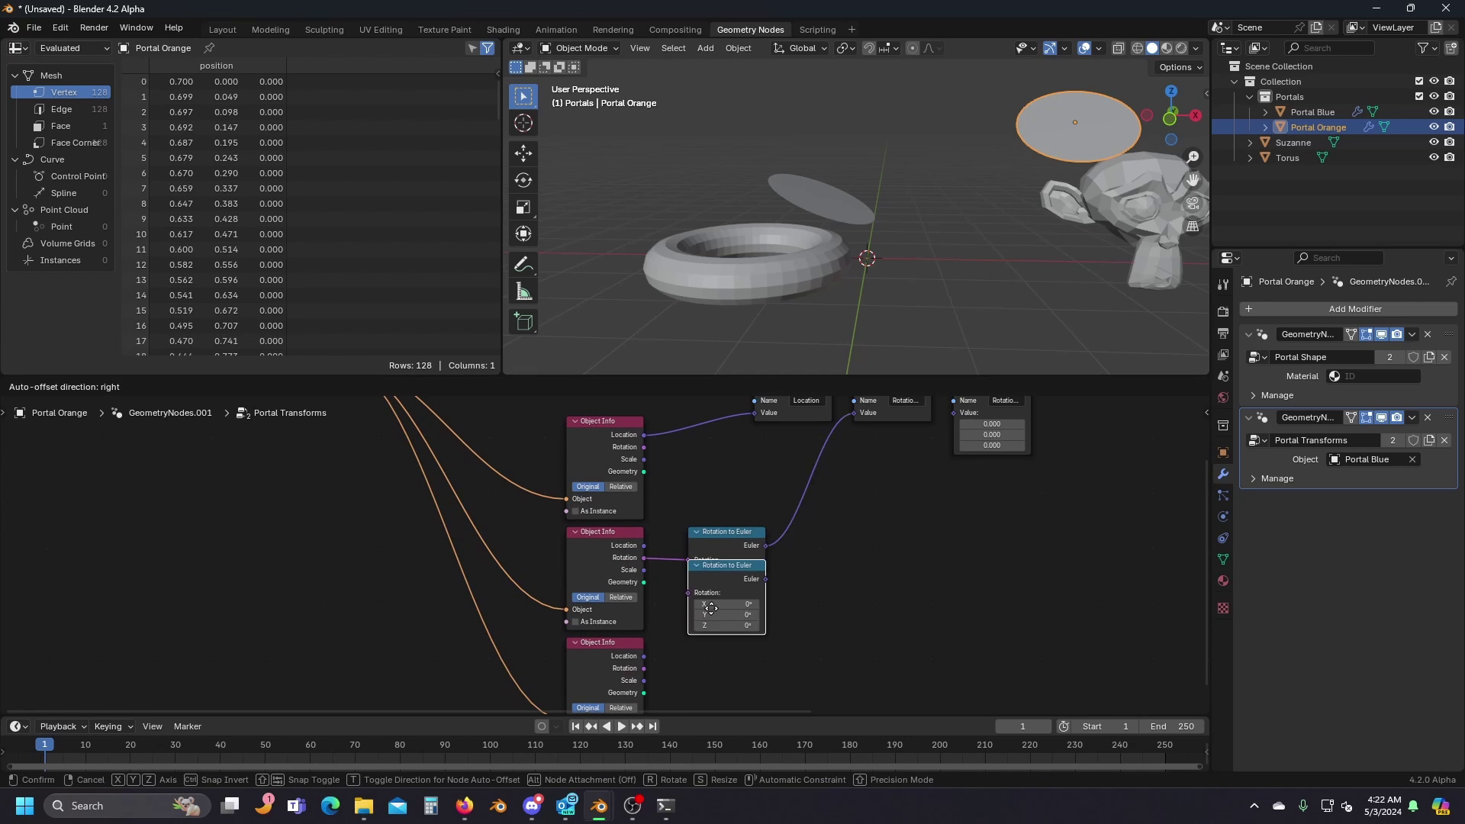
pyautogui.click(710, 666)
# Link the third Object Info's Rotation through the new Rotation to Euler node to the Value of the Rotation Relative attribute node.
pyautogui.moveTo(645, 669); pyautogui.dragTo(687, 670)
pyautogui.moveTo(753, 610); pyautogui.dragTo(735, 645, button='middle')
pyautogui.moveTo(749, 689); pyautogui.dragTo(931, 451)
pyautogui.scroll(-2, 959, 552)
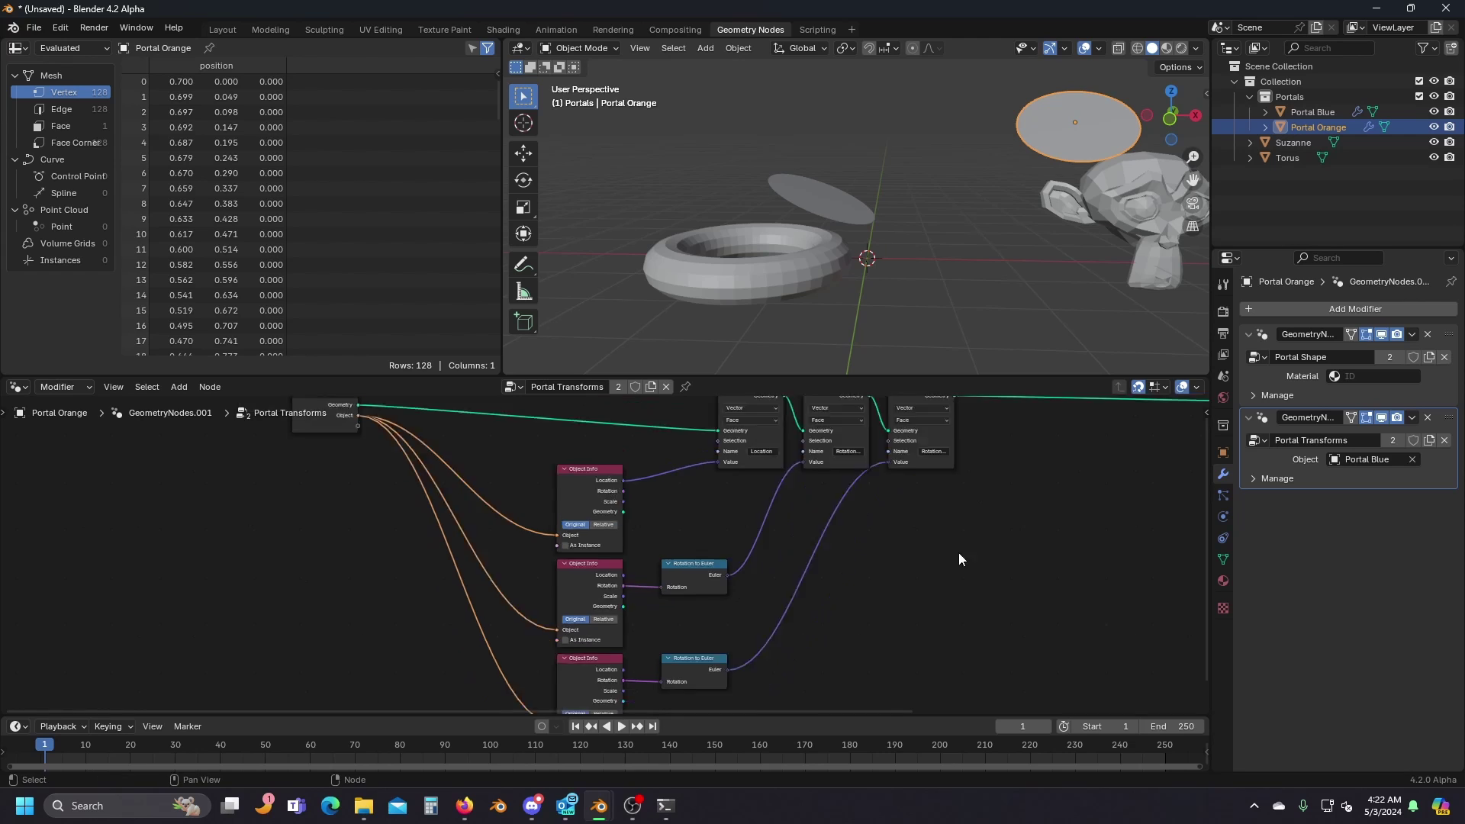
# Duplicate the third Object Info and Rotation to Euler pair below with its links, and cut the link into the copy's Object input.
pyautogui.scroll(-4, 959, 553)
pyautogui.moveTo(927, 543); pyautogui.dragTo(865, 496, button='middle')
pyautogui.moveTo(479, 587); pyautogui.dragTo(658, 614)
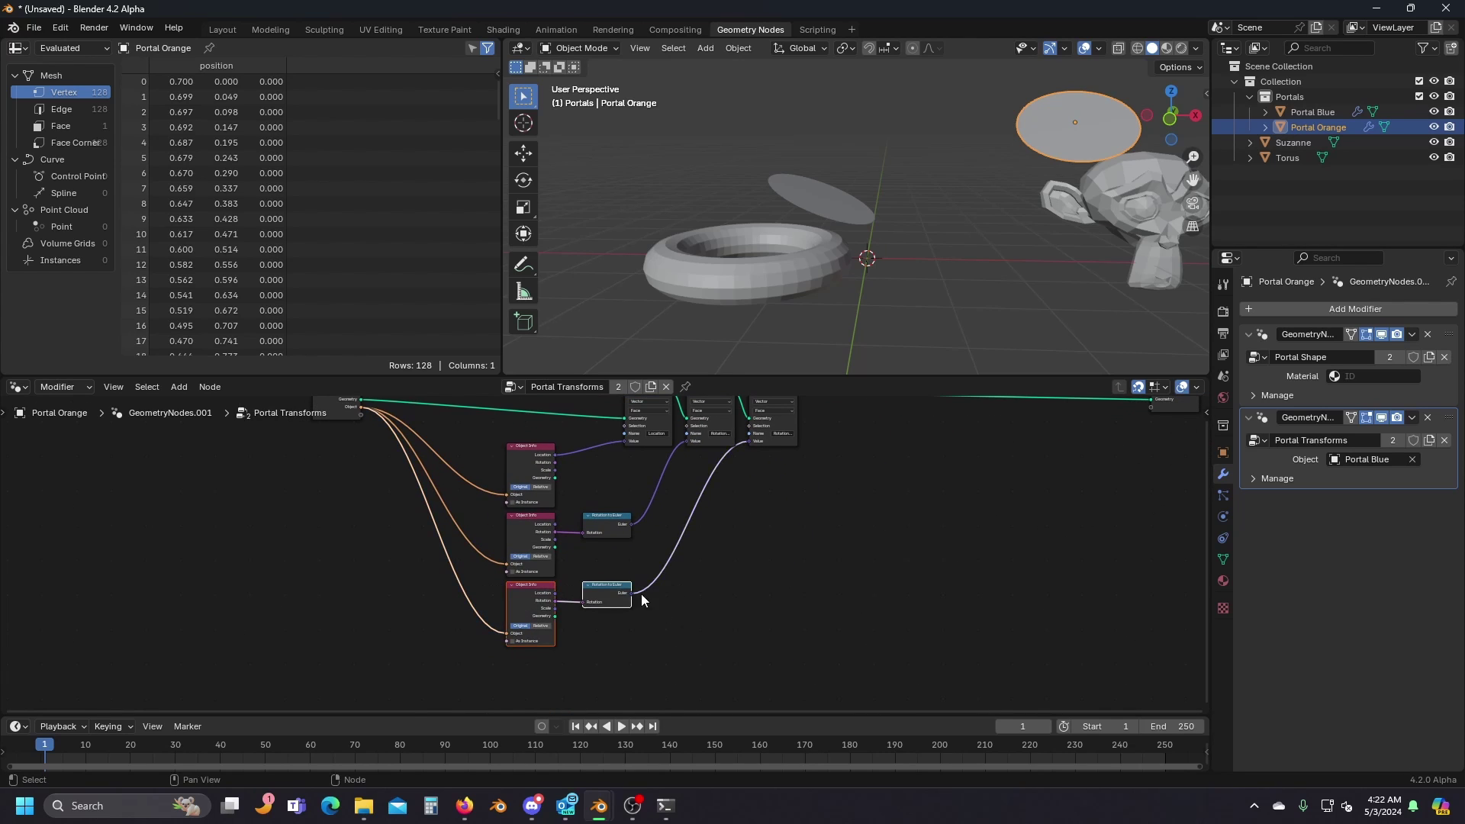
pyautogui.moveTo(641, 594); pyautogui.dragTo(693, 542, button='middle')
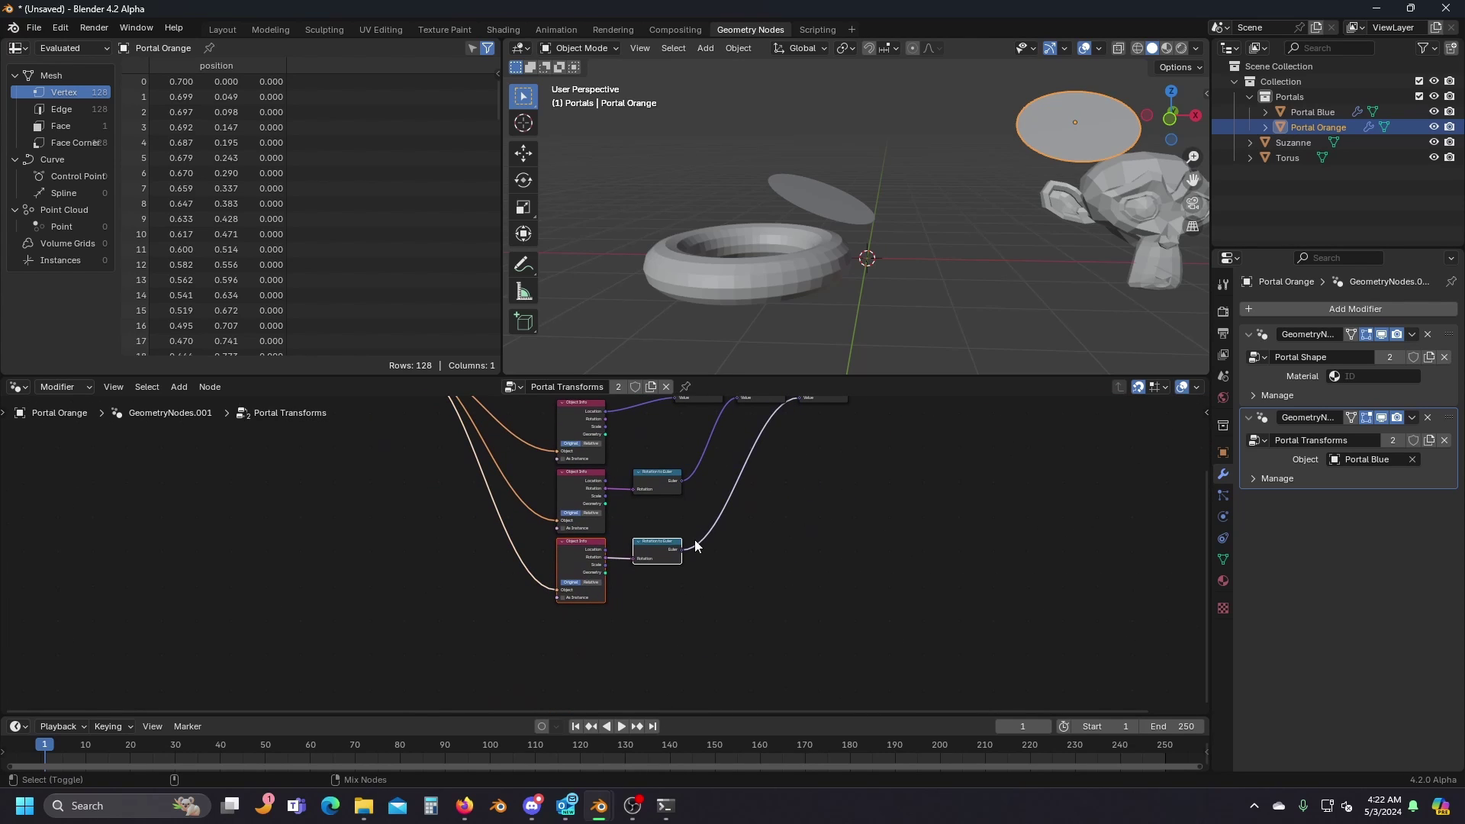
pyautogui.hotkey('ctrl', 'shift', 'd')
pyautogui.click(694, 606)
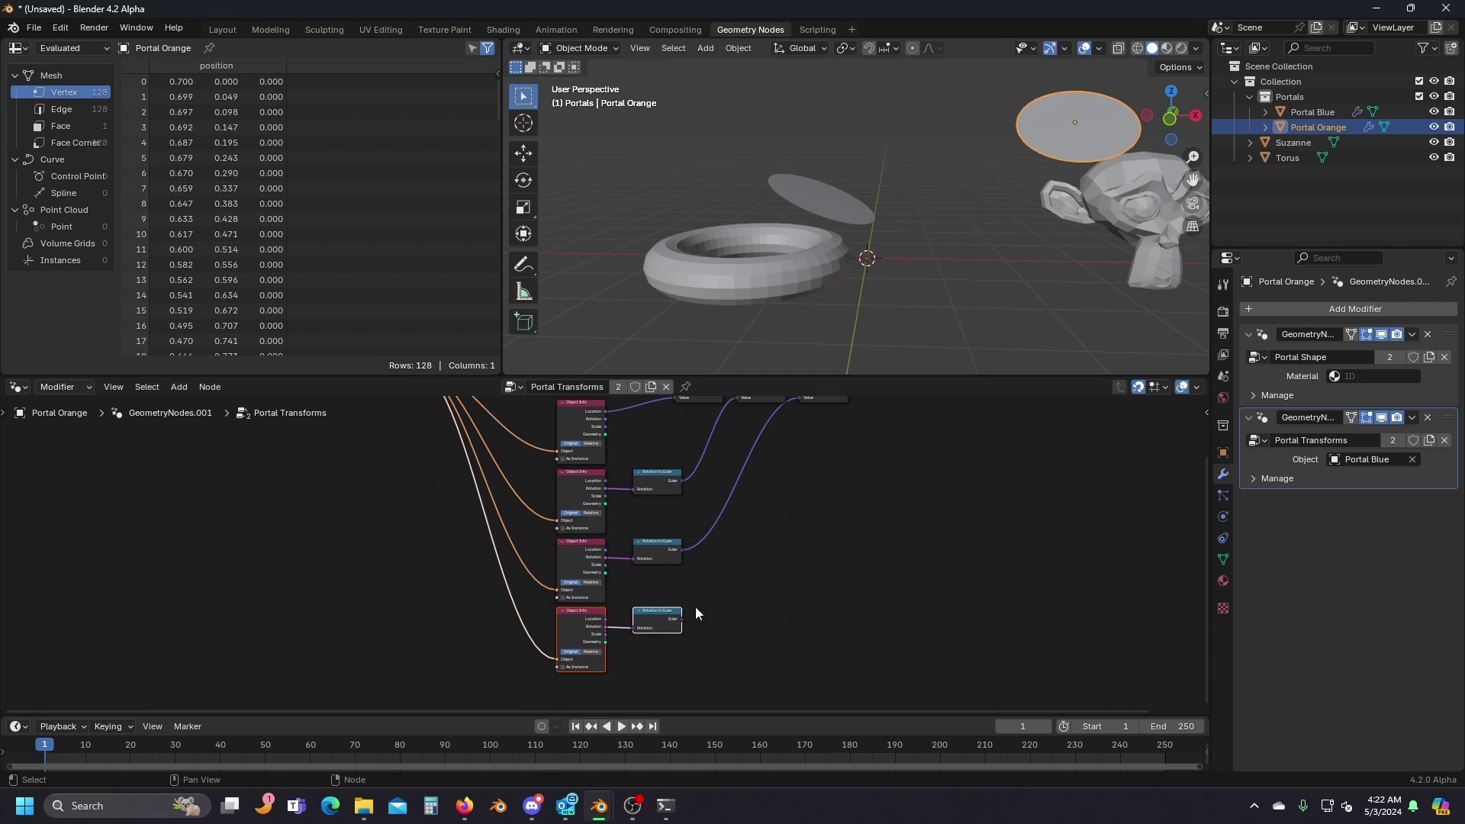
pyautogui.scroll(2, 696, 605)
pyautogui.keyDown('ctrl'); pyautogui.moveTo(698, 605); pyautogui.dragTo(662, 612, button='right'); pyautogui.keyUp('ctrl')
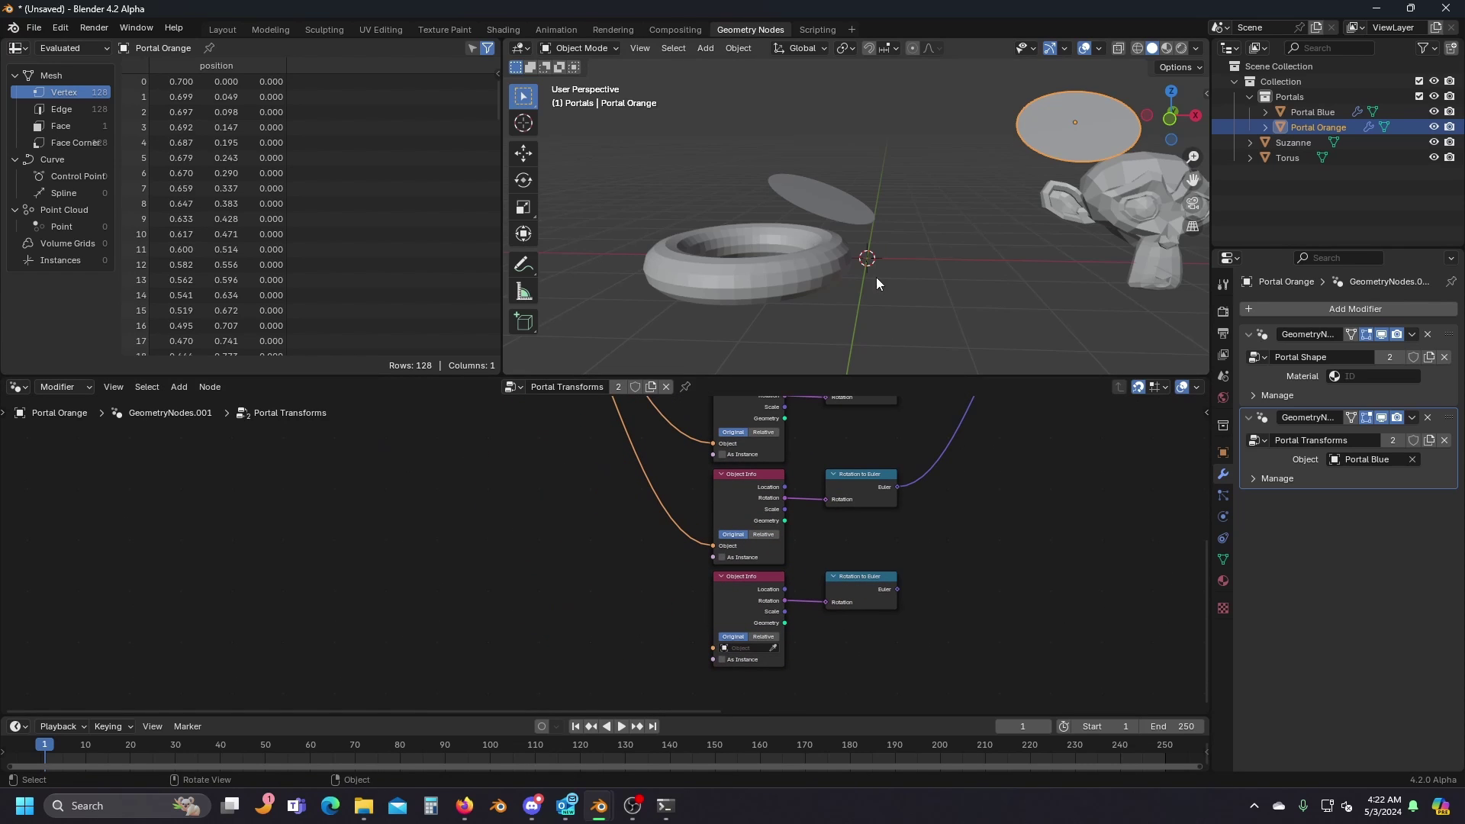
# Add a Self Object node and link it to the Object input of the fourth Object Info node.
pyautogui.moveTo(876, 277); pyautogui.dragTo(1036, 194, button='middle')
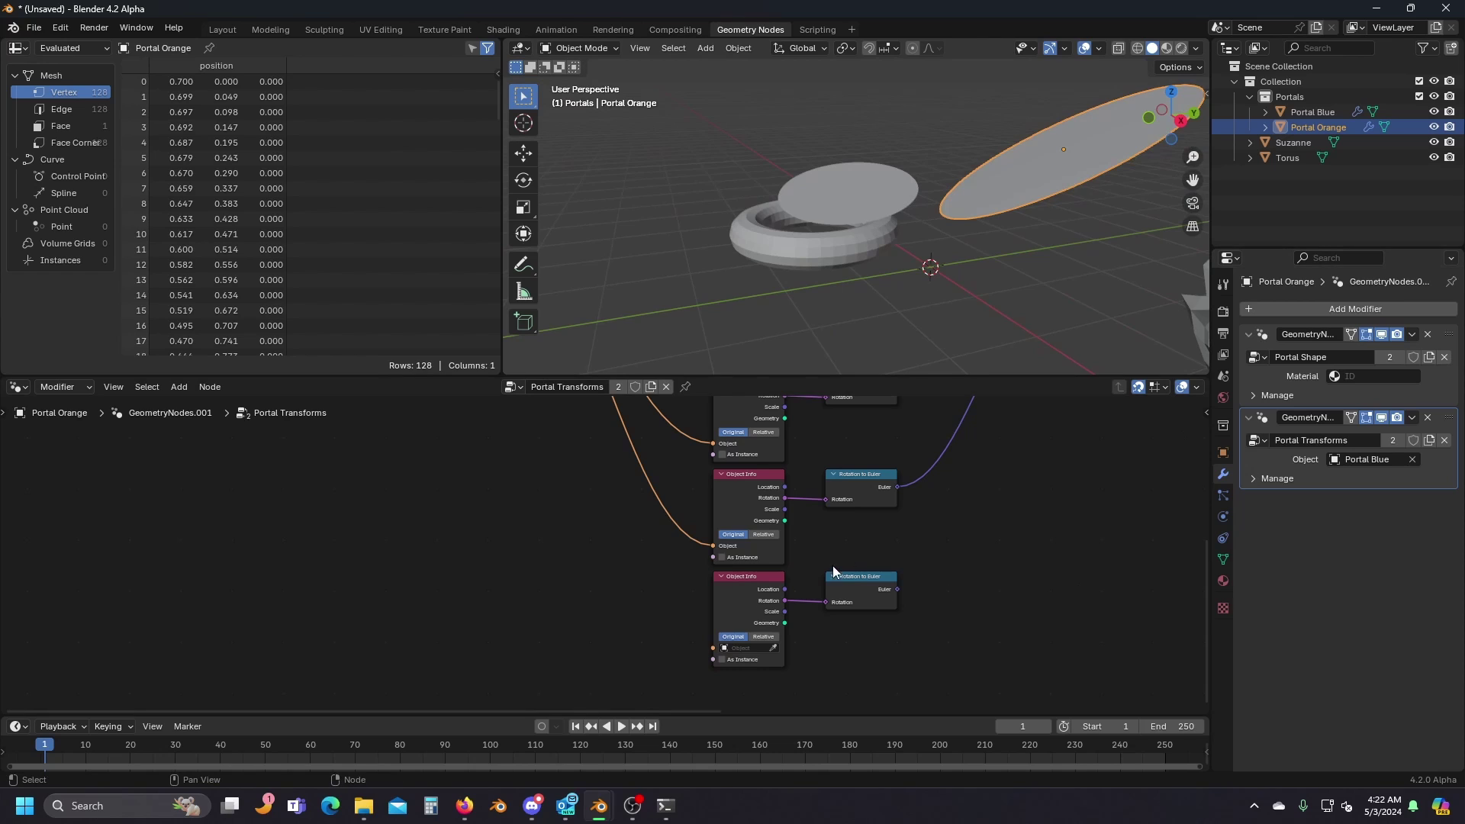
pyautogui.hotkey('shift', 'a')
pyautogui.moveTo(634, 624)
pyautogui.write('se')
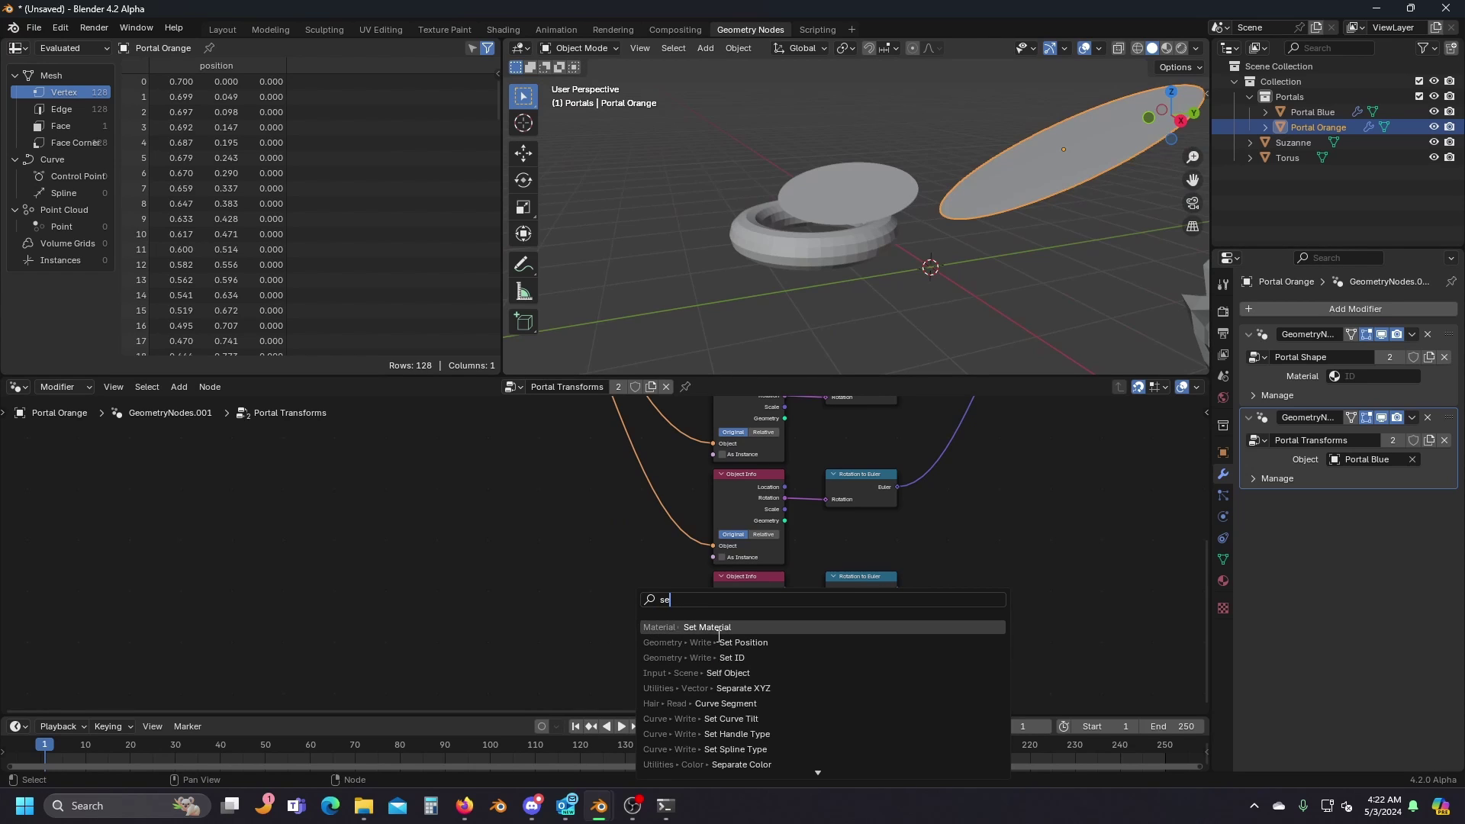
pyautogui.click(731, 673)
pyautogui.click(589, 631)
pyautogui.moveTo(631, 636); pyautogui.dragTo(585, 579, button='middle')
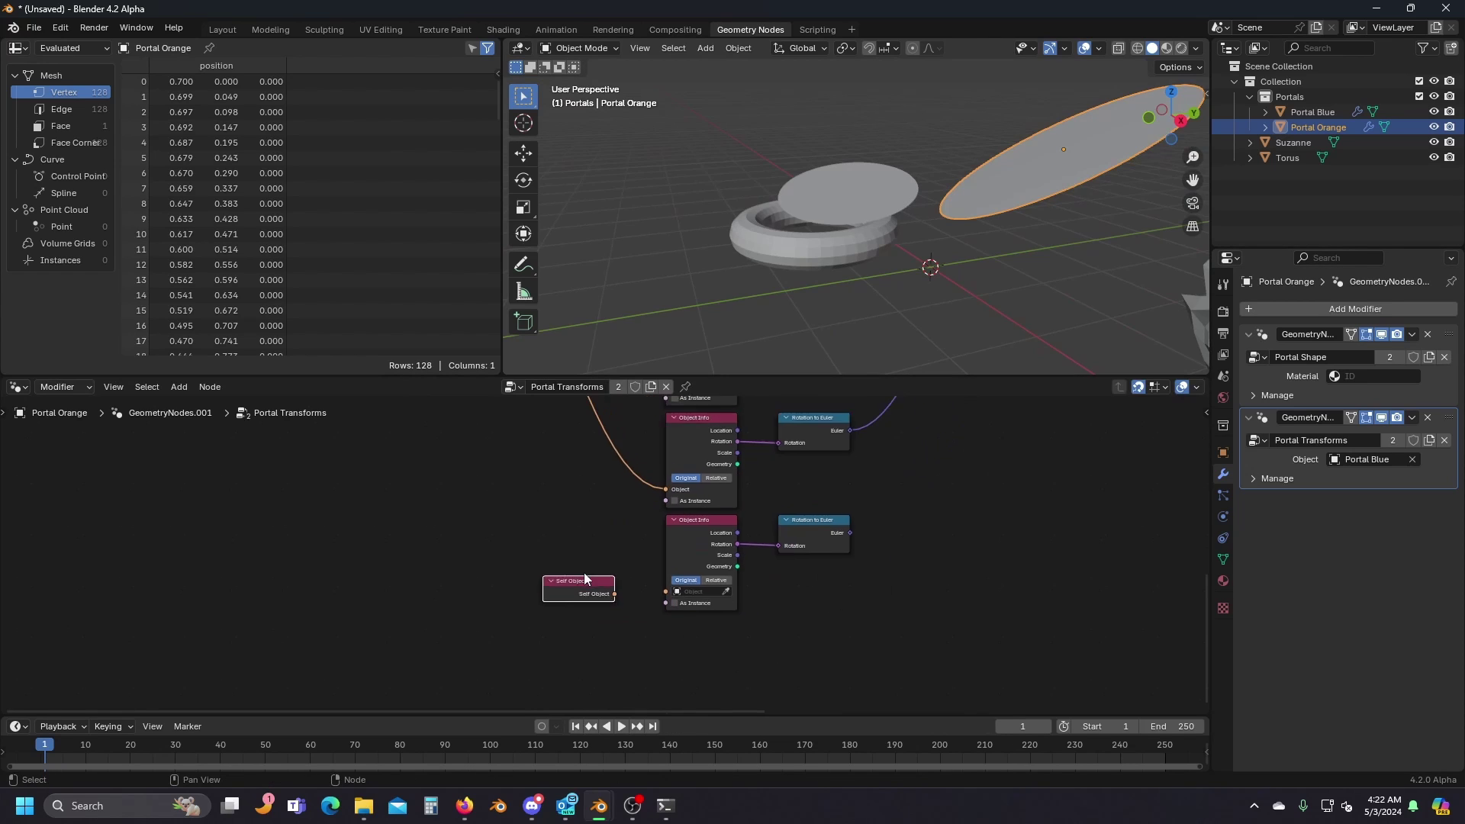
pyautogui.scroll(5, 586, 579)
pyautogui.moveTo(617, 612); pyautogui.dragTo(712, 612)
pyautogui.scroll(-2, 830, 618)
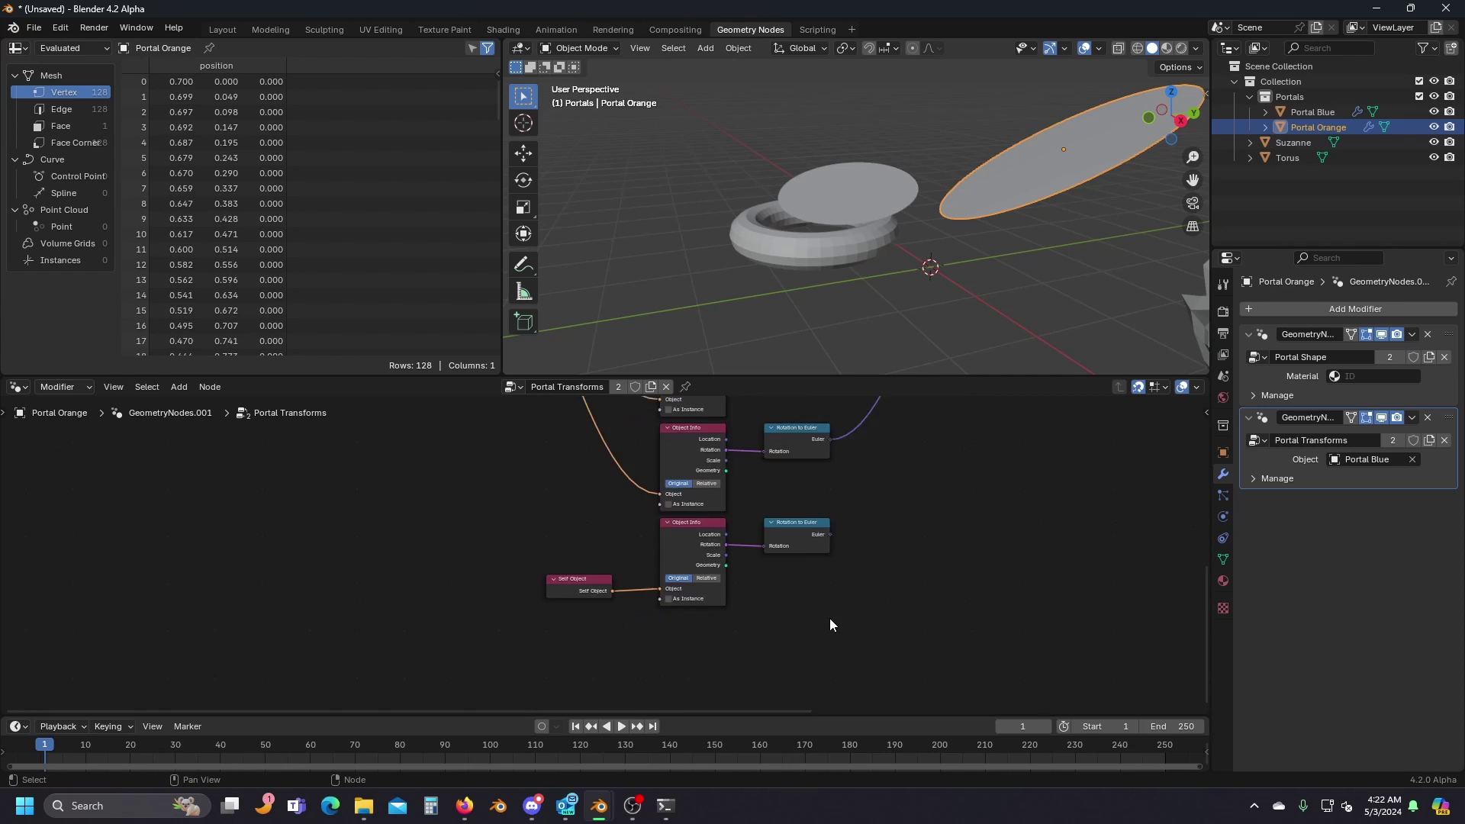
# Set the third Object Info node's transform space to Relative.
pyautogui.moveTo(830, 618); pyautogui.dragTo(684, 569, button='middle')
pyautogui.scroll(1, 611, 580)
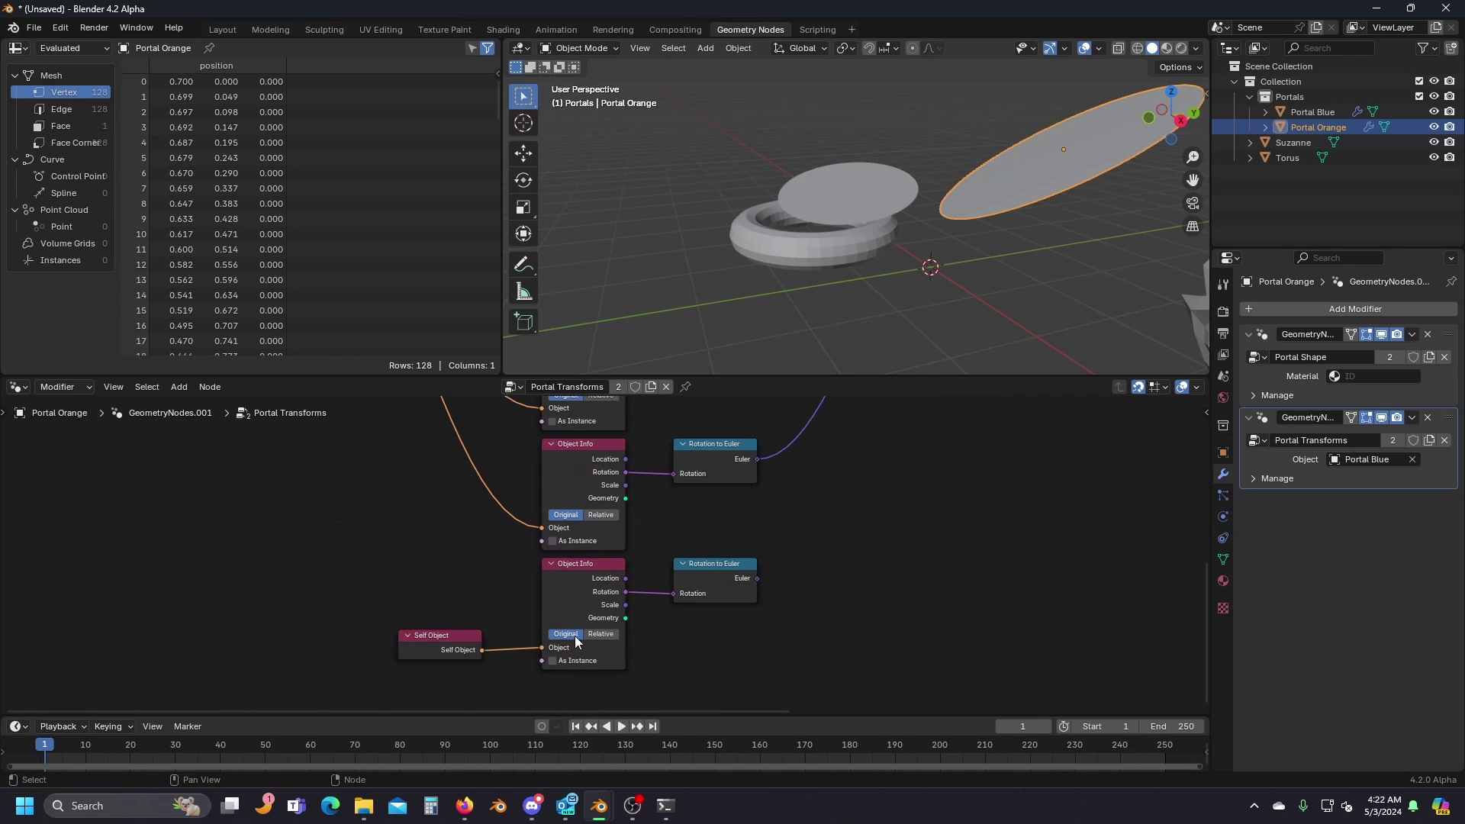
pyautogui.click(601, 515)
pyautogui.scroll(-4, 812, 508)
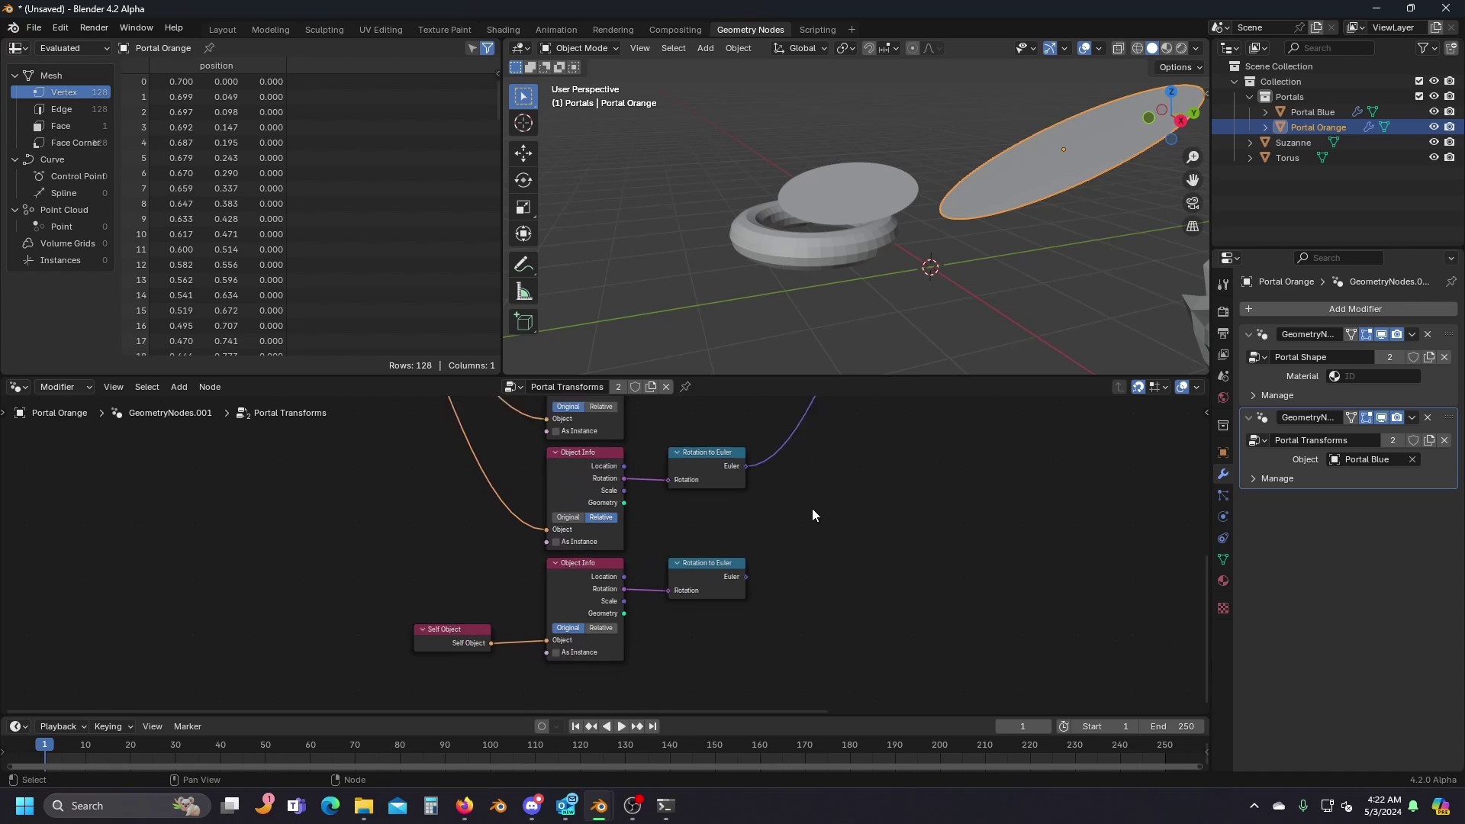
# Duplicate the Rotation Relative Store Named Attribute node and place the copy on the geometry link right after it.
pyautogui.moveTo(847, 602); pyautogui.dragTo(483, 772, button='middle')
pyautogui.scroll(4, 614, 479)
pyautogui.click(614, 478)
pyautogui.hotkey('shift', 'd')
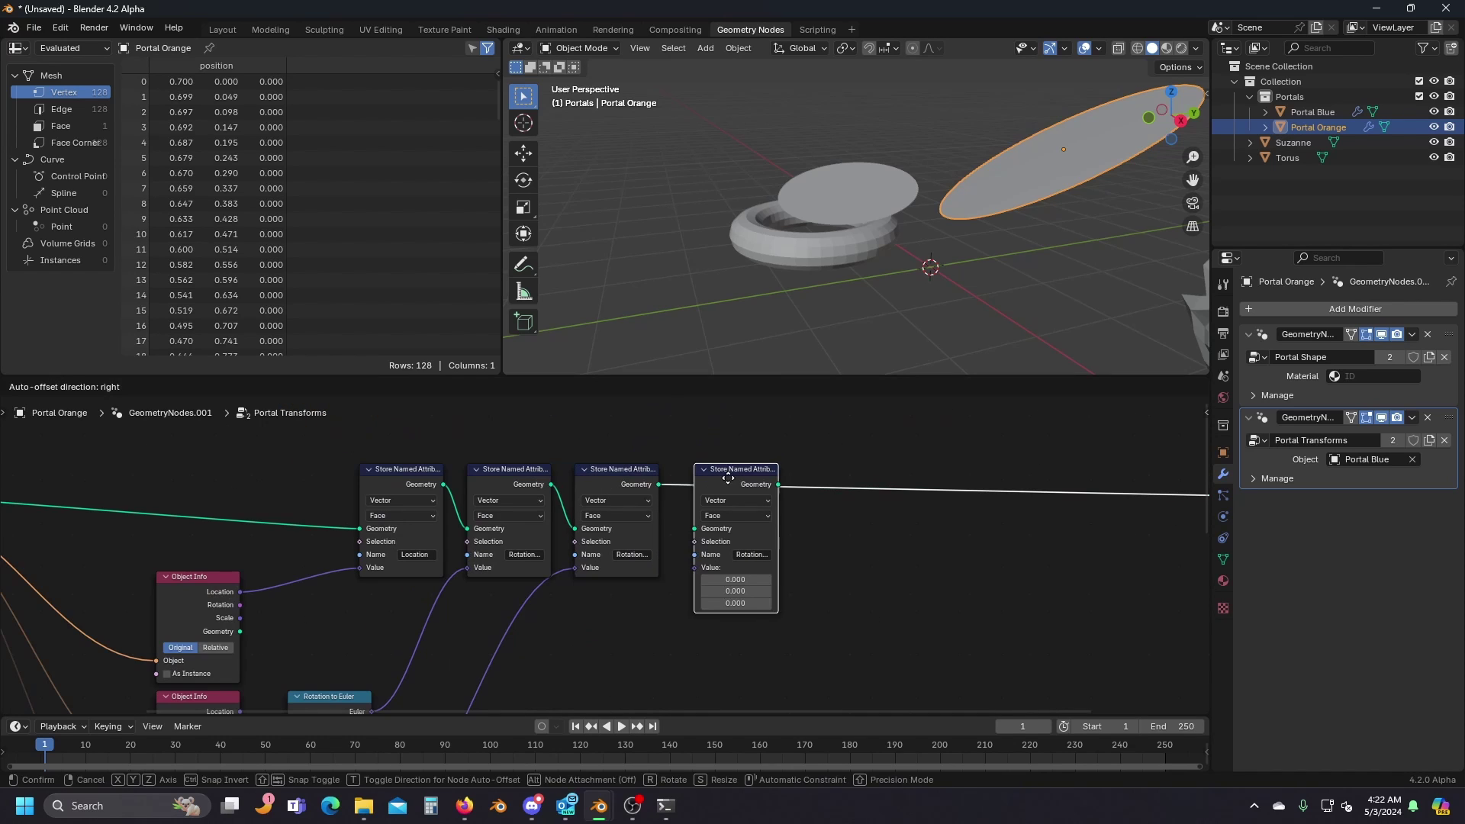
pyautogui.click(730, 479)
# Rename the fourth stored attribute as Rotation Self.
pyautogui.click(763, 555)
pyautogui.click(783, 556)
pyautogui.moveTo(782, 556); pyautogui.dragTo(755, 558)
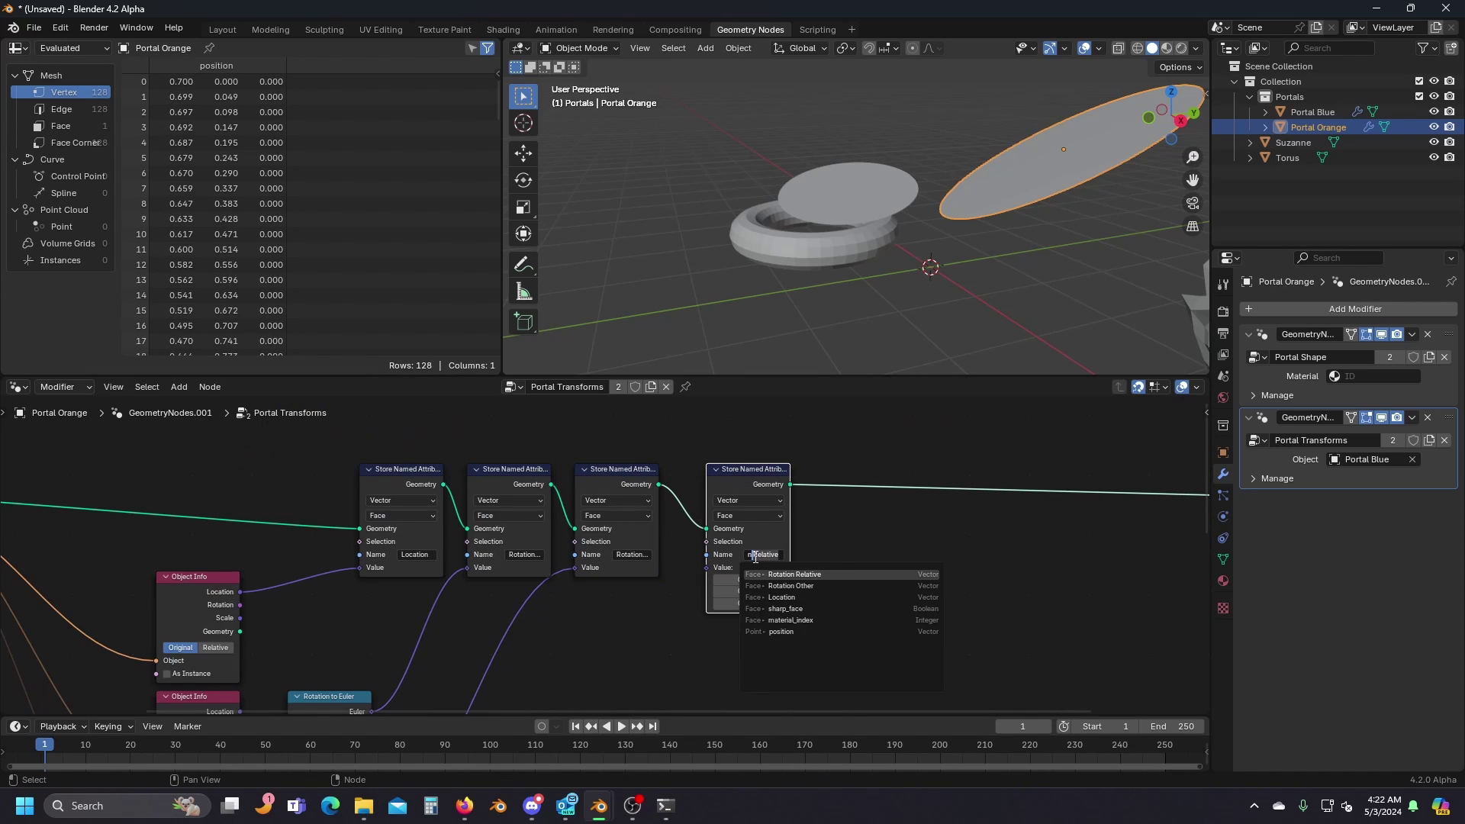
pyautogui.write('Self')
pyautogui.press('Return')
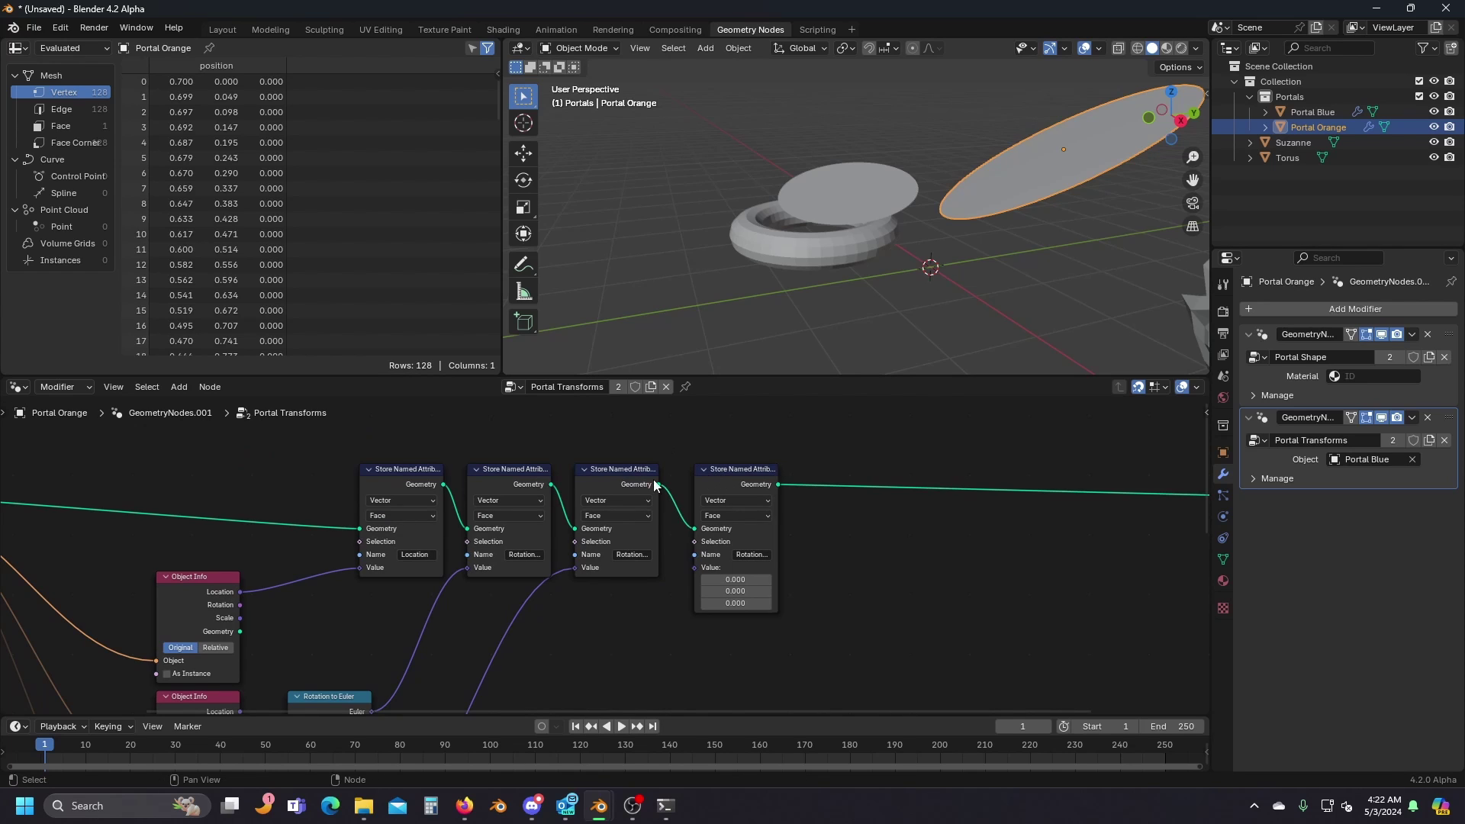
# Link the Euler output of the fourth object's Rotation to Euler node to the Value of the Rotation Self attribute node.
pyautogui.scroll(-3, 631, 464)
pyautogui.moveTo(559, 663); pyautogui.dragTo(576, 632, button='middle')
pyautogui.moveTo(553, 646); pyautogui.dragTo(725, 447)
pyautogui.scroll(3, 681, 564)
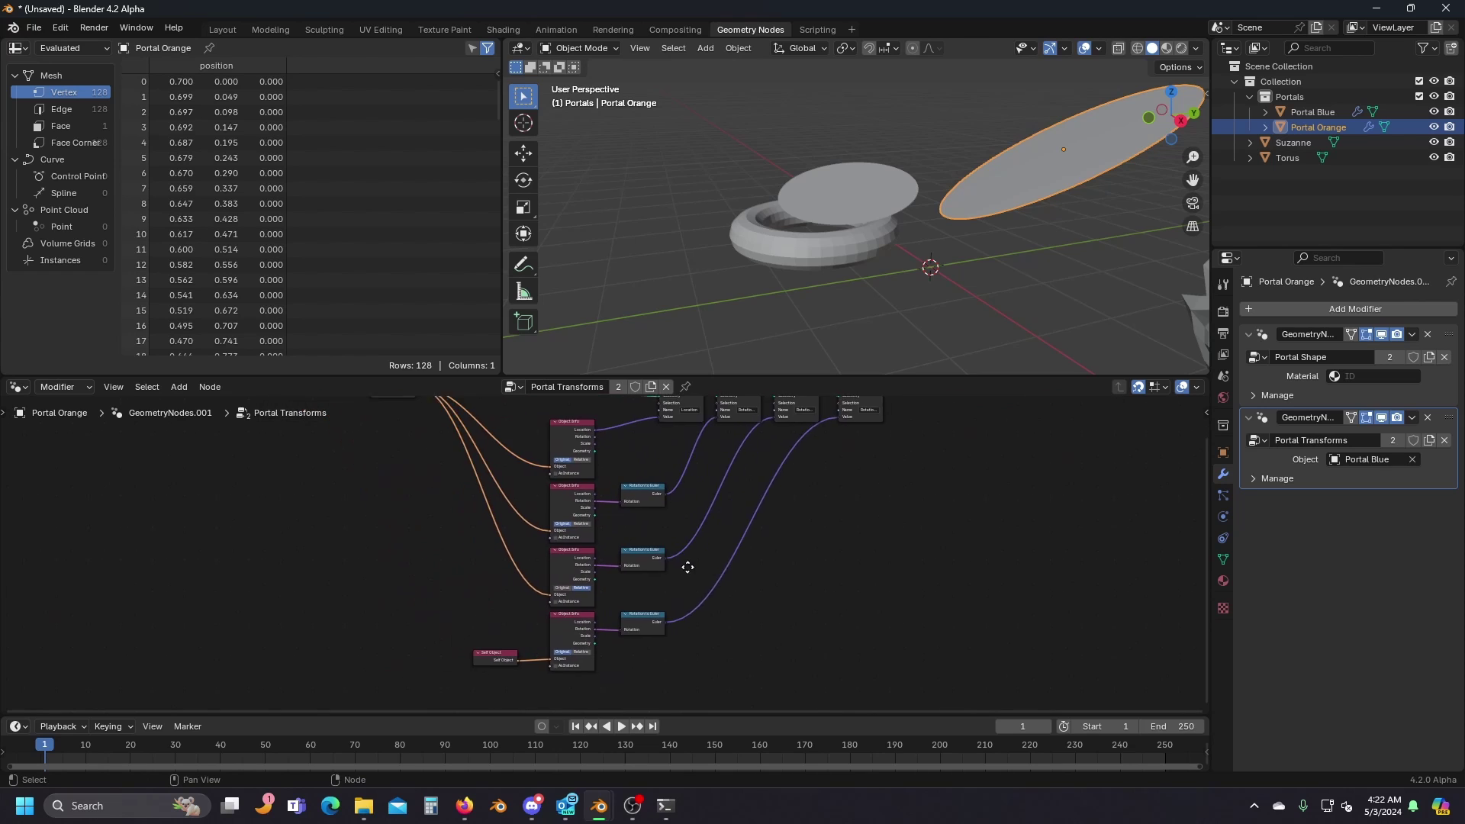
# Save the project in the Misc folder as Subscribeforfunzies.blend.
pyautogui.hotkey('ctrl', 's')
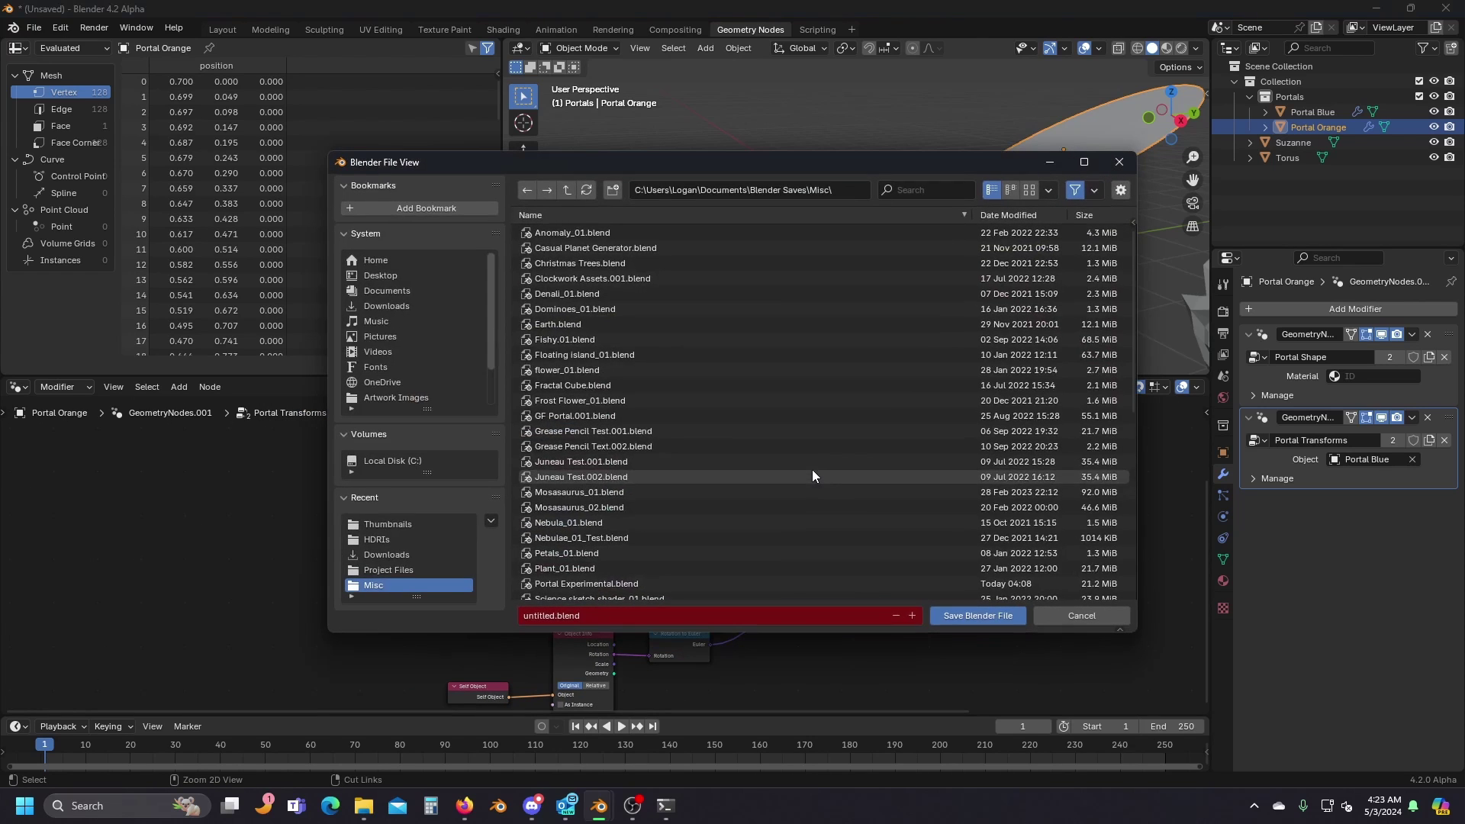
pyautogui.write('s')
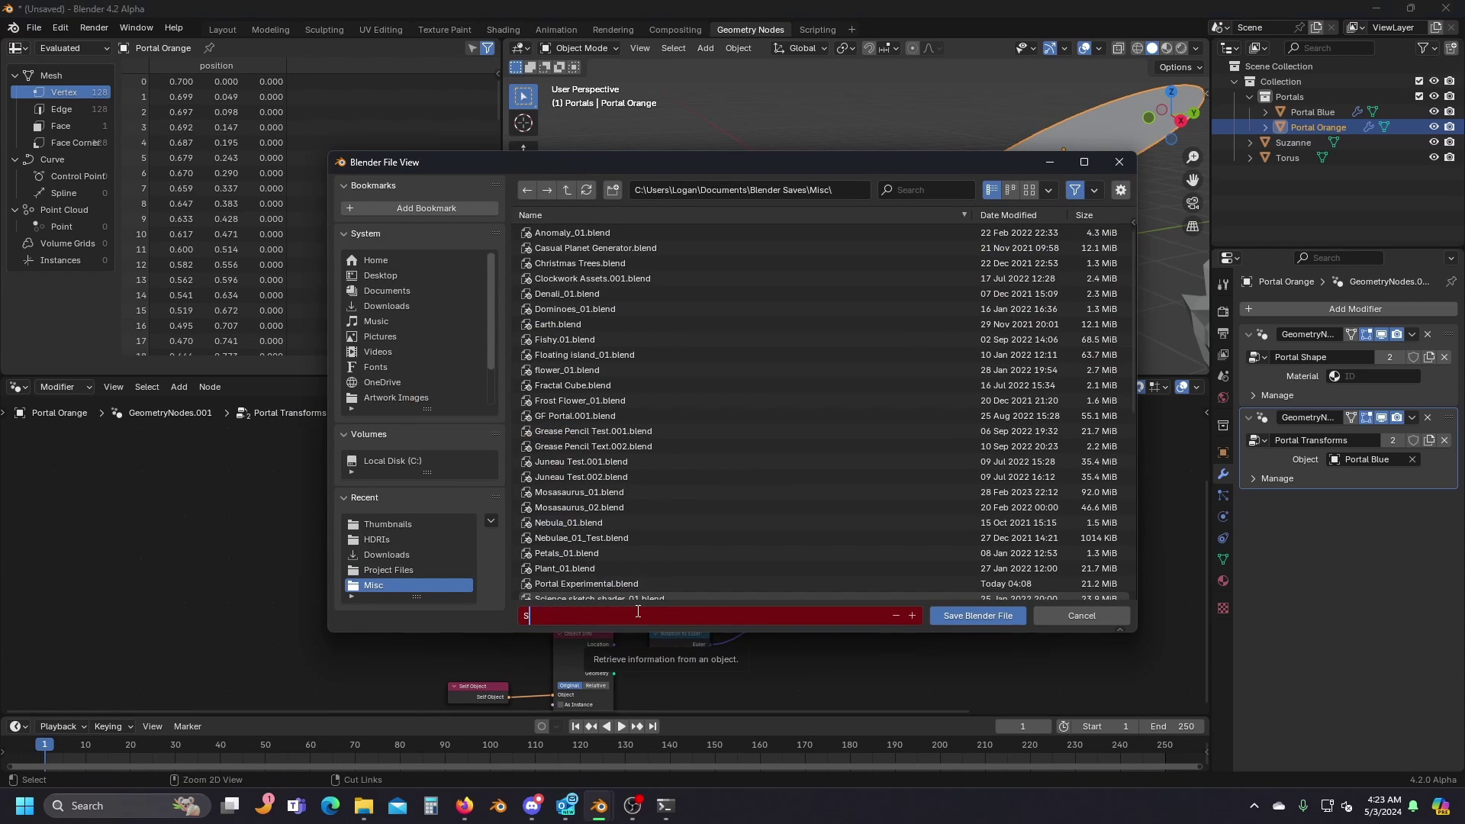
pyautogui.write('ubscribeforfunzies.blend')
pyautogui.press('Return')
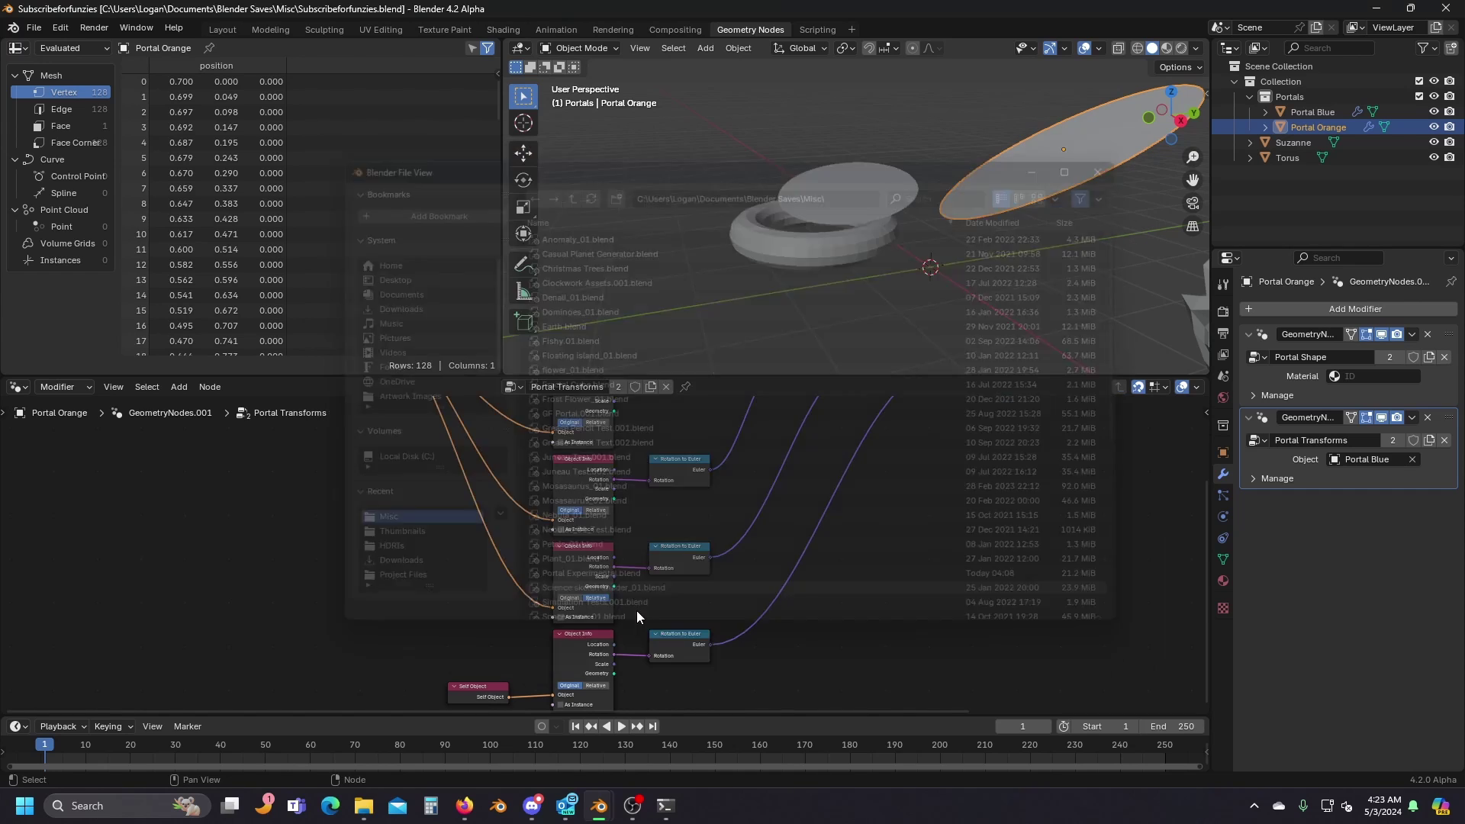
pyautogui.scroll(-3, 827, 529)
pyautogui.moveTo(799, 528); pyautogui.dragTo(755, 607, button='middle')
pyautogui.scroll(2, 755, 607)
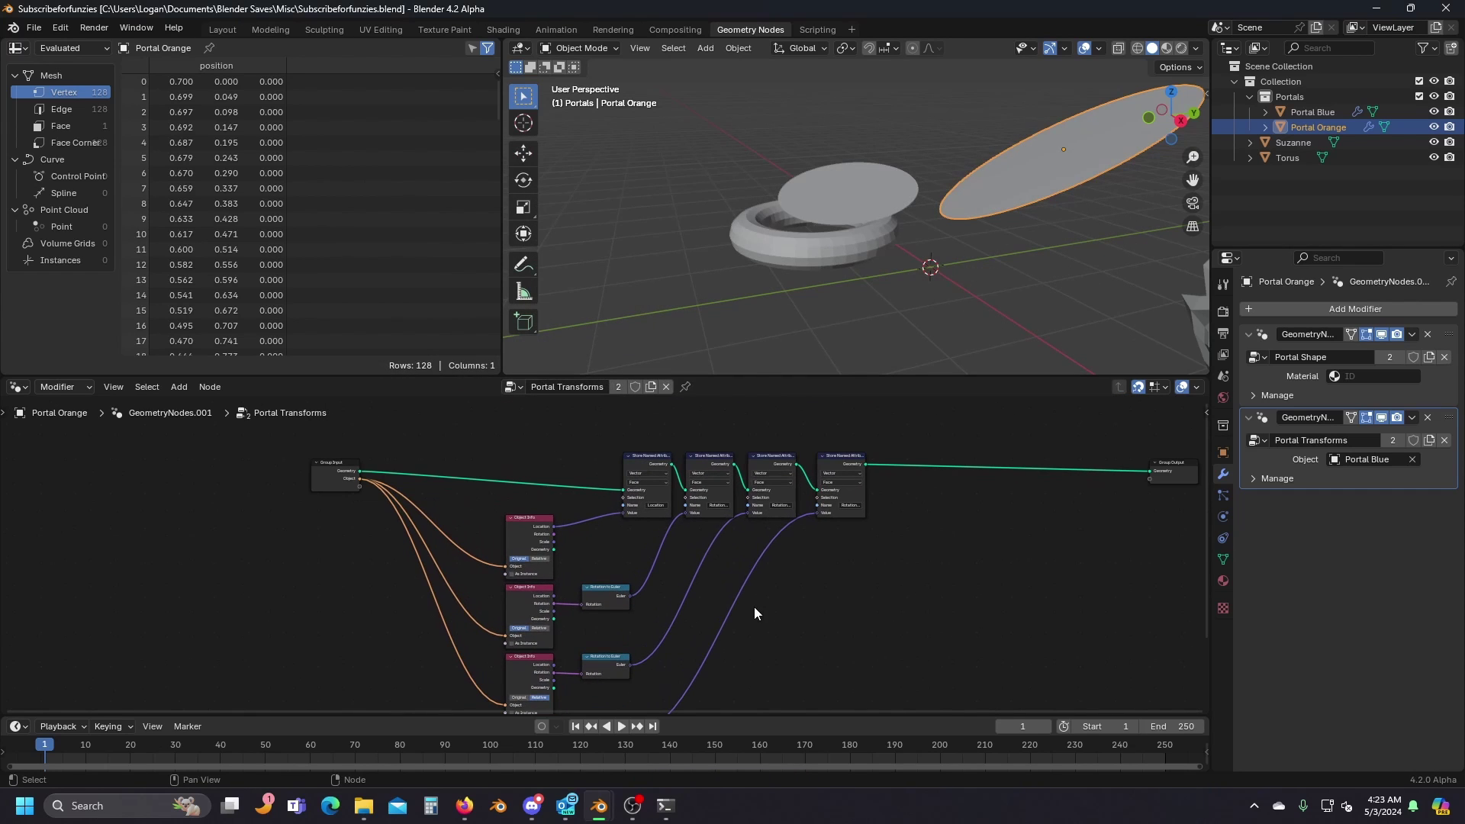
pyautogui.press('Return')
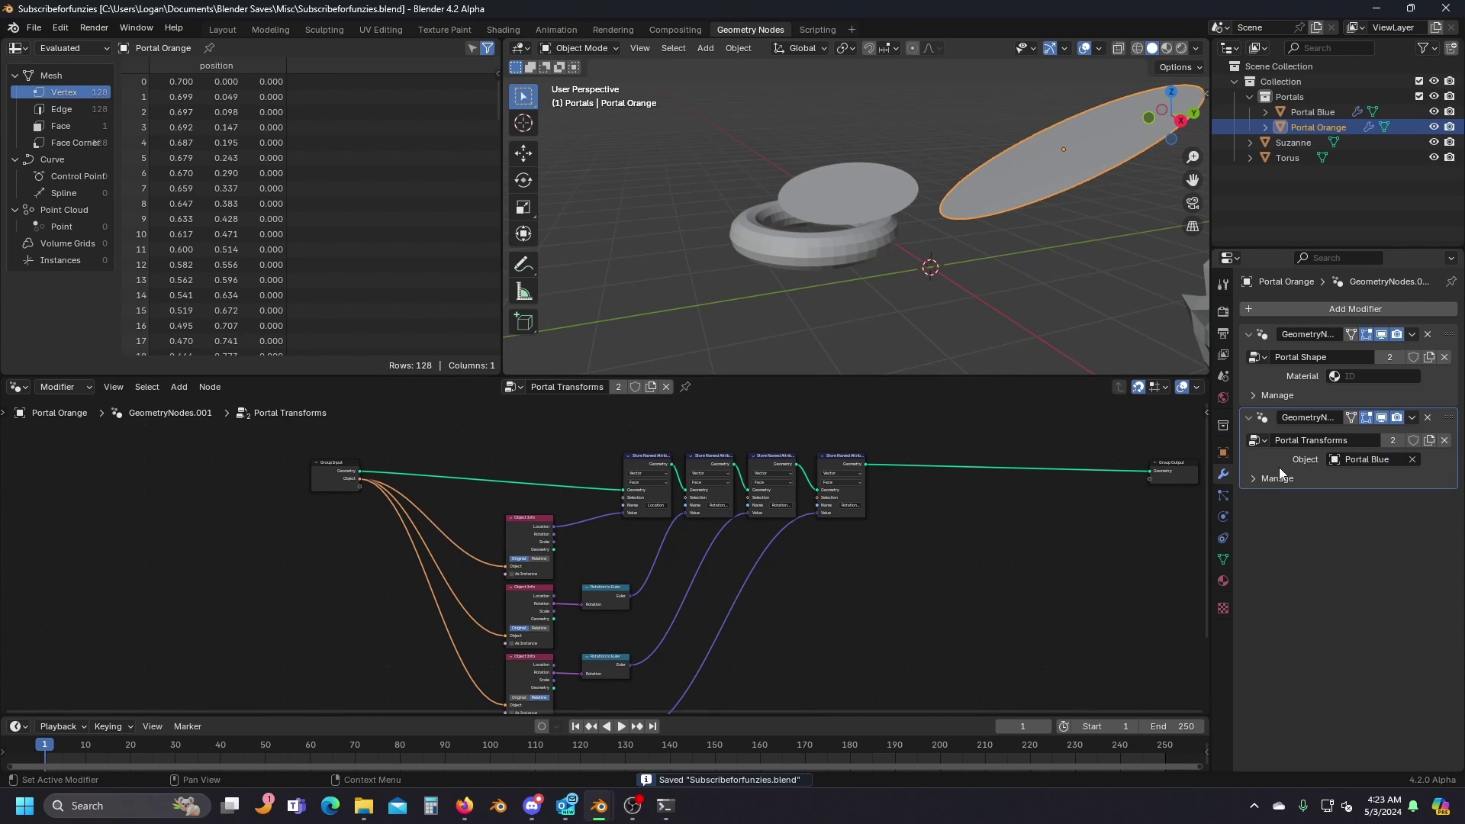
# Set Portal Orange as the Object in Portal Blue's Portal Transforms modifier.
pyautogui.click(1330, 110)
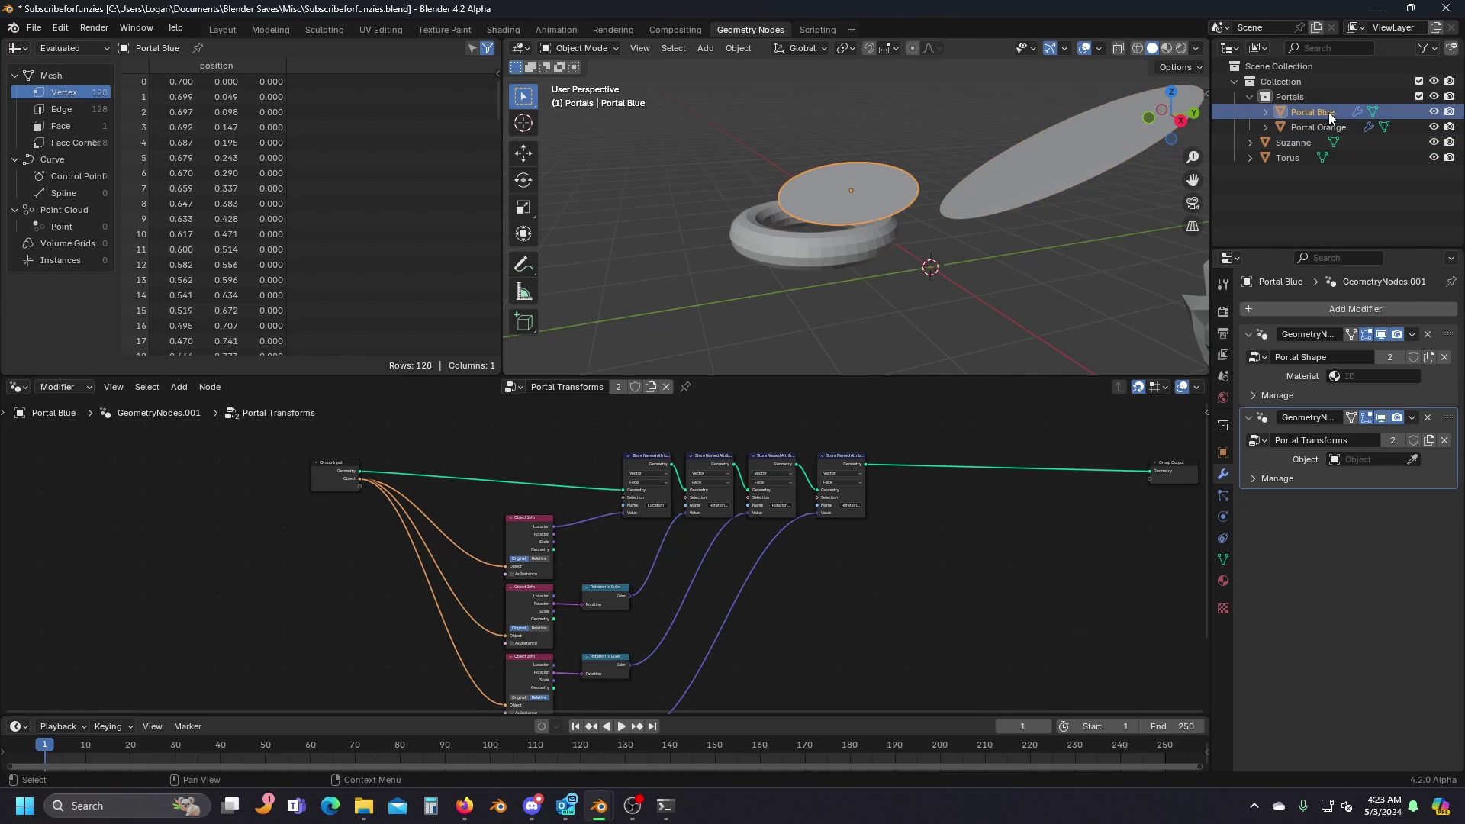
pyautogui.click(1417, 457)
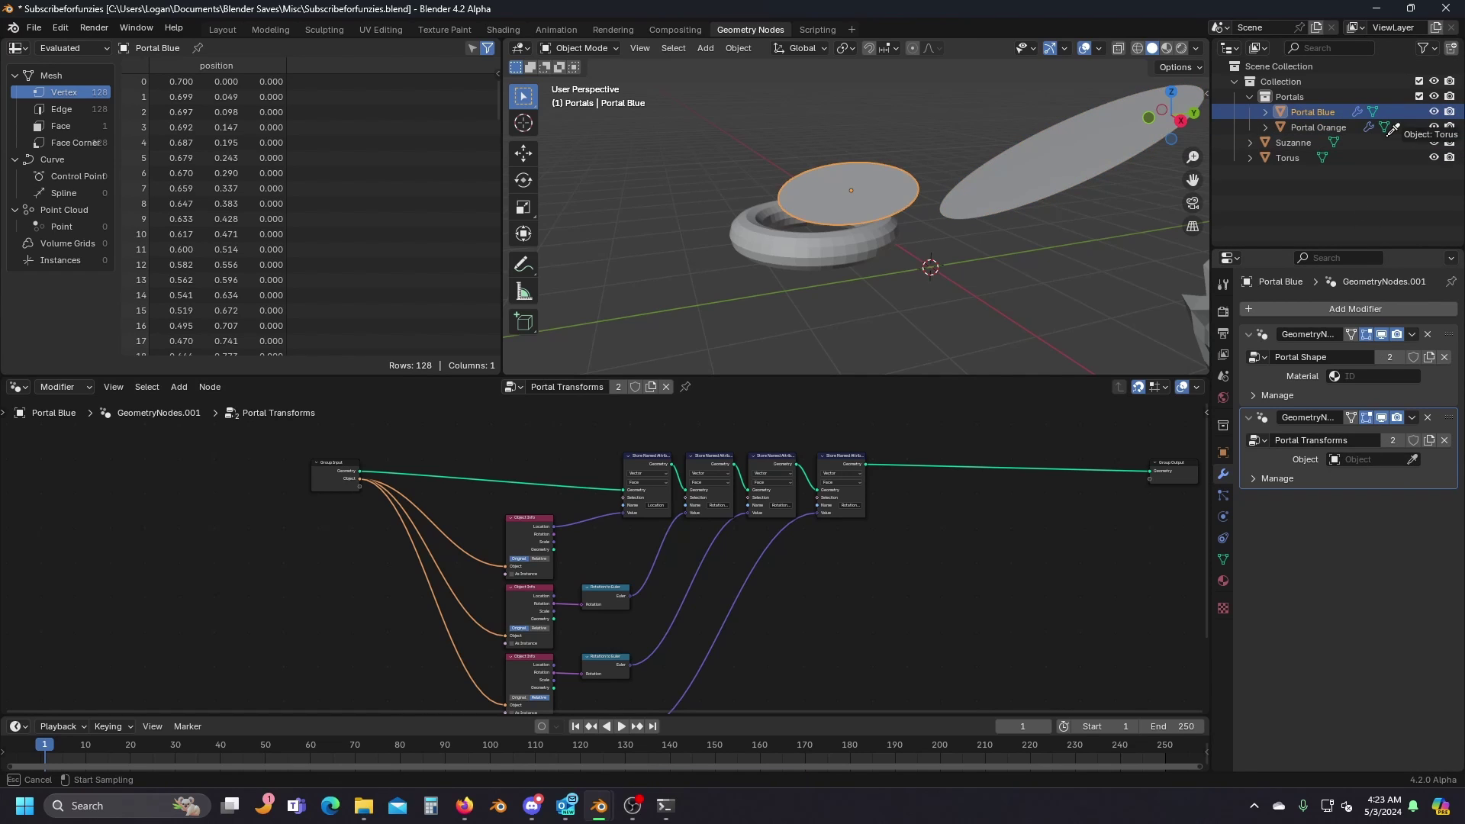
pyautogui.click(1333, 130)
pyautogui.click(1001, 324)
pyautogui.press('Home')
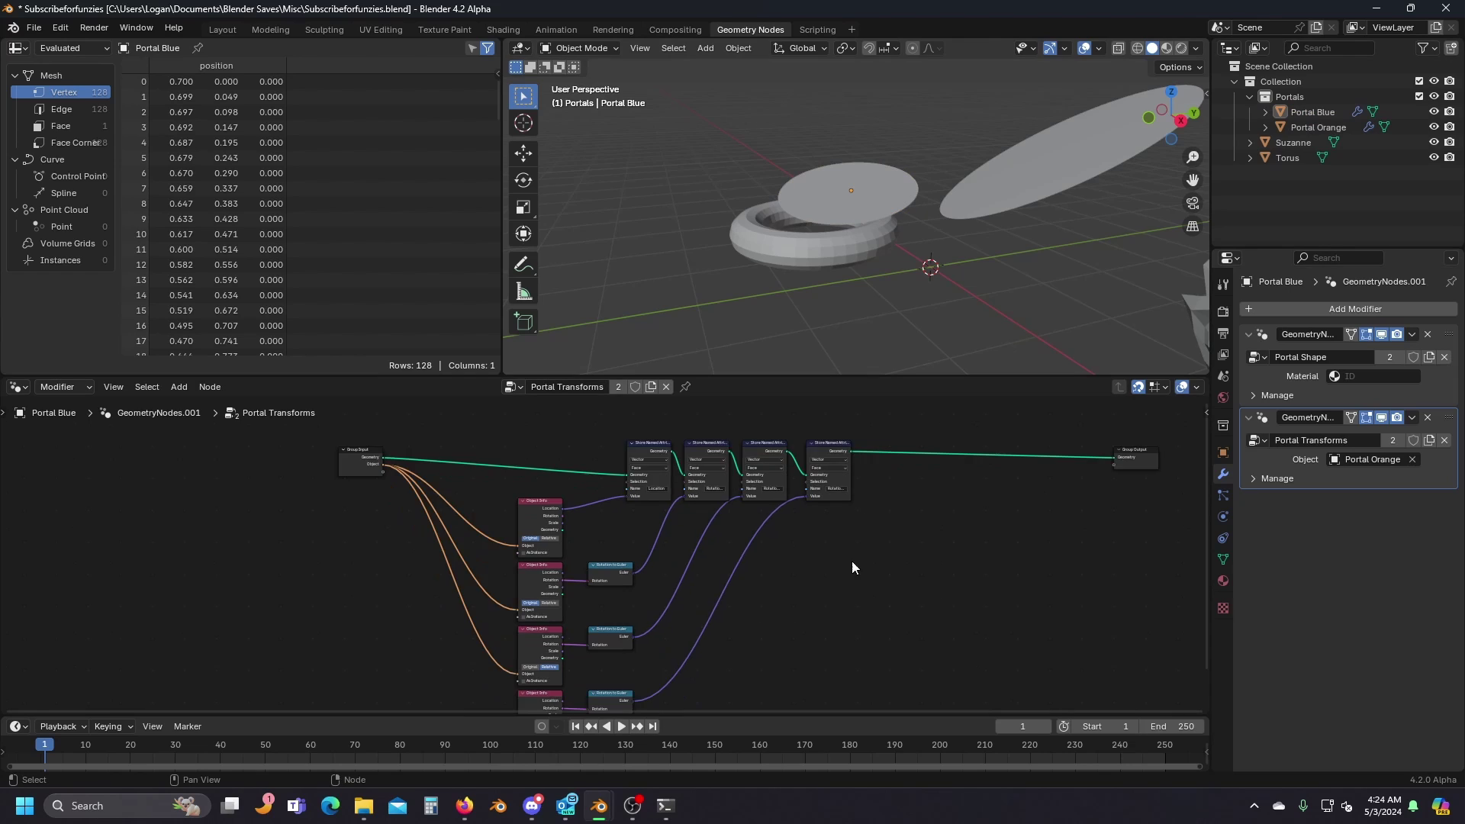
pyautogui.moveTo(812, 594); pyautogui.dragTo(839, 546, button='middle')
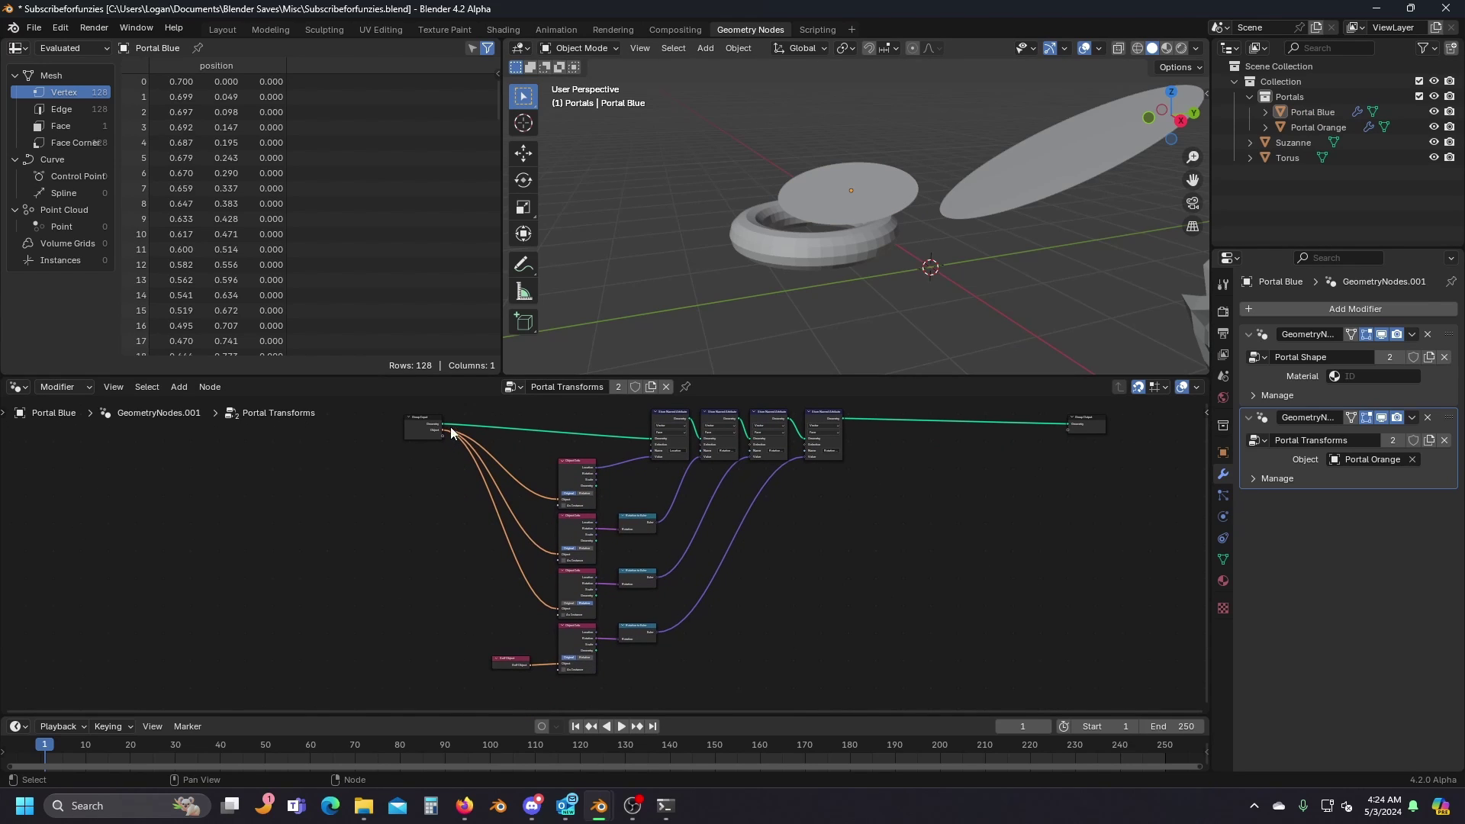
pyautogui.moveTo(456, 409); pyautogui.dragTo(910, 676)
pyautogui.click(873, 571)
# Switch to the Shading workspace and display the viewport in rendered shading.
pyautogui.hotkey('ctrl', 'pageup')
pyautogui.hotkey('ctrl', 'pageup')
pyautogui.hotkey('ctrl', 'pageup')
pyautogui.hotkey('ctrl', 'pageup')
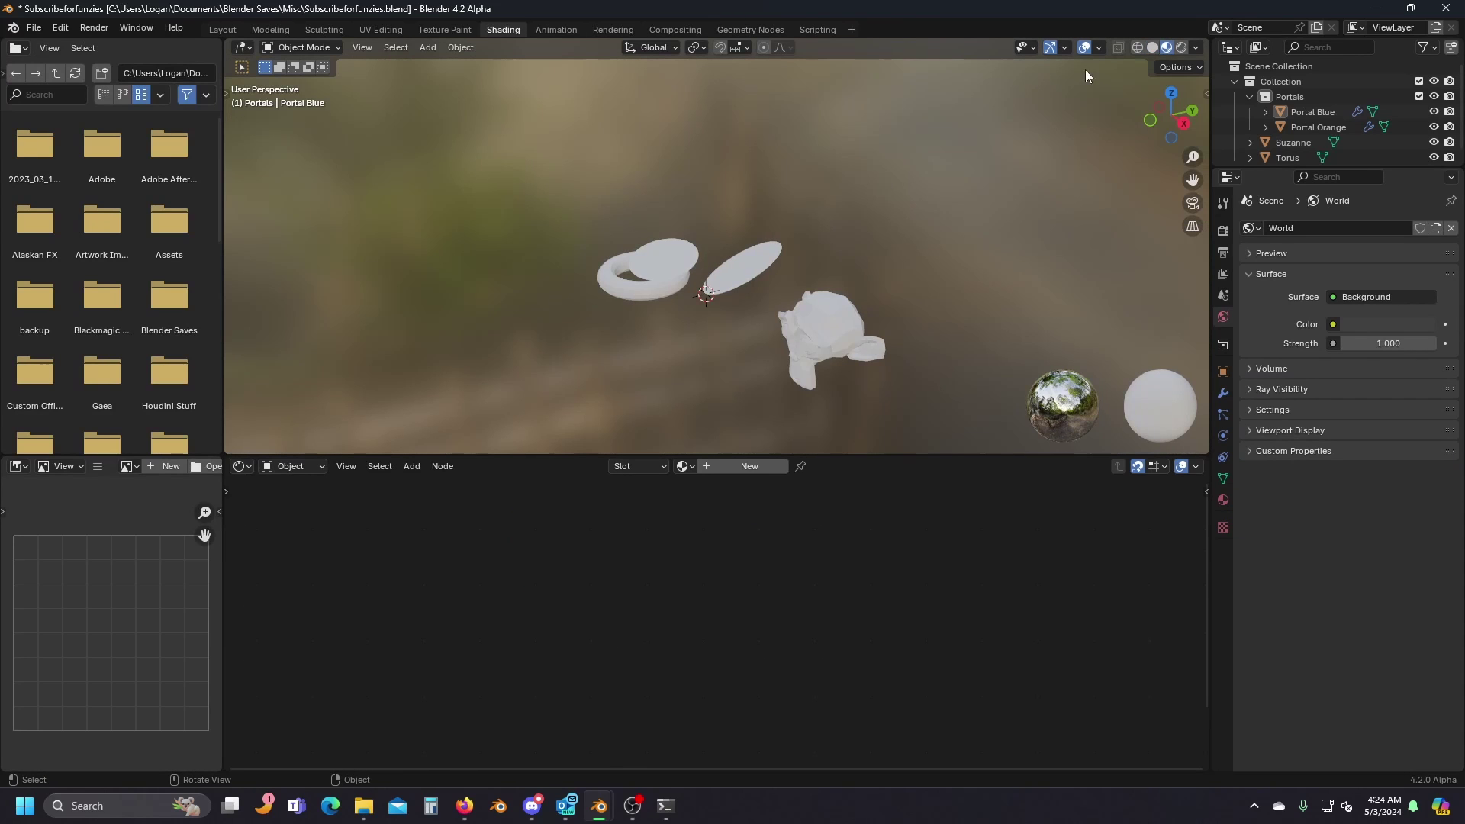
pyautogui.click(1180, 48)
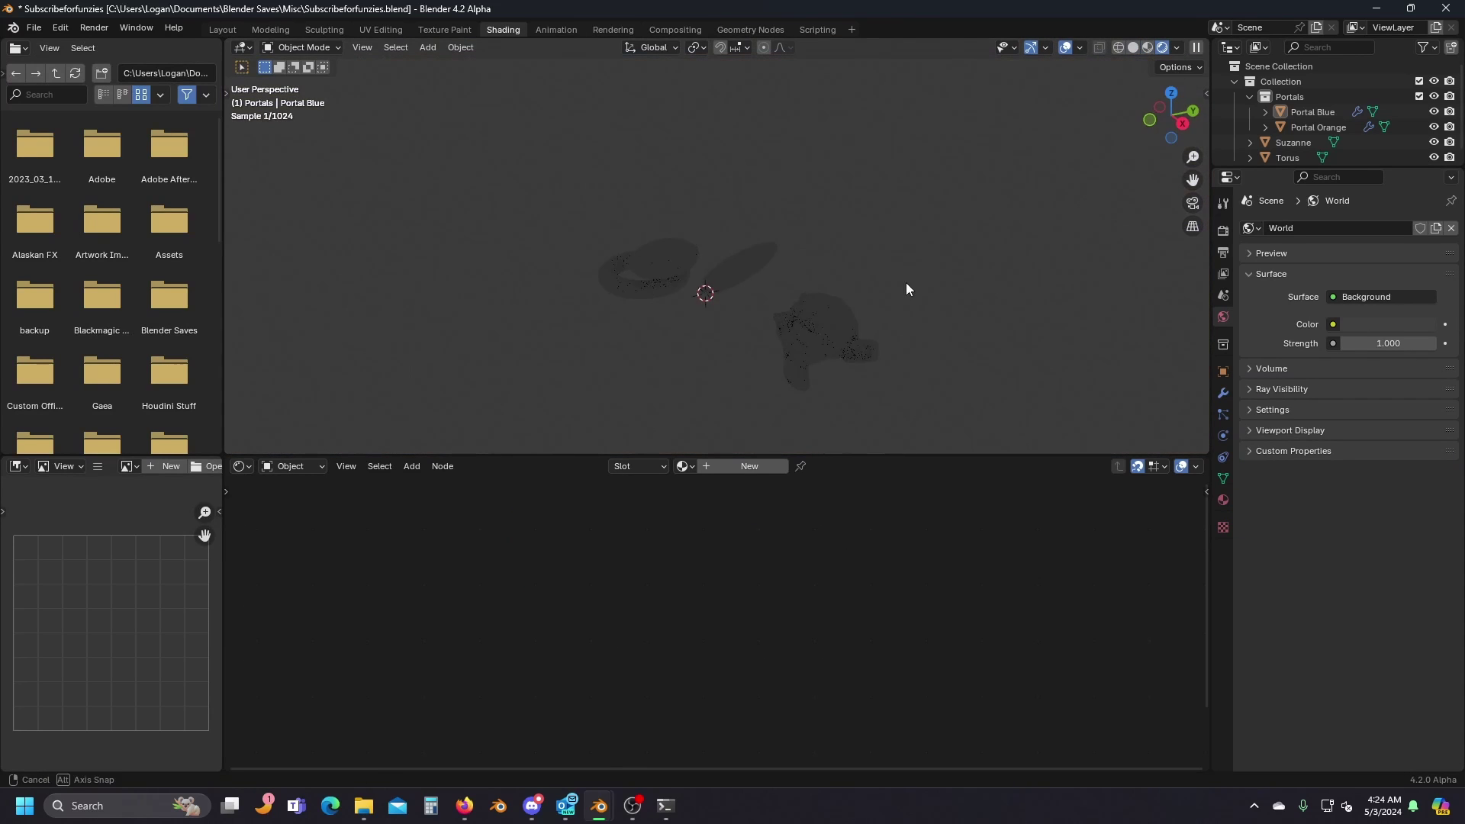
pyautogui.moveTo(905, 283)
pyautogui.mouseDown(button='middle')
pyautogui.moveTo(779, 273)
pyautogui.moveTo(794, 344)
pyautogui.mouseUp(button='middle')
# Show the World shader nodes and add an Environment Texture node before the Background node.
pyautogui.click(299, 471)
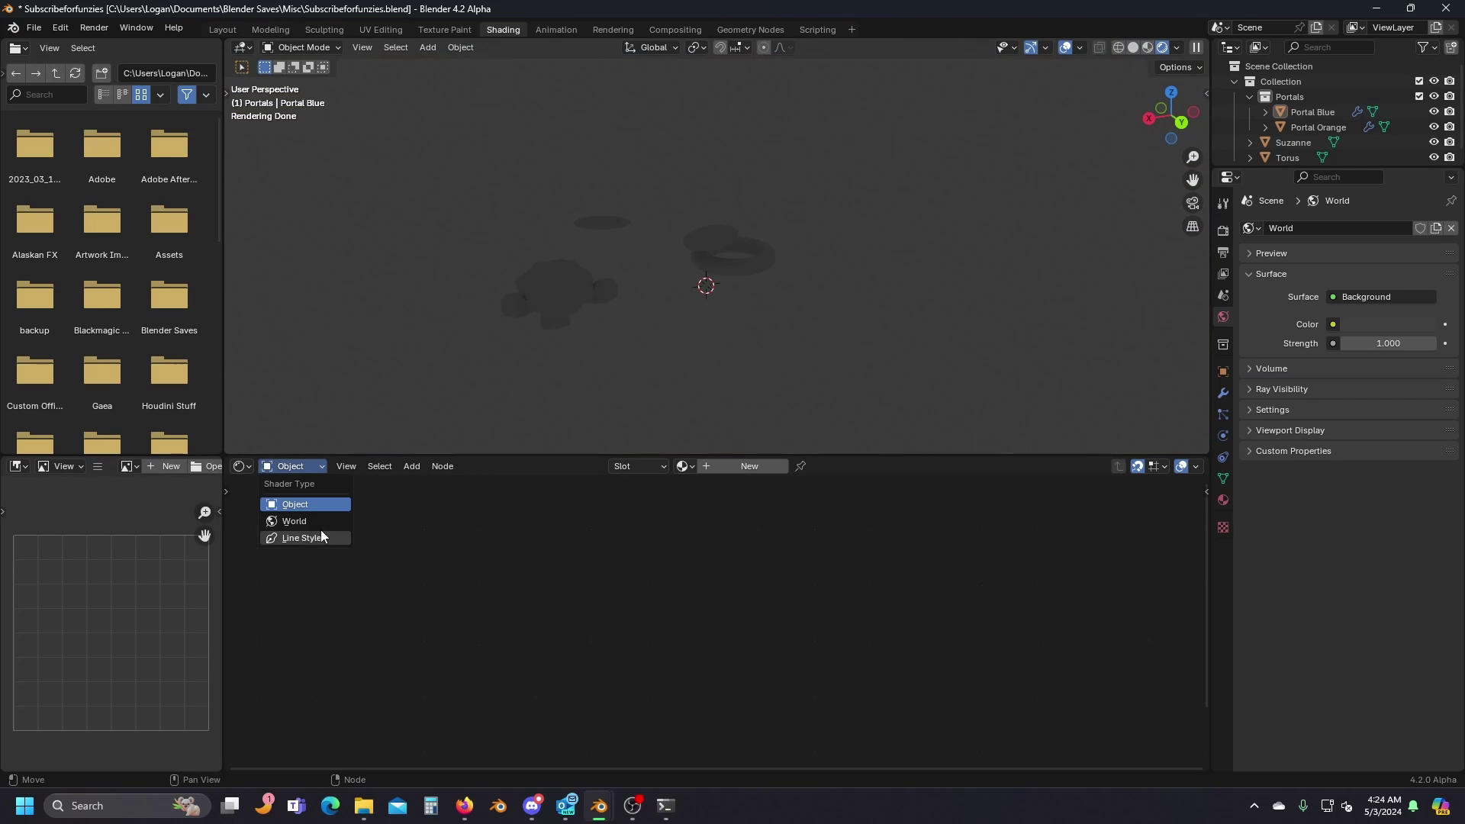
pyautogui.click(305, 522)
pyautogui.press('Home')
pyautogui.hotkey('shift', 'a')
pyautogui.write('env')
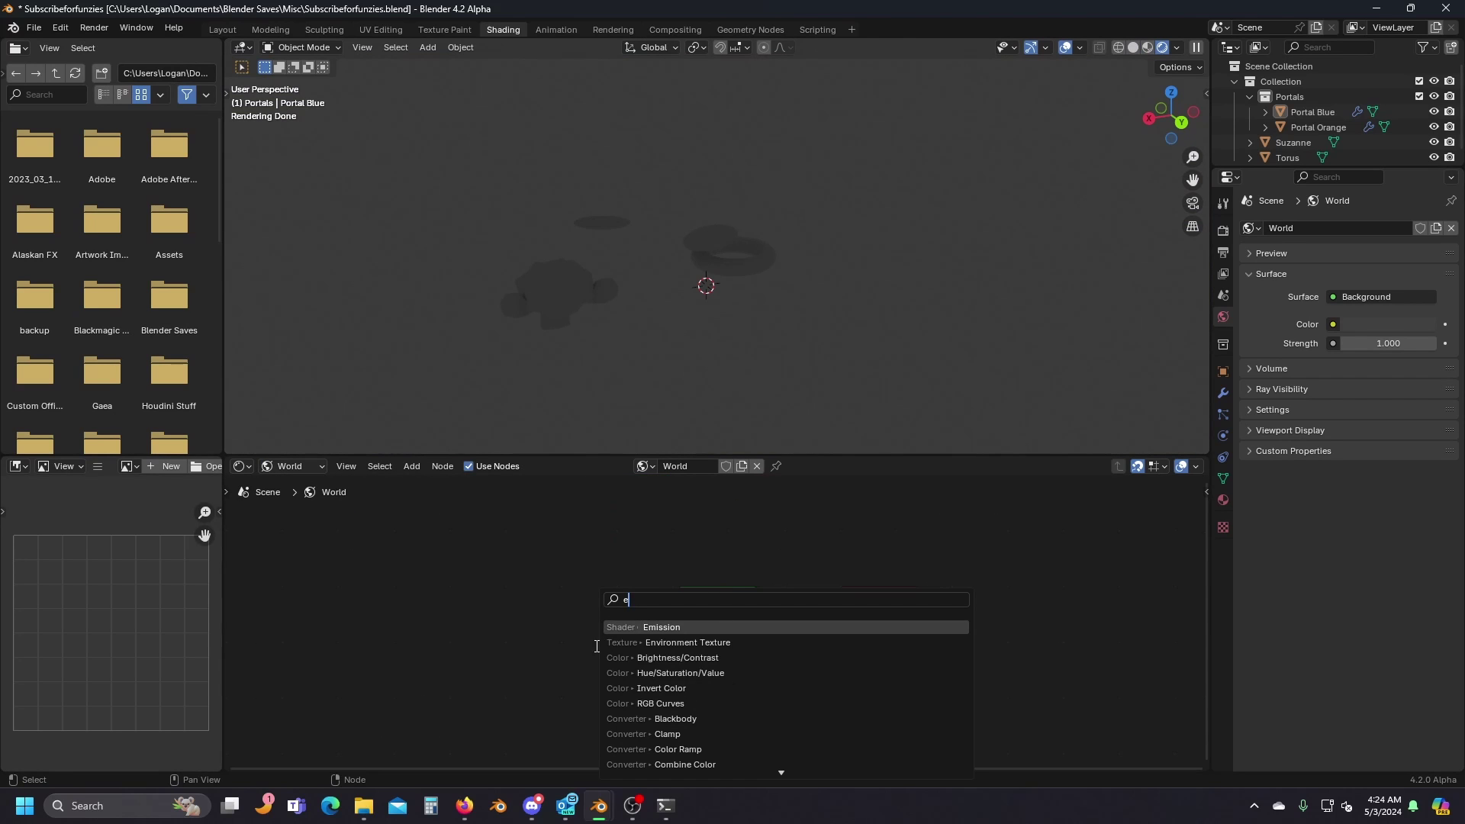
pyautogui.press('Return')
pyautogui.click(511, 597)
# Load studio_small_02_4k.exr from the HDRIs folder into the Environment Texture and link its Color to the Background node's Color.
pyautogui.click(566, 610)
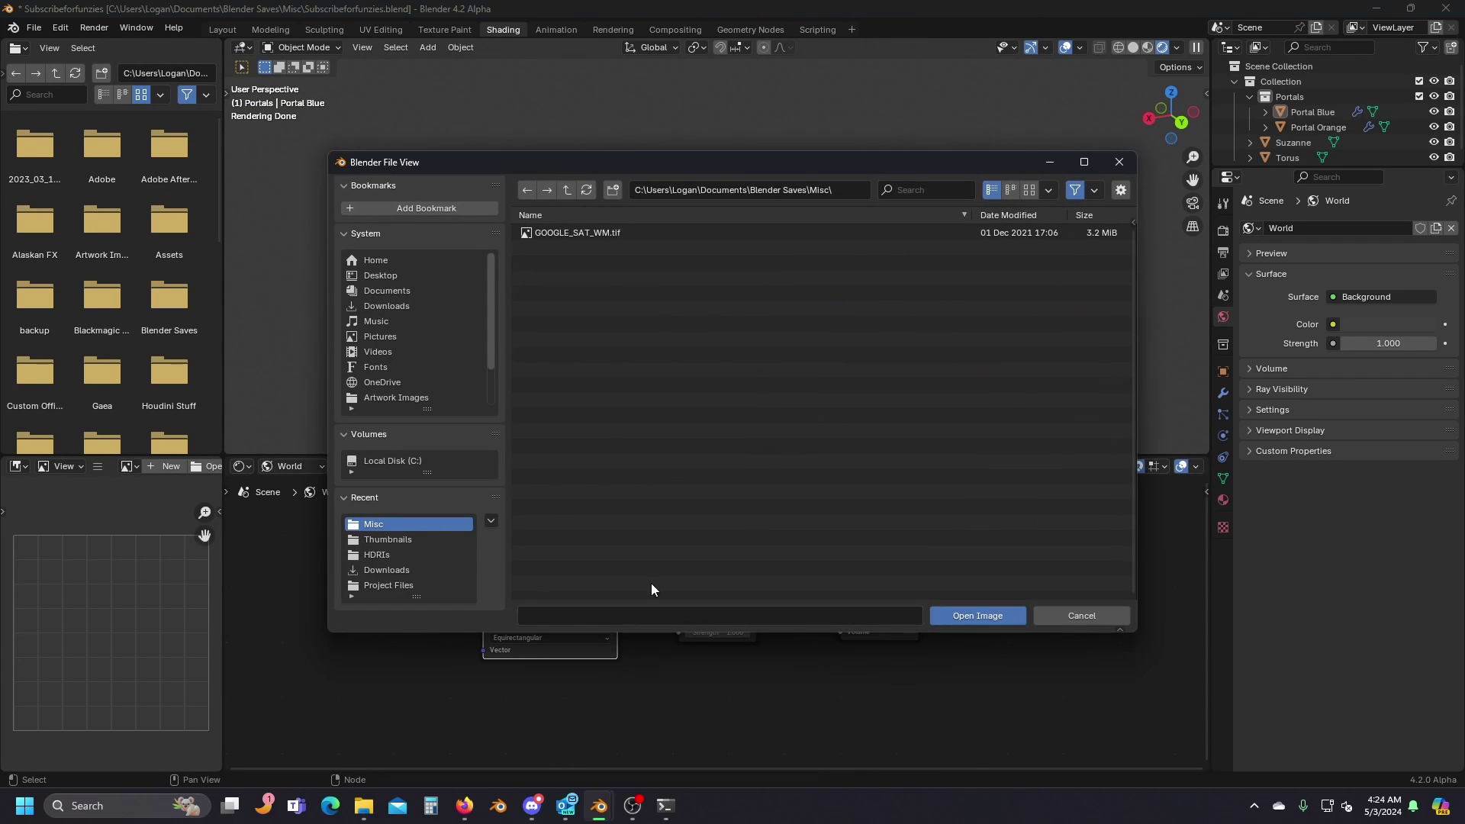
pyautogui.click(412, 555)
pyautogui.doubleClick(616, 505)
pyautogui.scroll(2, 612, 592)
pyautogui.moveTo(601, 590); pyautogui.dragTo(672, 620)
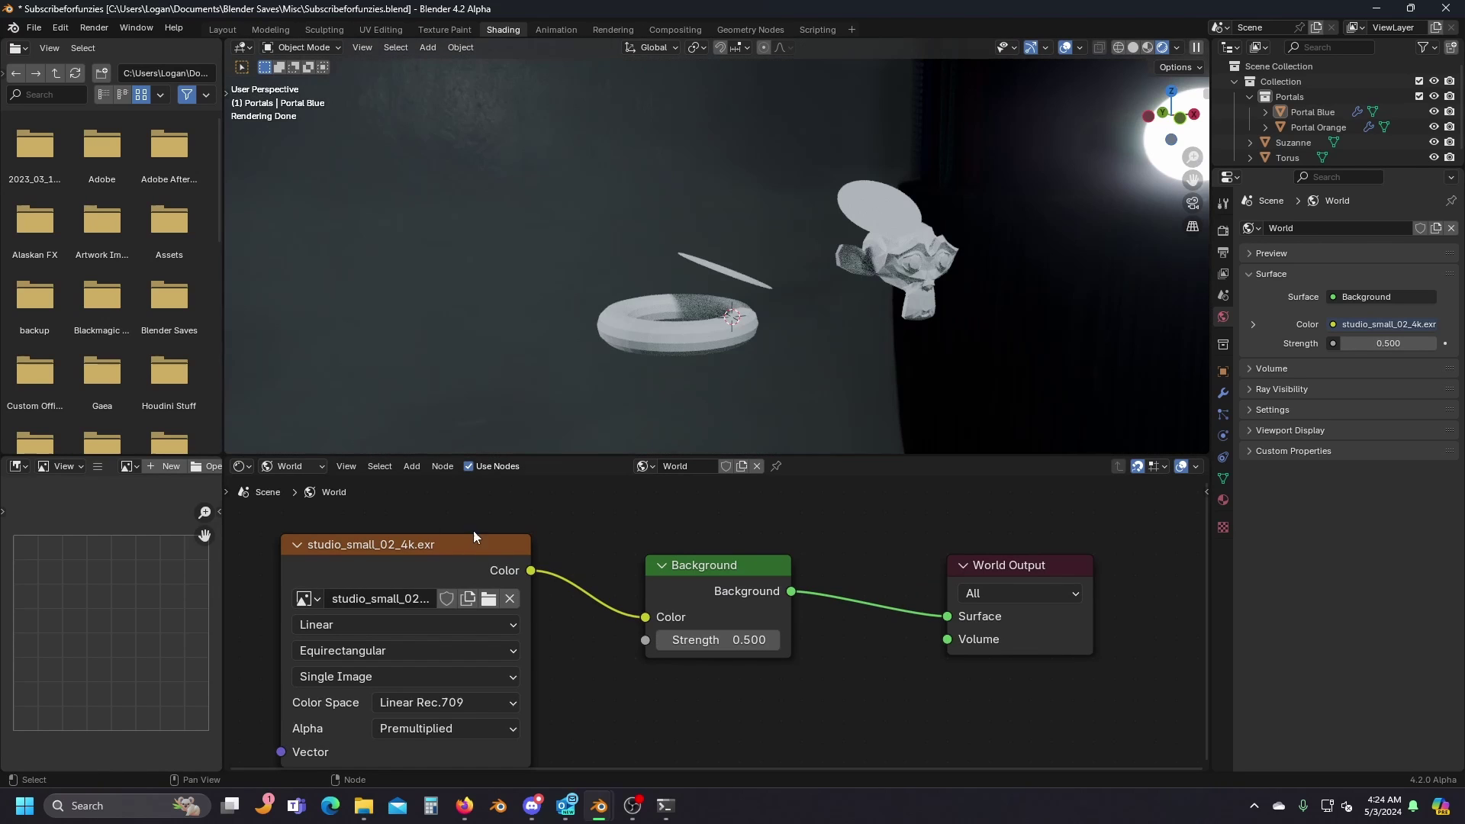
# Switch the shader editor back to Object shaders and orbit the viewport to face the portals and Suzanne.
pyautogui.click(290, 466)
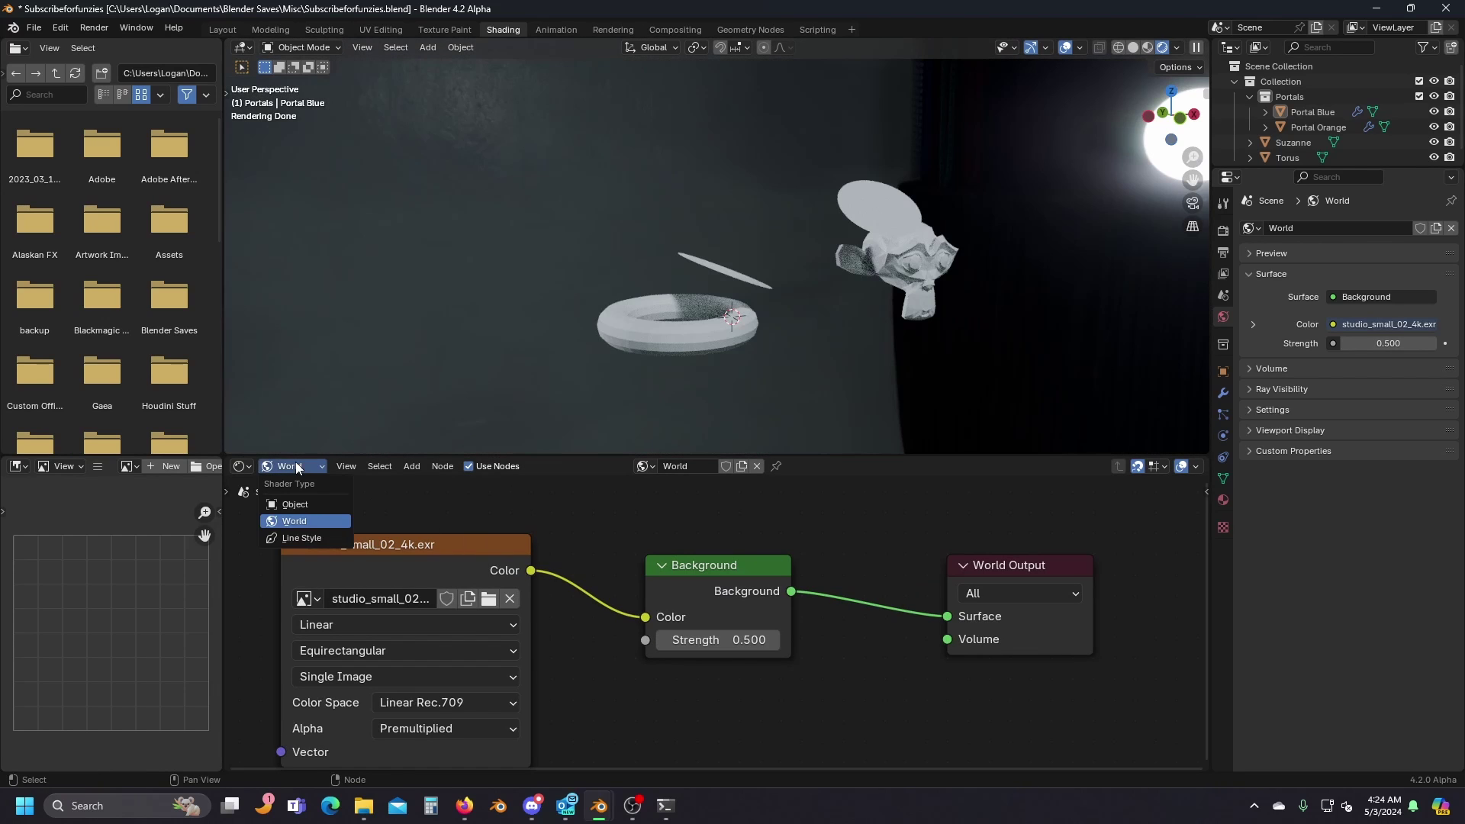
pyautogui.click(294, 500)
pyautogui.moveTo(831, 263); pyautogui.dragTo(803, 199, button='middle')
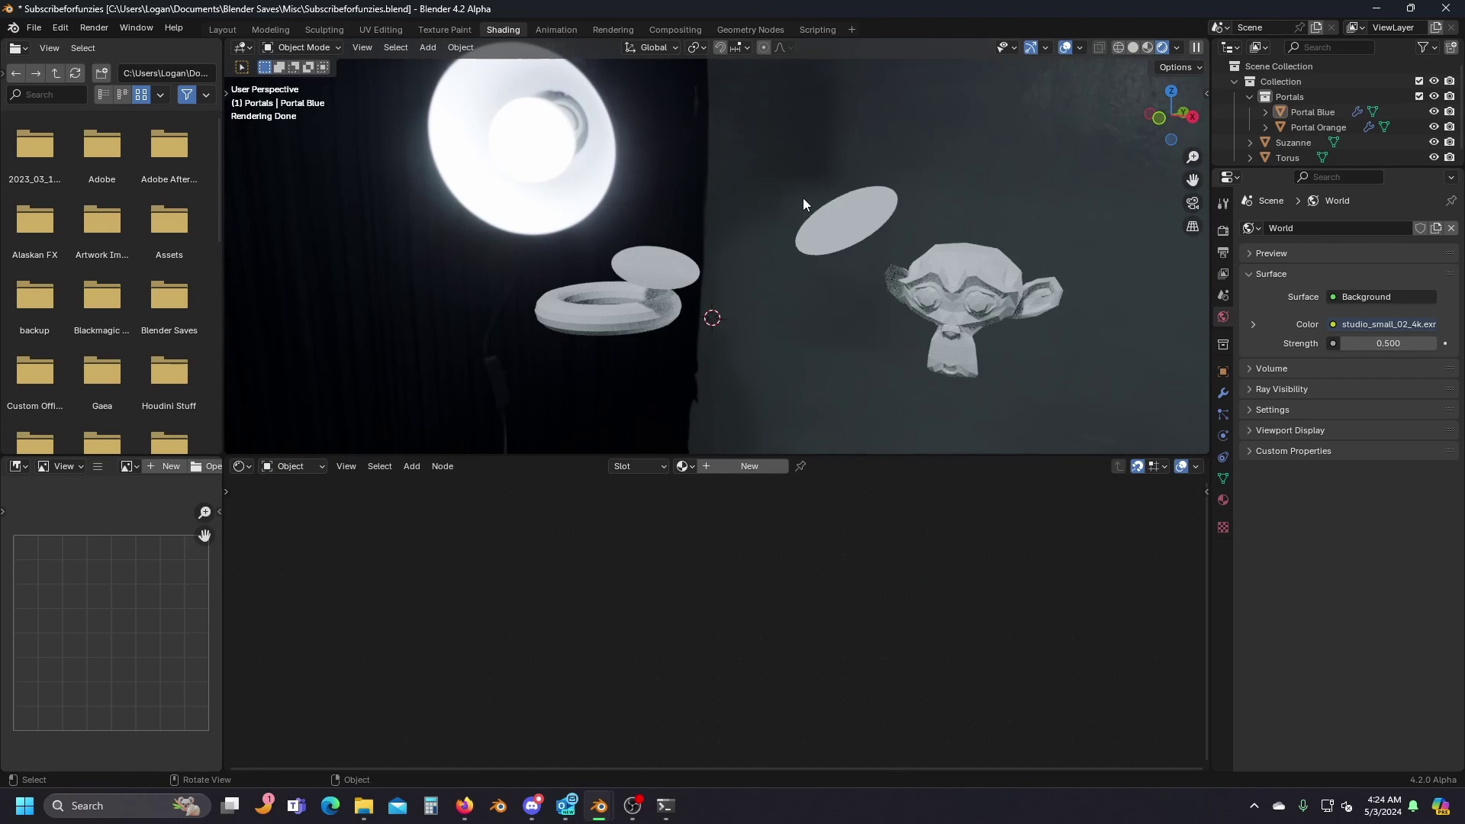
# Select the orange portal and rename its material to Portal.
pyautogui.click(853, 207)
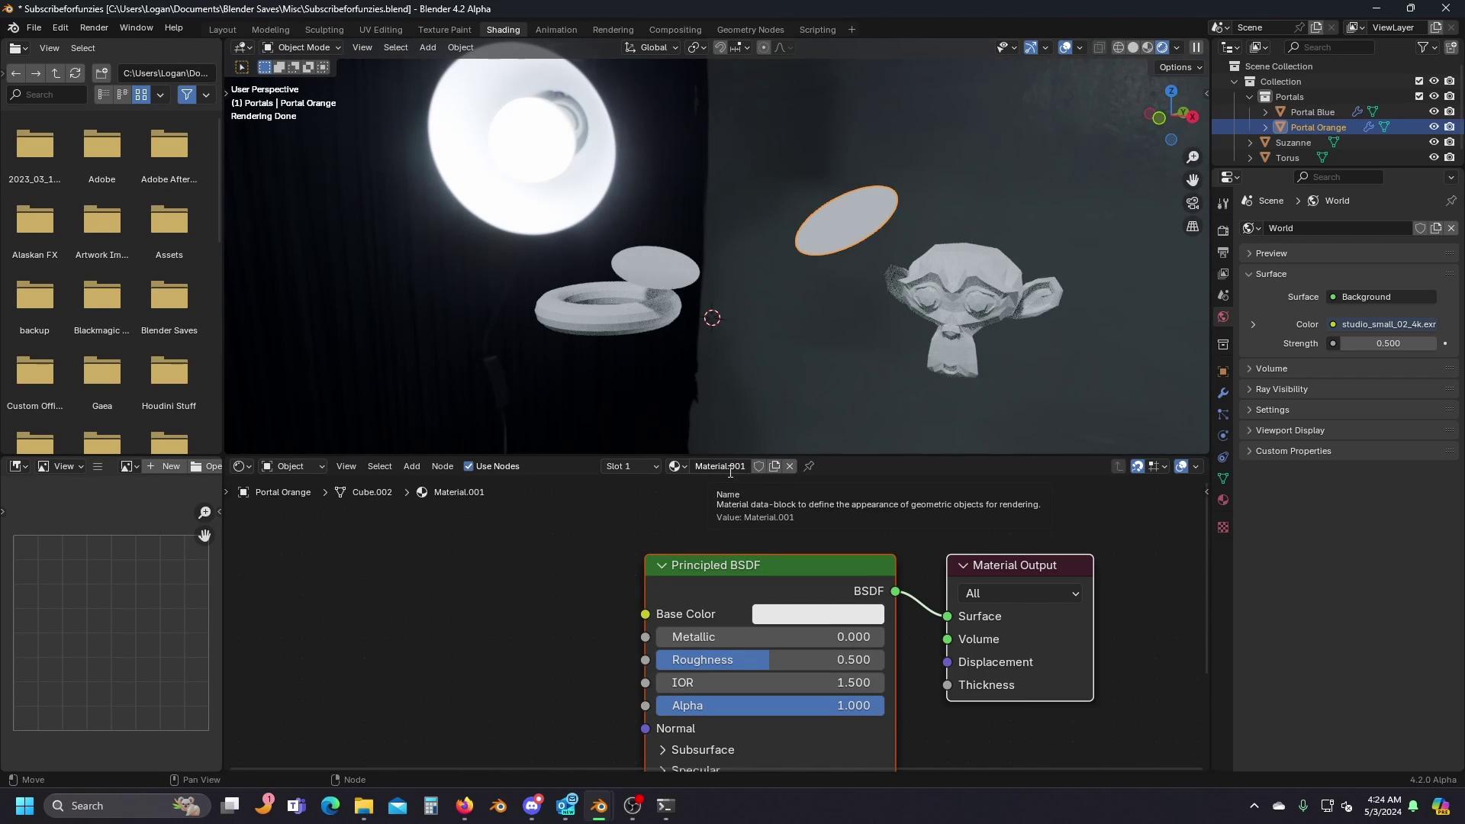
pyautogui.click(730, 471)
pyautogui.write('Portal')
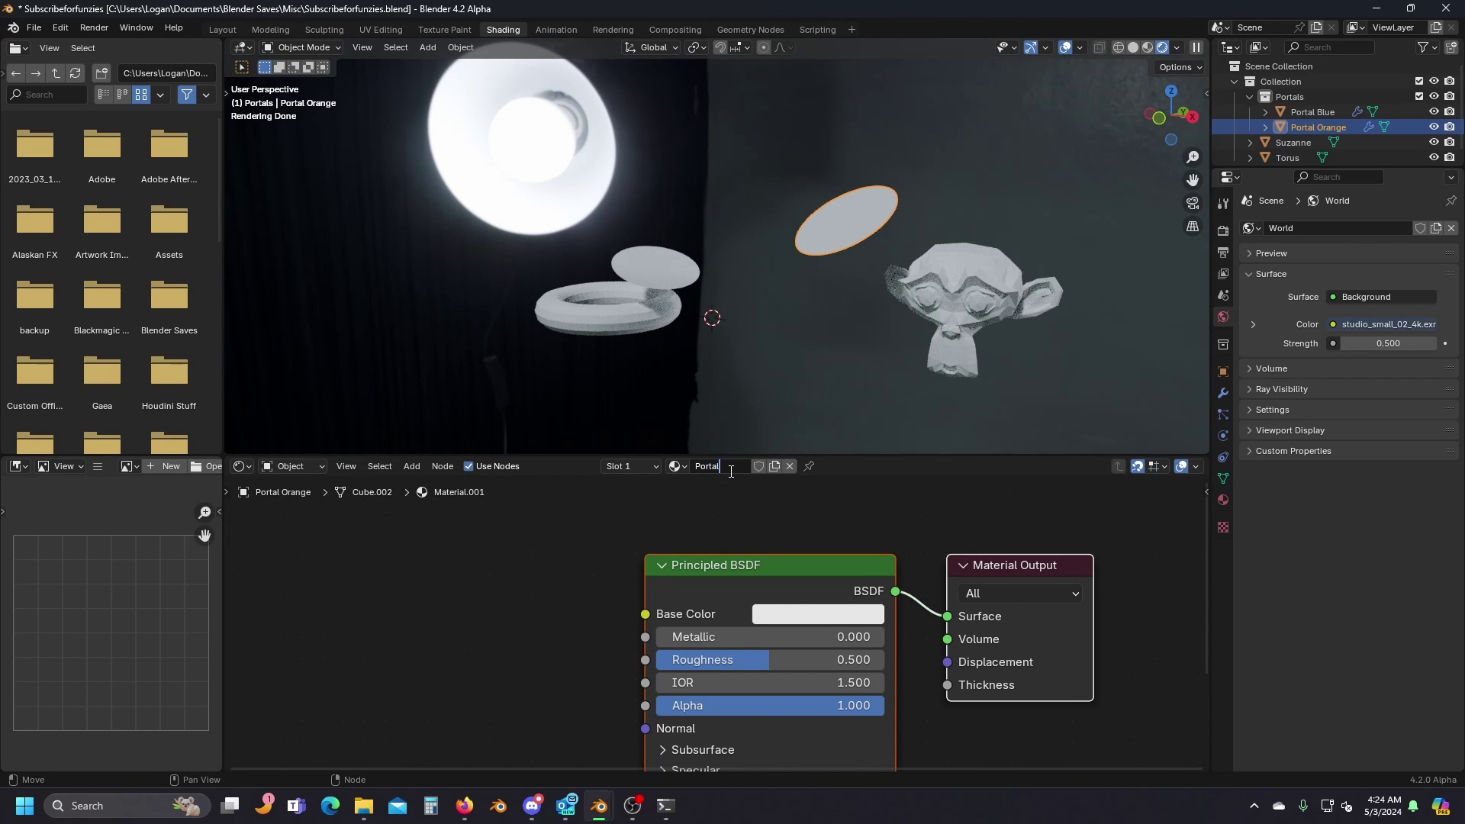
pyautogui.press('Return')
# Assign the Portal material in the Portal Shape modifier of both Portal Blue and Portal Orange.
pyautogui.click(1324, 112)
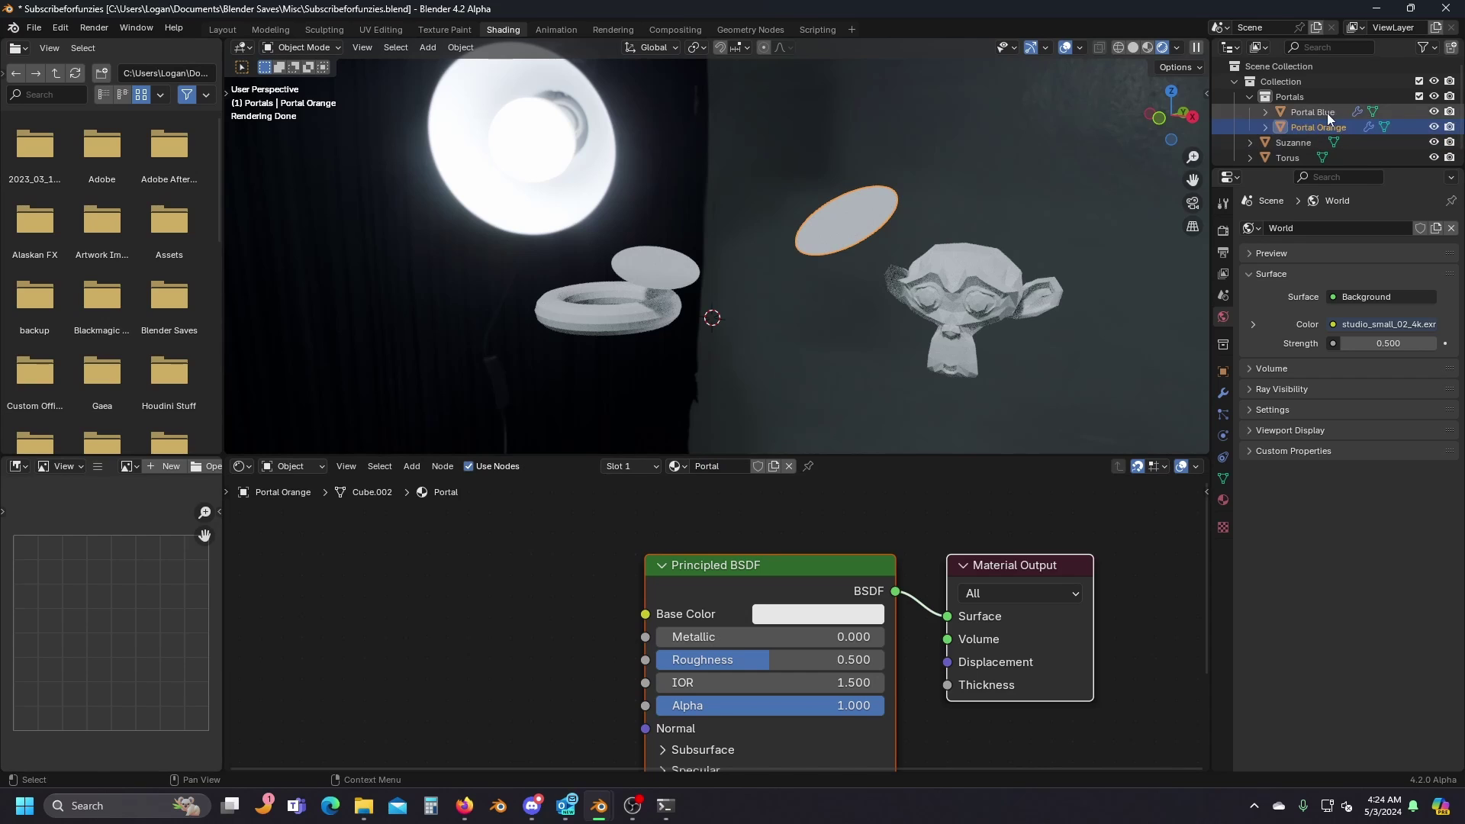
pyautogui.click(1223, 393)
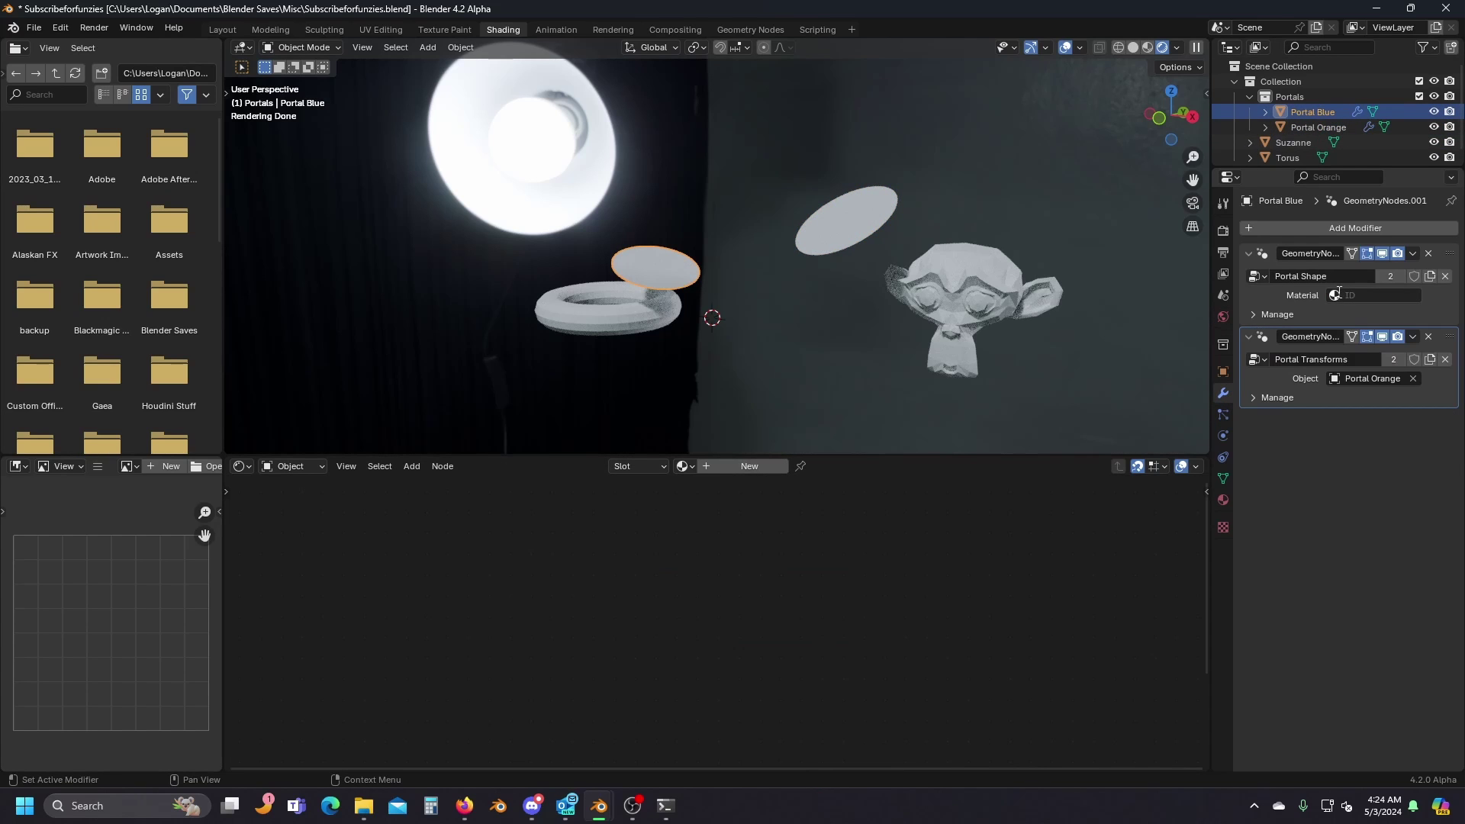
pyautogui.click(1348, 296)
pyautogui.click(1320, 353)
pyautogui.click(1328, 127)
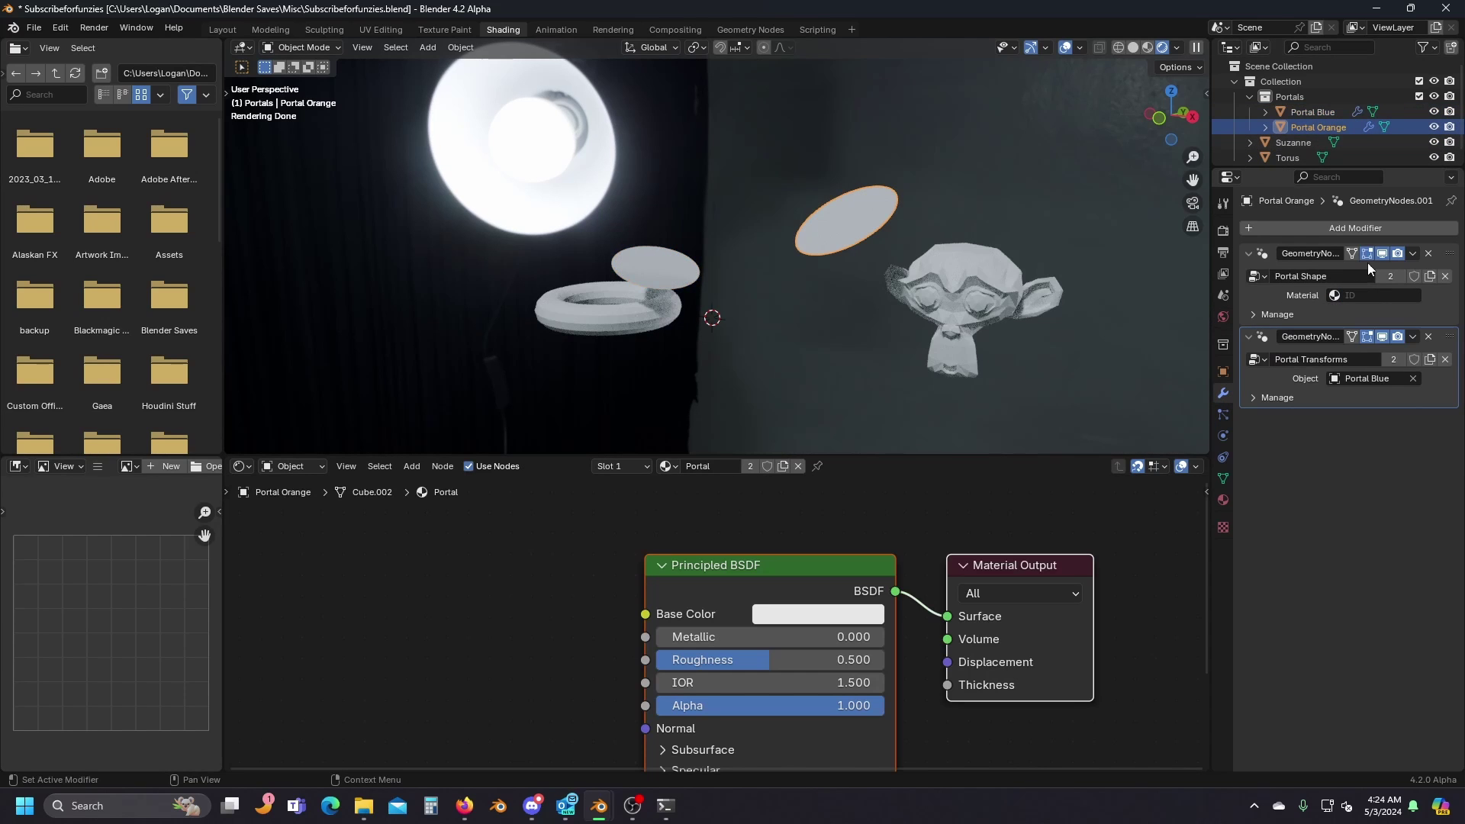
pyautogui.click(1372, 378)
pyautogui.click(1347, 348)
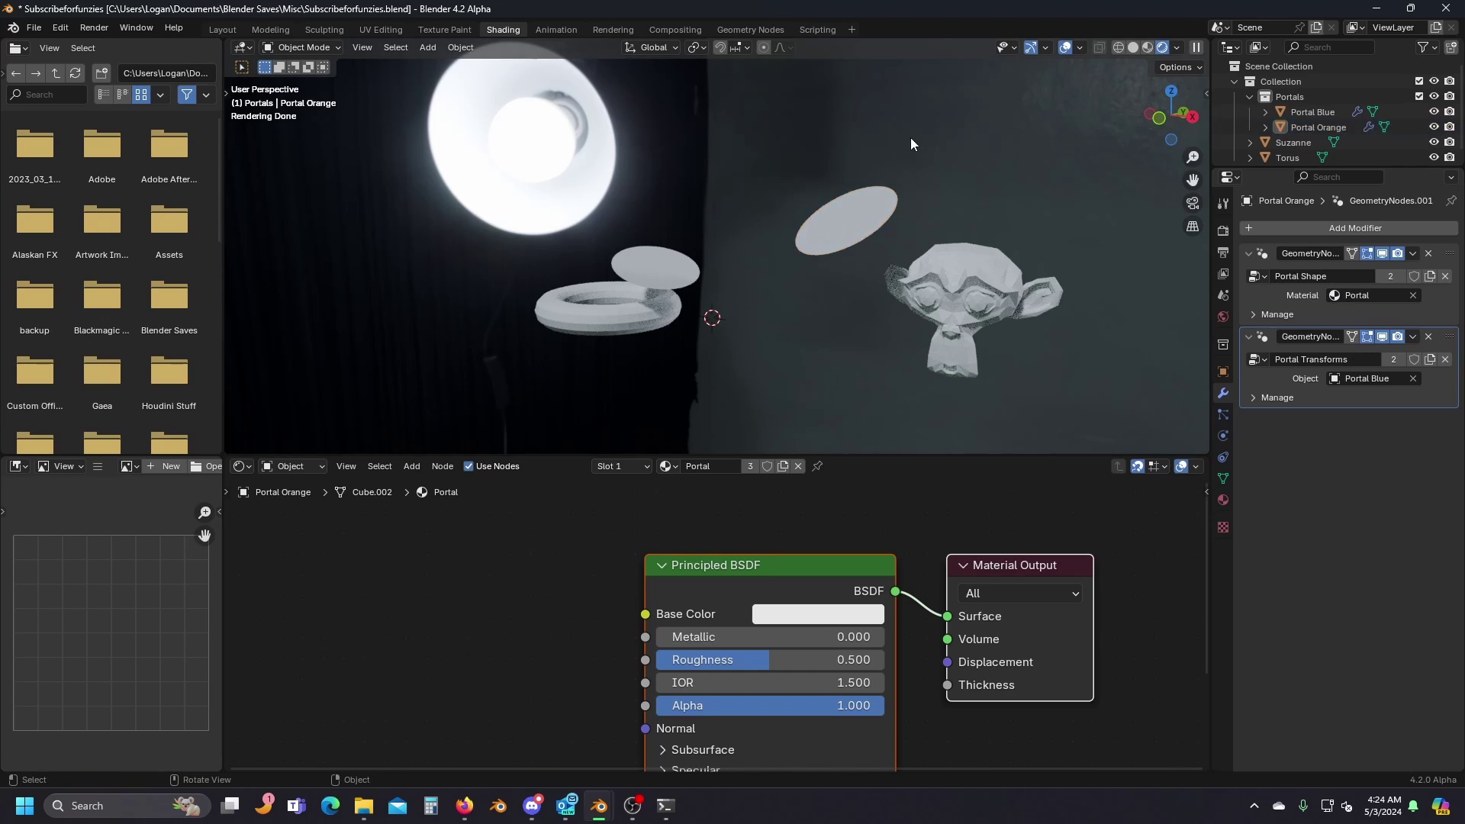
# Replace the Portal material's Principled BSDF with a Ray Portal BSDF linked to the Material Output's Surface.
pyautogui.press('x')
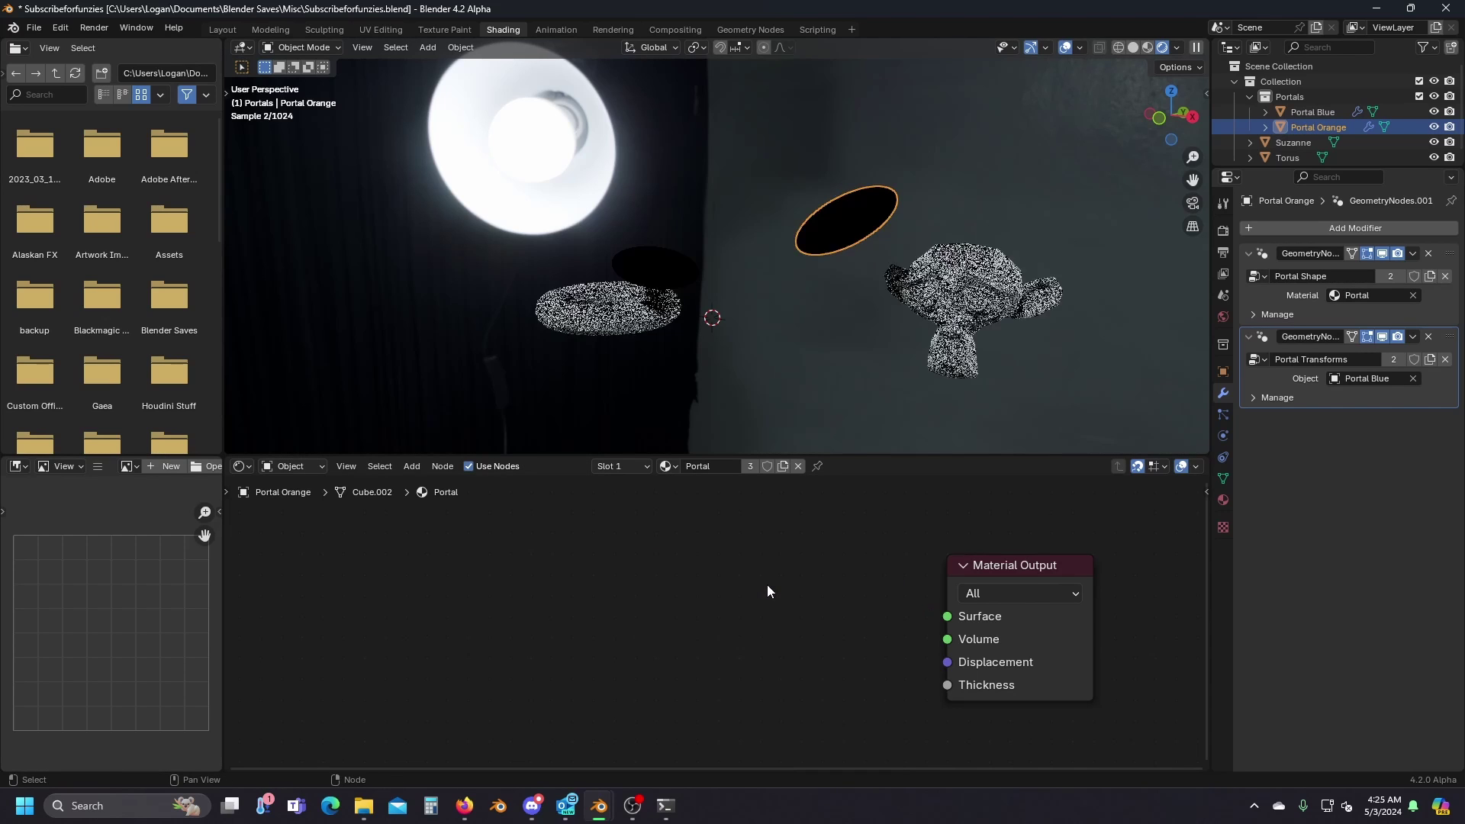
pyautogui.scroll(-3, 757, 585)
pyautogui.moveTo(757, 584); pyautogui.dragTo(832, 594, button='middle')
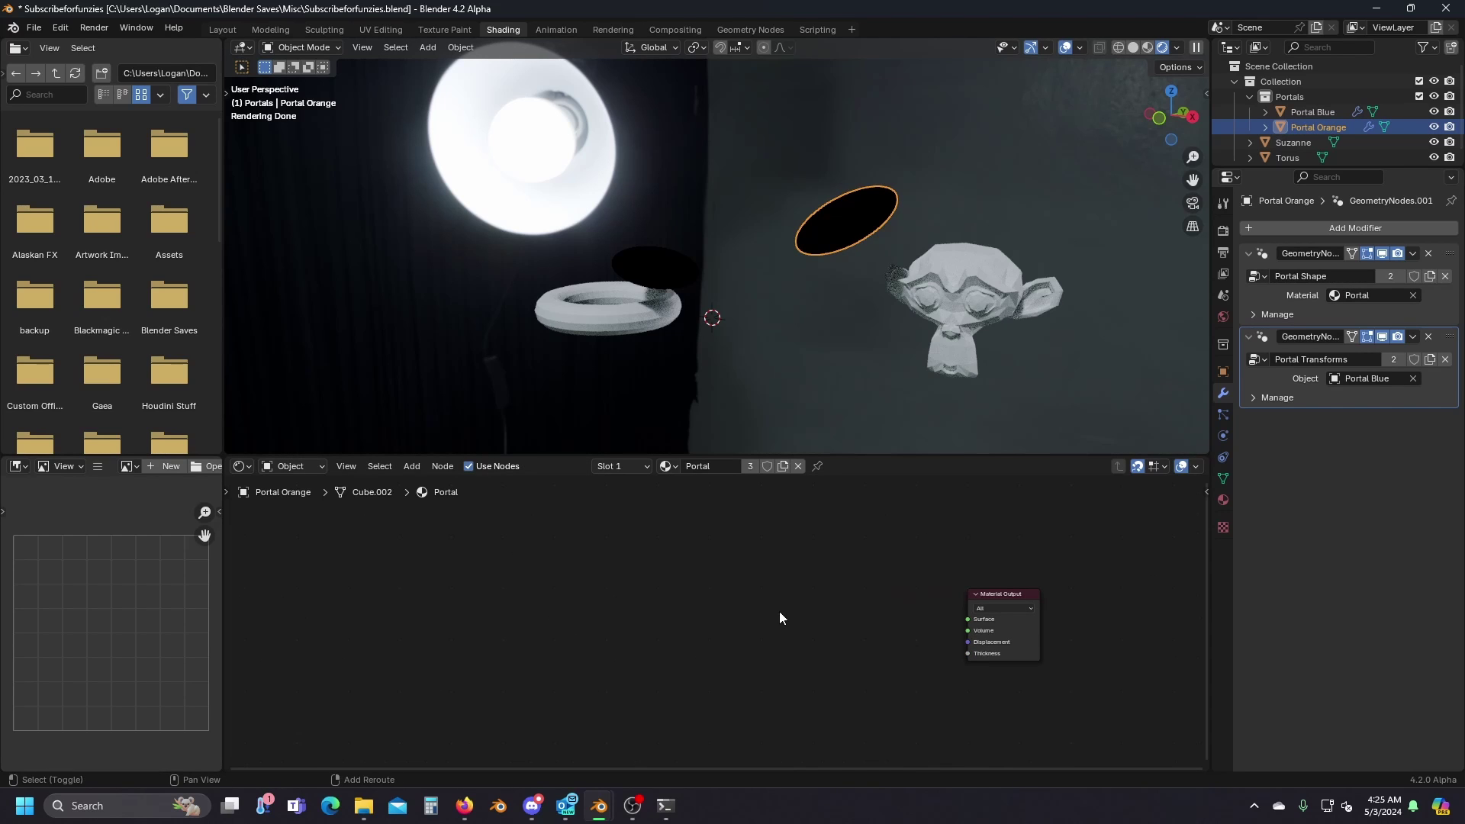
pyautogui.hotkey('shift', 'a')
pyautogui.write('ray')
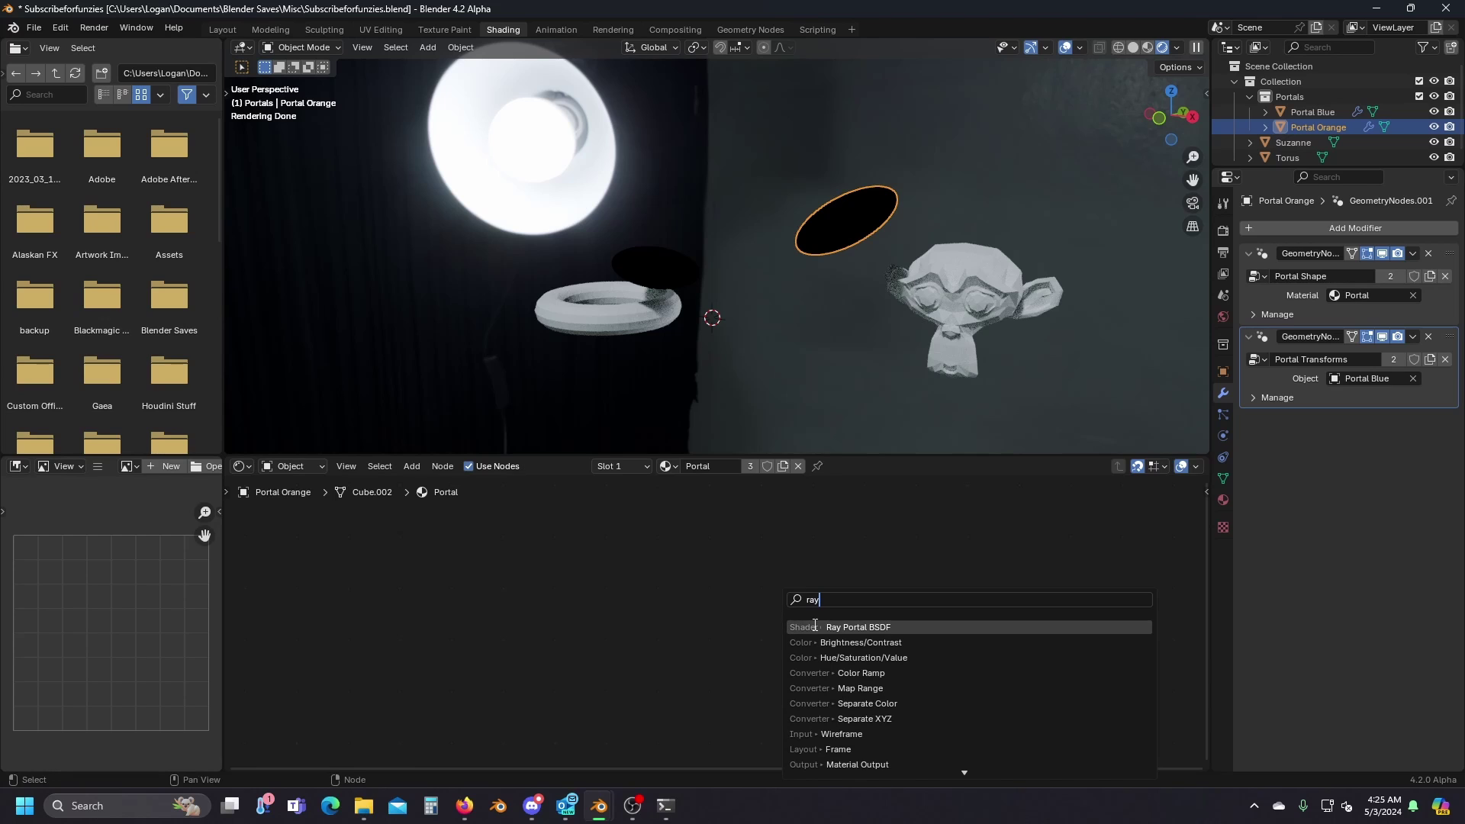
pyautogui.click(815, 626)
pyautogui.click(479, 587)
pyautogui.keyDown('ctrl'); pyautogui.keyDown('shift'); pyautogui.click(525, 607); pyautogui.keyUp('shift'); pyautogui.keyUp('ctrl')
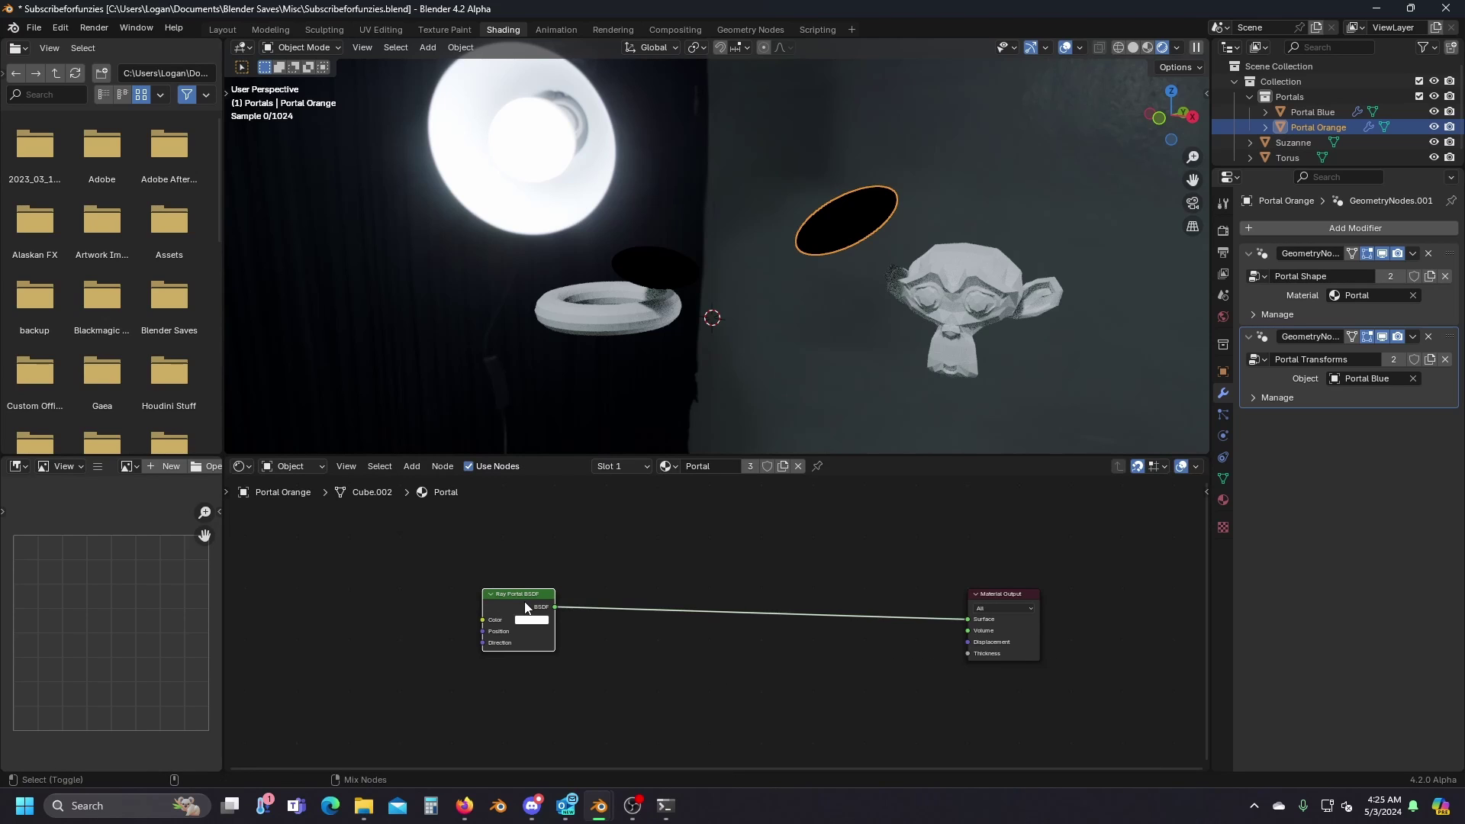
pyautogui.click(684, 638)
pyautogui.moveTo(533, 627); pyautogui.dragTo(881, 626, button='middle')
pyautogui.scroll(3, 881, 627)
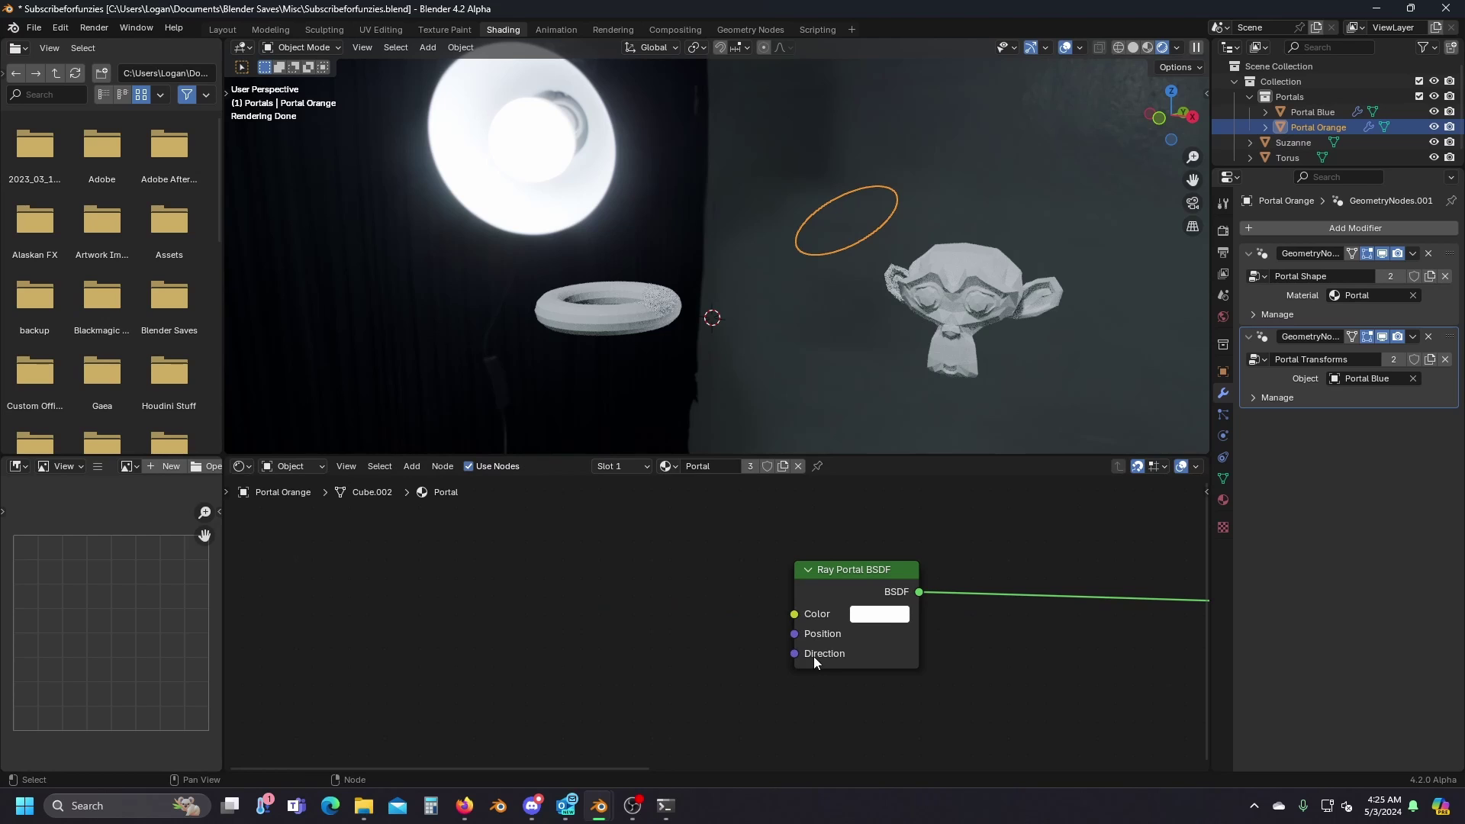
# Examine the rendered portals from several angles and review the Light Paths bounce settings in the render properties.
pyautogui.moveTo(797, 335); pyautogui.dragTo(994, 210, button='middle')
pyautogui.scroll(4, 931, 313)
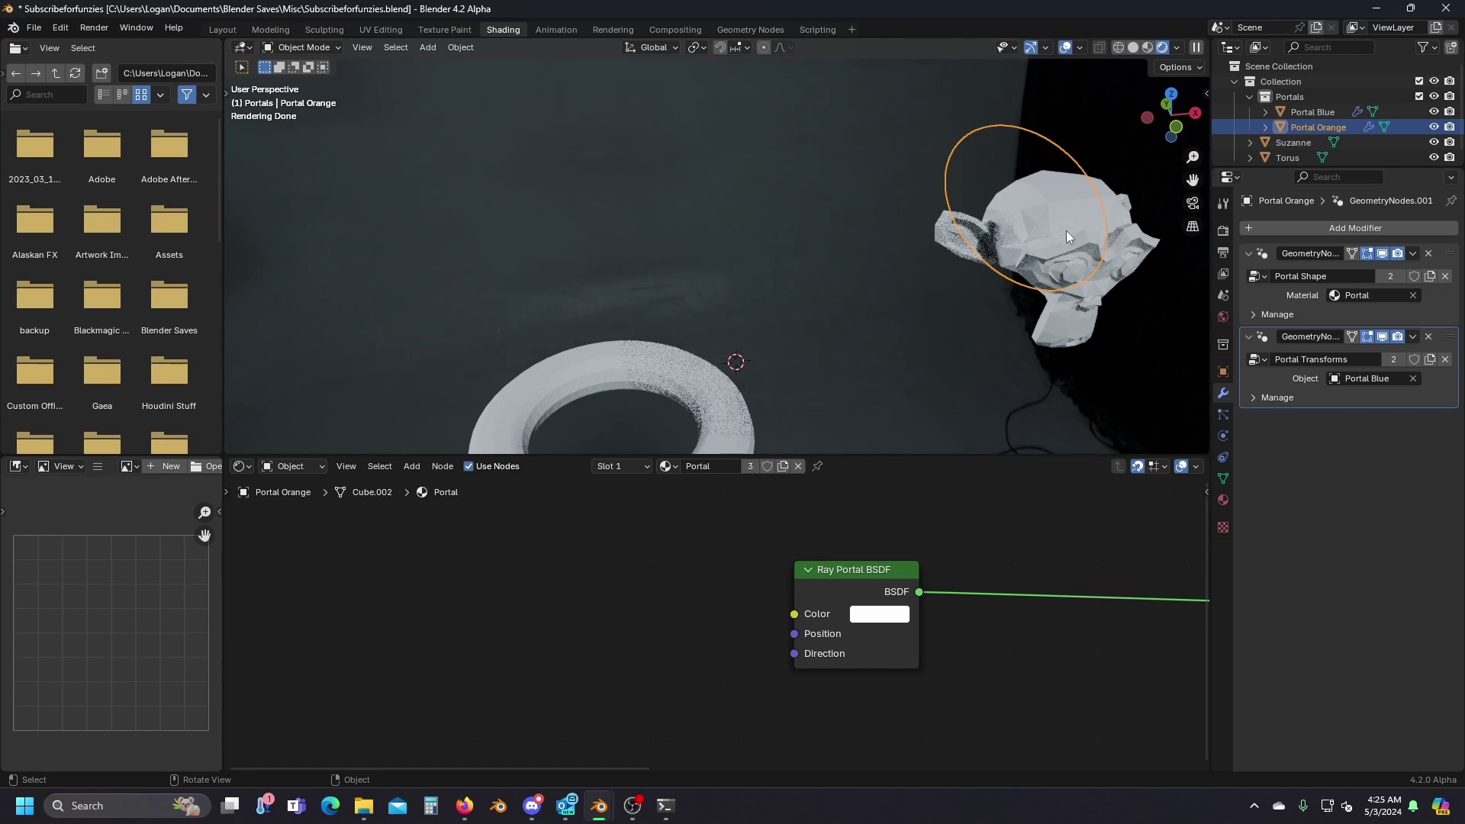
pyautogui.moveTo(665, 405); pyautogui.dragTo(794, 333, button='middle')
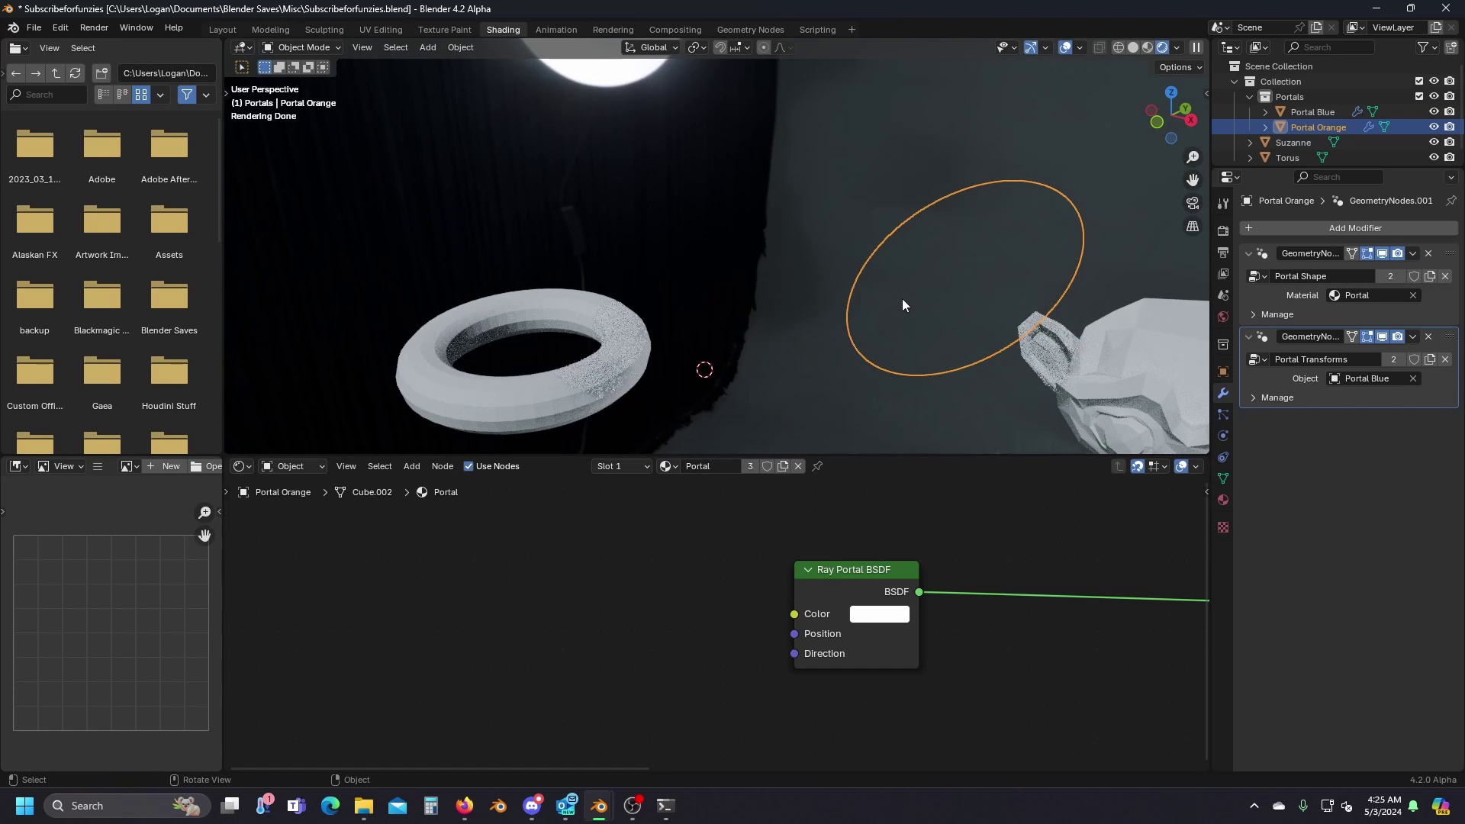
pyautogui.moveTo(871, 323); pyautogui.dragTo(690, 409, button='middle')
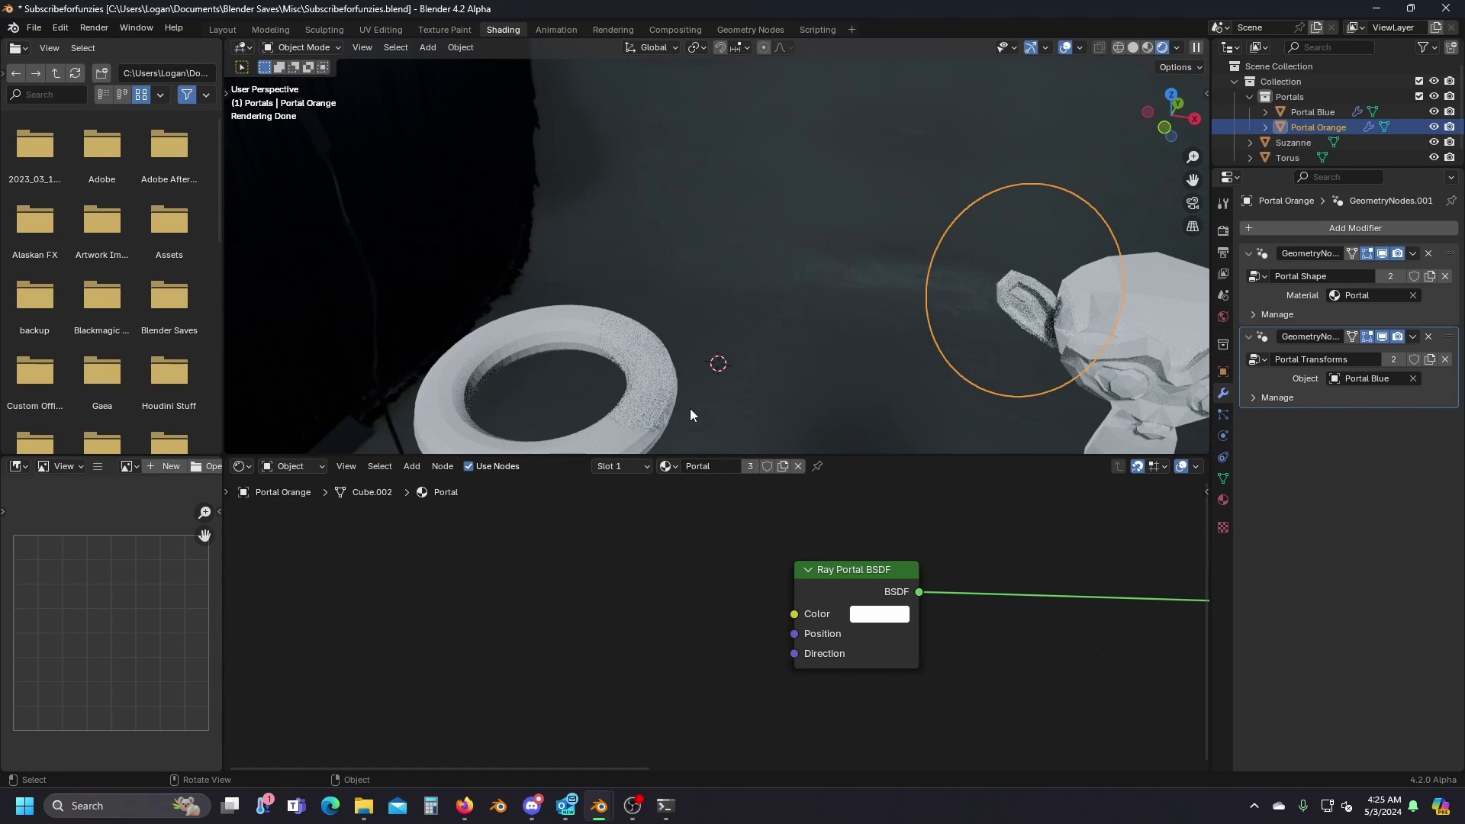
pyautogui.click(1223, 231)
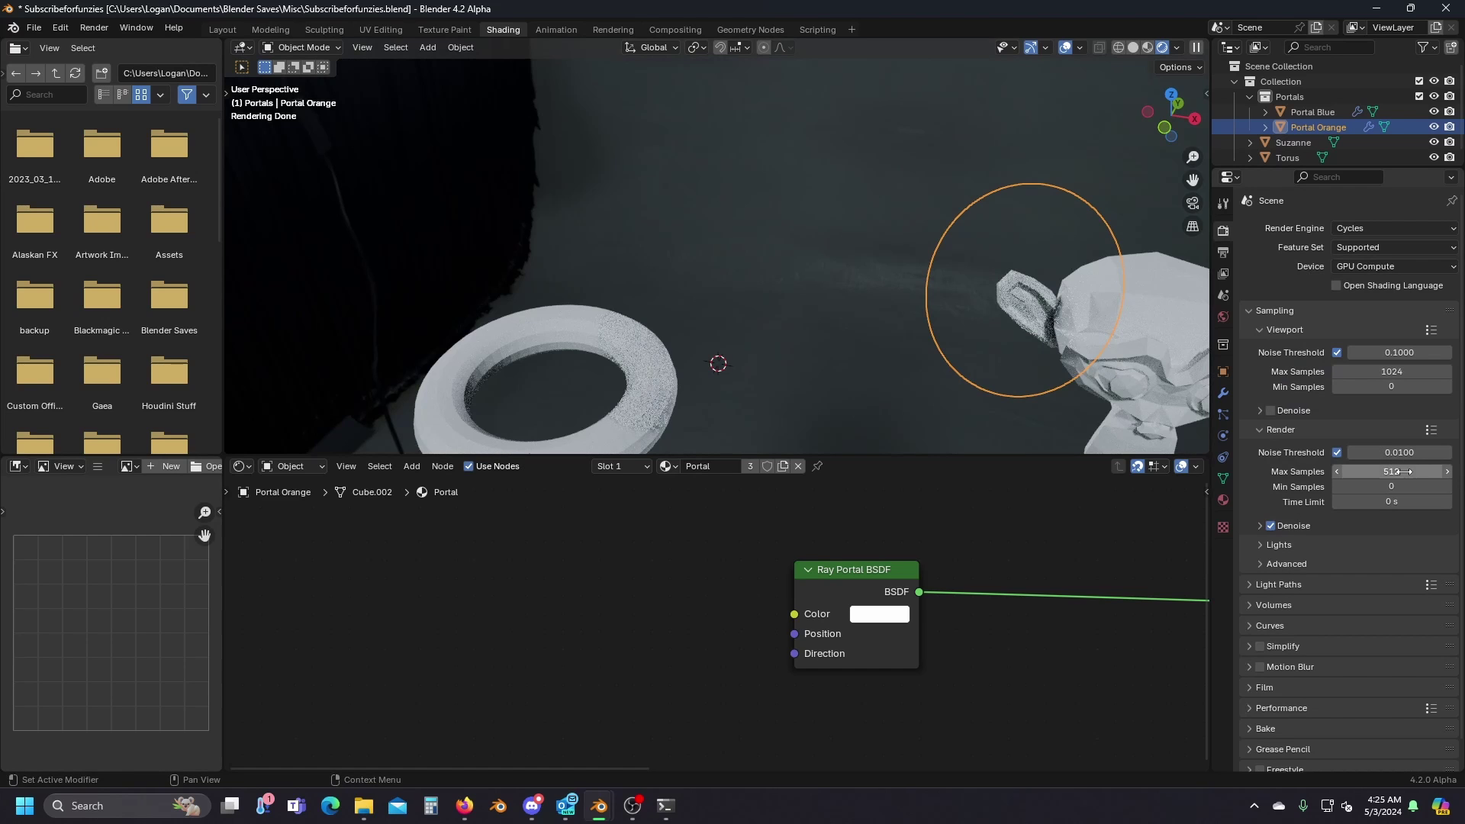
pyautogui.click(1267, 585)
pyautogui.scroll(-4, 1266, 583)
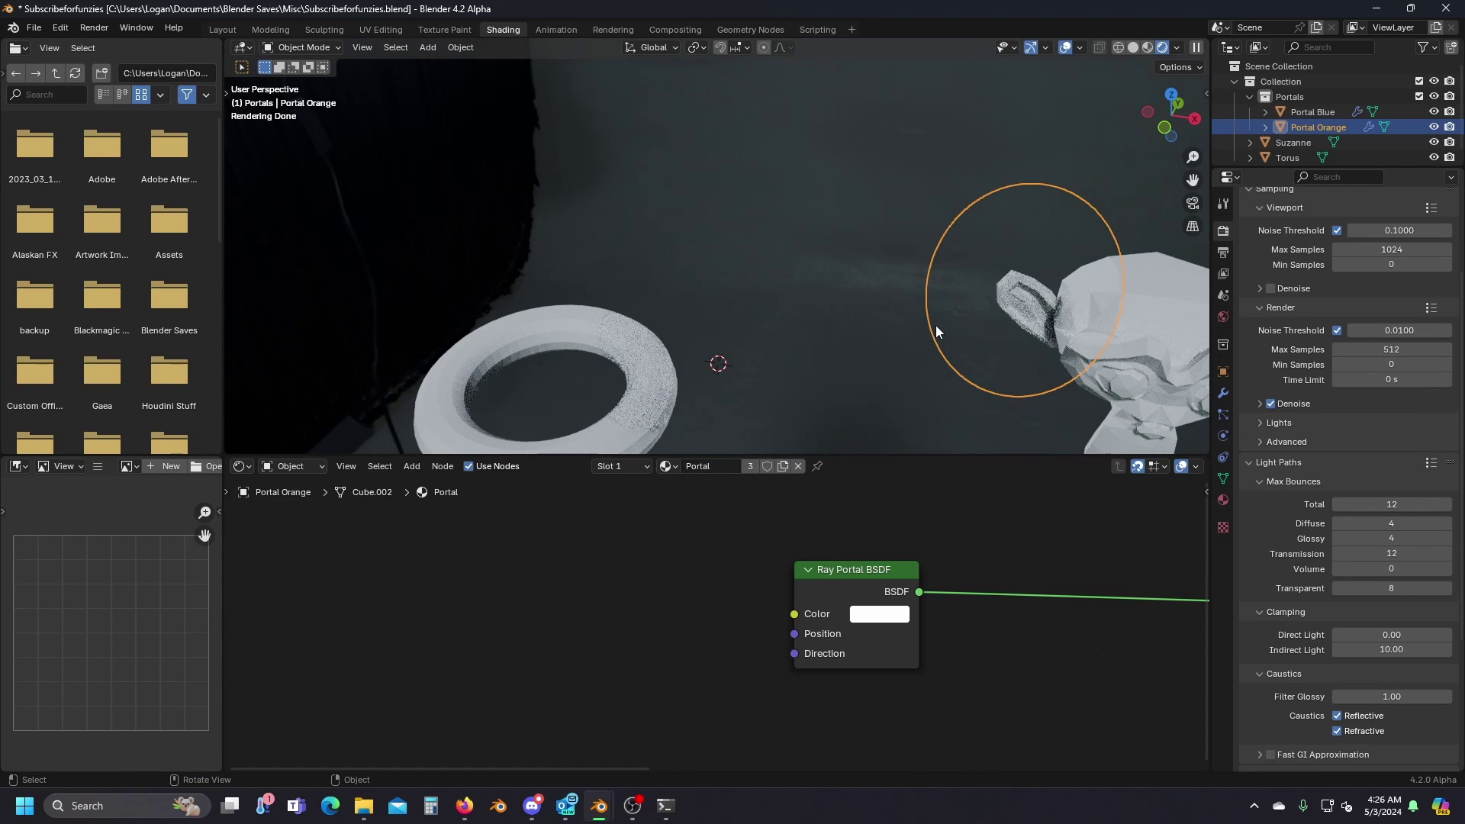
pyautogui.moveTo(977, 319)
pyautogui.mouseDown(button='middle')
pyautogui.moveTo(938, 300)
pyautogui.moveTo(958, 334)
pyautogui.mouseUp(button='middle')
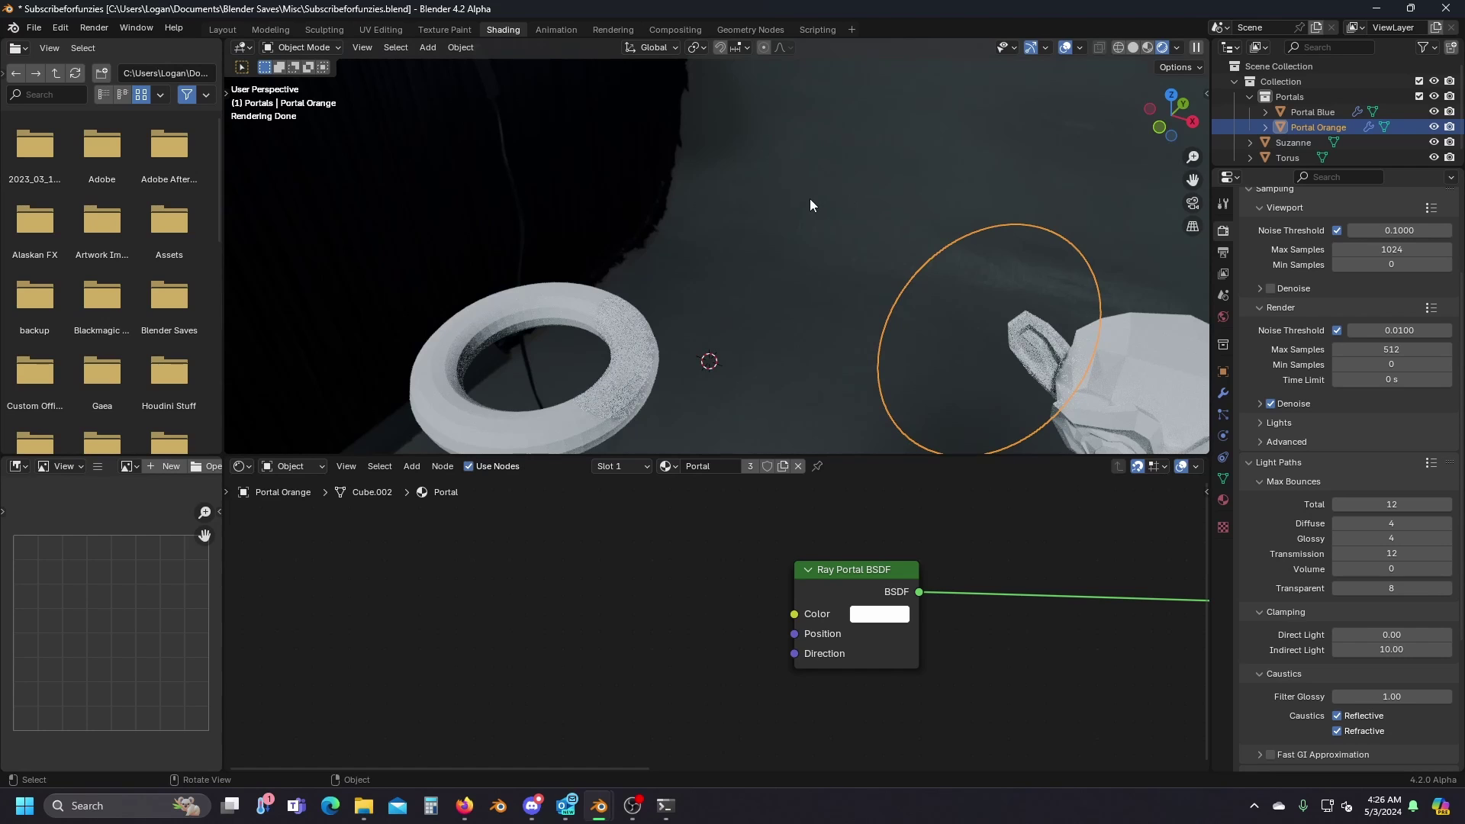
pyautogui.moveTo(811, 203); pyautogui.dragTo(661, 171, button='middle')
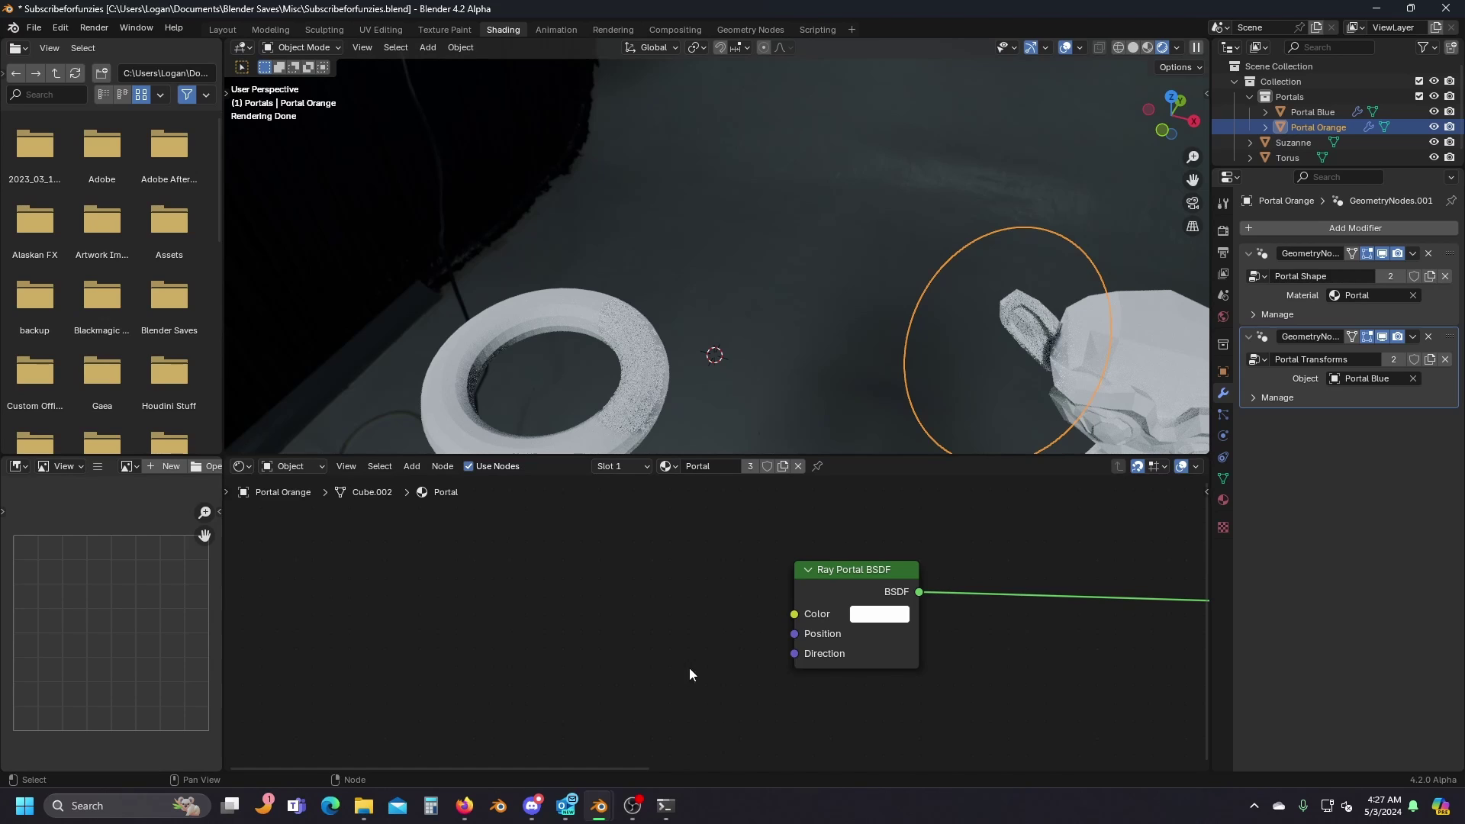
# Add a Geometry node before the Ray Portal BSDF in the Portal material.
pyautogui.scroll(-2, 690, 667)
pyautogui.hotkey('shift', 'a')
pyautogui.write('ge')
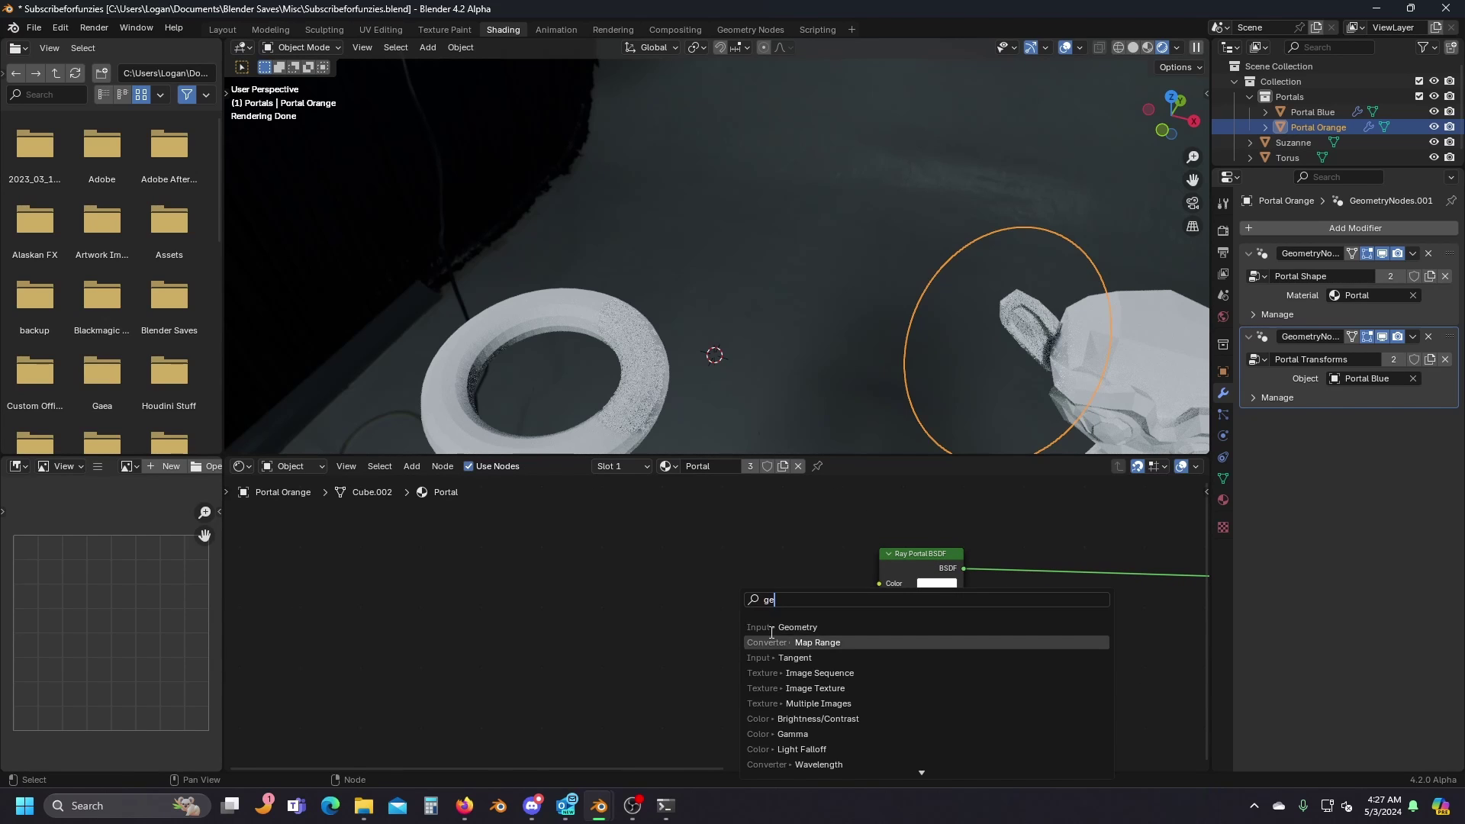
pyautogui.click(765, 626)
pyautogui.click(392, 628)
pyautogui.moveTo(573, 662); pyautogui.dragTo(586, 650, button='middle')
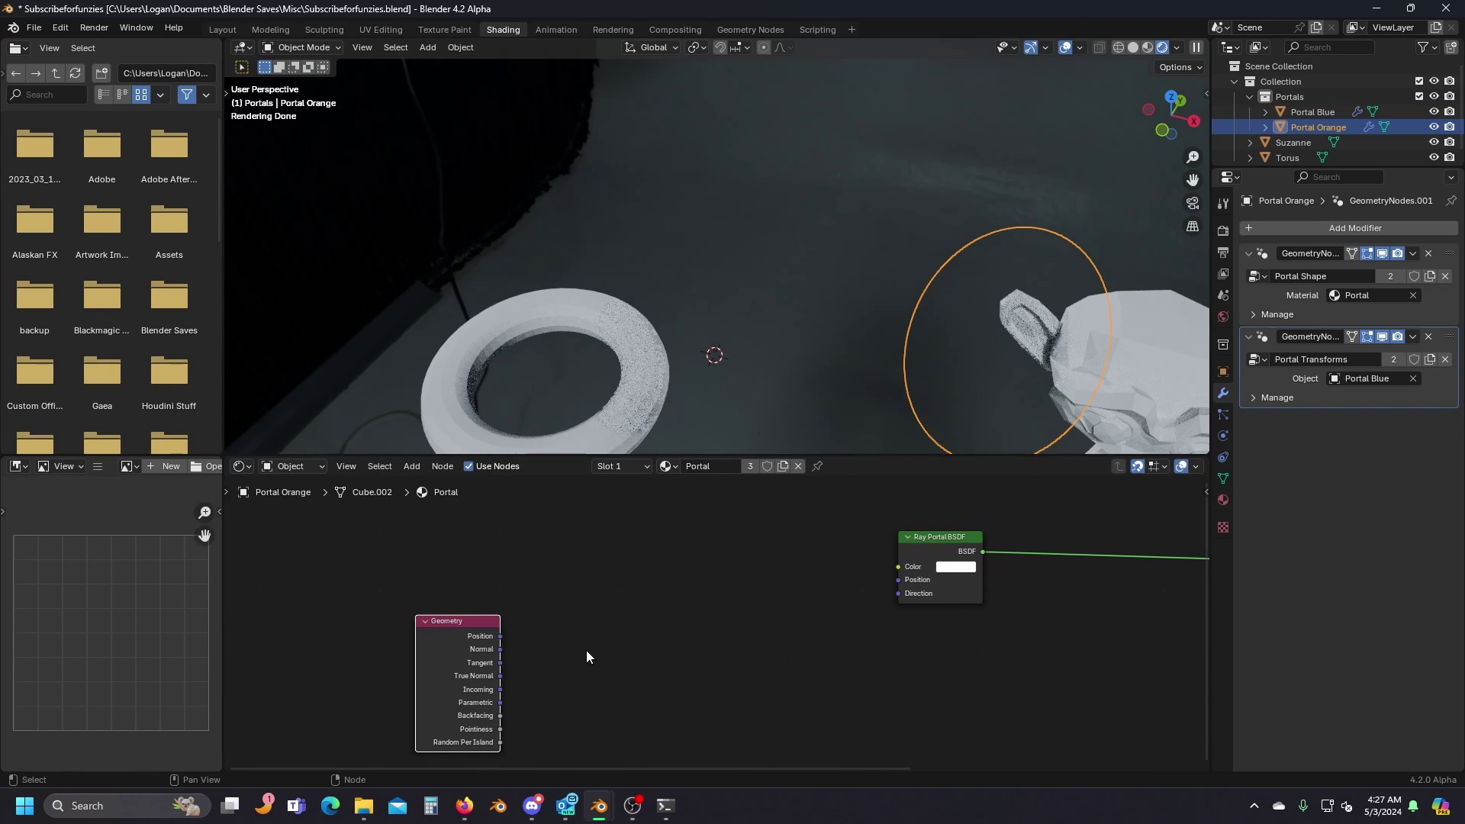
# Add a Vector Math node and link the Geometry node's Incoming output to its first Vector input.
pyautogui.hotkey('shift', 'a')
pyautogui.write('vec')
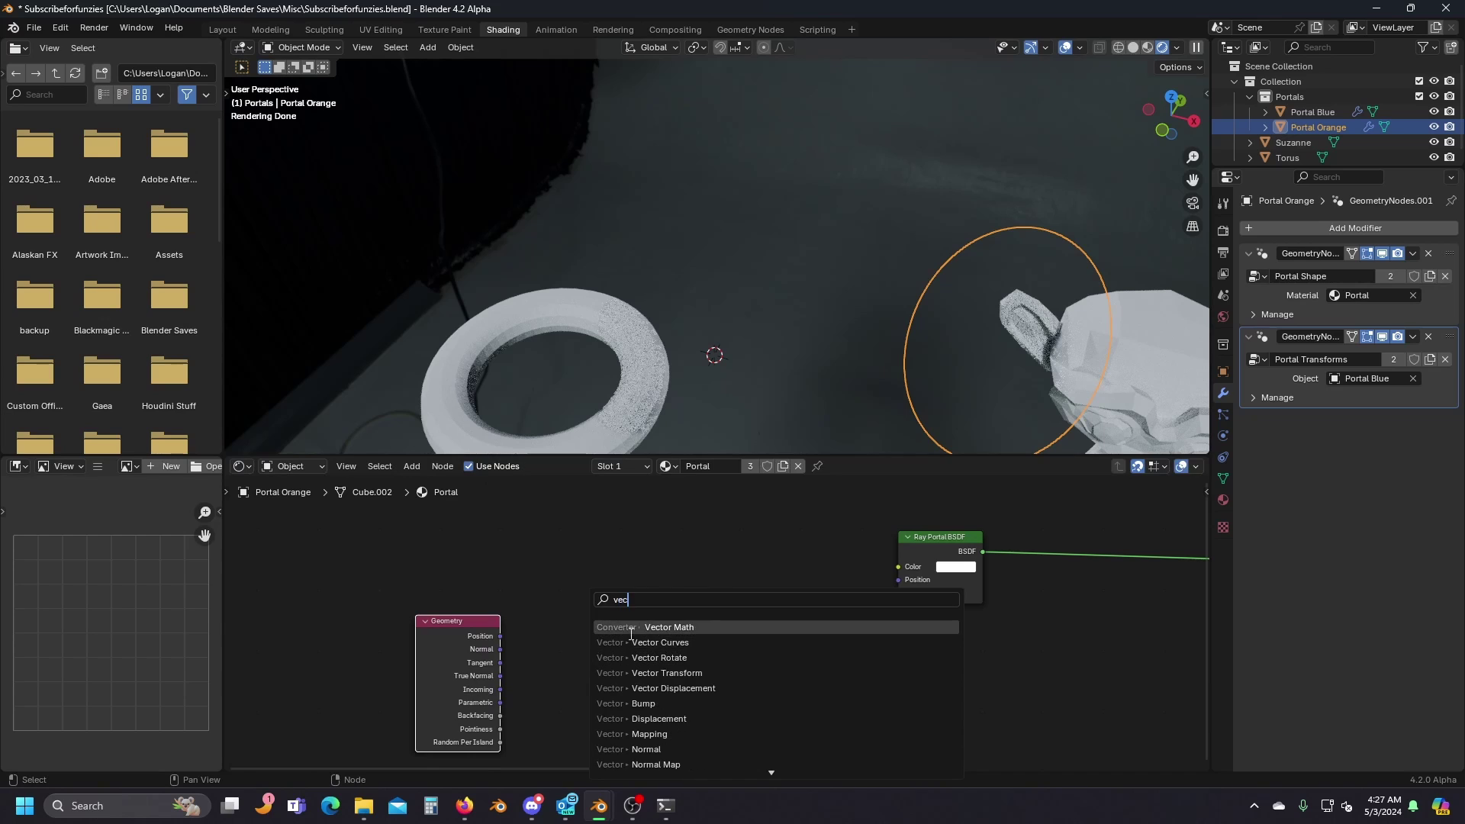
pyautogui.click(631, 630)
pyautogui.click(571, 613)
pyautogui.moveTo(549, 655); pyautogui.dragTo(588, 622, button='middle')
pyautogui.moveTo(540, 654); pyautogui.dragTo(624, 633)
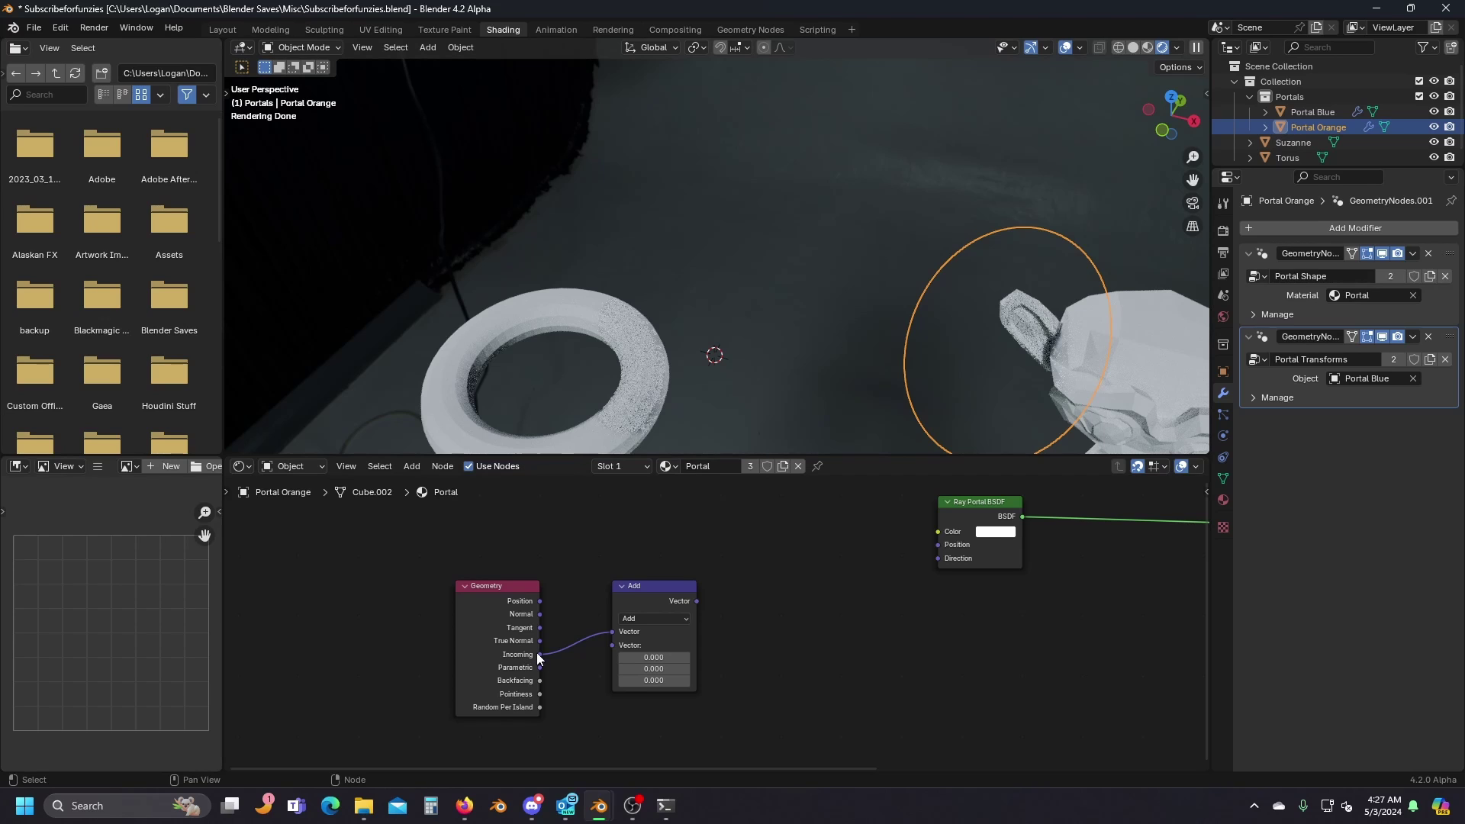
# Set the Vector Math node to Scale with a factor of -1 and link its output to the Ray Portal BSDF's Direction.
pyautogui.click(644, 620)
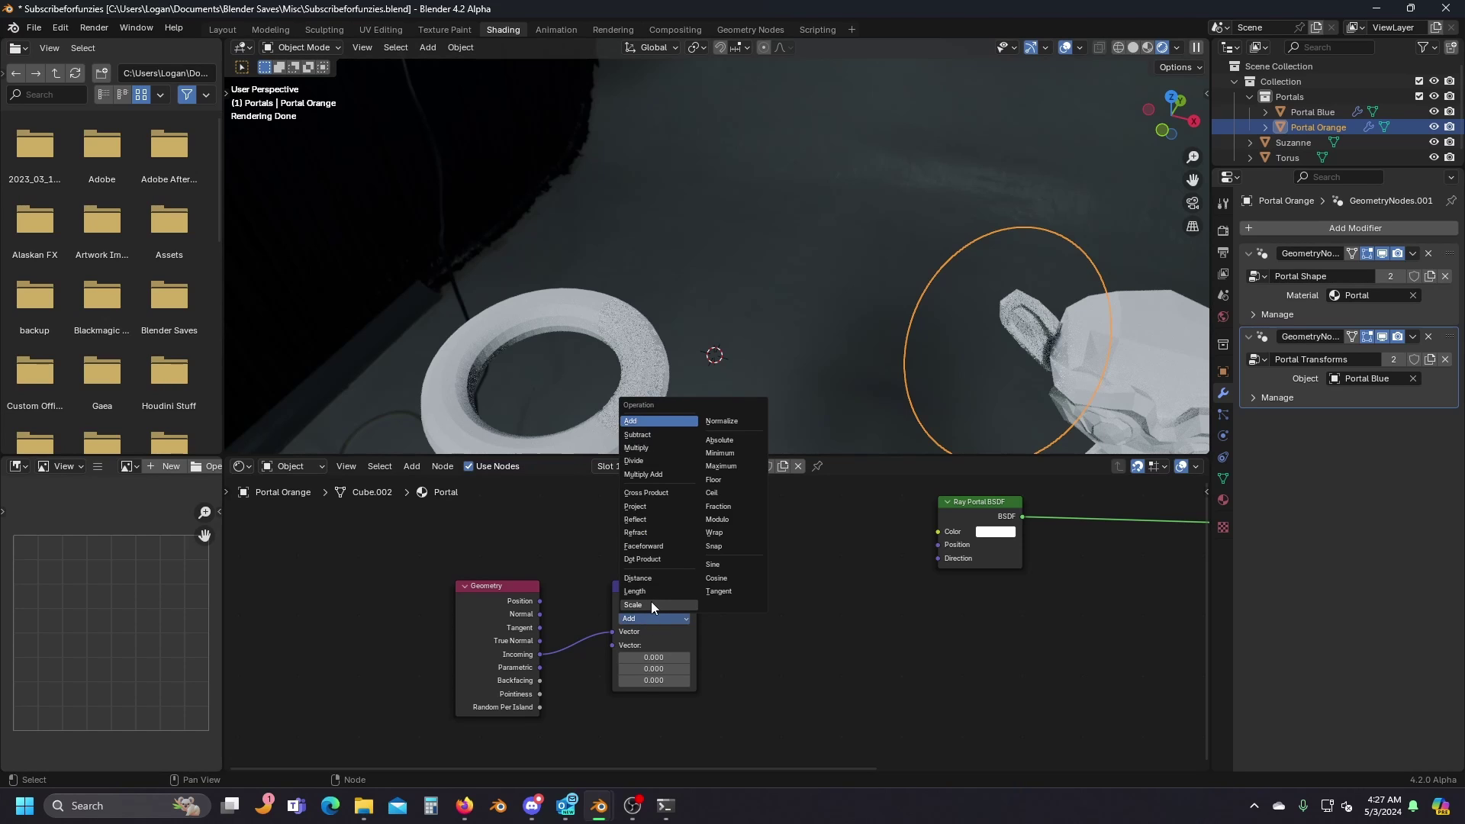
pyautogui.click(652, 601)
pyautogui.click(663, 646)
pyautogui.write('-1')
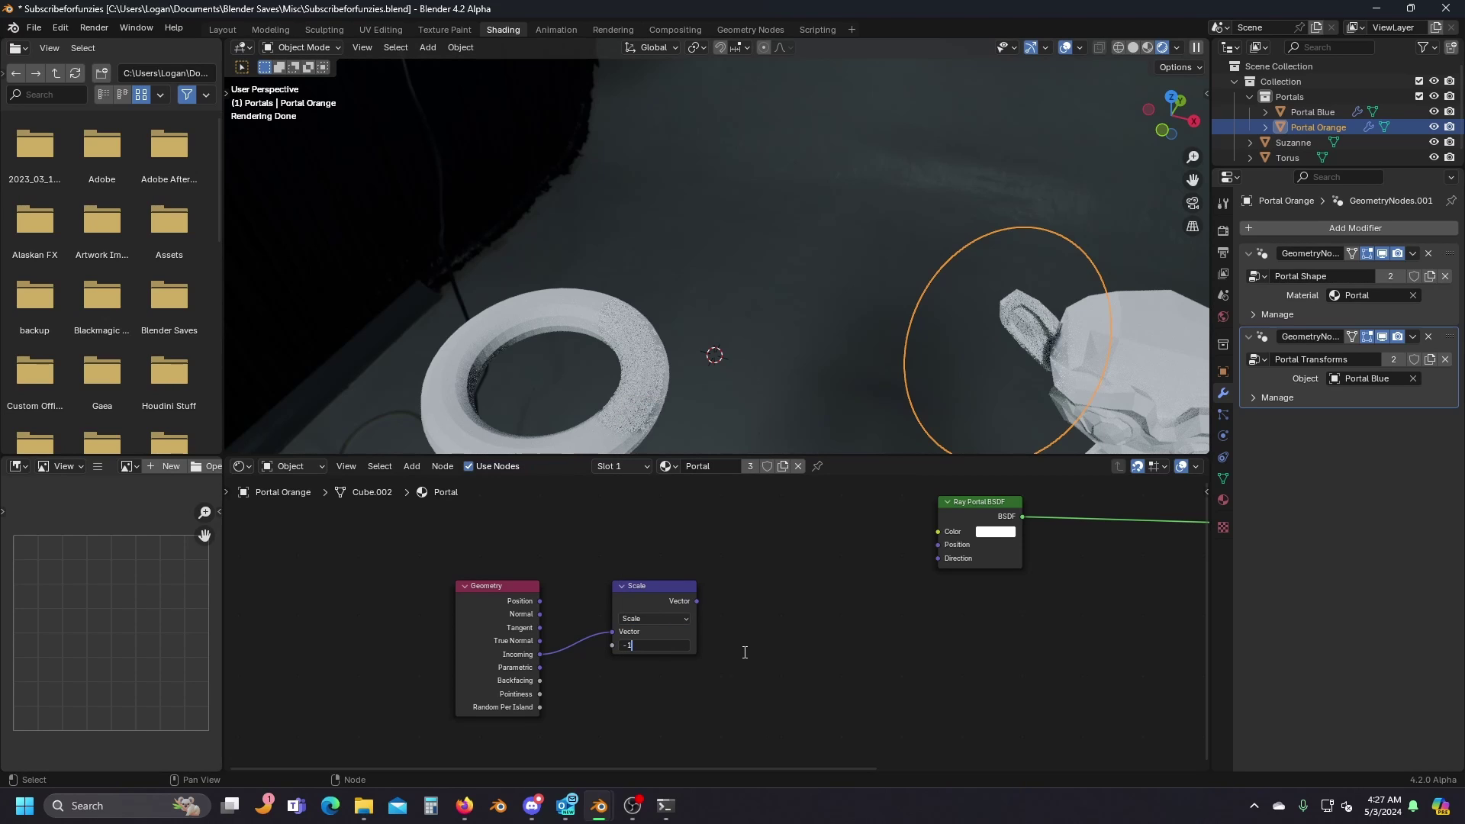
pyautogui.press('Return')
pyautogui.moveTo(696, 602); pyautogui.dragTo(932, 558)
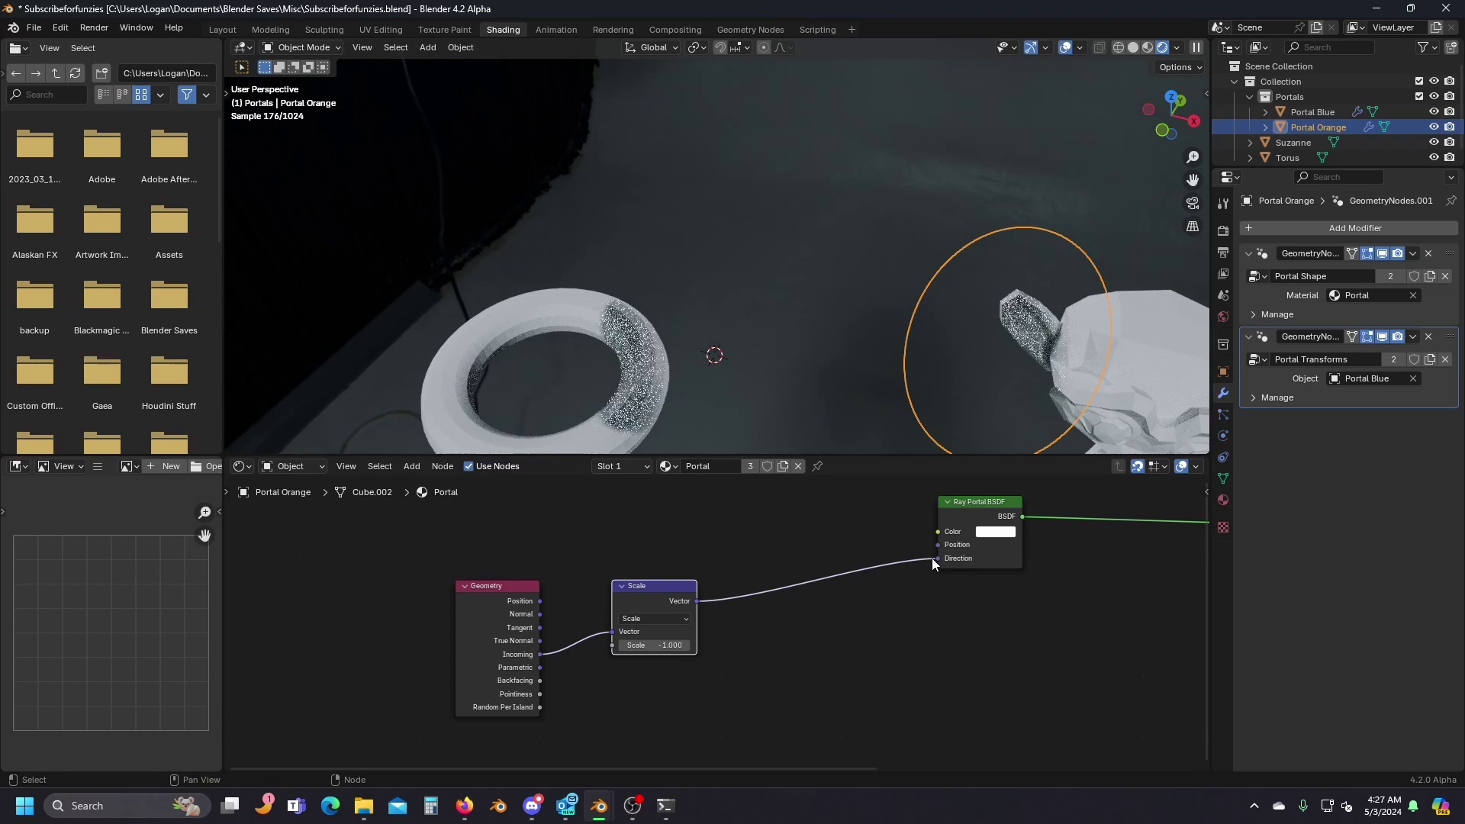
# Move the Geometry node farther from the Scale node and hide its unused outputs.
pyautogui.moveTo(777, 391); pyautogui.dragTo(790, 340, button='middle')
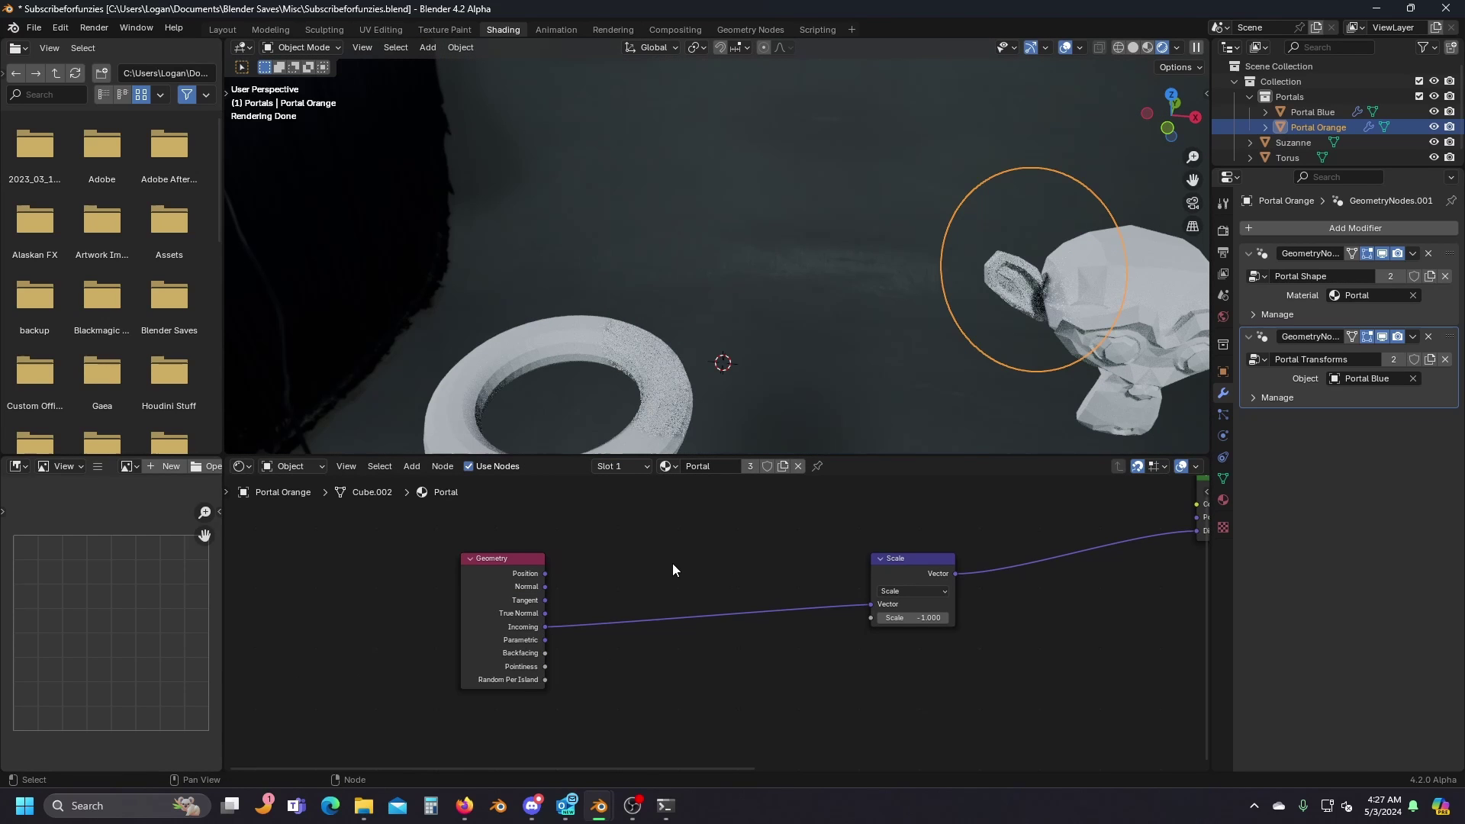
pyautogui.moveTo(672, 564); pyautogui.dragTo(782, 562, button='middle')
pyautogui.moveTo(593, 581); pyautogui.dragTo(544, 580)
pyautogui.click(791, 579)
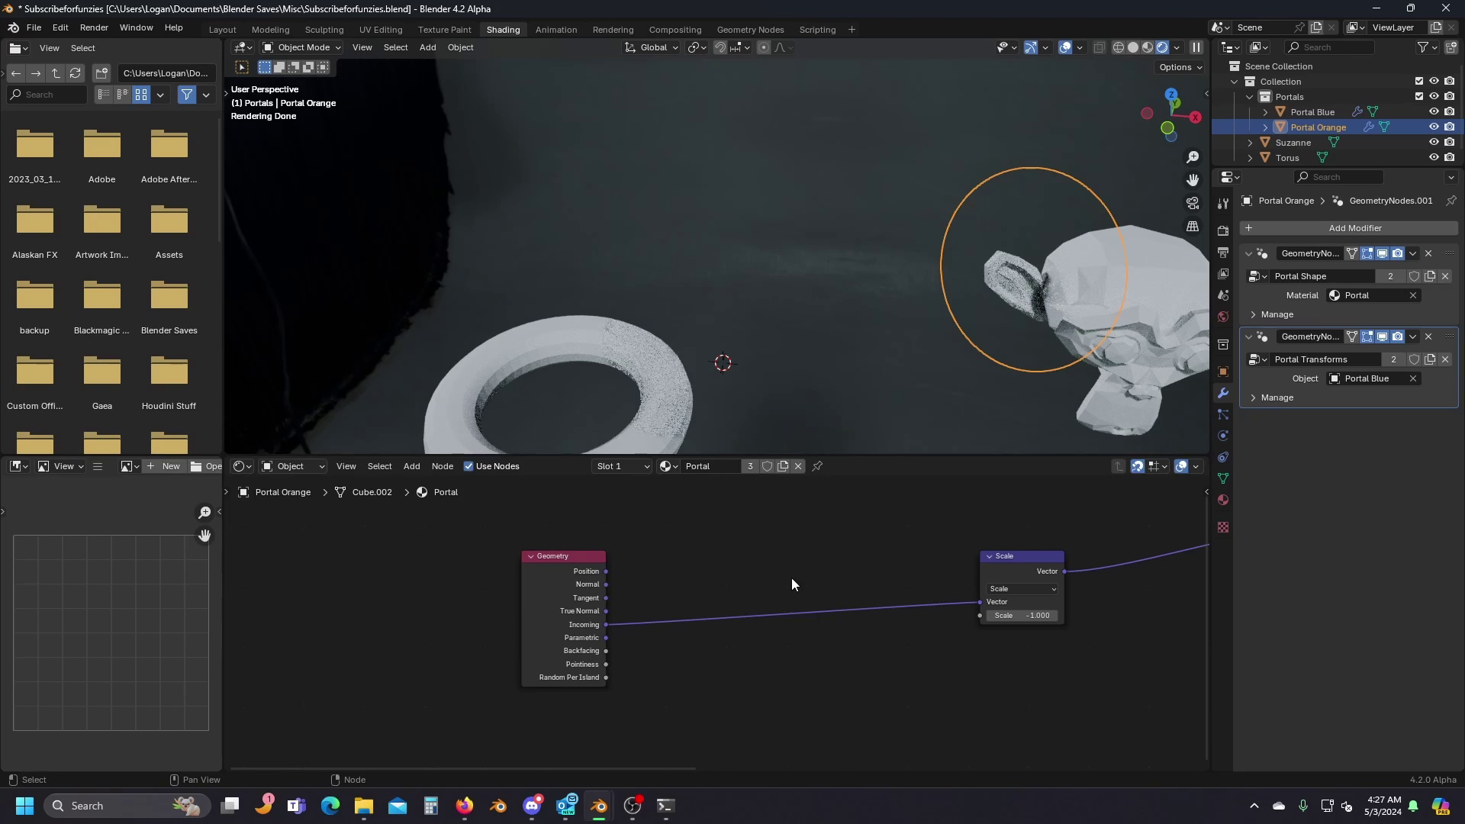
pyautogui.click(576, 611)
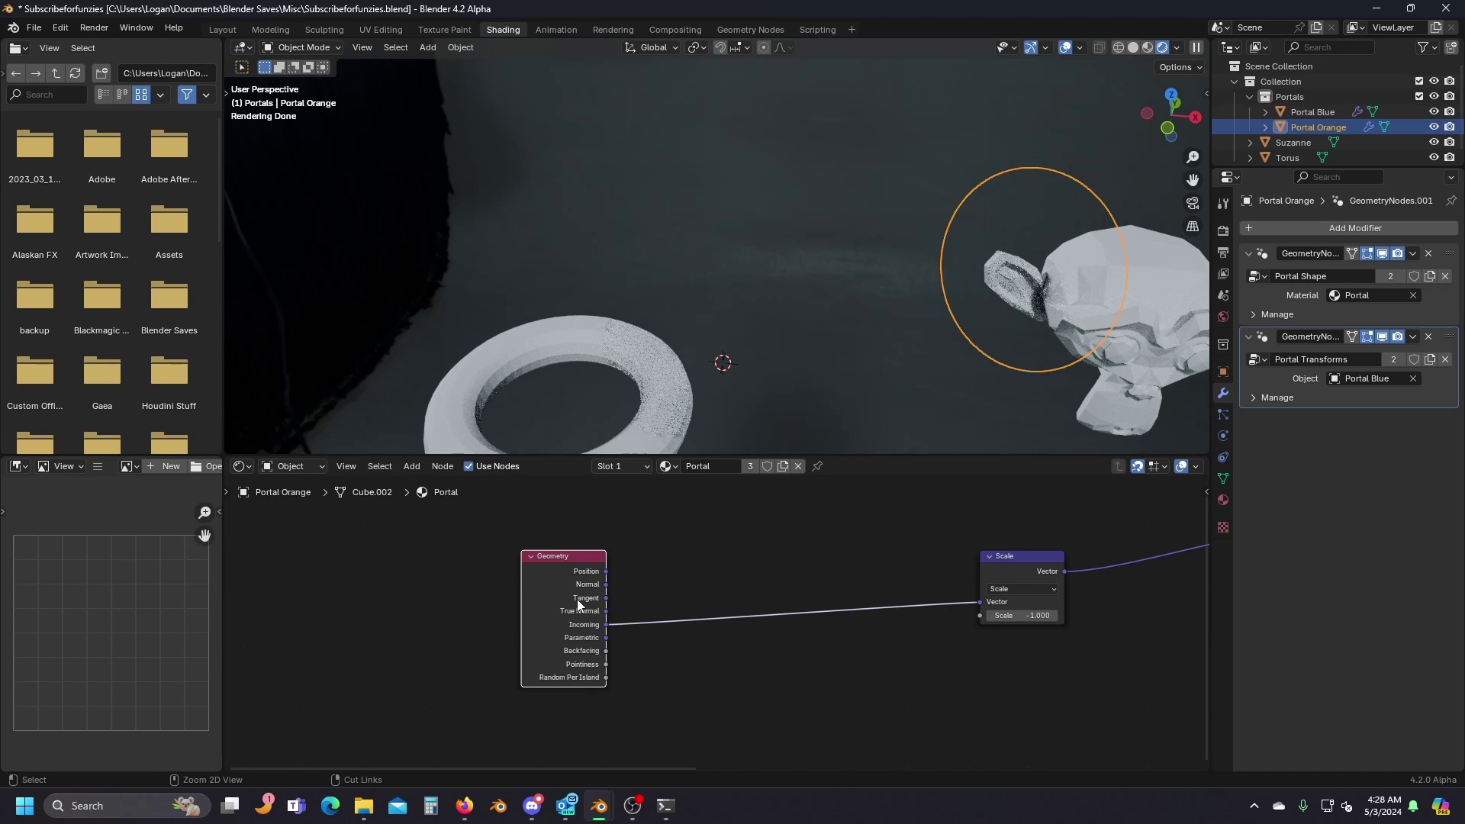
pyautogui.hotkey('ctrl', 'h')
pyautogui.click(675, 615)
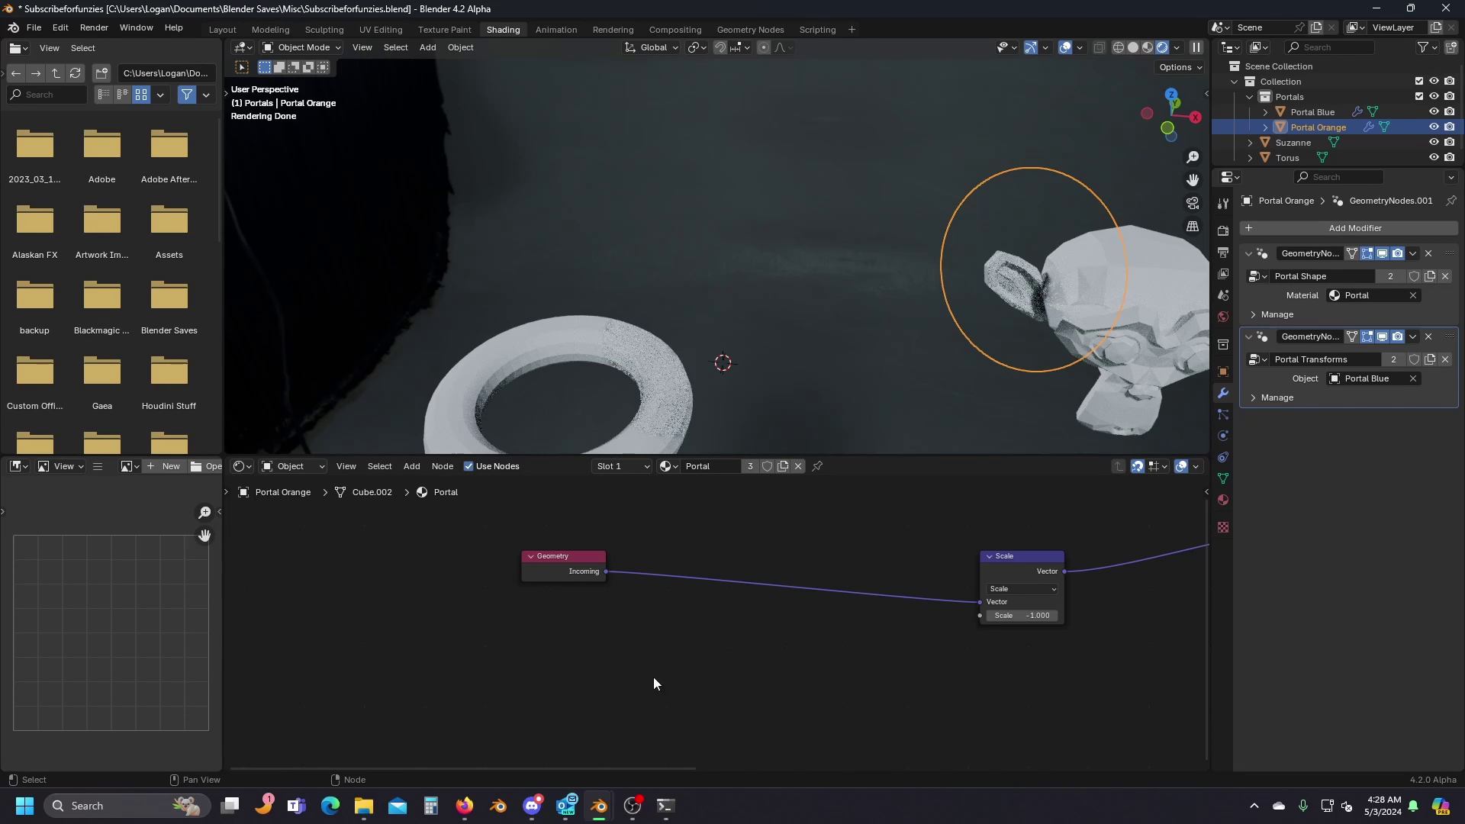
# Add an Attribute node below the Geometry node and set its attribute name to Rotation Self.
pyautogui.hotkey('shift', 'a')
pyautogui.write('att')
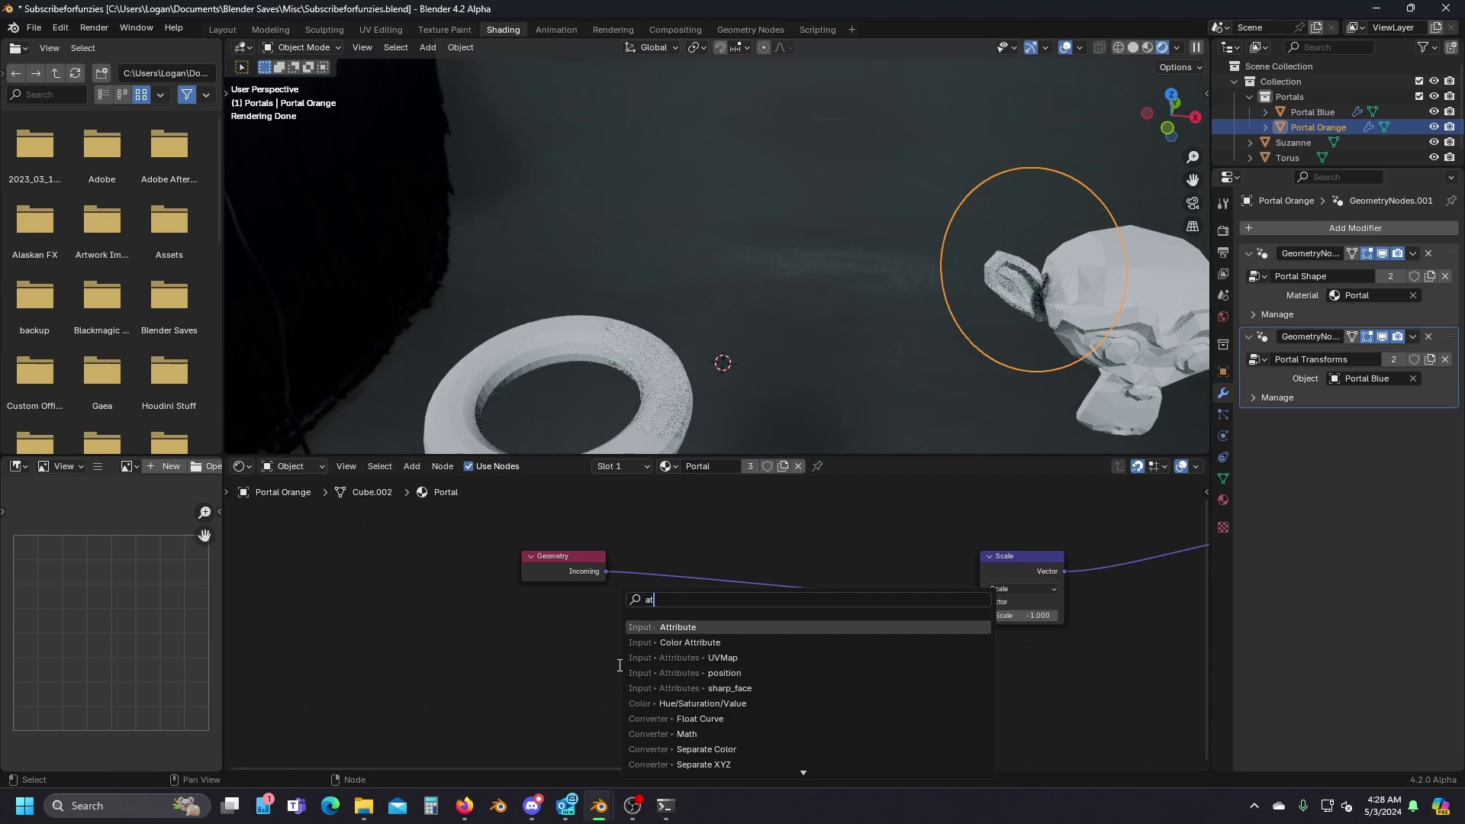
pyautogui.click(673, 628)
pyautogui.click(564, 634)
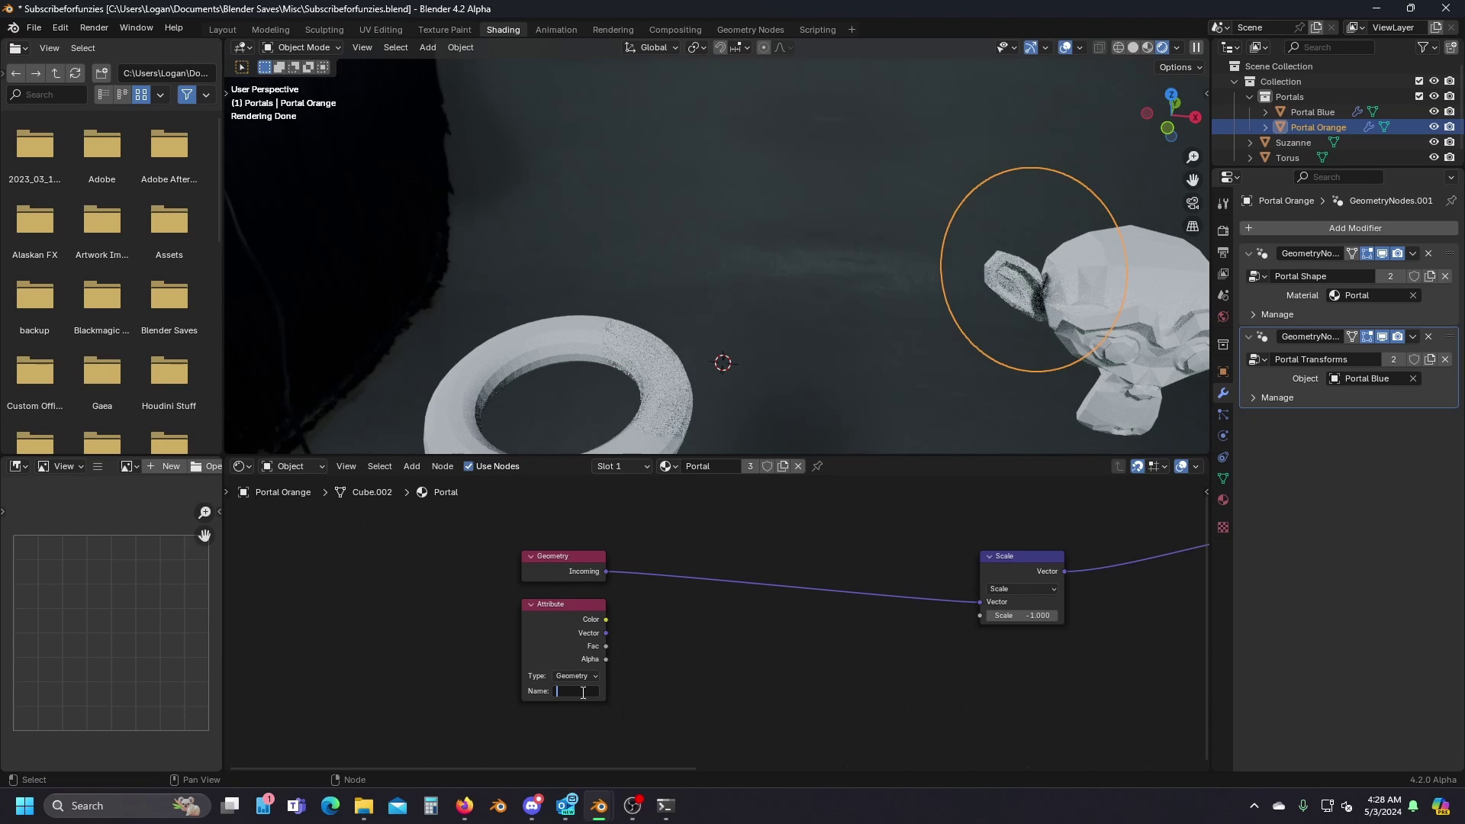
pyautogui.click(583, 692)
pyautogui.write('RotationSelf')
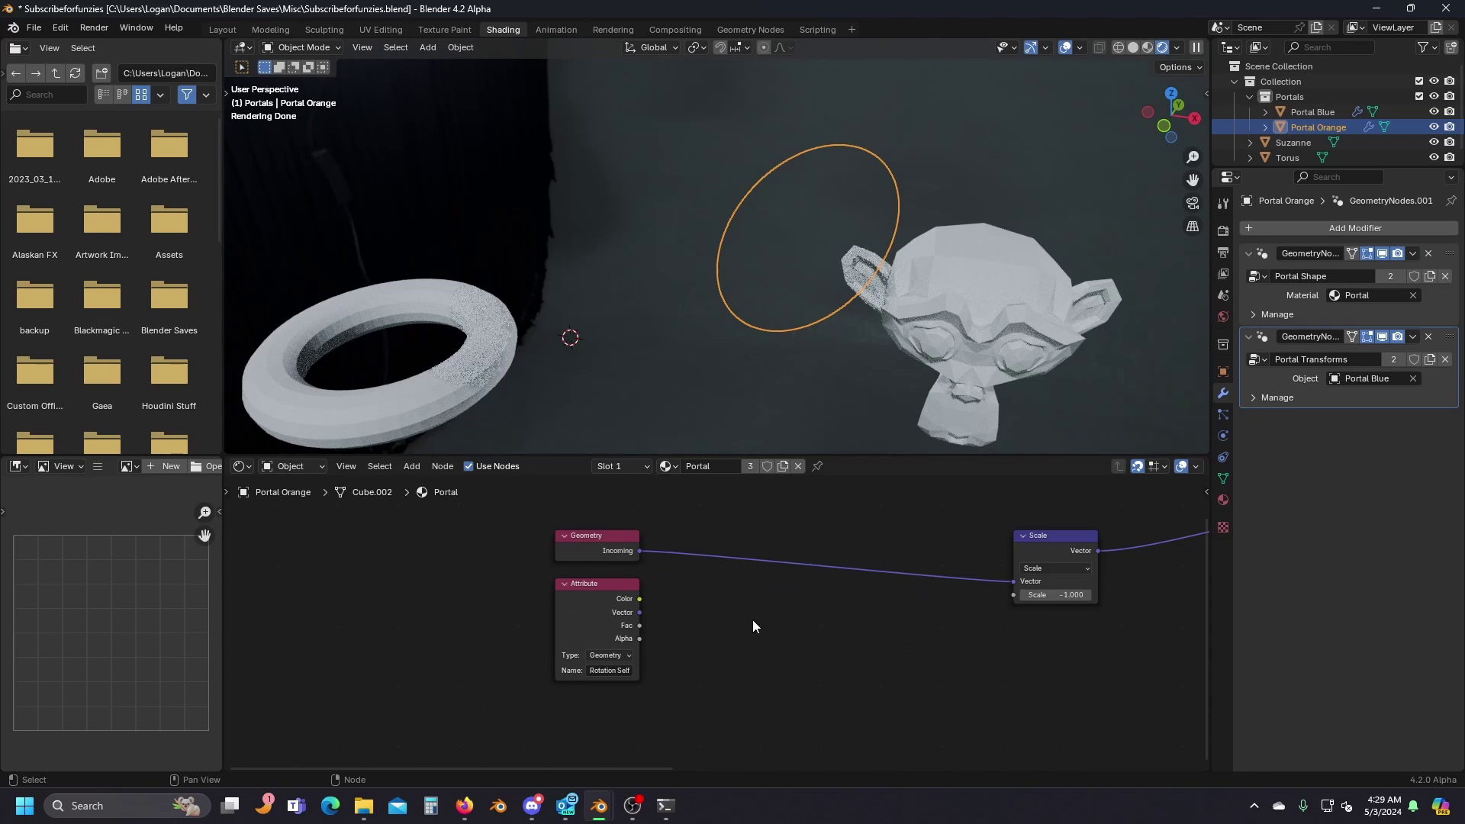
# Add a Vector Rotate node of type Euler and insert it on the link between Geometry's Incoming and the Scale node.
pyautogui.hotkey('shift', 'a')
pyautogui.write('vec')
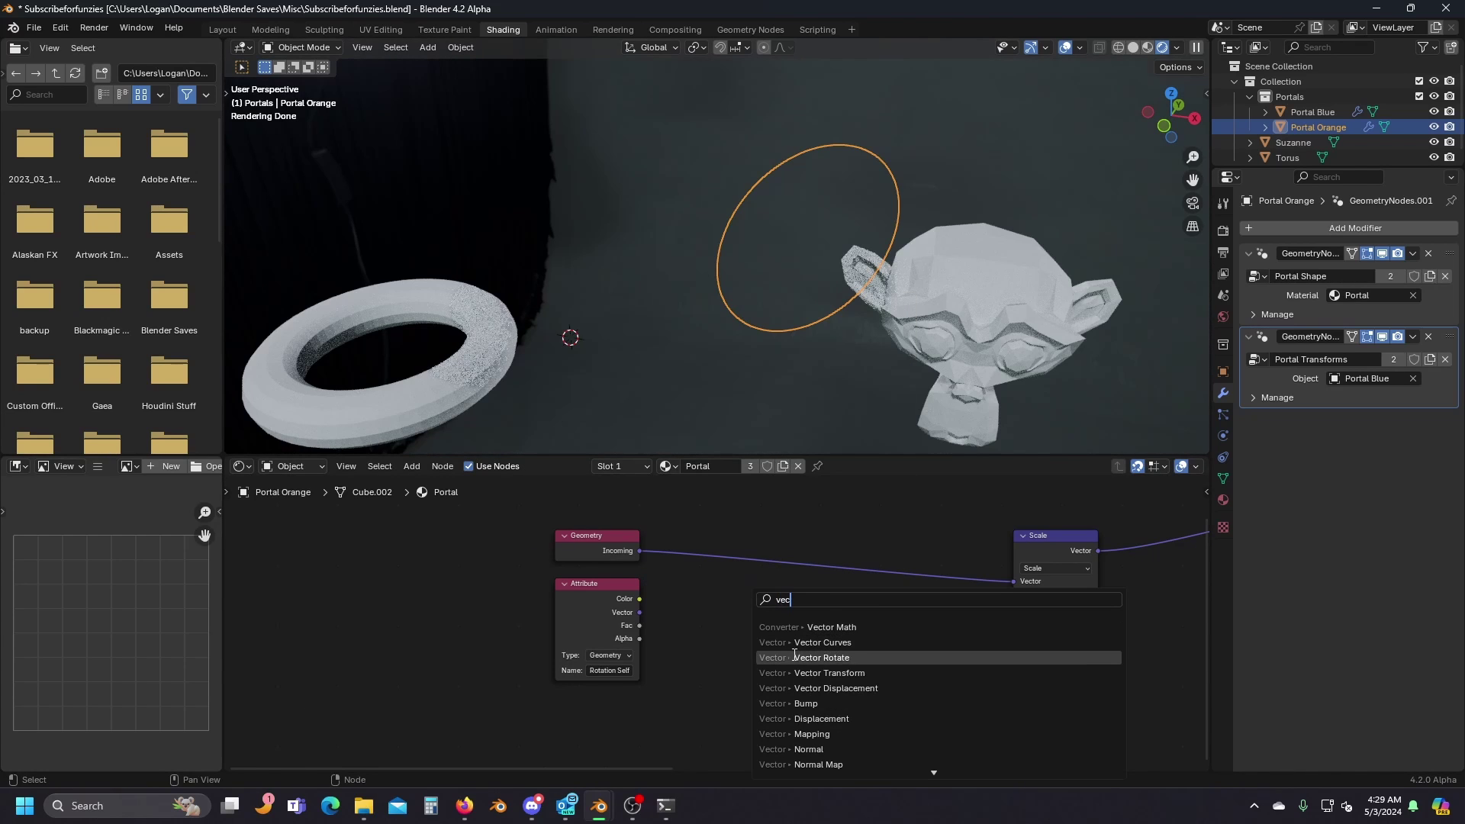
pyautogui.click(794, 658)
pyautogui.click(675, 592)
pyautogui.click(731, 627)
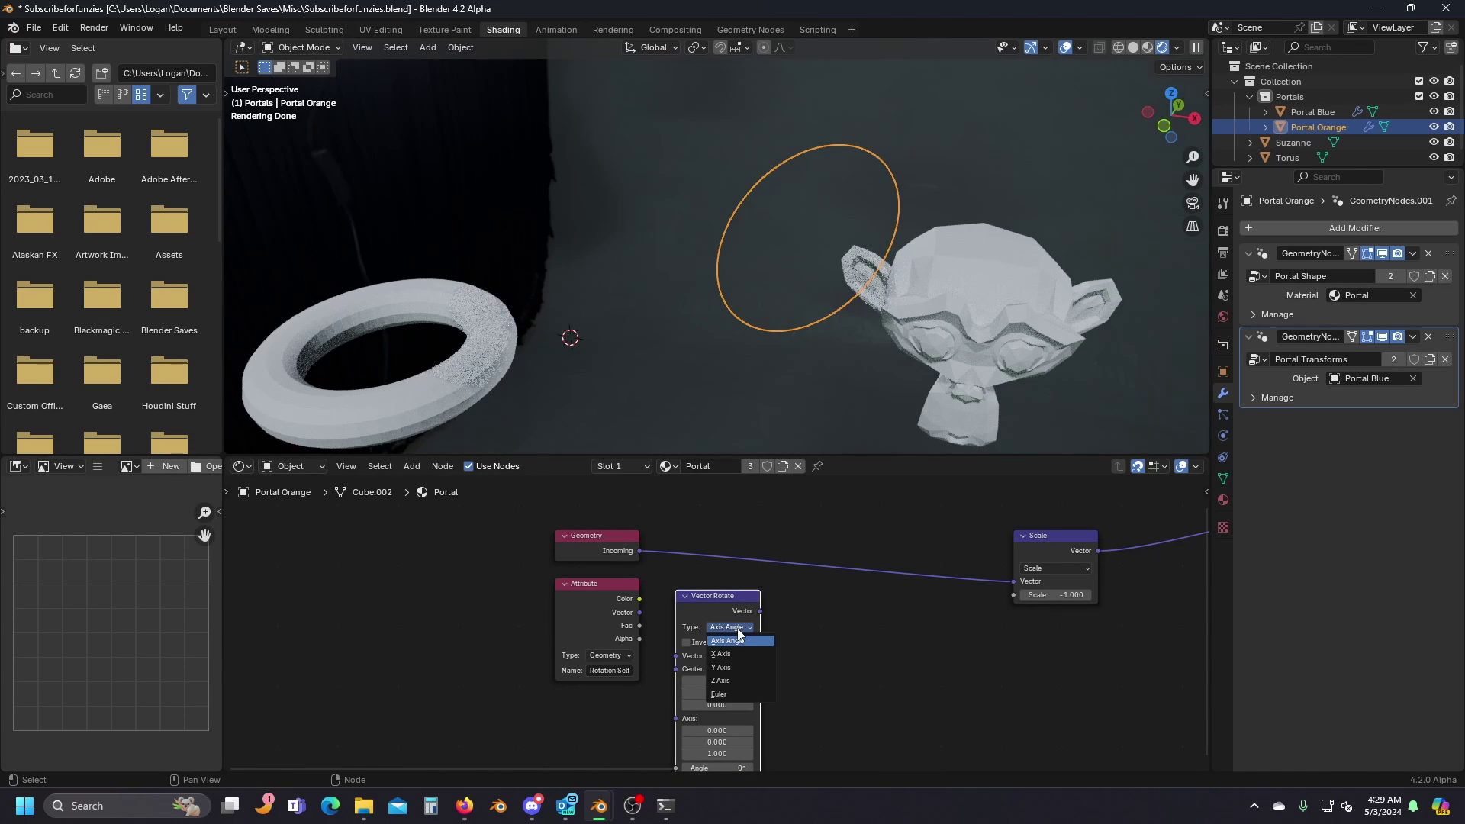
pyautogui.click(743, 688)
pyautogui.moveTo(717, 615); pyautogui.dragTo(742, 567)
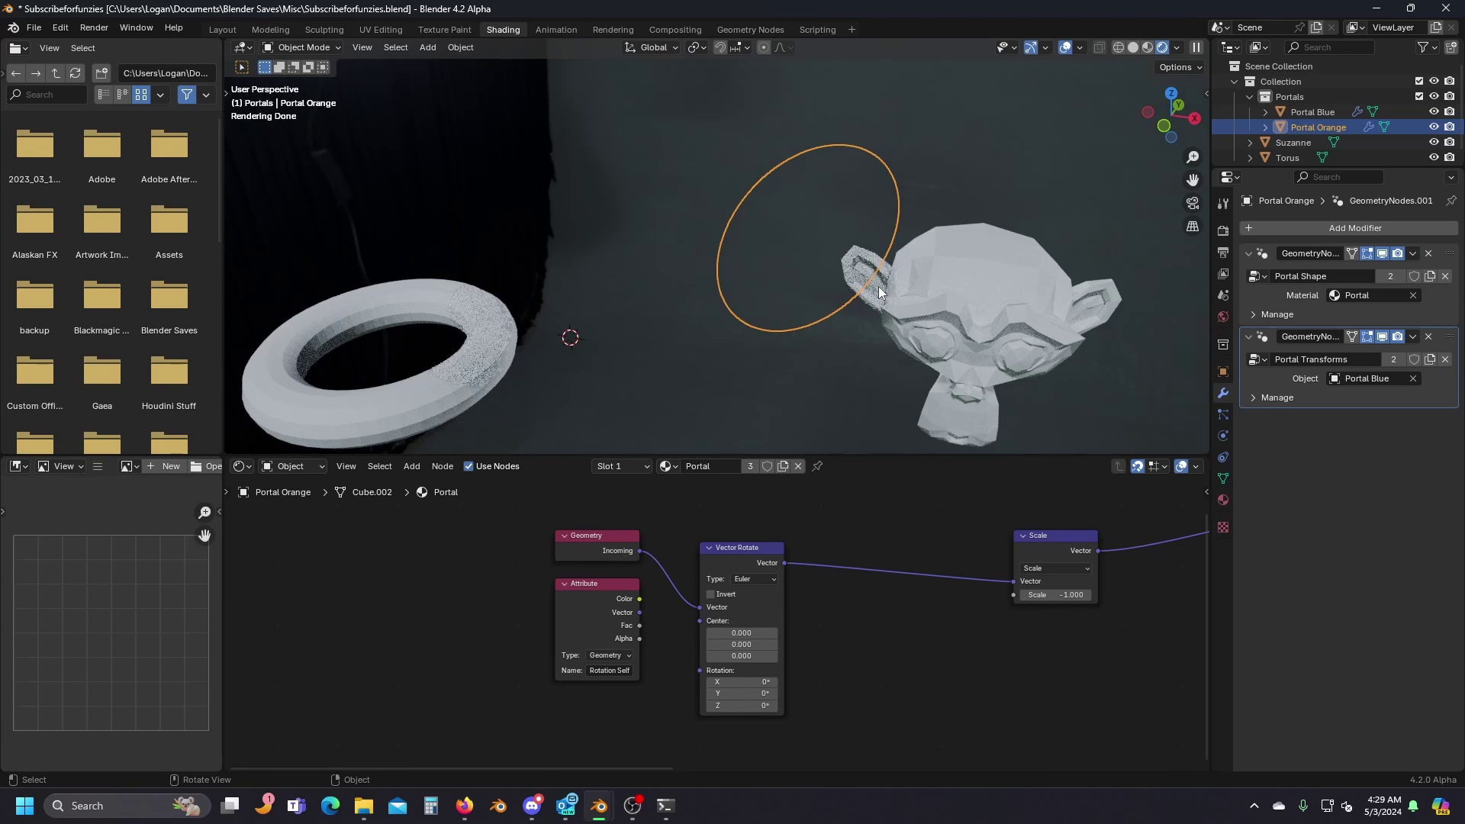
# Examine the two portals from different angles, selecting Portal Blue and Portal Orange in turn.
pyautogui.moveTo(657, 350); pyautogui.dragTo(685, 331, button='middle')
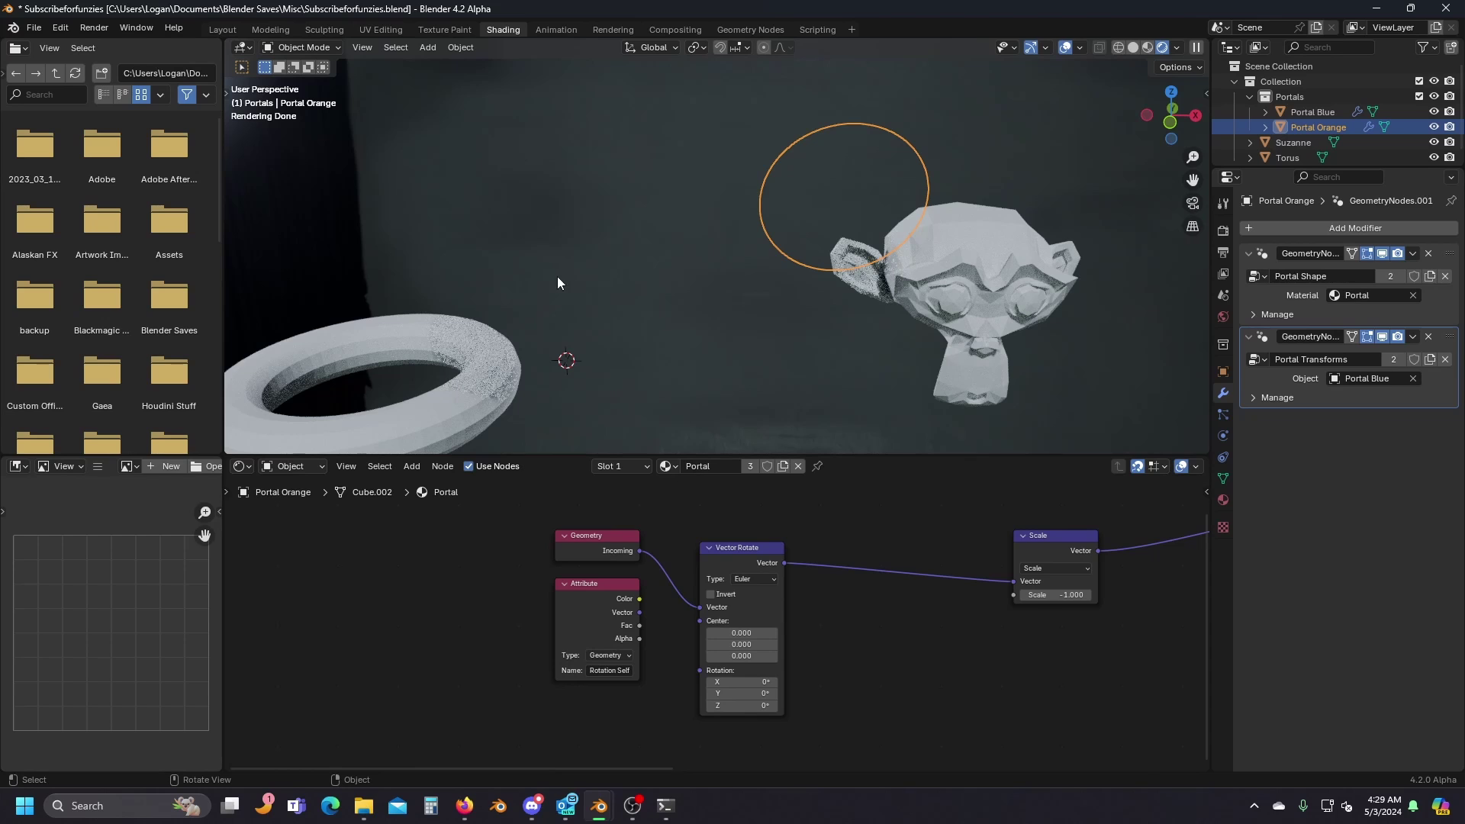
pyautogui.click(498, 265)
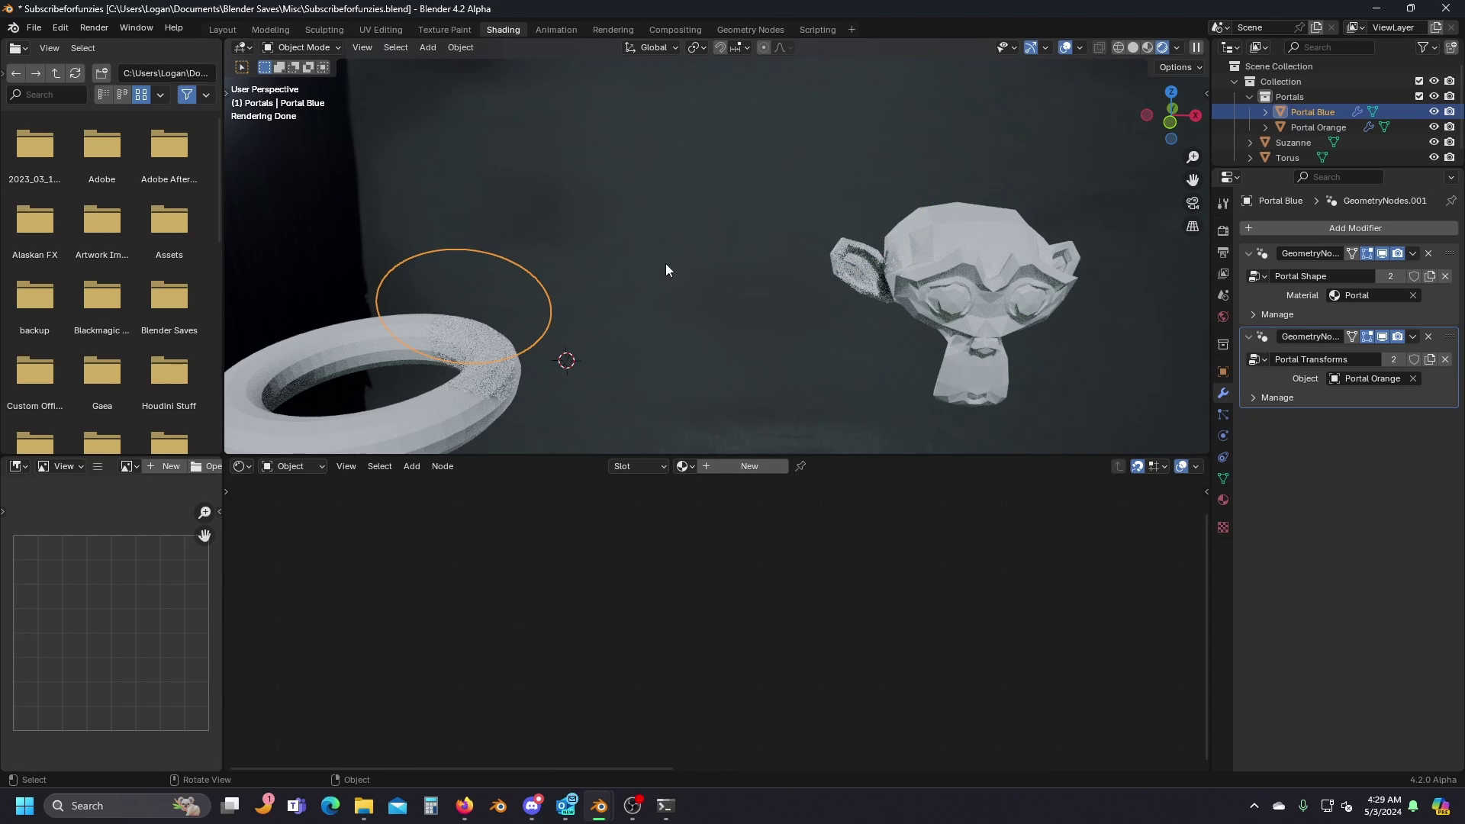
pyautogui.click(868, 223)
pyautogui.moveTo(869, 222); pyautogui.dragTo(828, 250, button='middle')
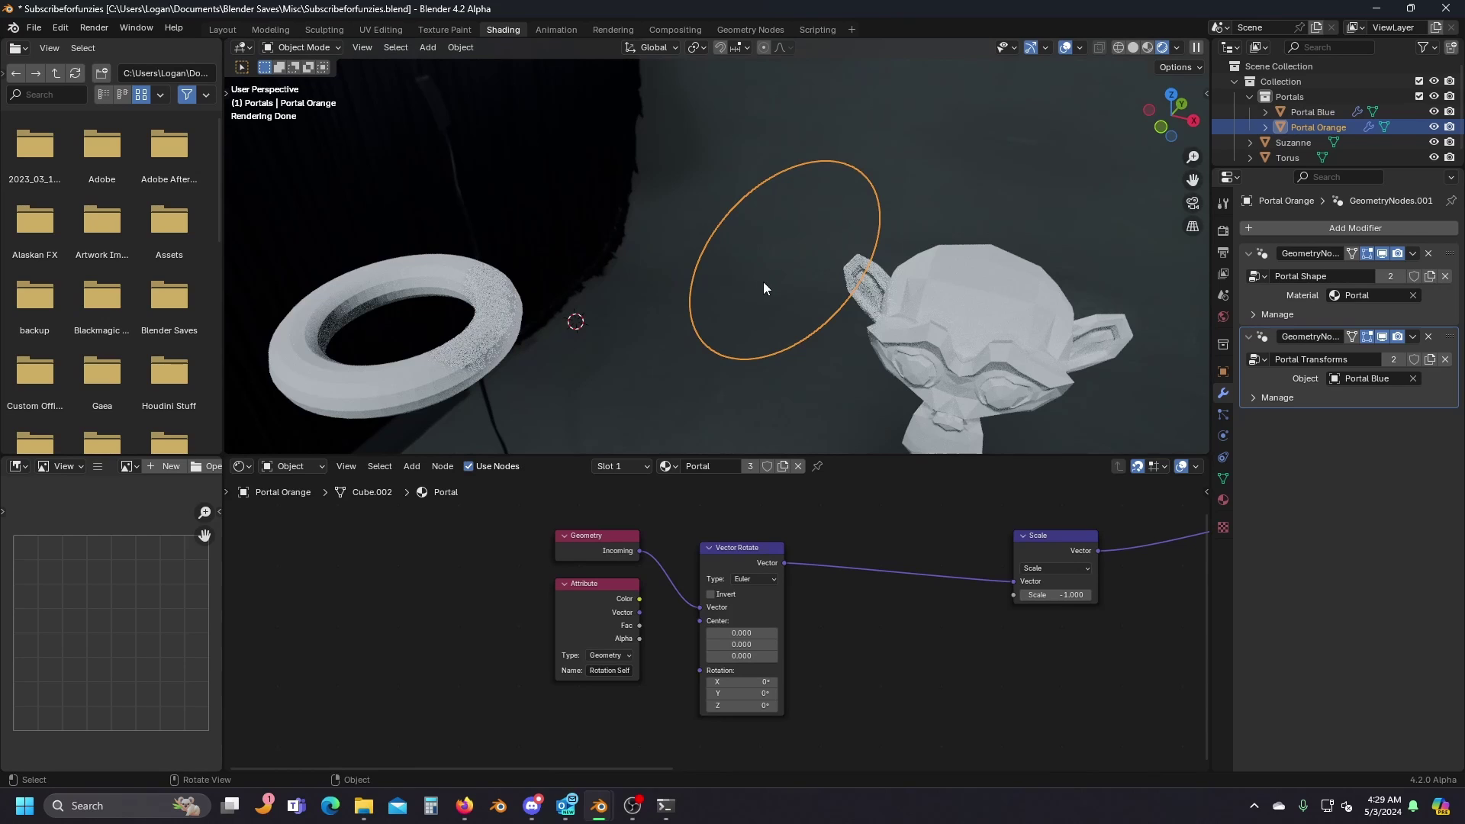
pyautogui.click(529, 275)
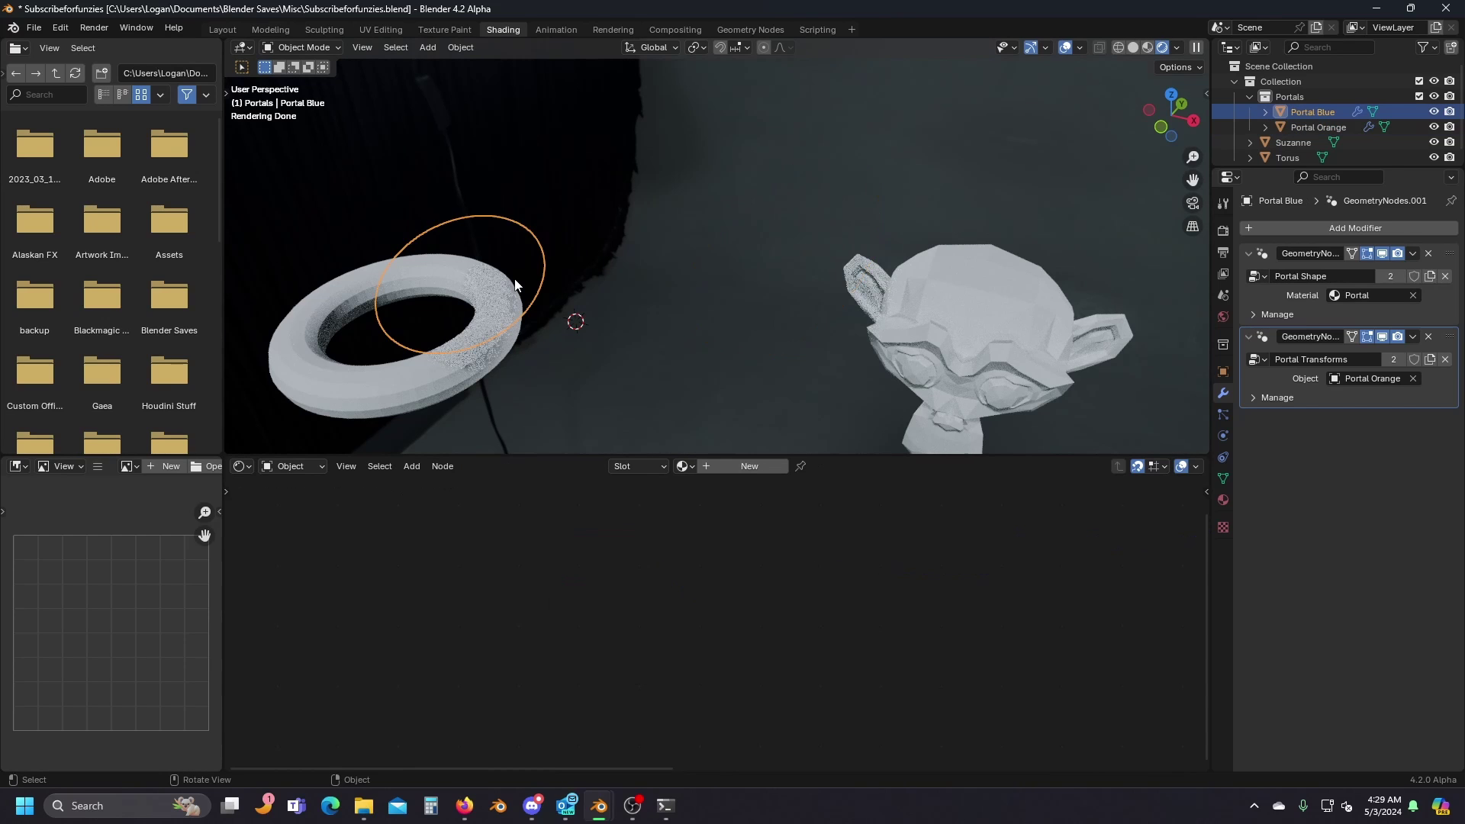
pyautogui.moveTo(529, 275); pyautogui.dragTo(546, 263, button='middle')
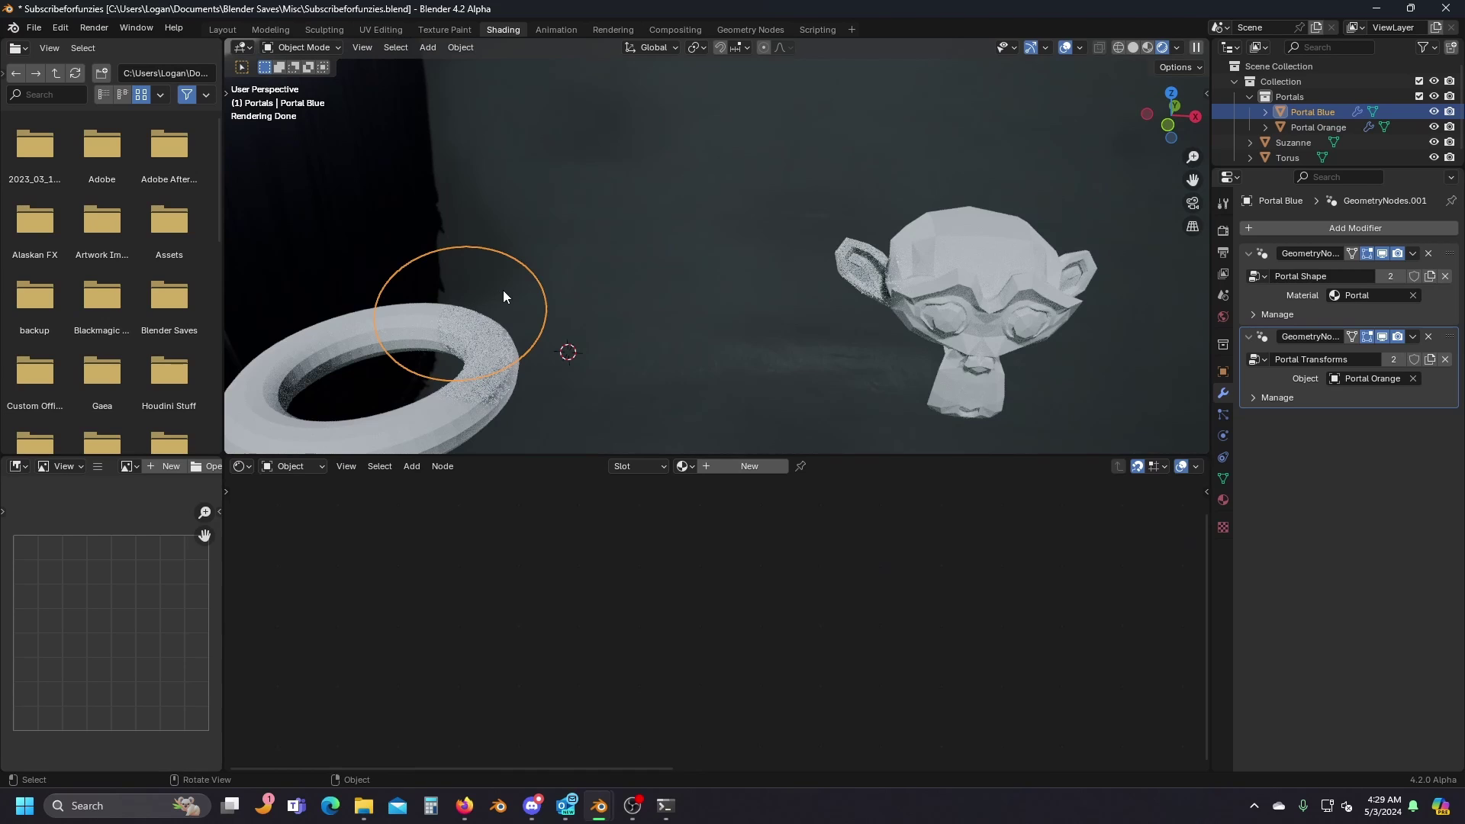
pyautogui.click(836, 199)
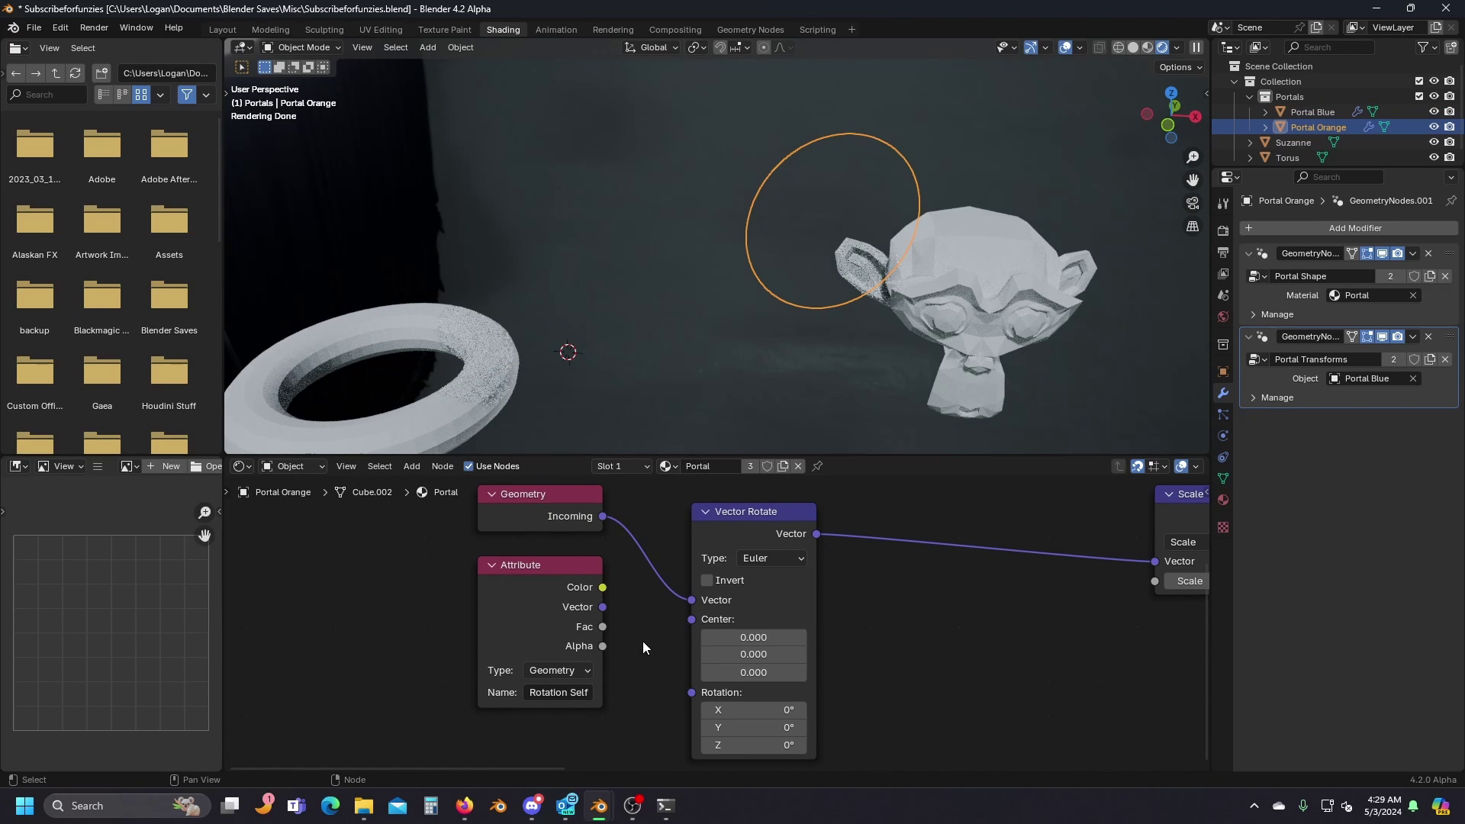
# Link the Rotation Self attribute's Vector to the Vector Rotate node's Rotation input and enable Invert.
pyautogui.moveTo(600, 606); pyautogui.dragTo(691, 692)
pyautogui.click(708, 579)
pyautogui.scroll(-3, 916, 603)
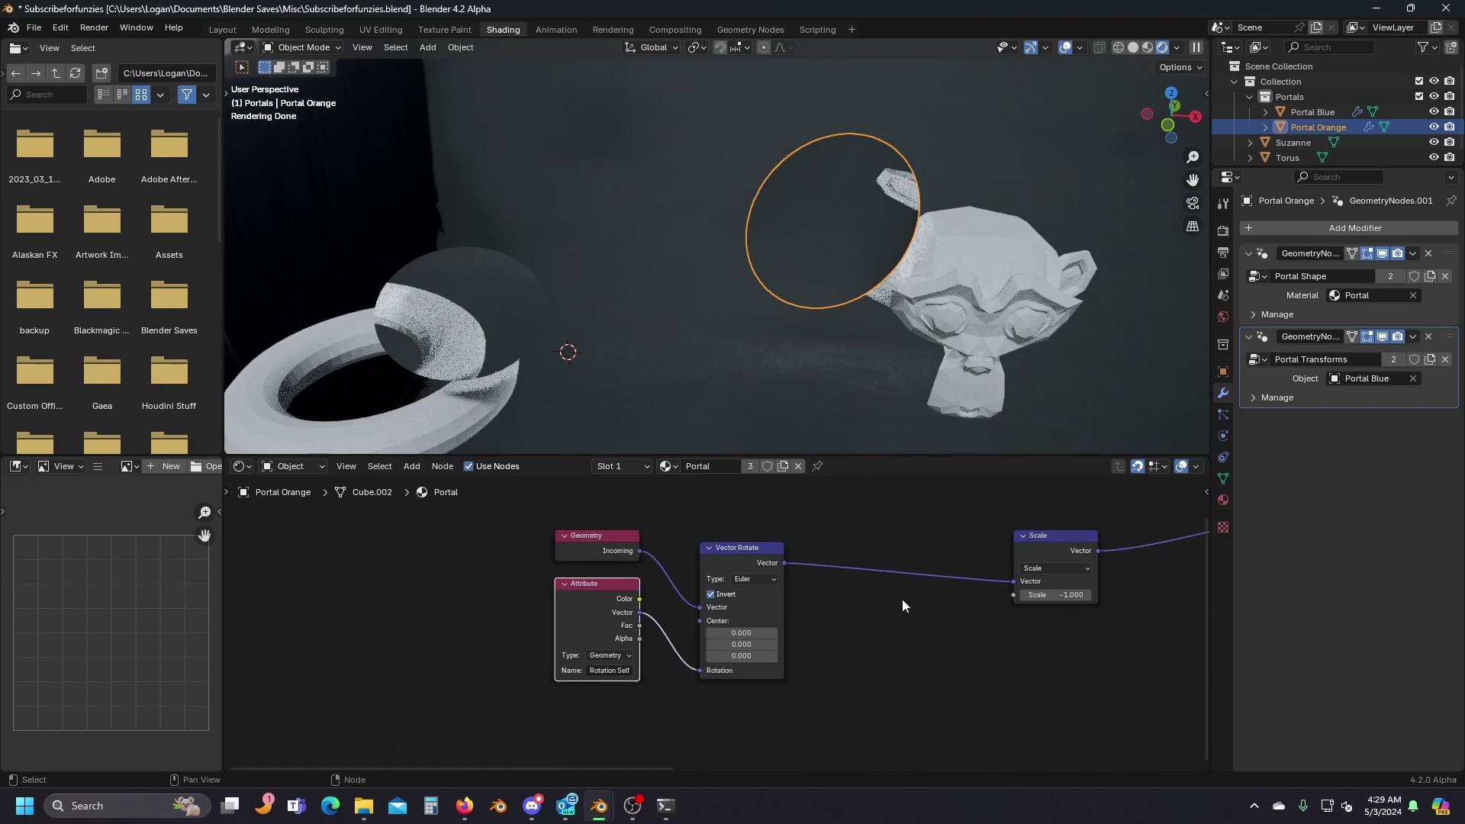
# Duplicate the Vector Rotate node, insert the copy on the link before Scale, and turn off its Invert option.
pyautogui.moveTo(683, 583); pyautogui.dragTo(650, 564)
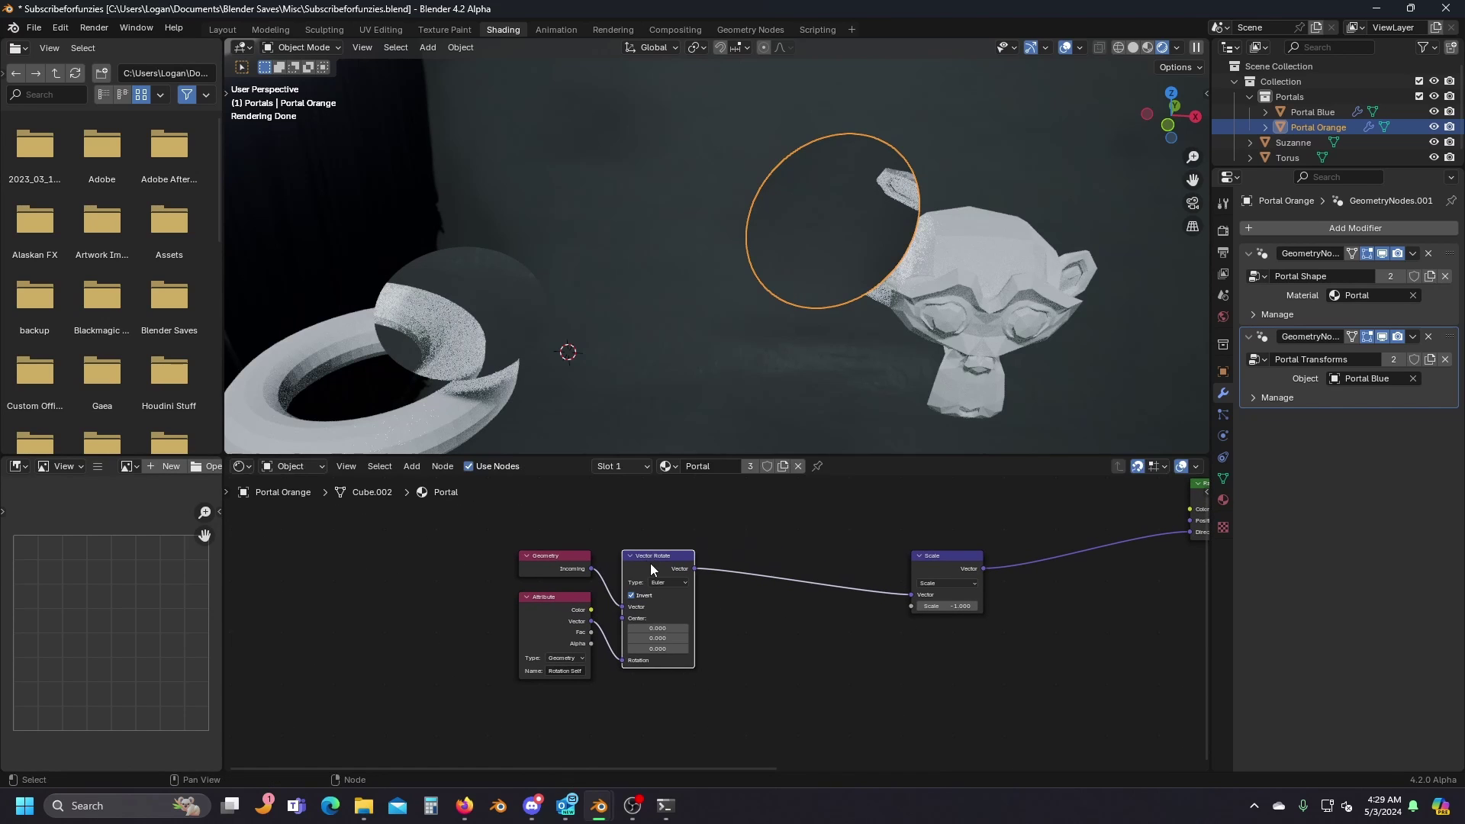
pyautogui.hotkey('shift', 'd')
pyautogui.click(748, 599)
pyautogui.click(746, 596)
pyautogui.scroll(1, 671, 670)
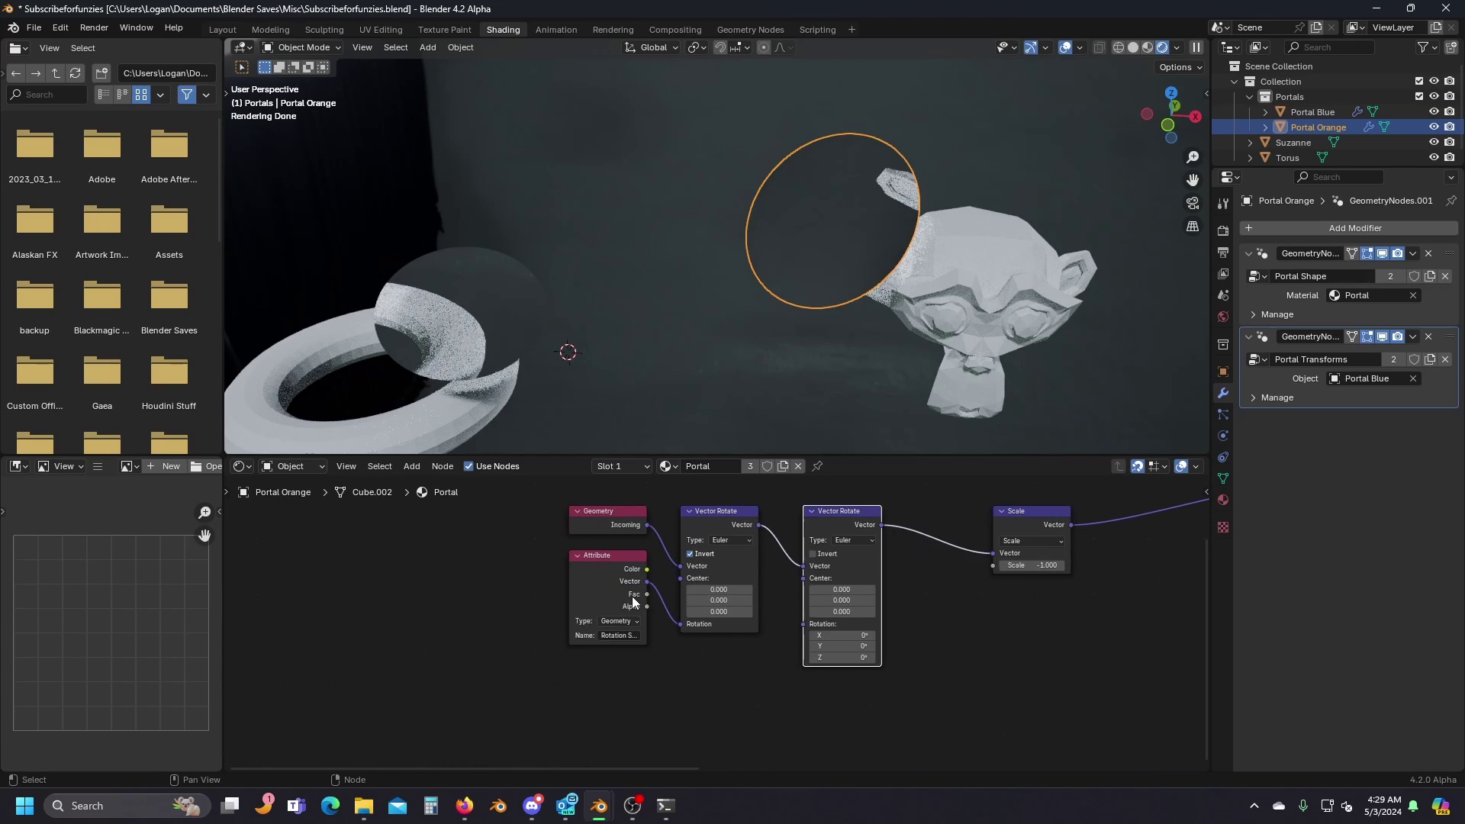
# Duplicate the Attribute node directly below the original and set its attribute name to Rotation Other.
pyautogui.click(632, 597)
pyautogui.hotkey('shift', 'd')
pyautogui.click(618, 693)
pyautogui.moveTo(669, 694); pyautogui.dragTo(649, 694)
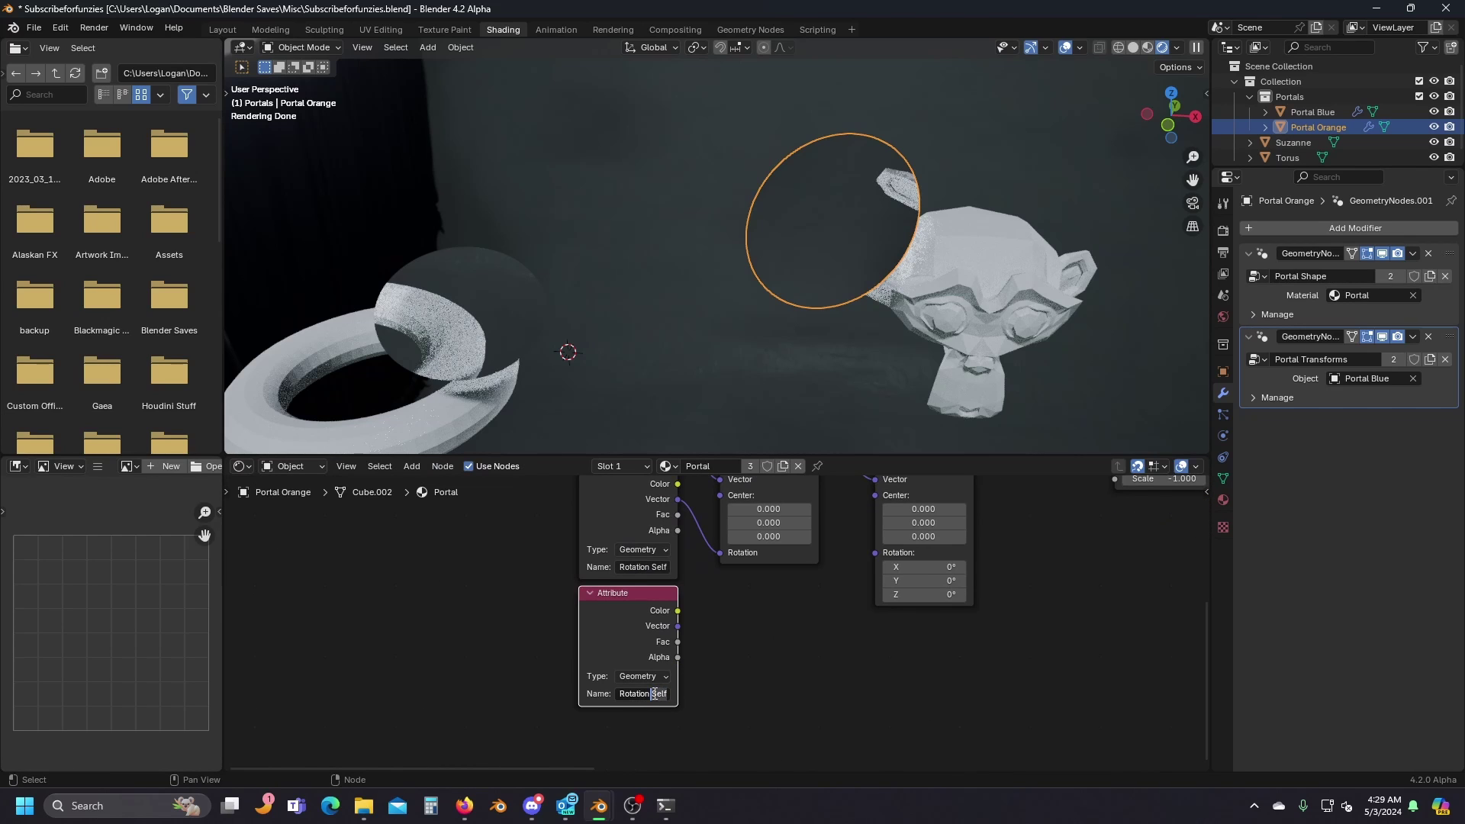
pyautogui.write('Other')
pyautogui.press('Return')
# Link the Rotation Other attribute's Vector to the second Vector Rotate node's Rotation, then check the portals in the viewport.
pyautogui.moveTo(761, 614); pyautogui.dragTo(719, 663, button='middle')
pyautogui.moveTo(637, 674); pyautogui.dragTo(833, 601)
pyautogui.moveTo(914, 318); pyautogui.dragTo(900, 496, button='middle')
pyautogui.scroll(-4, 870, 580)
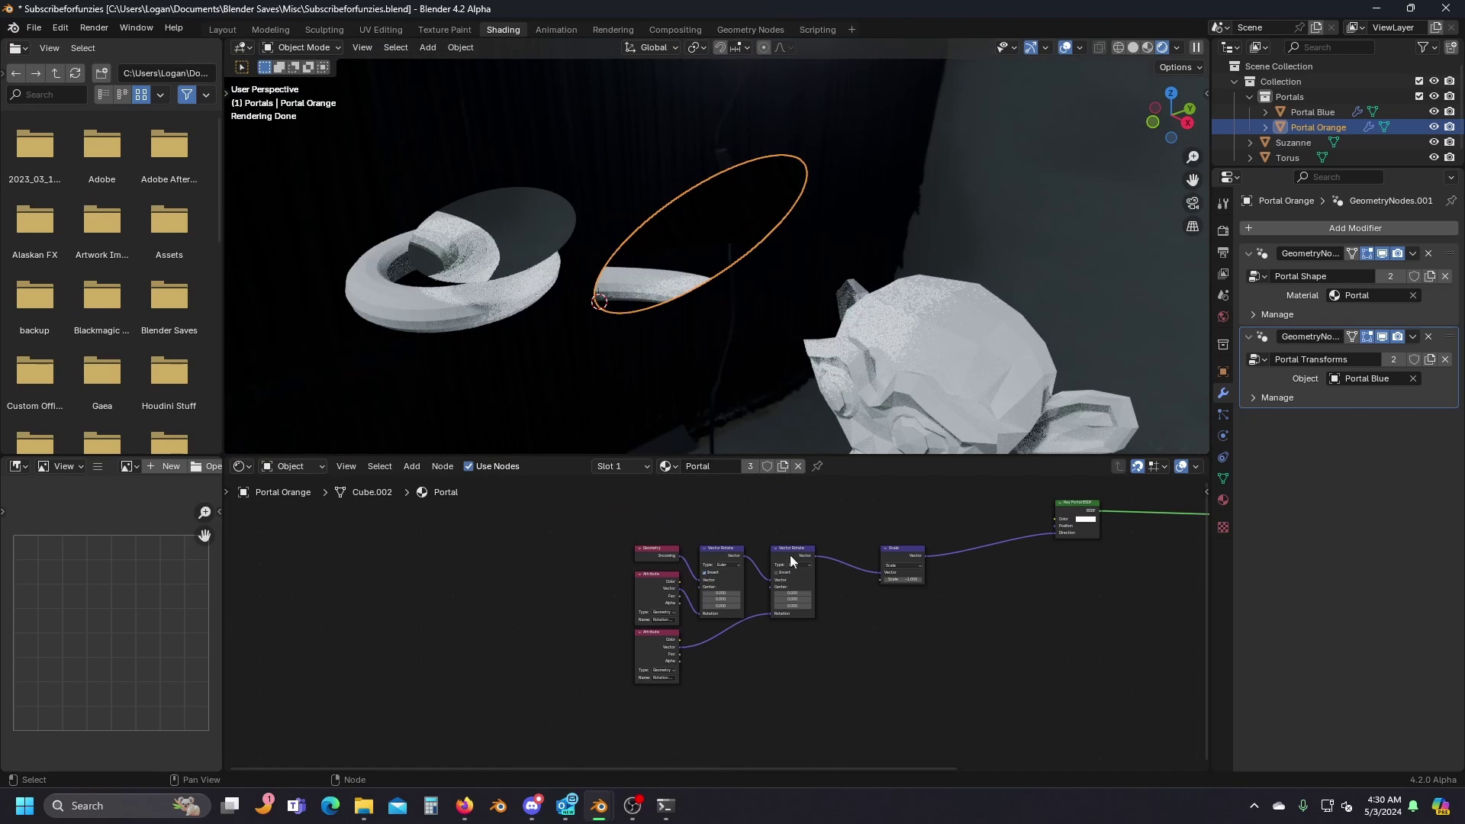
pyautogui.scroll(2, 733, 541)
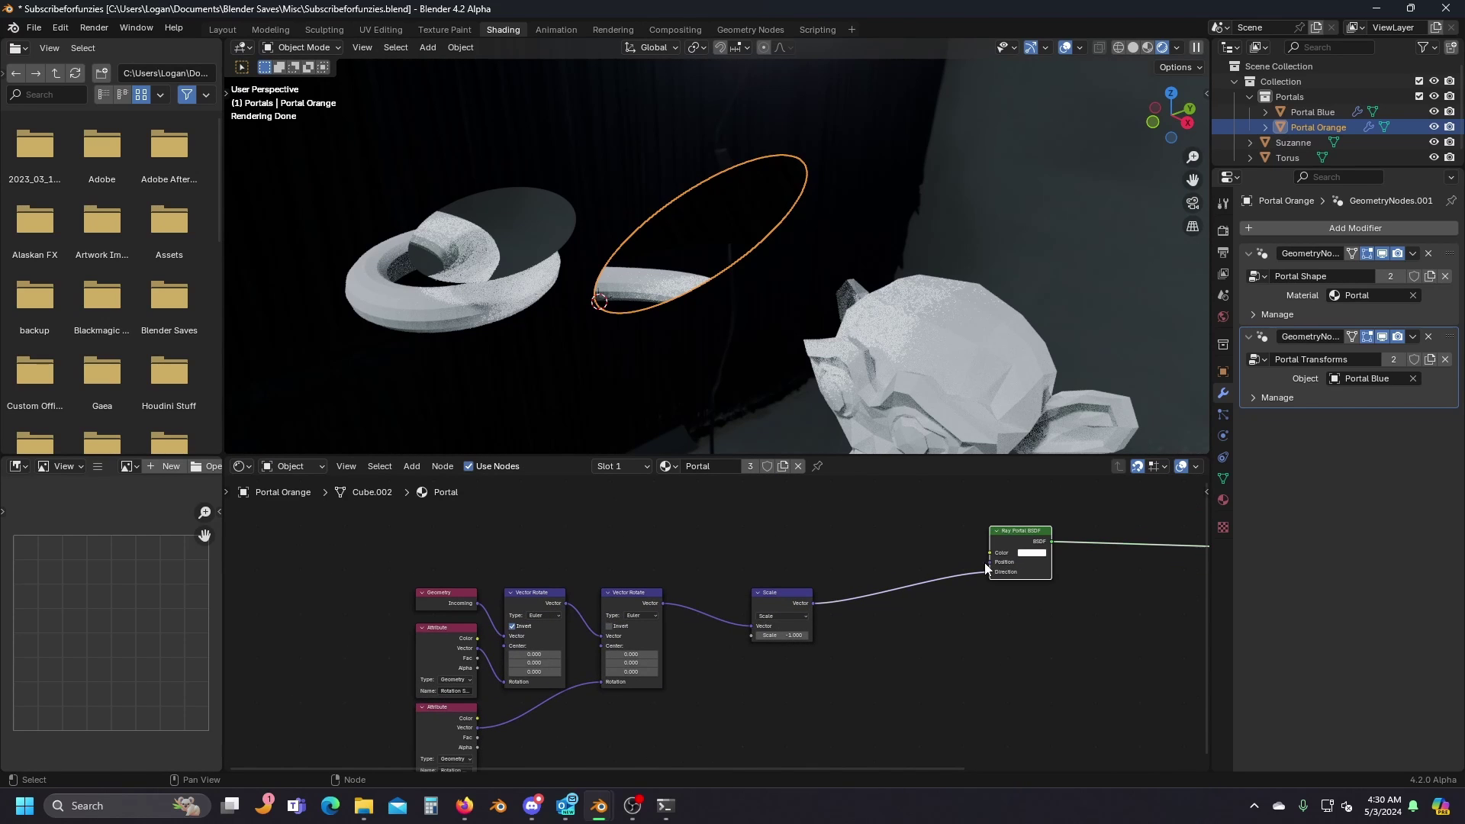
pyautogui.moveTo(626, 275); pyautogui.dragTo(826, 424, button='middle')
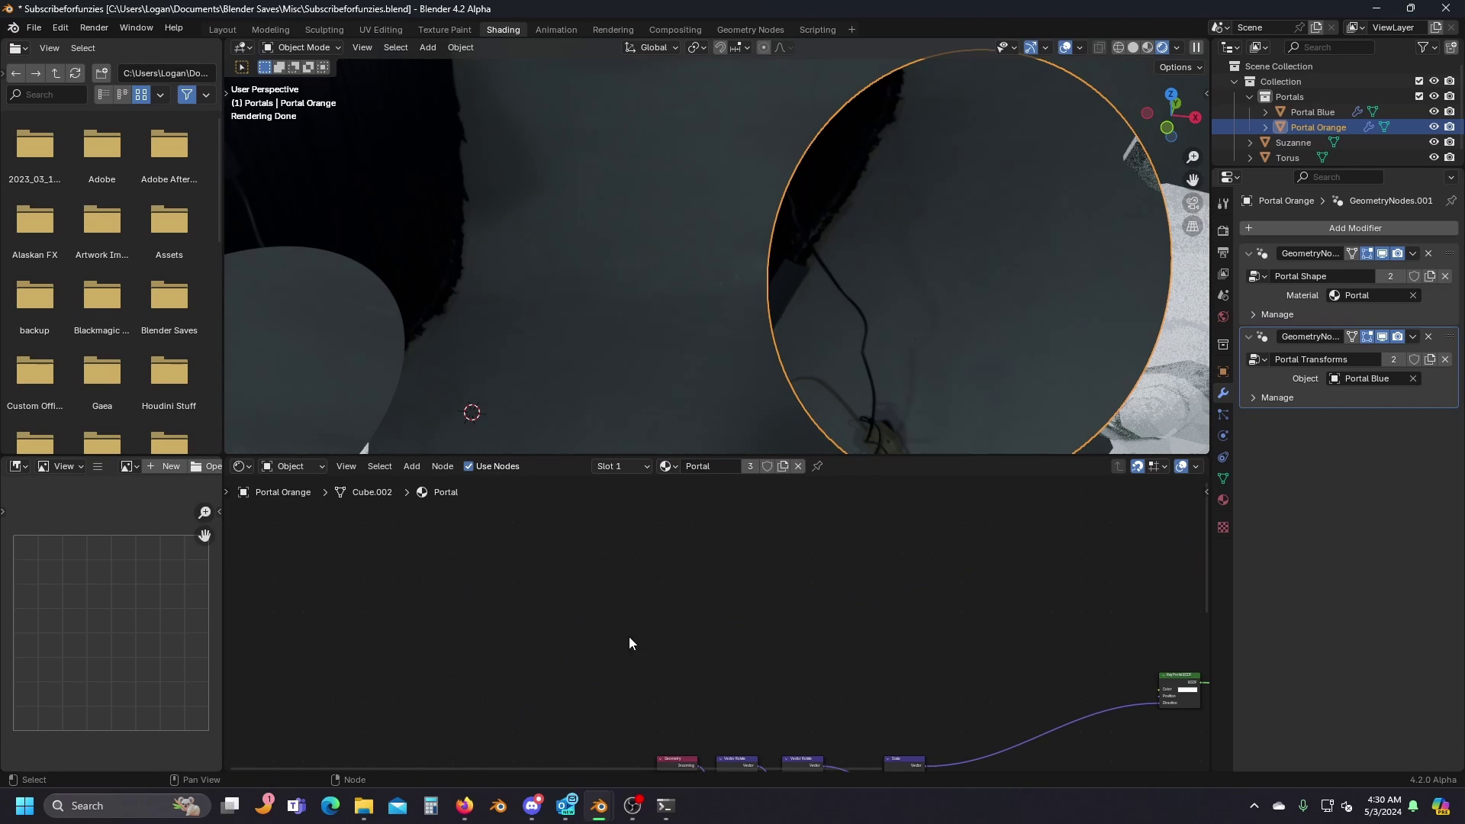
# Add another Geometry node in the empty area above the direction nodes.
pyautogui.hotkey('shift', 'a')
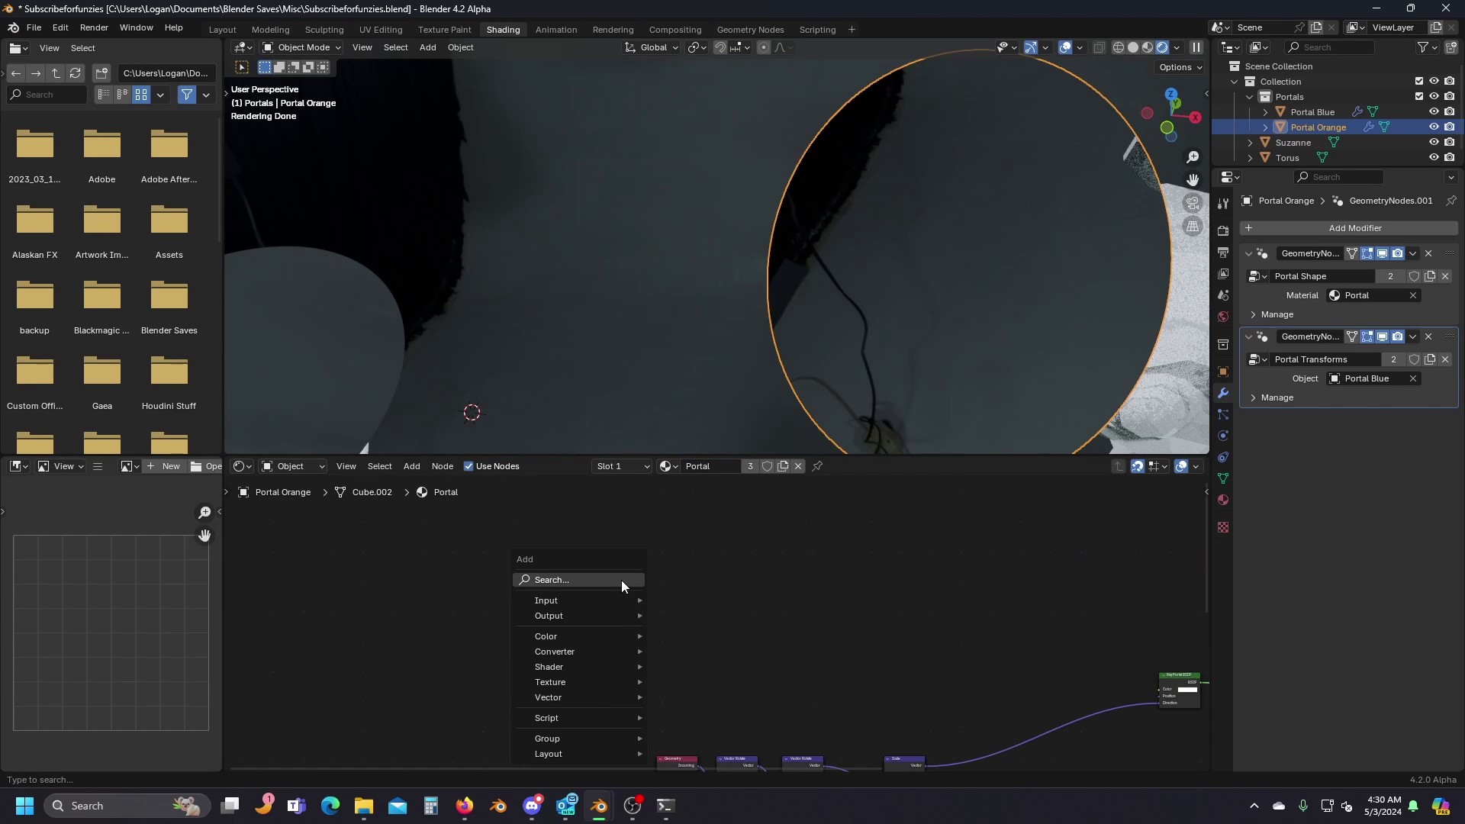
pyautogui.write('ge')
pyautogui.click(665, 608)
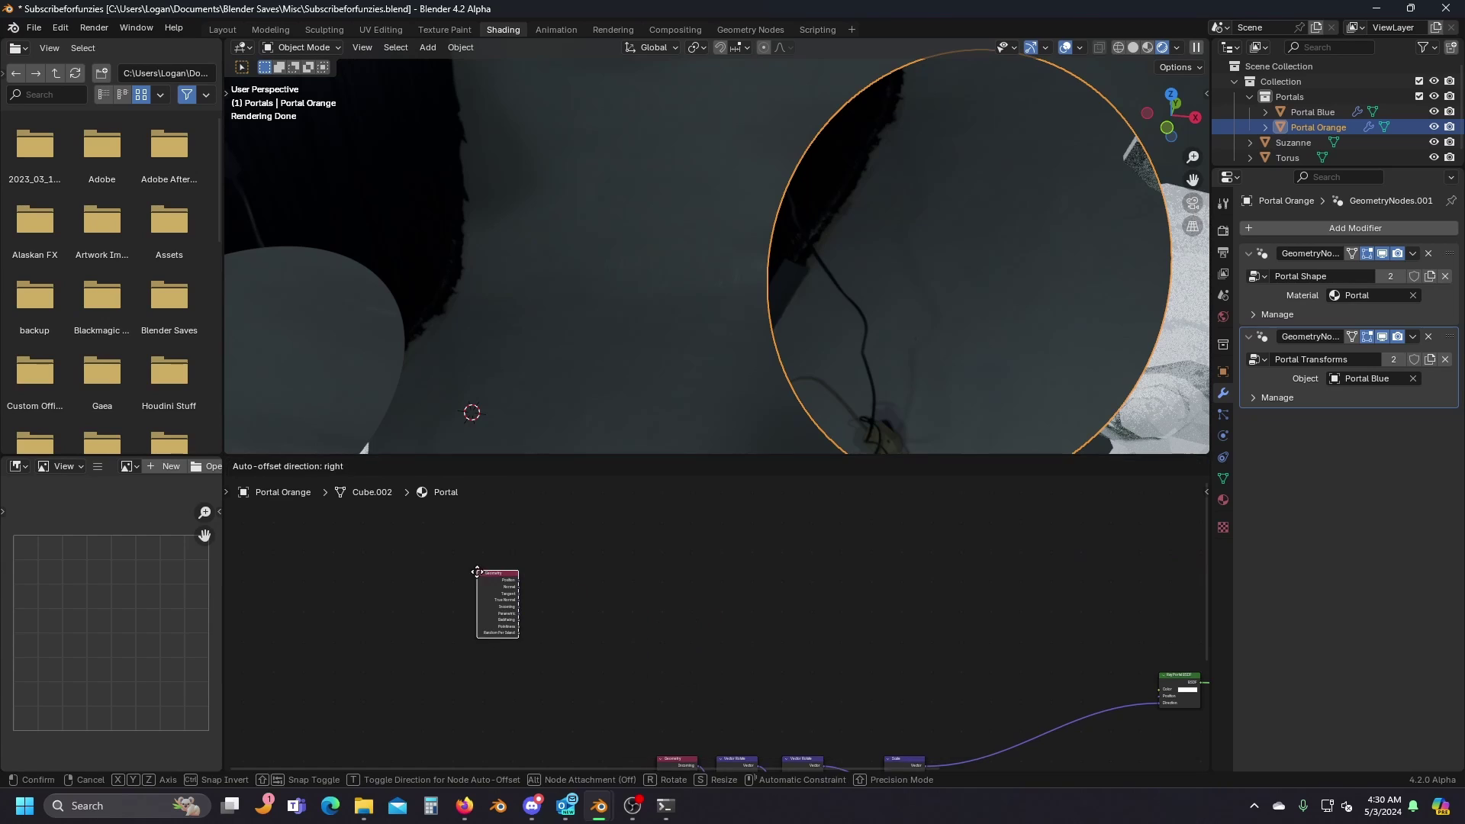
pyautogui.click(475, 565)
pyautogui.moveTo(955, 699); pyautogui.dragTo(937, 692, button='middle')
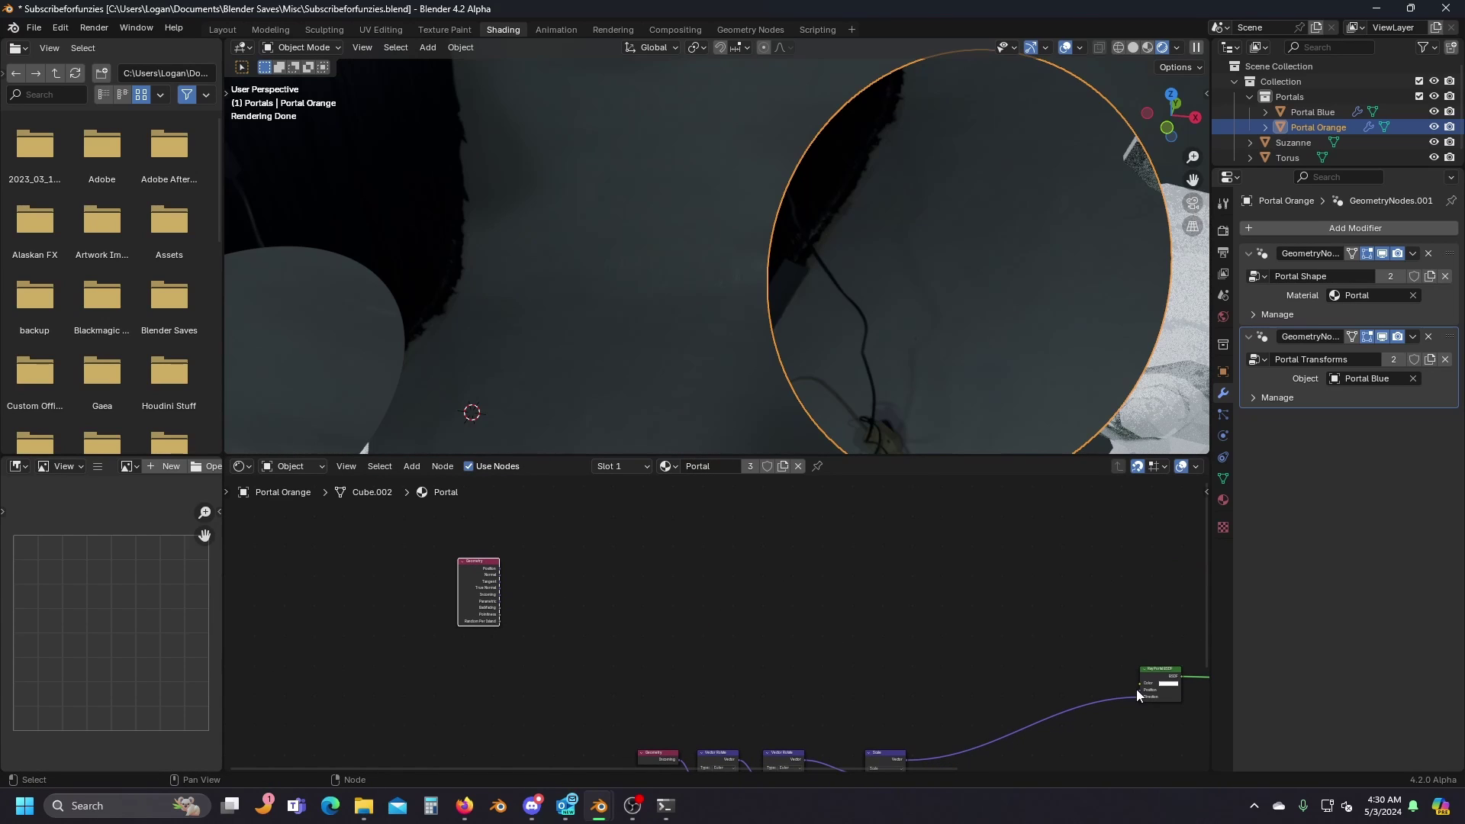
pyautogui.moveTo(600, 634); pyautogui.dragTo(633, 661, button='middle')
pyautogui.scroll(3, 653, 658)
pyautogui.click(653, 657)
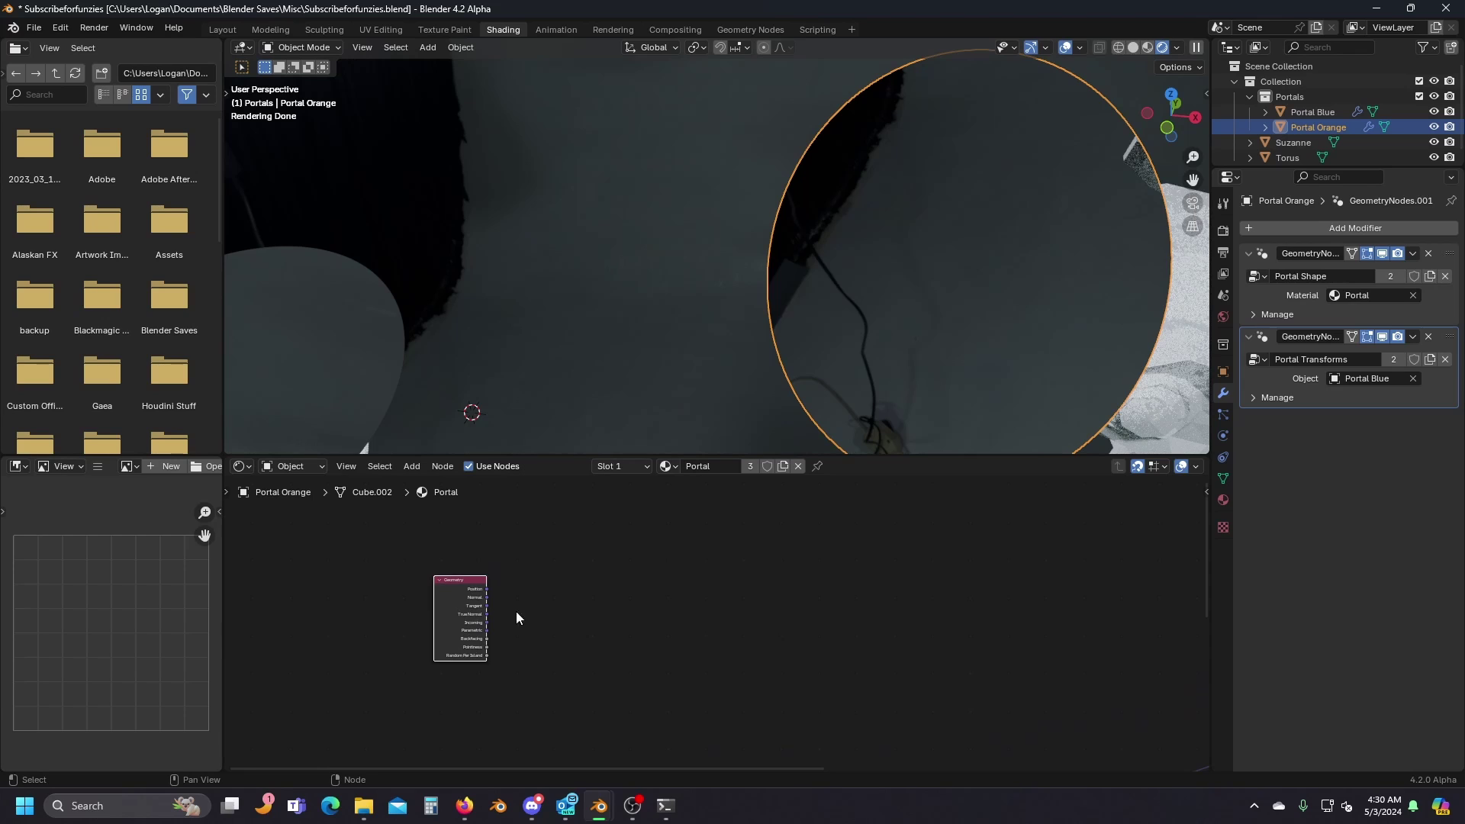
# Add a Vector Math node beside the new Geometry node.
pyautogui.moveTo(516, 611); pyautogui.dragTo(625, 624, button='middle')
pyautogui.scroll(1, 624, 625)
pyautogui.hotkey('shift', 'a')
pyautogui.moveTo(699, 617)
pyautogui.write('vec')
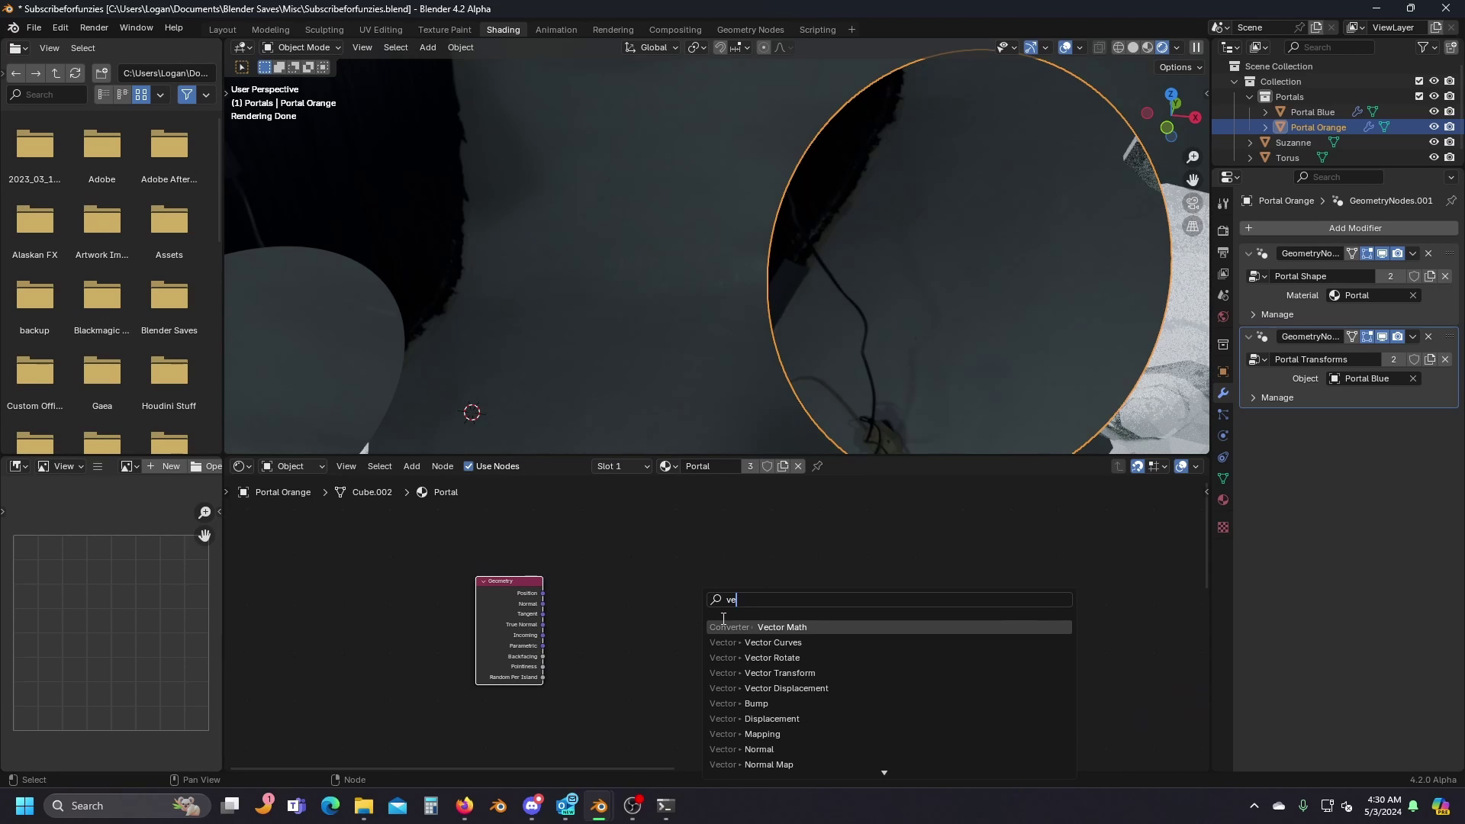
pyautogui.click(744, 625)
pyautogui.click(666, 585)
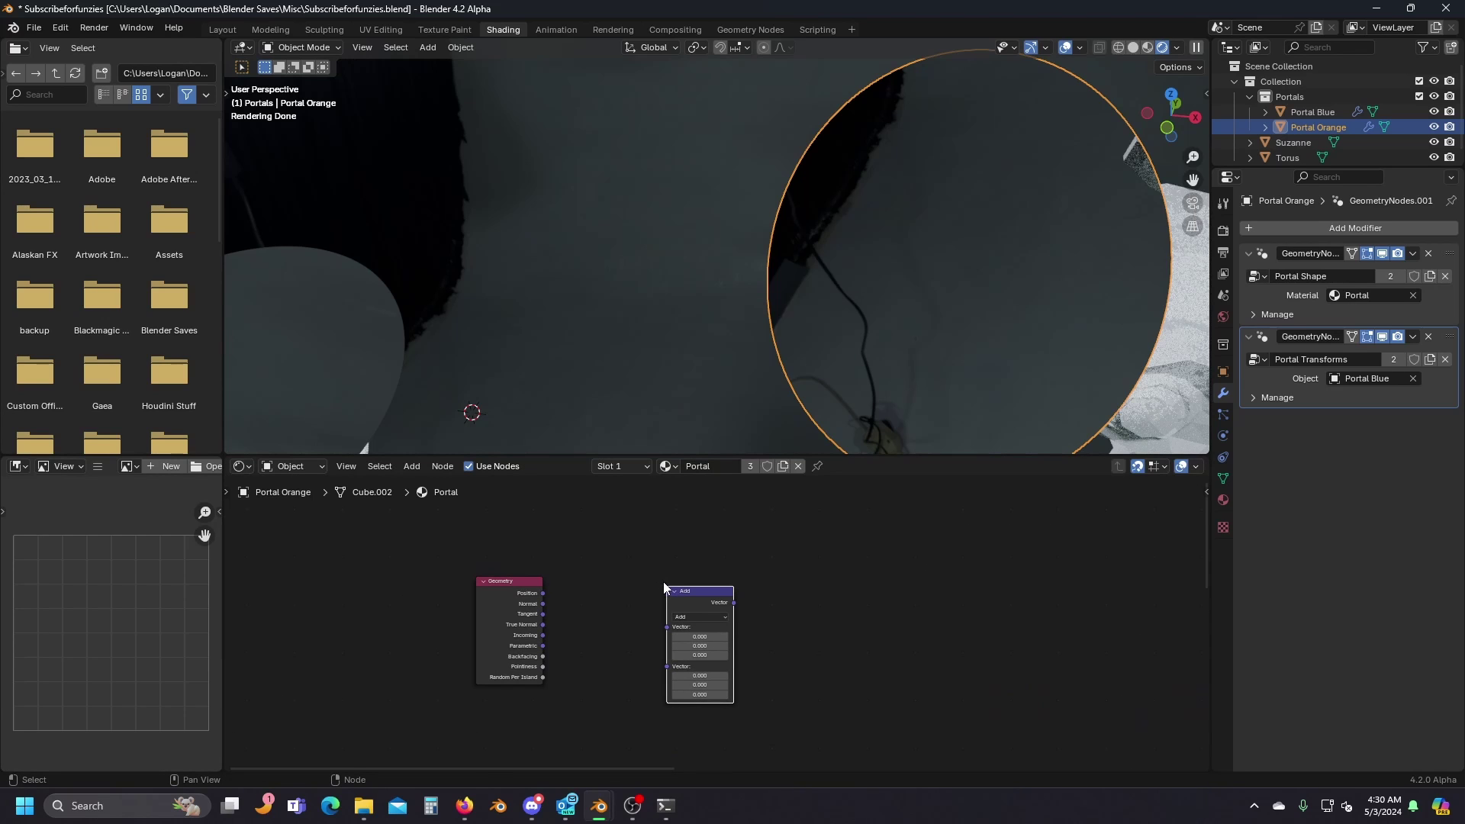
pyautogui.scroll(2, 662, 582)
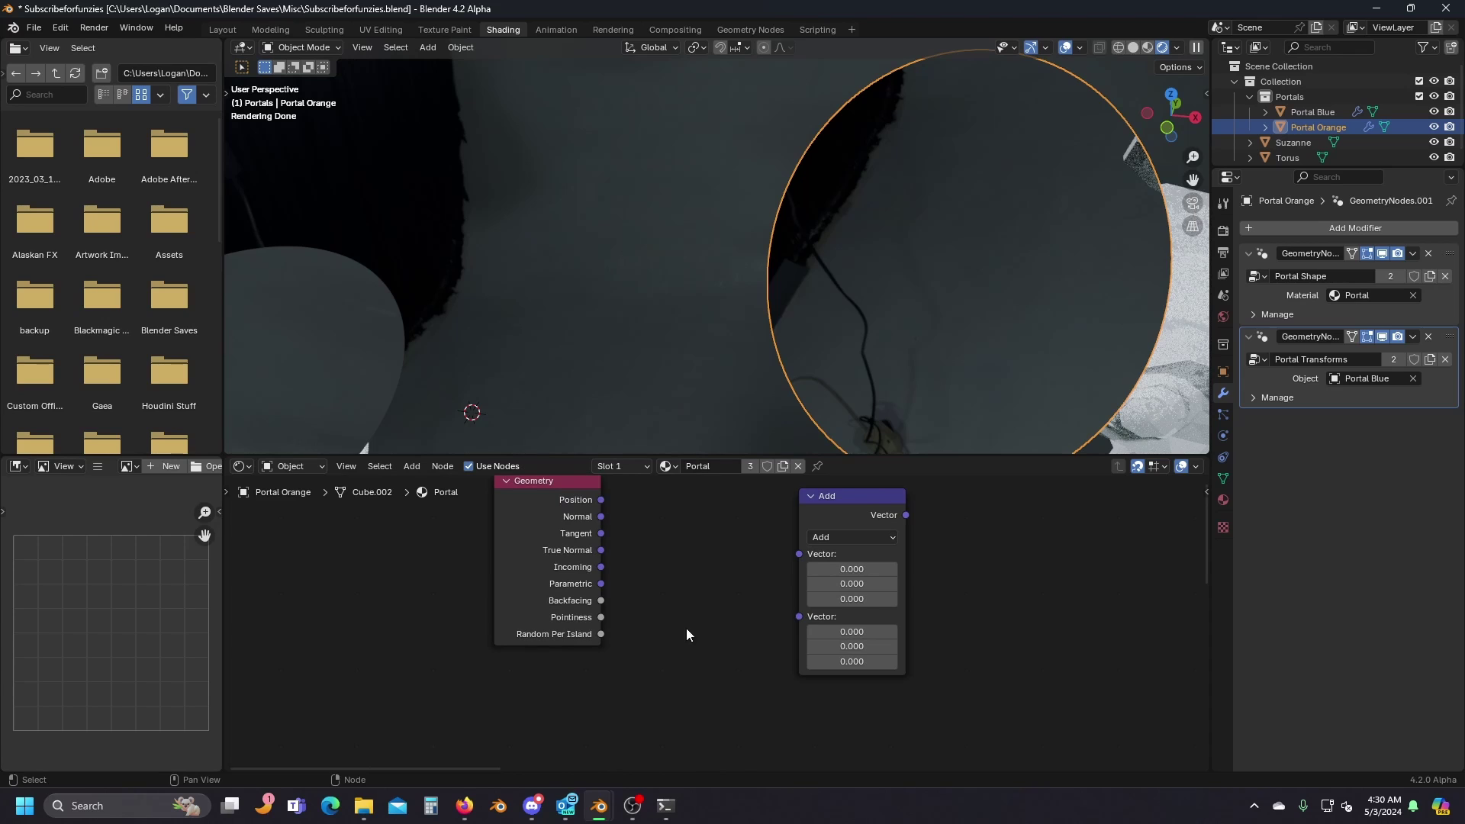
# Add an Object Info node below the new Geometry node.
pyautogui.moveTo(686, 629); pyautogui.dragTo(702, 596, button='middle')
pyautogui.hotkey('shift', 'a')
pyautogui.write('o')
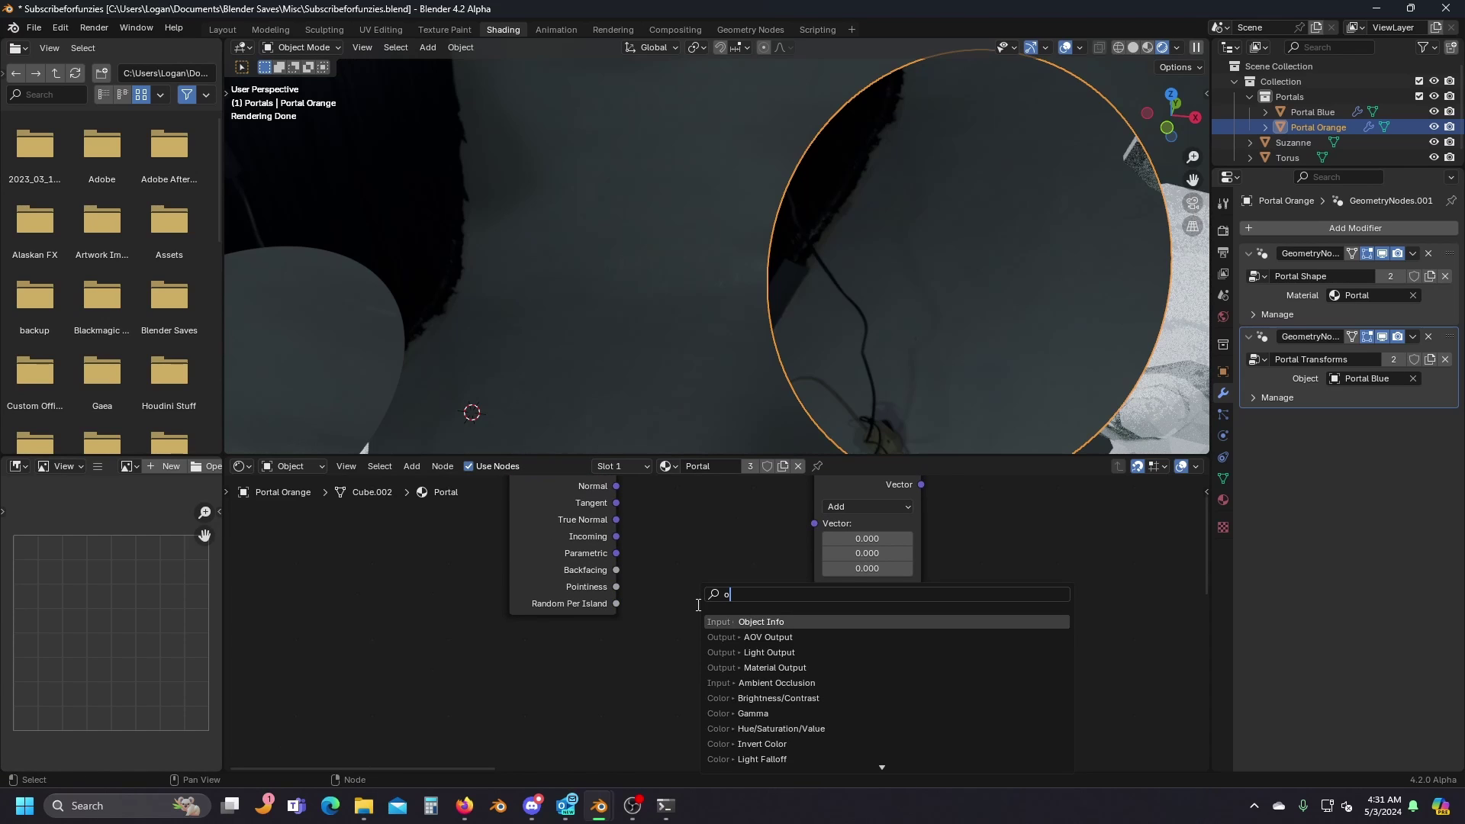
pyautogui.write('b')
pyautogui.click(741, 622)
pyautogui.click(510, 627)
# Add an Attribute node below Object Info and set its attribute name to Location.
pyautogui.moveTo(671, 648); pyautogui.dragTo(690, 595, button='middle')
pyautogui.hotkey('shift', 'a')
pyautogui.write('att')
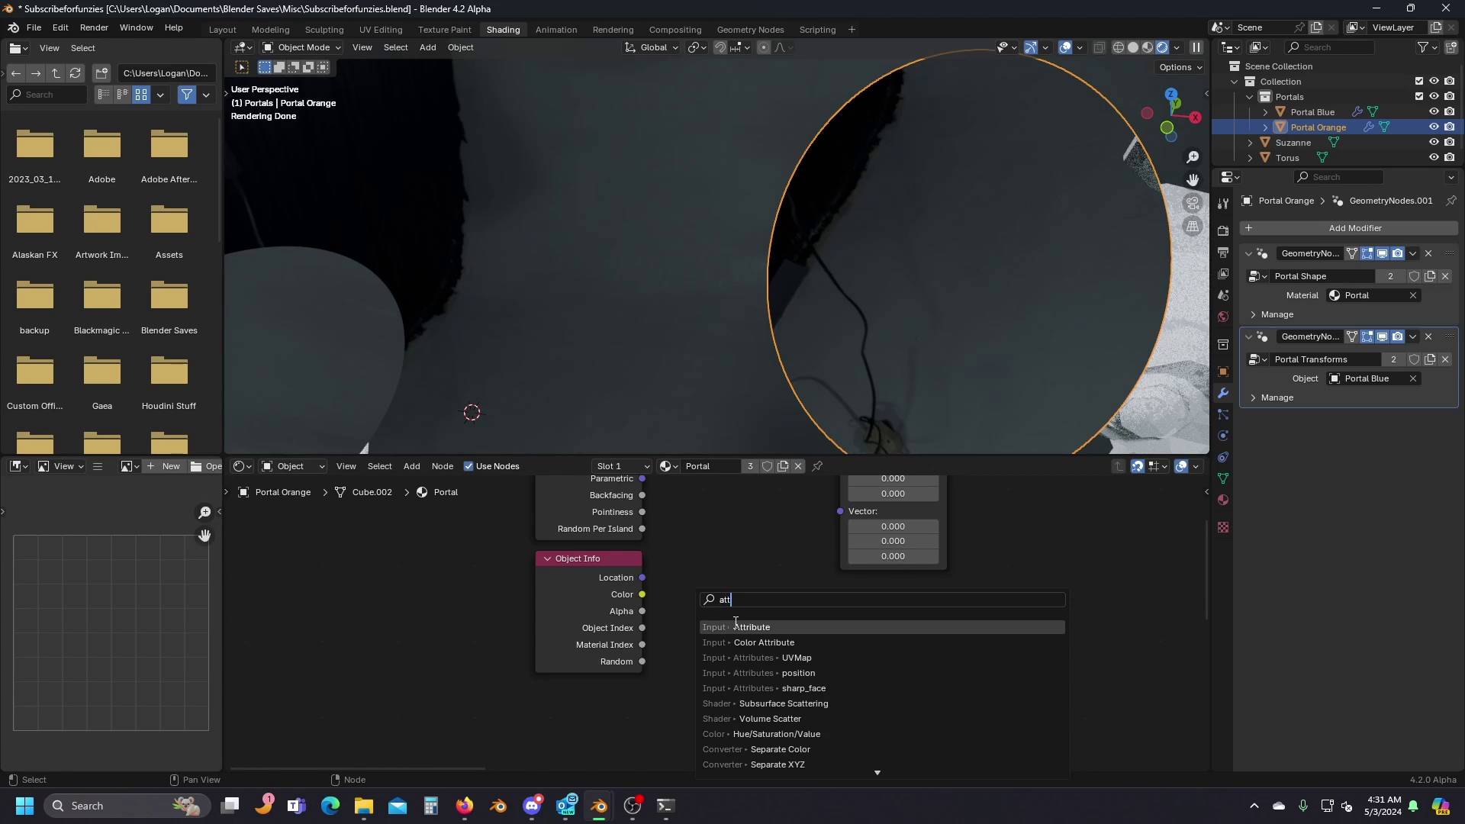
pyautogui.press('Return')
pyautogui.click(589, 754)
pyautogui.moveTo(590, 754); pyautogui.dragTo(610, 667, button='middle')
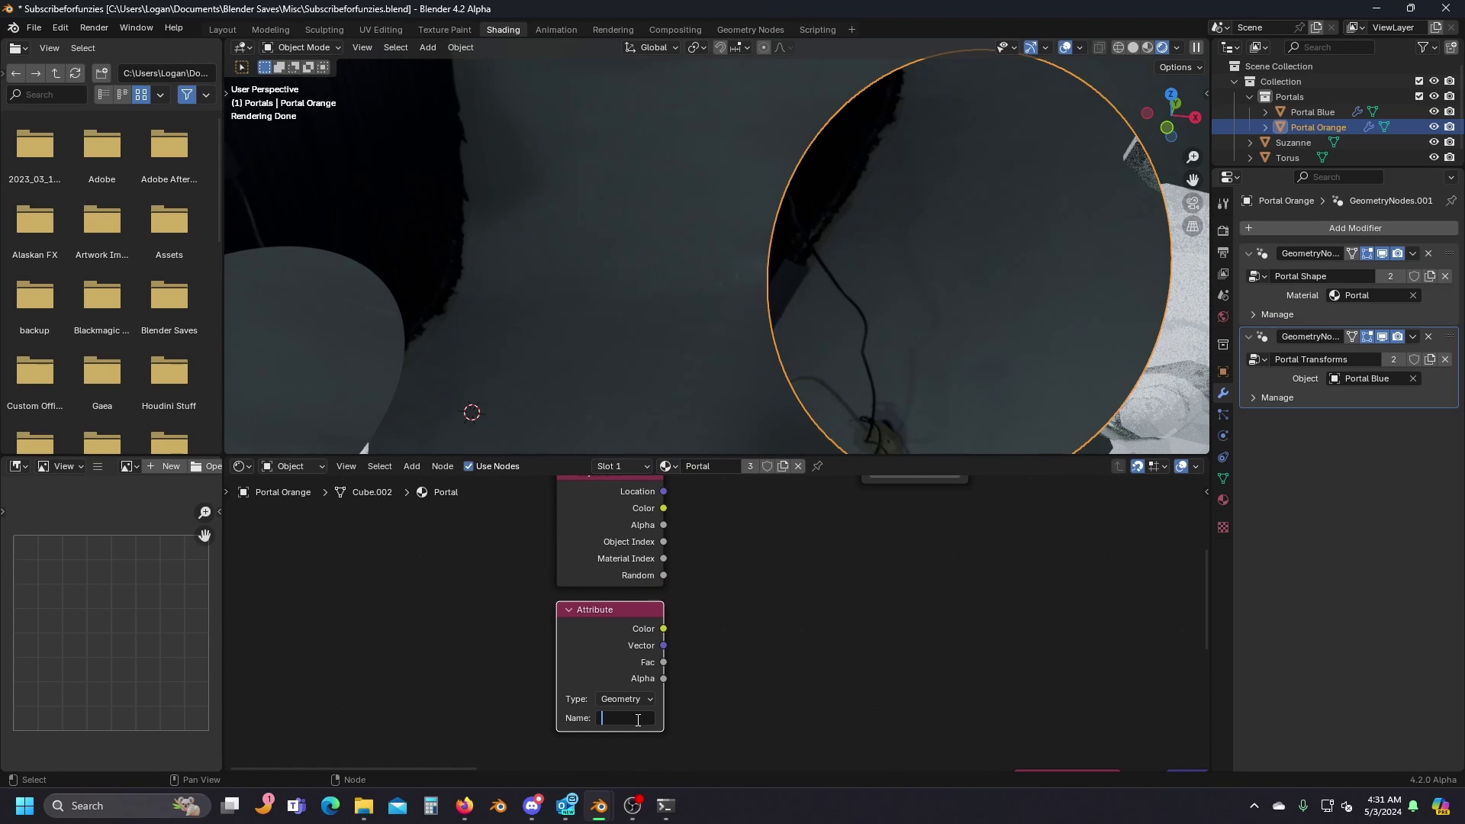
pyautogui.write('Location')
pyautogui.scroll(-2, 819, 580)
pyautogui.moveTo(818, 580); pyautogui.dragTo(762, 639, button='middle')
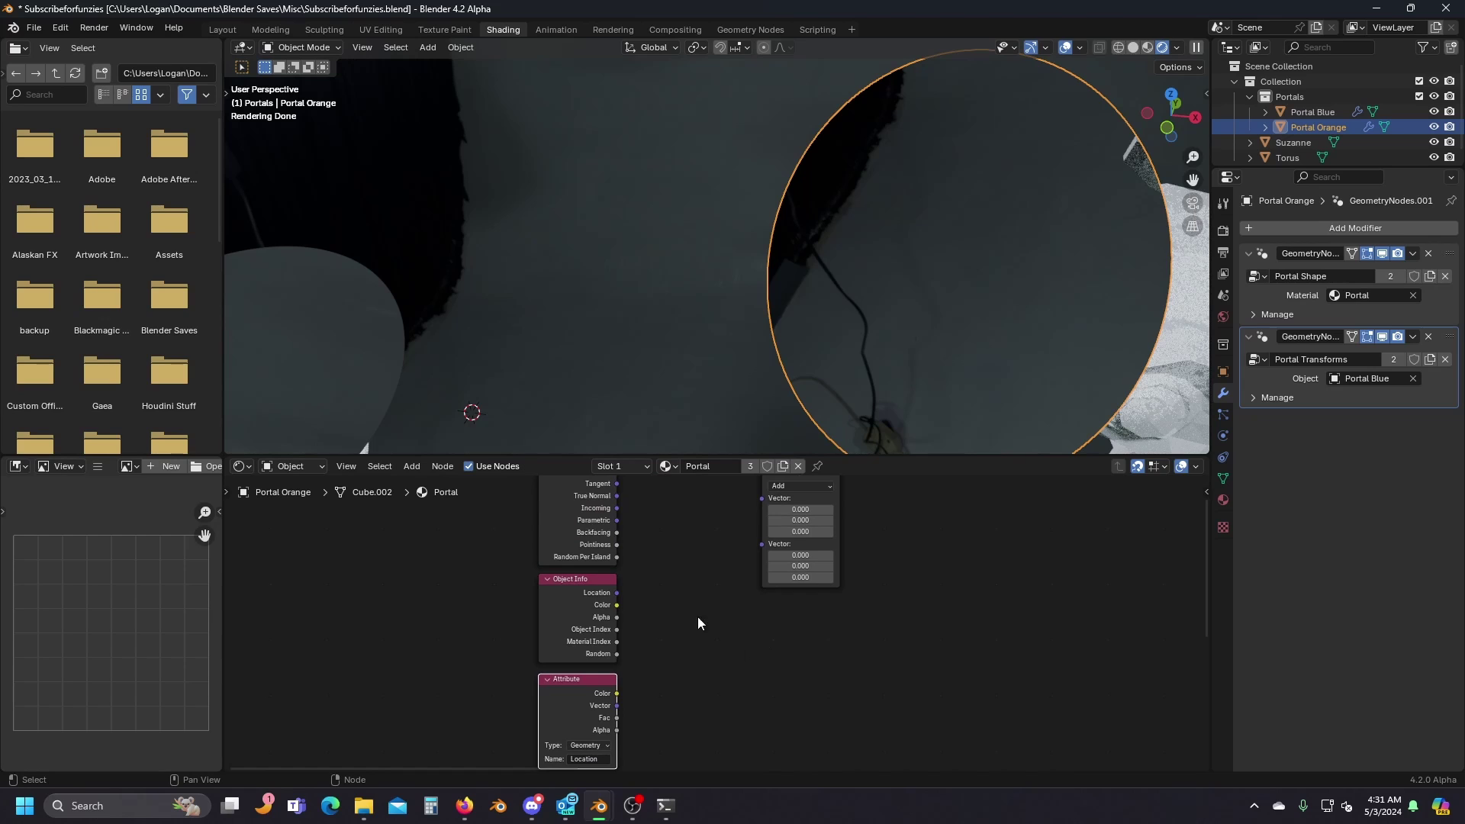
# Set the Vector Math node's operation to Subtract and move it level with the Object Info node.
pyautogui.moveTo(684, 612); pyautogui.dragTo(668, 653, button='middle')
pyautogui.click(780, 528)
pyautogui.press('s')
pyautogui.moveTo(780, 536); pyautogui.dragTo(766, 605)
pyautogui.scroll(2, 576, 578)
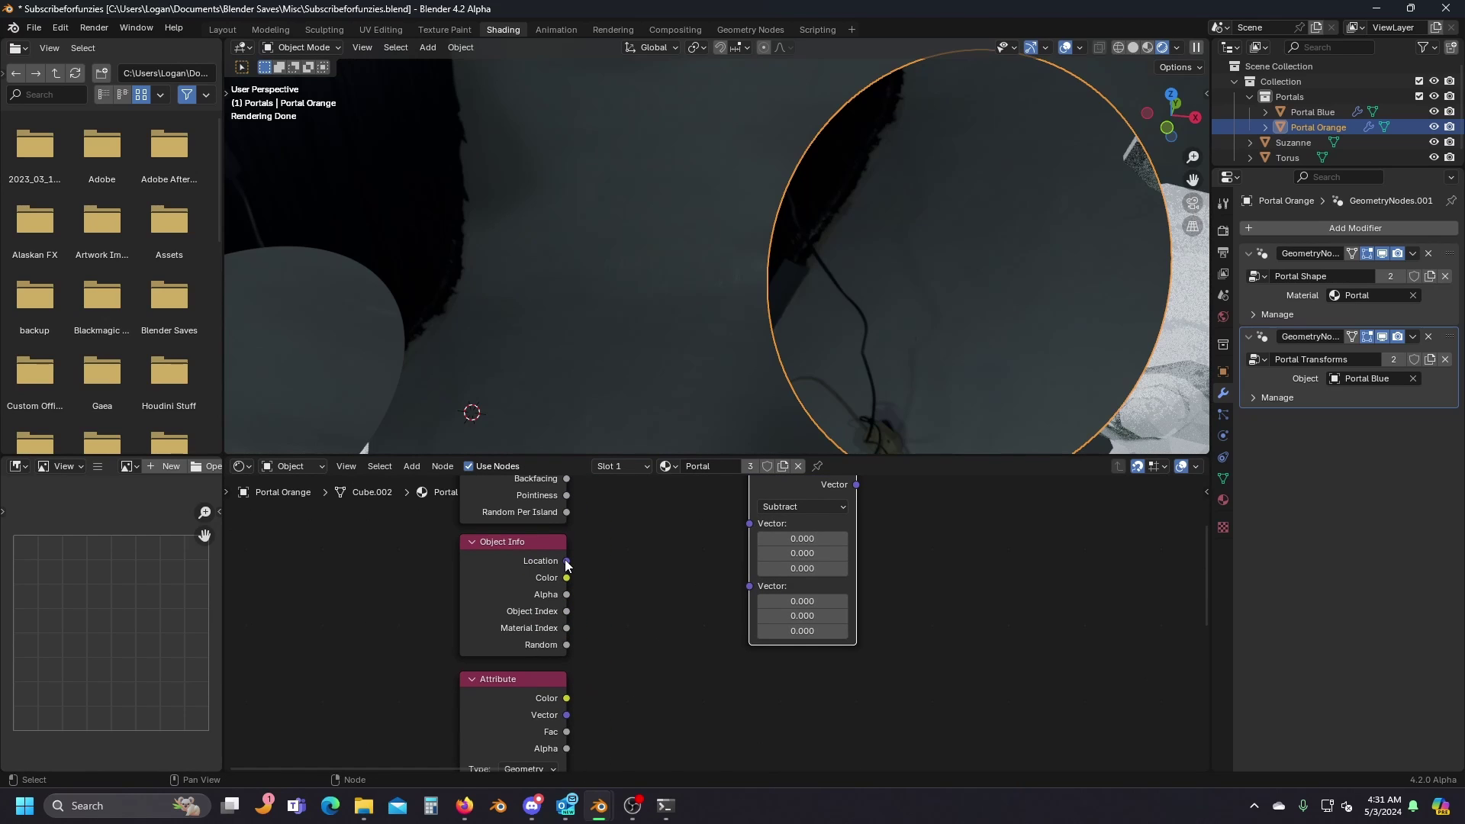
# Link the Location attribute's Vector to Subtract's first input and Object Info's Location to its second input.
pyautogui.moveTo(566, 562); pyautogui.dragTo(747, 589)
pyautogui.click(612, 694)
pyautogui.moveTo(570, 722); pyautogui.dragTo(742, 537)
pyautogui.scroll(-4, 707, 533)
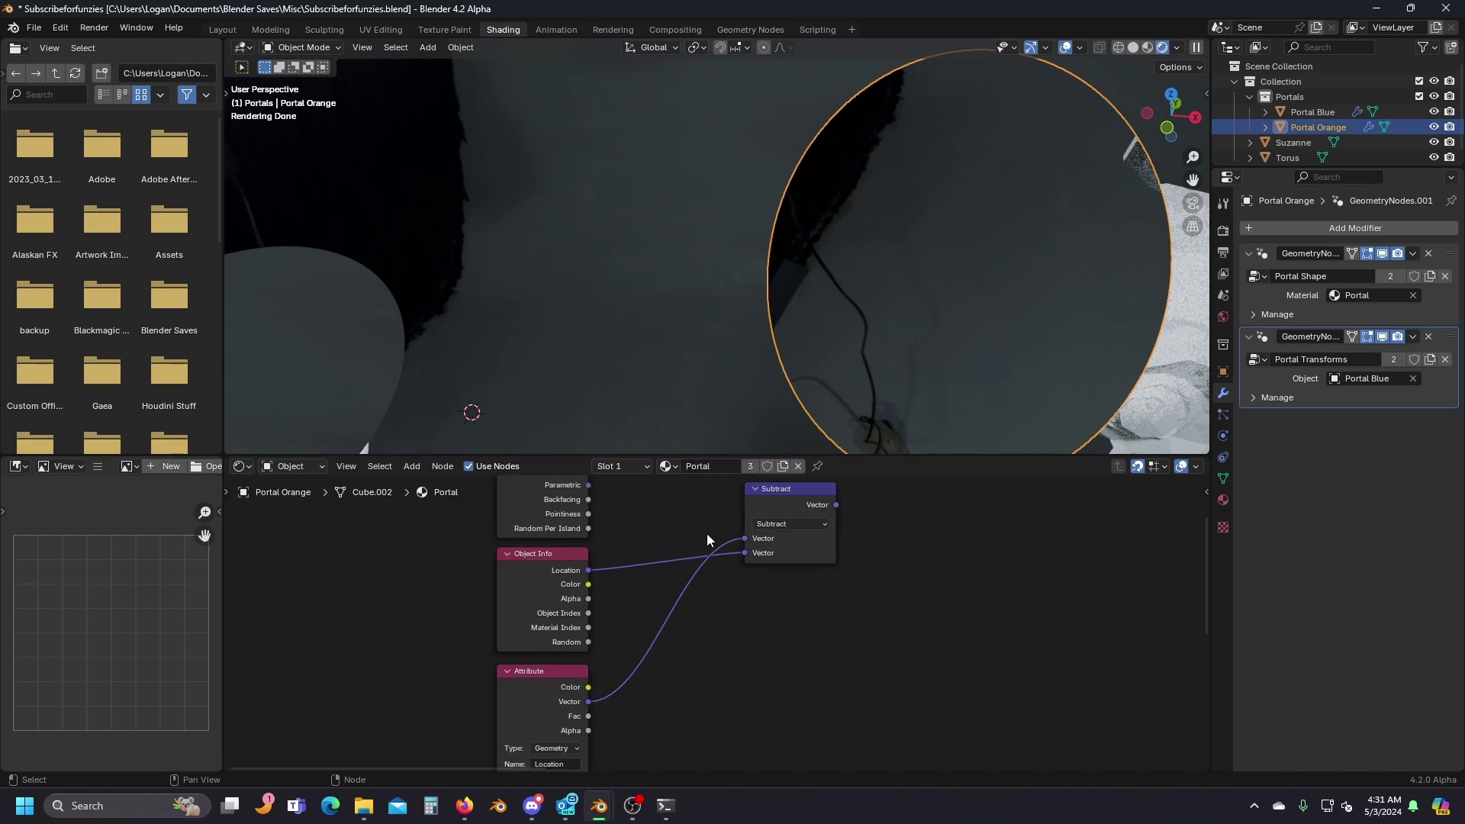
# Duplicate the Subtract node, place the copy after it, and set the copy's operation to Add.
pyautogui.moveTo(707, 533); pyautogui.dragTo(661, 641, button='middle')
pyautogui.moveTo(740, 629); pyautogui.dragTo(699, 645)
pyautogui.hotkey('shift', 'd')
pyautogui.click(819, 564)
pyautogui.click(812, 577)
pyautogui.click(802, 585)
# Link Geometry's Position and the Subtract output into the Add node, and its result to the Ray Portal BSDF's Position.
pyautogui.moveTo(561, 550); pyautogui.dragTo(763, 583)
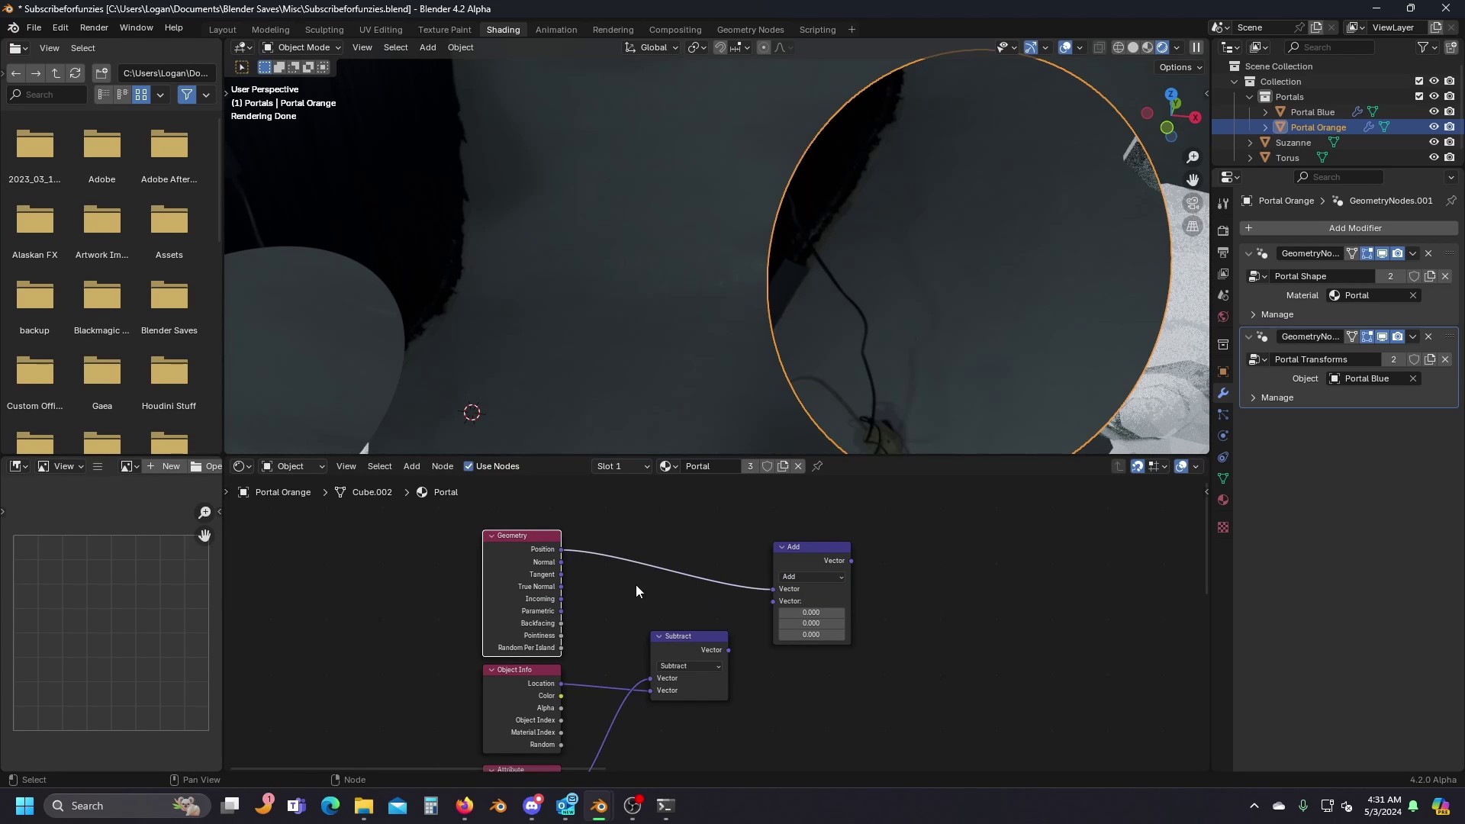
pyautogui.moveTo(728, 650); pyautogui.dragTo(774, 601)
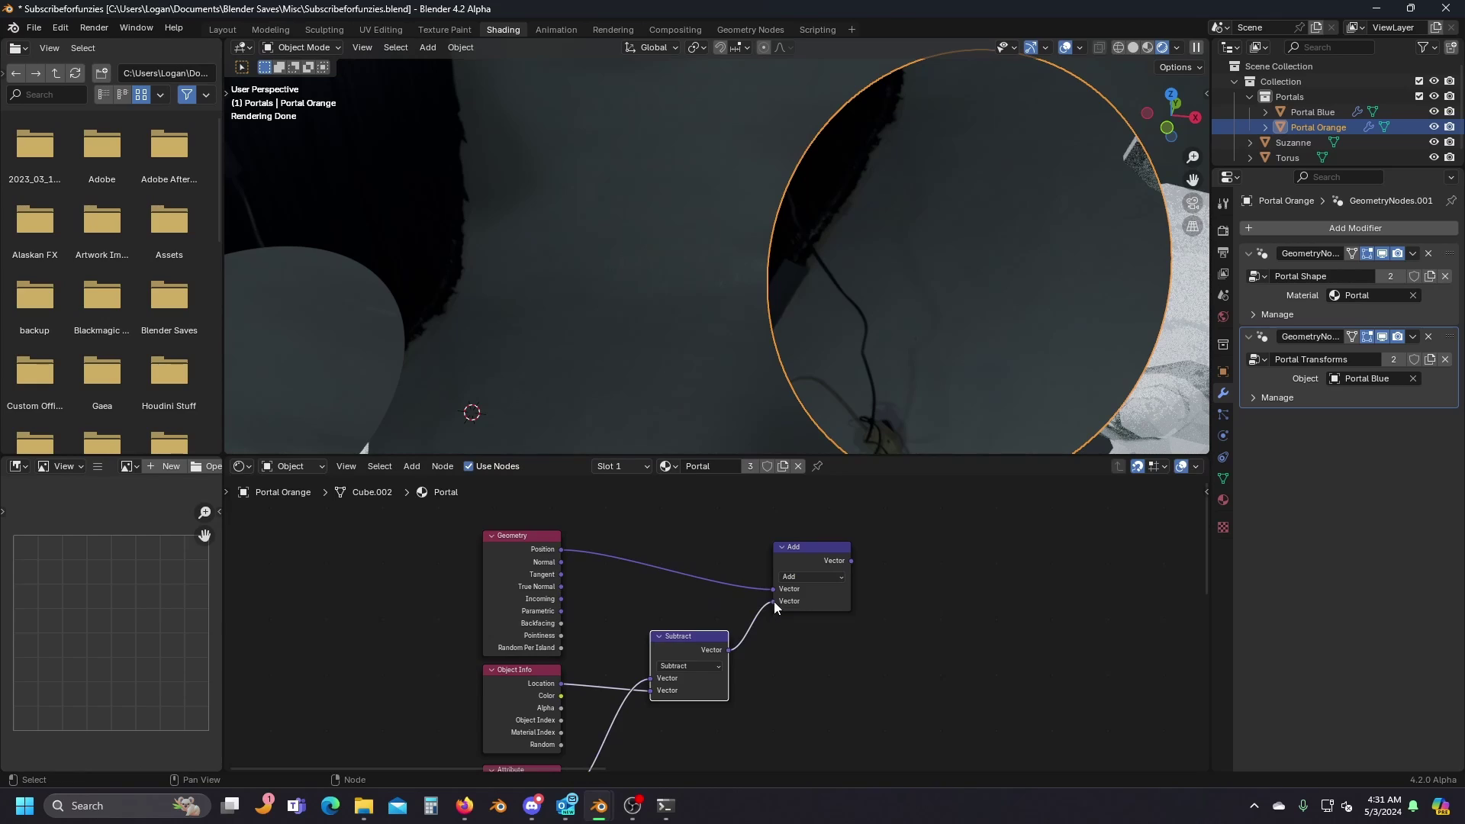
pyautogui.moveTo(498, 547); pyautogui.dragTo(1029, 674)
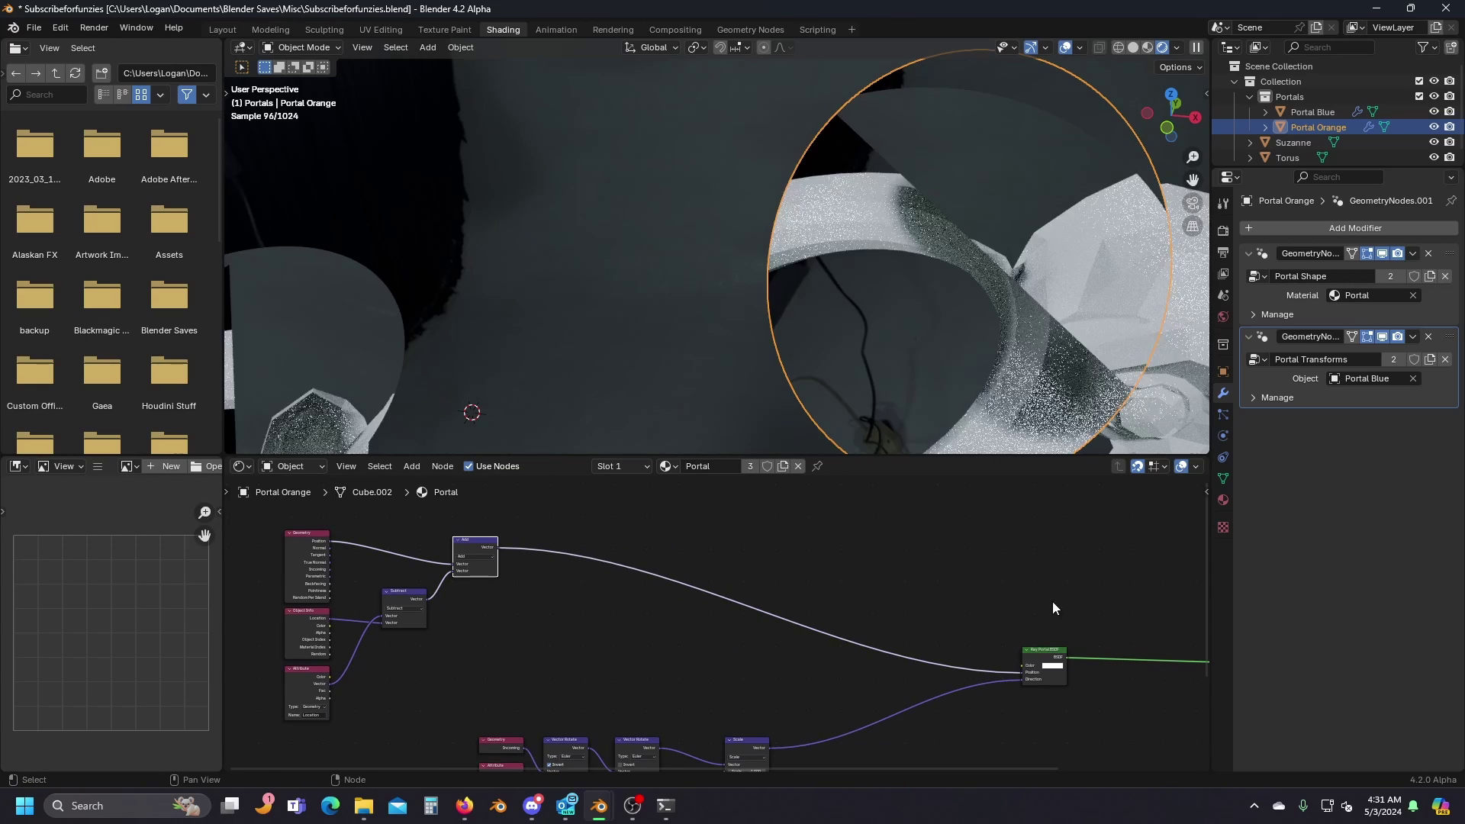
# Examine the view through the orange portal from several angles and distances.
pyautogui.scroll(-6, 962, 366)
pyautogui.moveTo(961, 366); pyautogui.dragTo(771, 282, button='middle')
pyautogui.scroll(3, 963, 351)
pyautogui.scroll(3, 963, 356)
pyautogui.scroll(-4, 963, 356)
pyautogui.scroll(3, 801, 327)
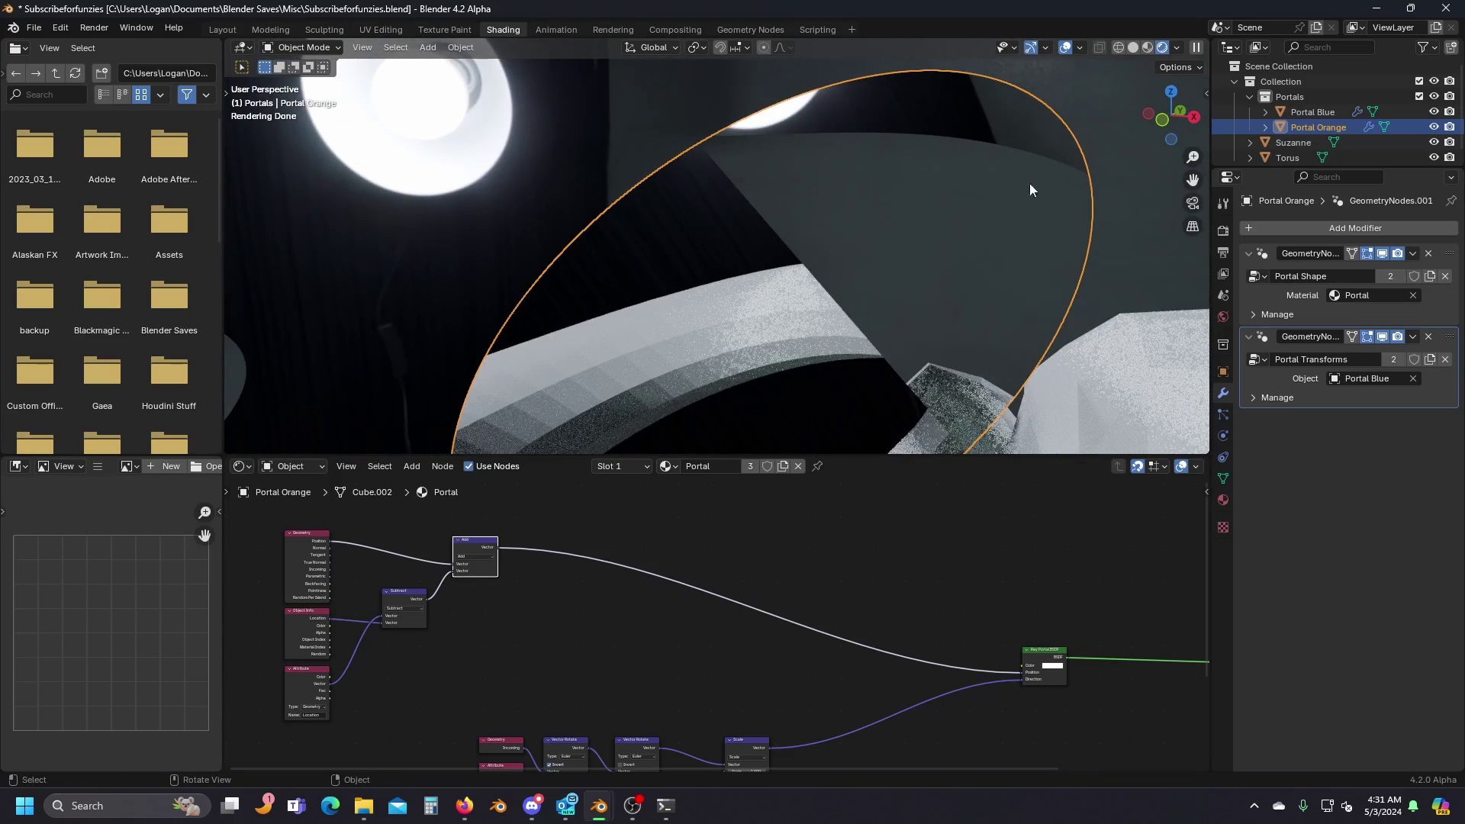
pyautogui.scroll(-4, 763, 358)
pyautogui.moveTo(763, 359); pyautogui.dragTo(725, 358, button='middle')
# Move the Geometry, Object Info, Attribute, Subtract and Add nodes of the position branch farther from the Ray Portal BSDF.
pyautogui.moveTo(611, 622); pyautogui.dragTo(745, 638, button='middle')
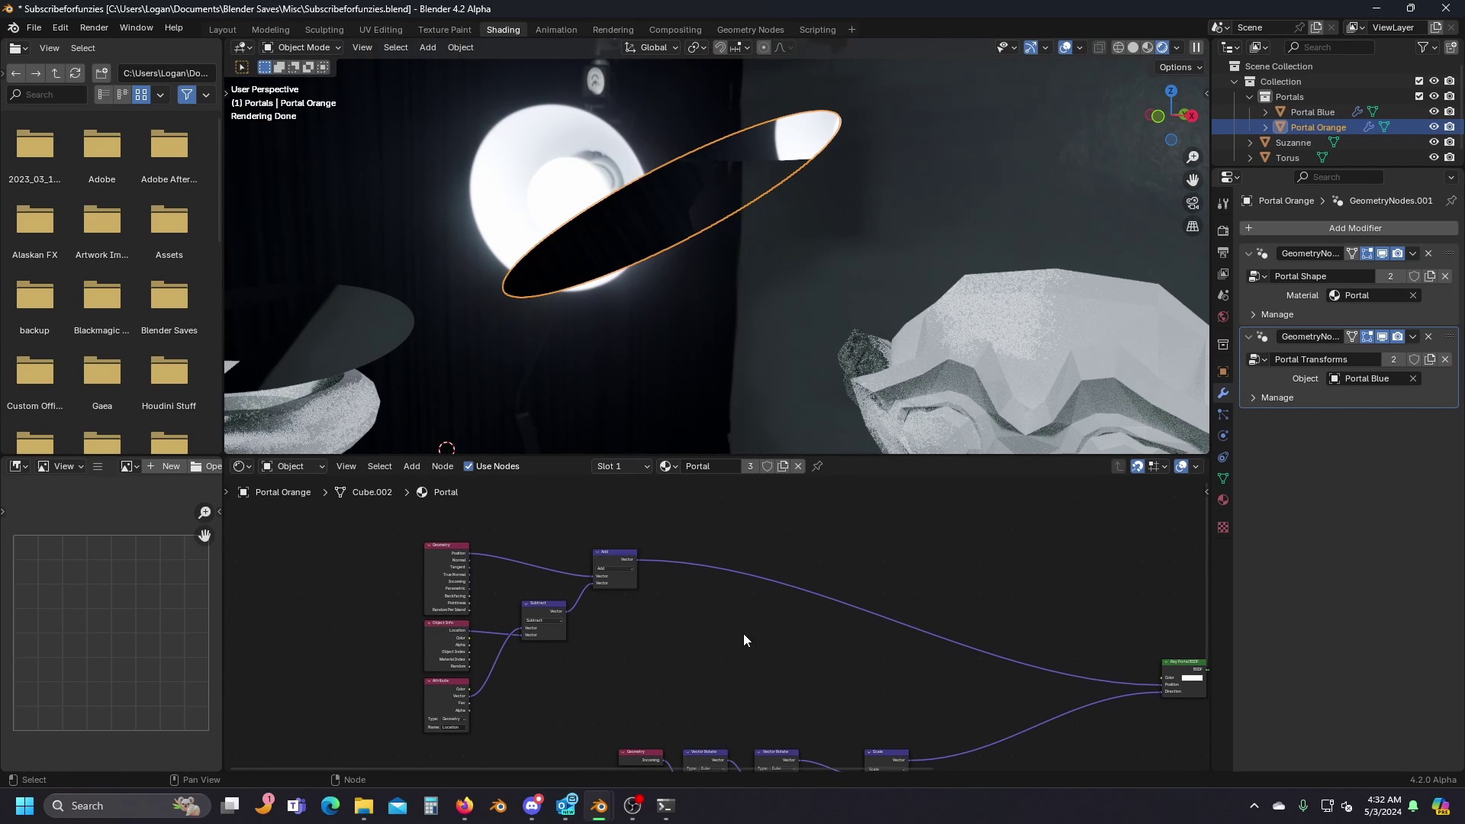
pyautogui.moveTo(336, 561); pyautogui.dragTo(648, 698)
pyautogui.moveTo(602, 557); pyautogui.dragTo(530, 494)
pyautogui.moveTo(1115, 680); pyautogui.dragTo(925, 641, button='middle')
pyautogui.click(925, 641)
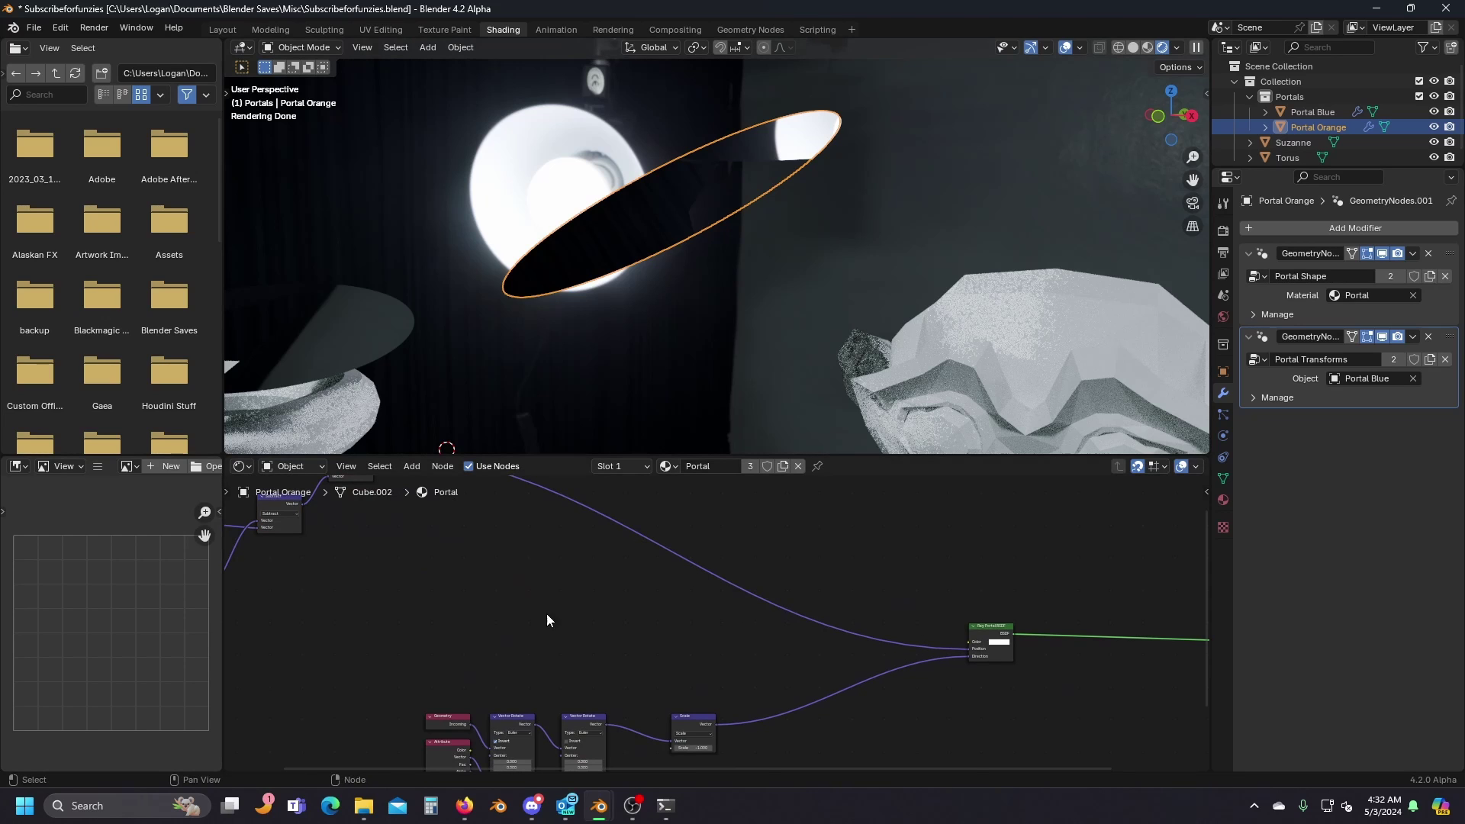
# Insert a Vector Rotate node after the Add node, set its type to Euler, and turn on Invert.
pyautogui.moveTo(547, 614); pyautogui.dragTo(703, 692, button='middle')
pyautogui.scroll(2, 796, 660)
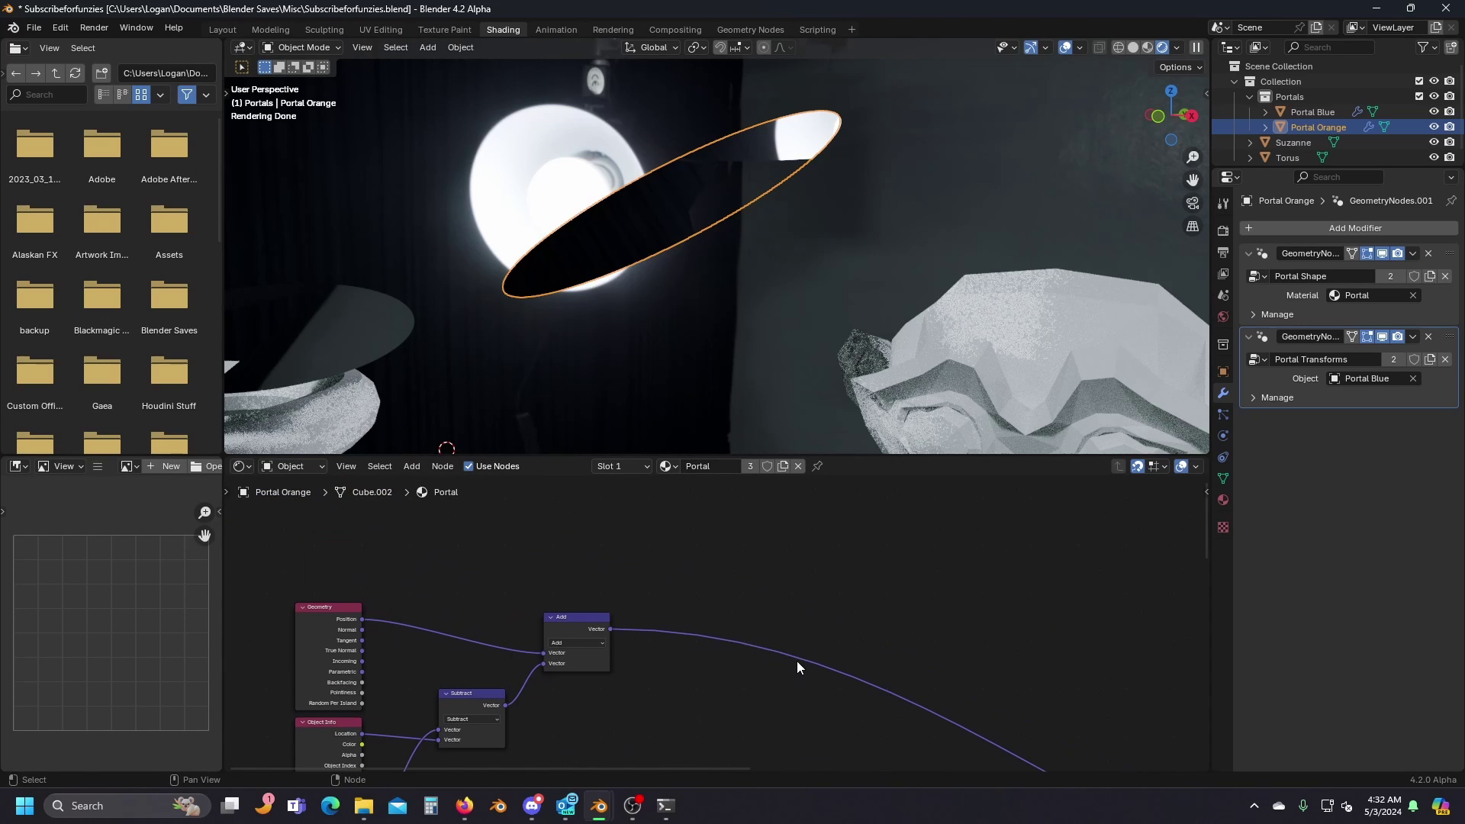
pyautogui.hotkey('shift', 'a')
pyautogui.write('vec')
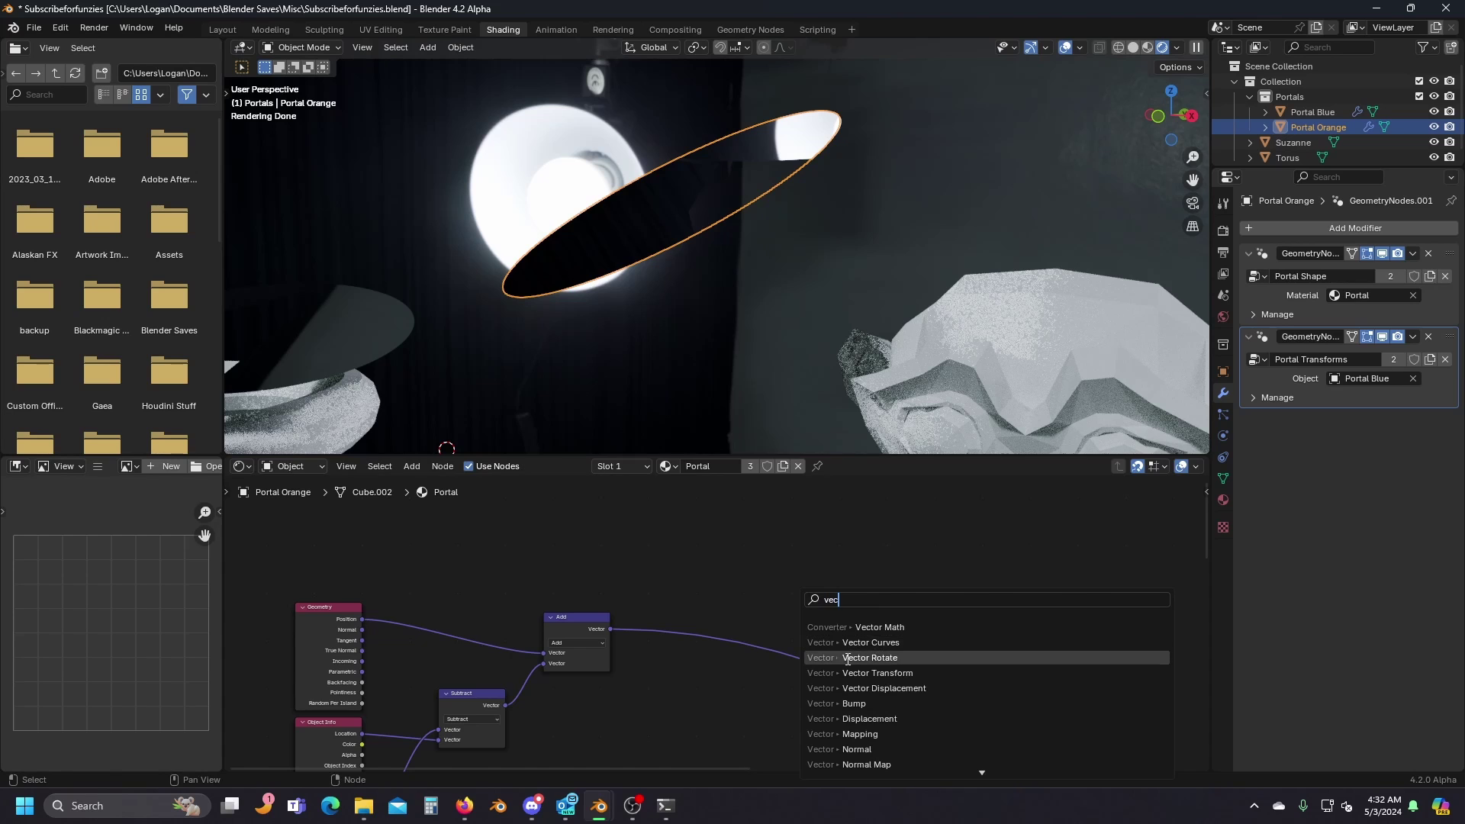
pyautogui.click(847, 643)
pyautogui.click(788, 631)
pyautogui.click(776, 624)
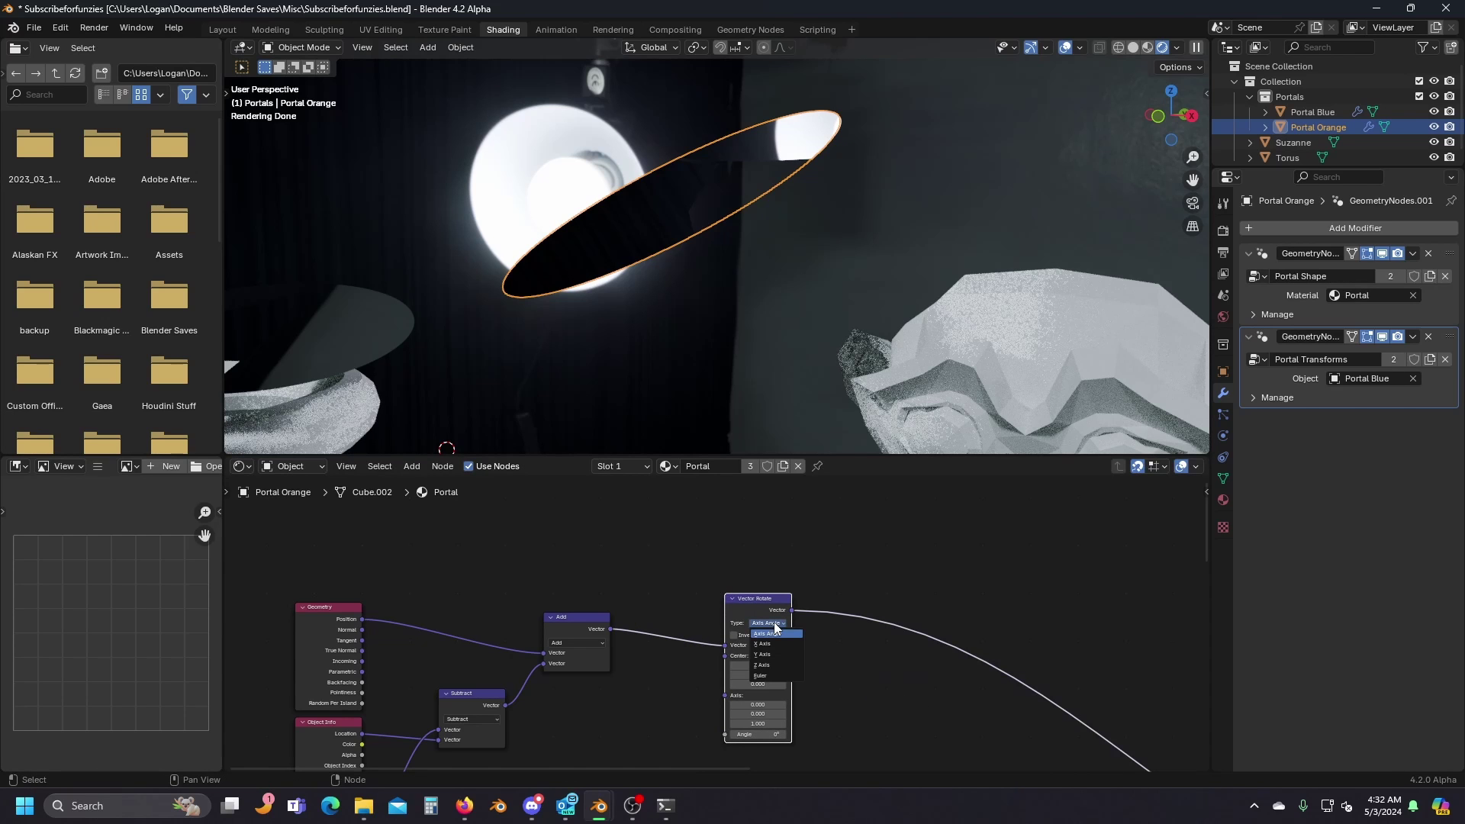
pyautogui.click(780, 675)
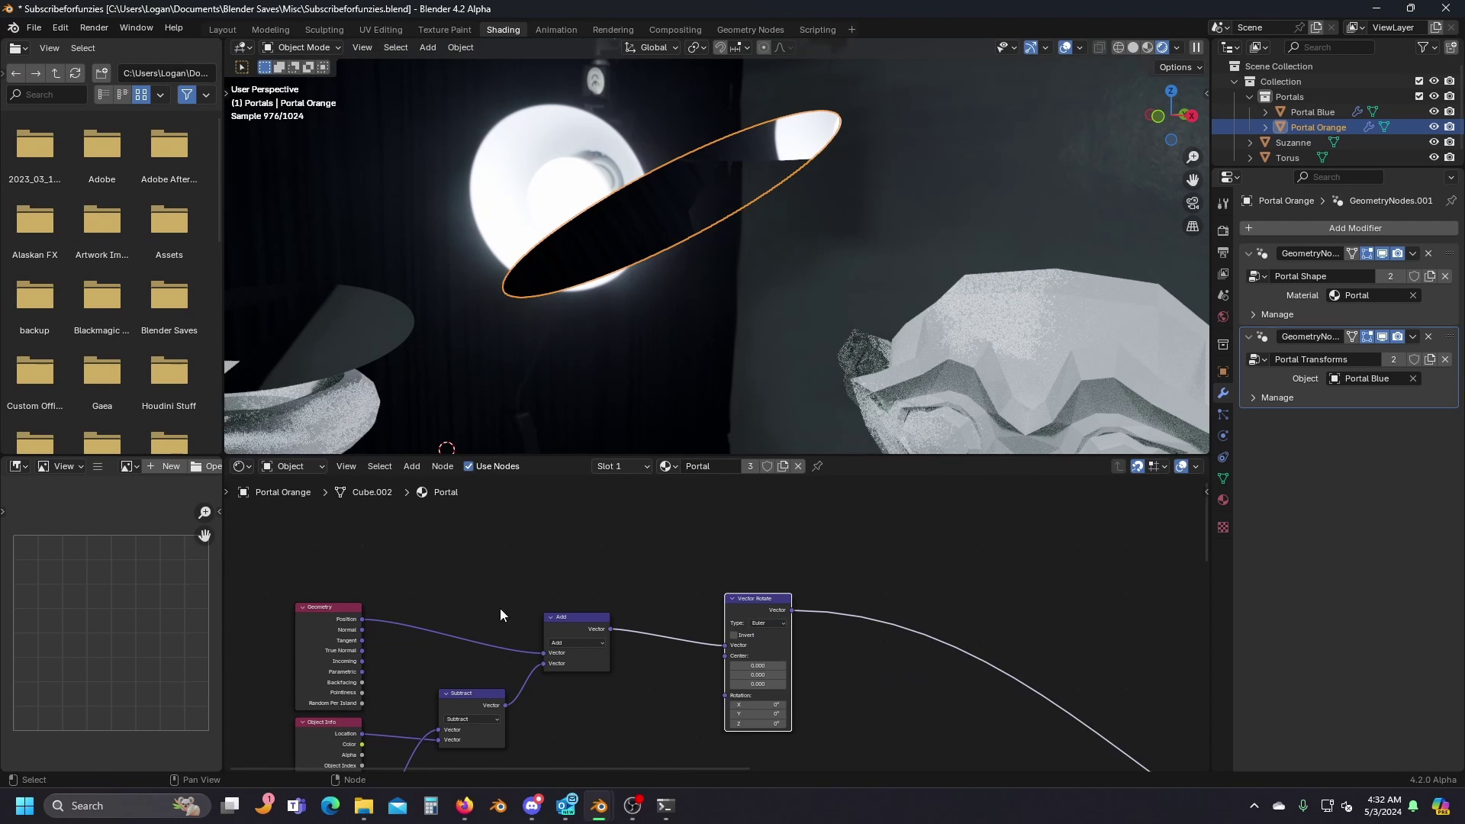
pyautogui.scroll(2, 718, 594)
pyautogui.click(741, 654)
pyautogui.moveTo(773, 603)
pyautogui.mouseDown()
pyautogui.moveTo(773, 618)
pyautogui.moveTo(773, 603)
pyautogui.mouseUp()
pyautogui.scroll(-15, 733, 559)
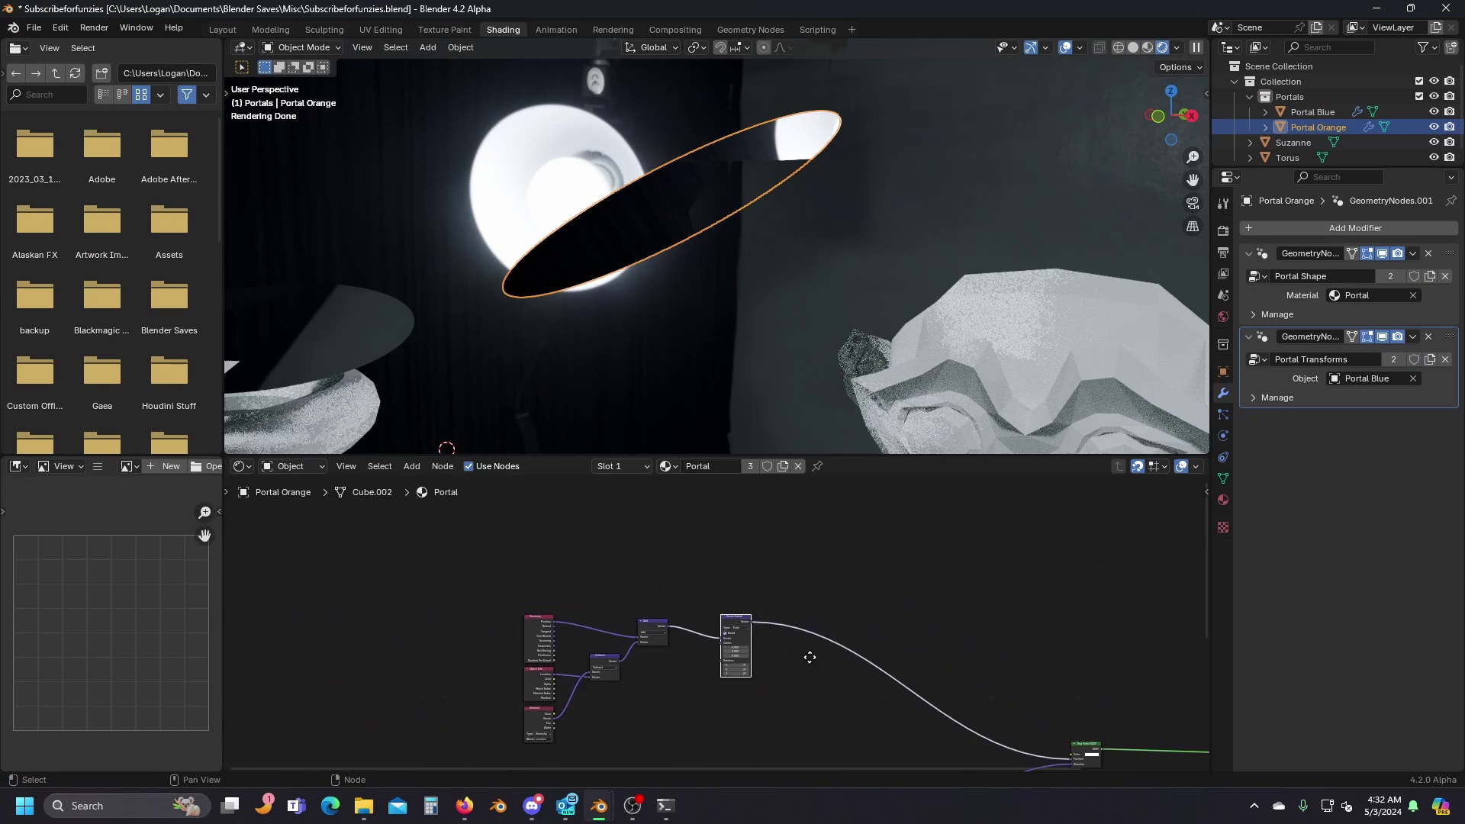
# Duplicate the two rotation Attribute nodes of the direction branch and place the copies above the position branch's Add node.
pyautogui.moveTo(812, 657); pyautogui.dragTo(746, 490, button='middle')
pyautogui.moveTo(601, 667); pyautogui.dragTo(673, 714)
pyautogui.moveTo(675, 697); pyautogui.dragTo(684, 714, button='middle')
pyautogui.hotkey('shift', 'd')
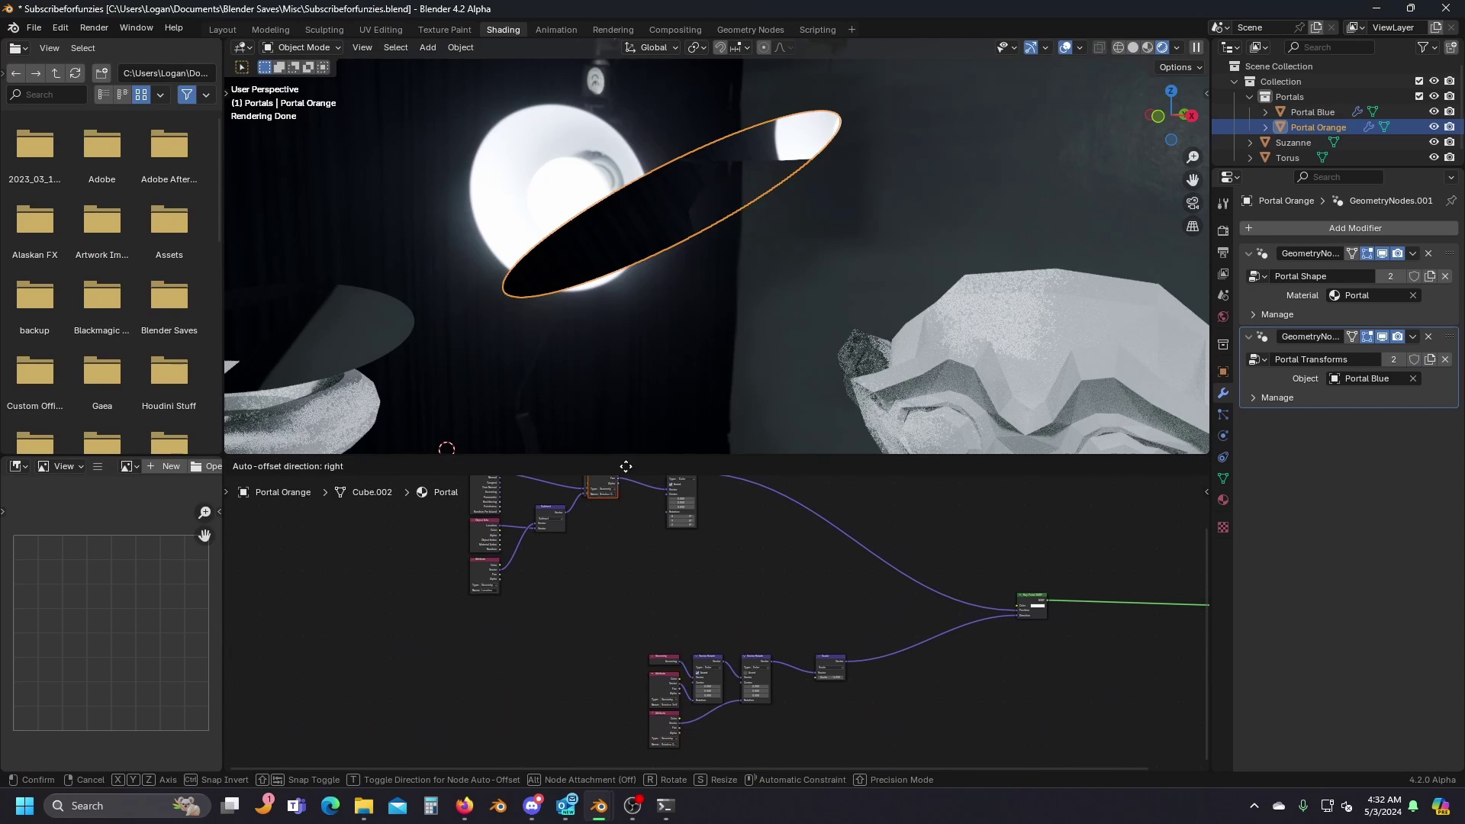
pyautogui.moveTo(632, 462); pyautogui.dragTo(676, 591)
pyautogui.scroll(4, 659, 567)
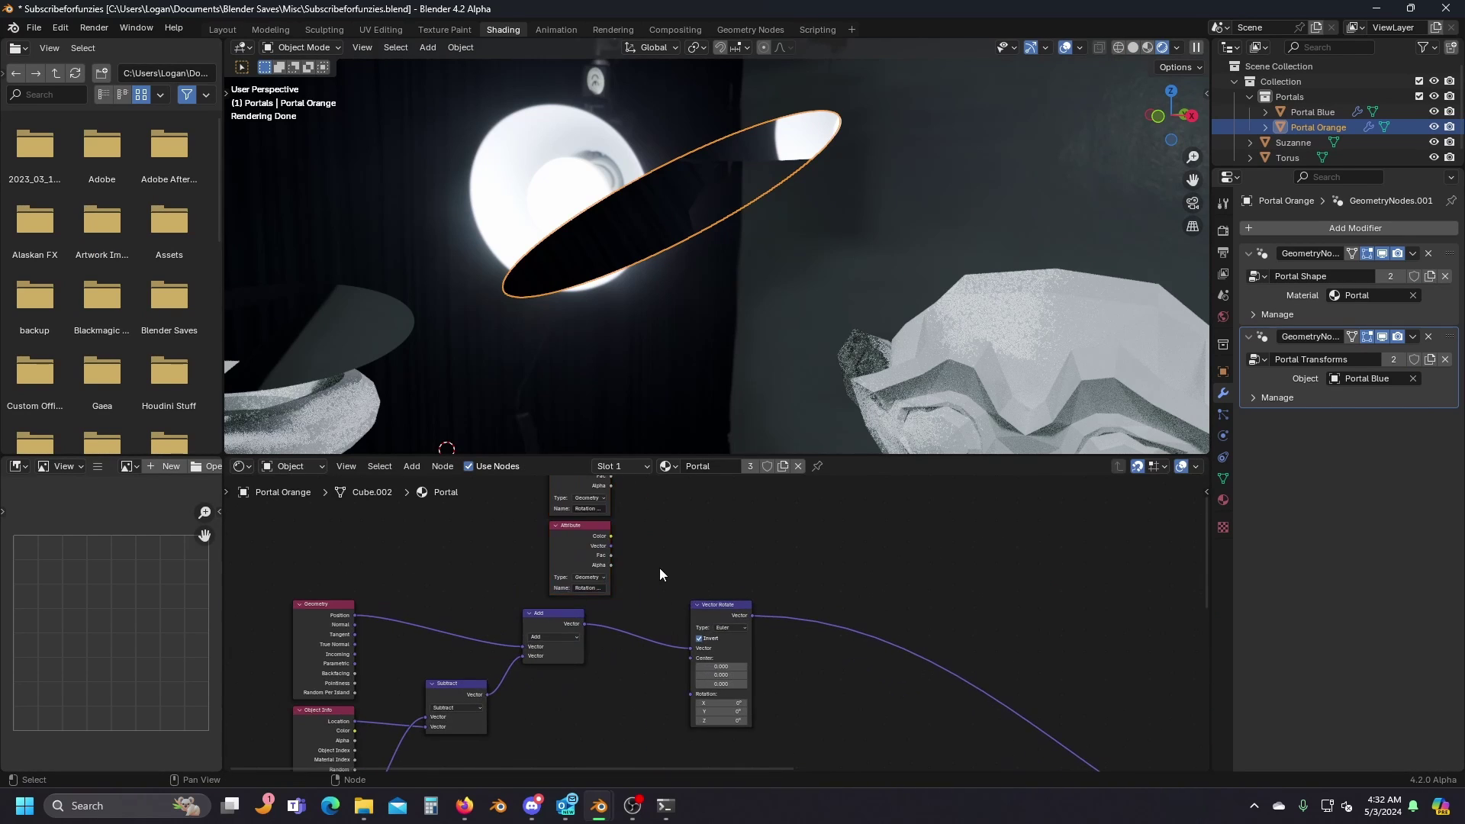
pyautogui.scroll(1, 664, 599)
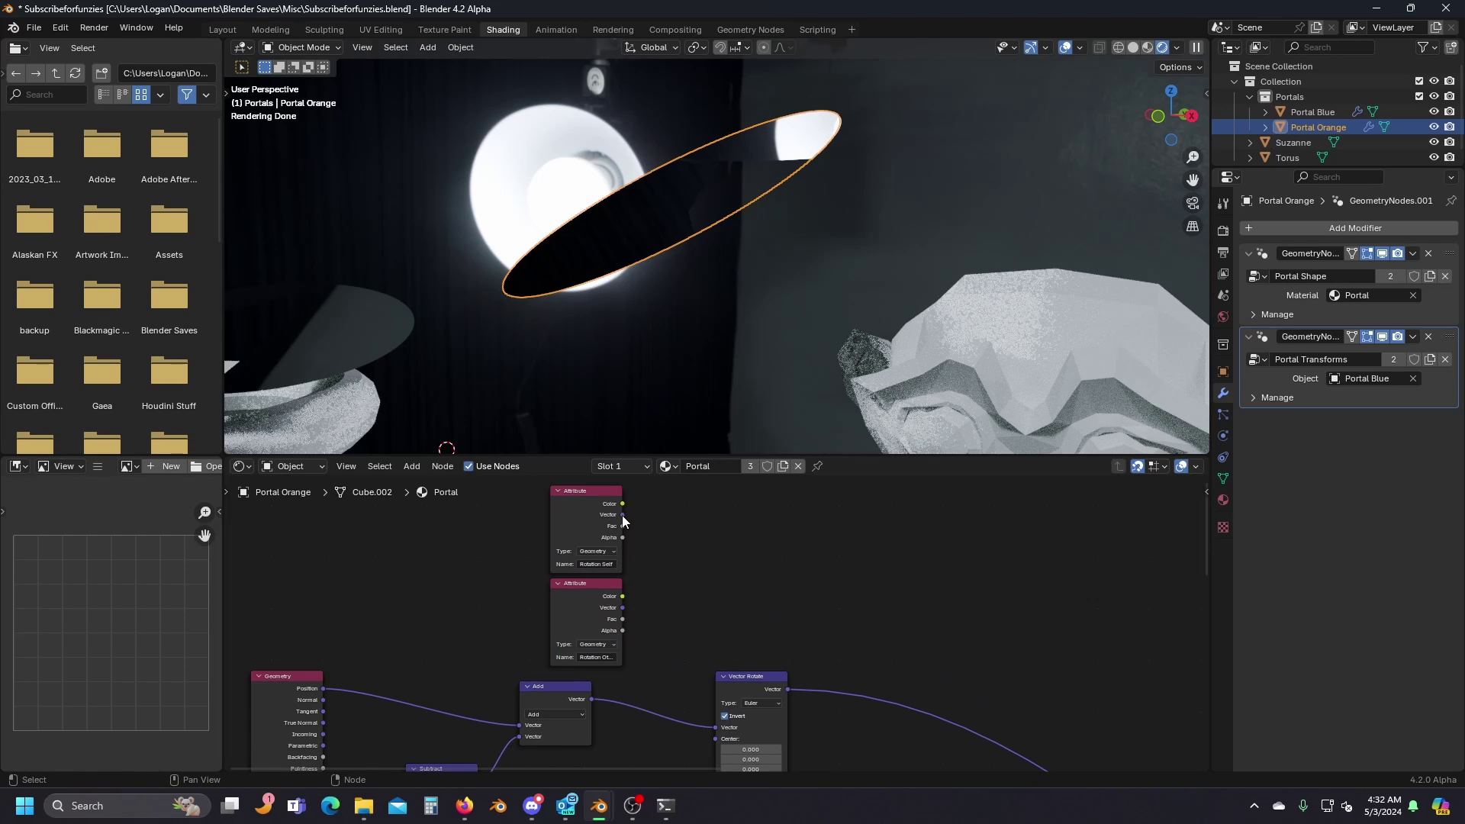
# Link the Rotation Self attribute's Vector to the Vector Rotate's Rotation, and the Location attribute's Vector to its Center.
pyautogui.moveTo(622, 516); pyautogui.dragTo(725, 702)
pyautogui.scroll(-6, 606, 707)
pyautogui.moveTo(606, 707); pyautogui.dragTo(667, 677, button='middle')
pyautogui.scroll(3, 561, 720)
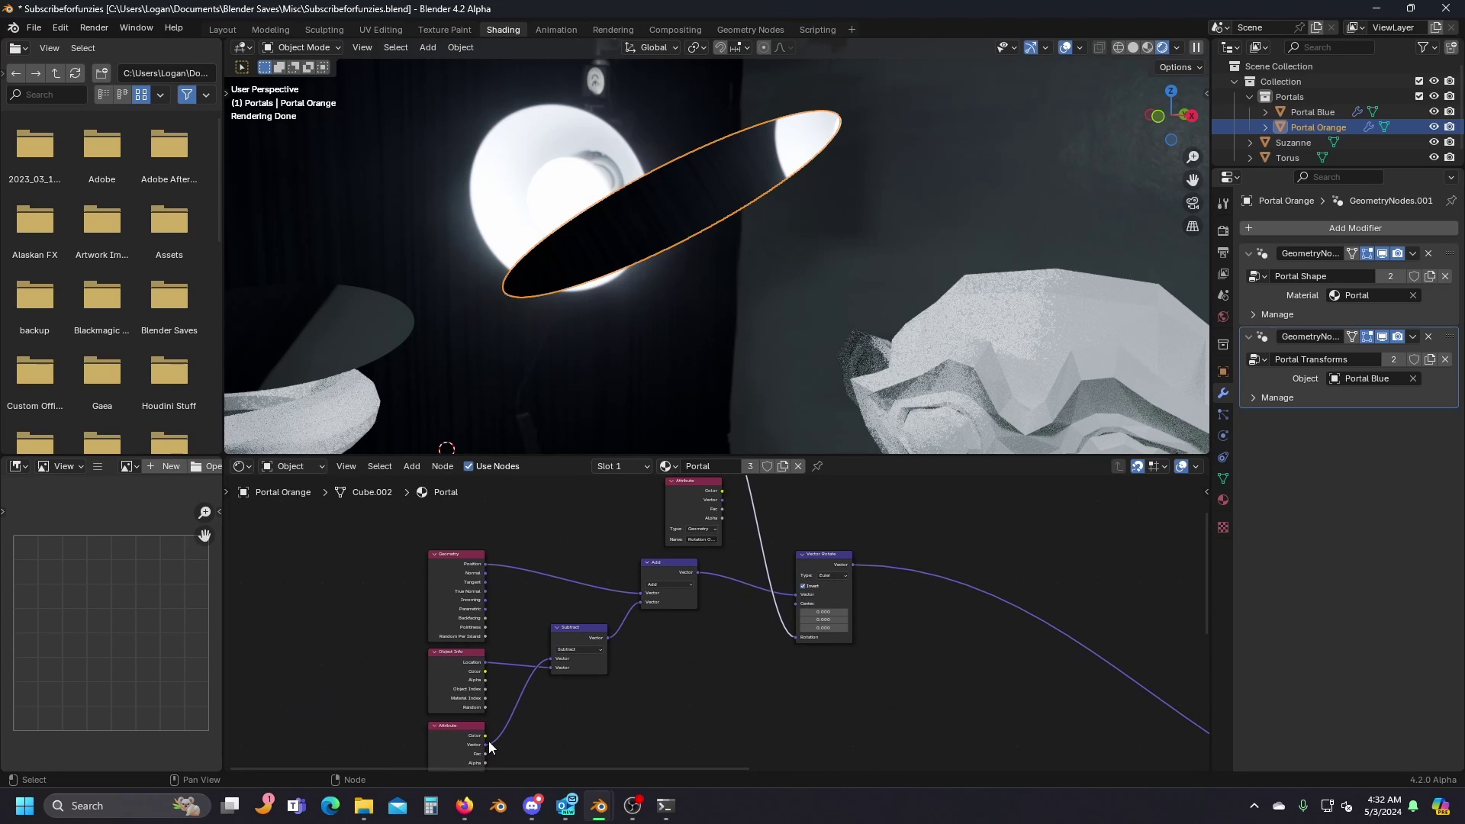
pyautogui.moveTo(485, 745); pyautogui.dragTo(796, 602)
pyautogui.moveTo(647, 645); pyautogui.dragTo(651, 631, button='middle')
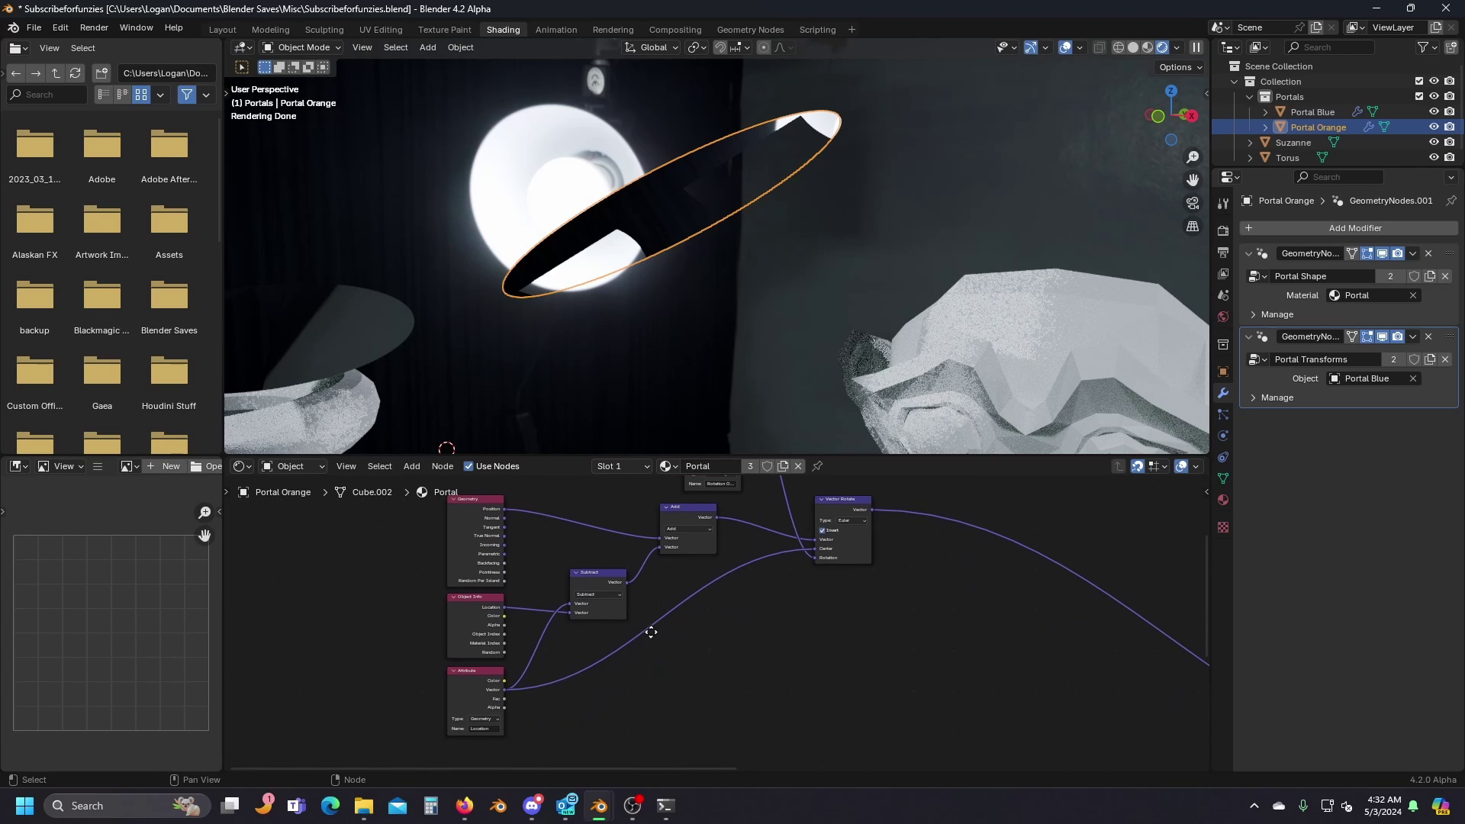
# Duplicate the position branch's Vector Rotate node and insert the copy directly after it.
pyautogui.click(477, 679)
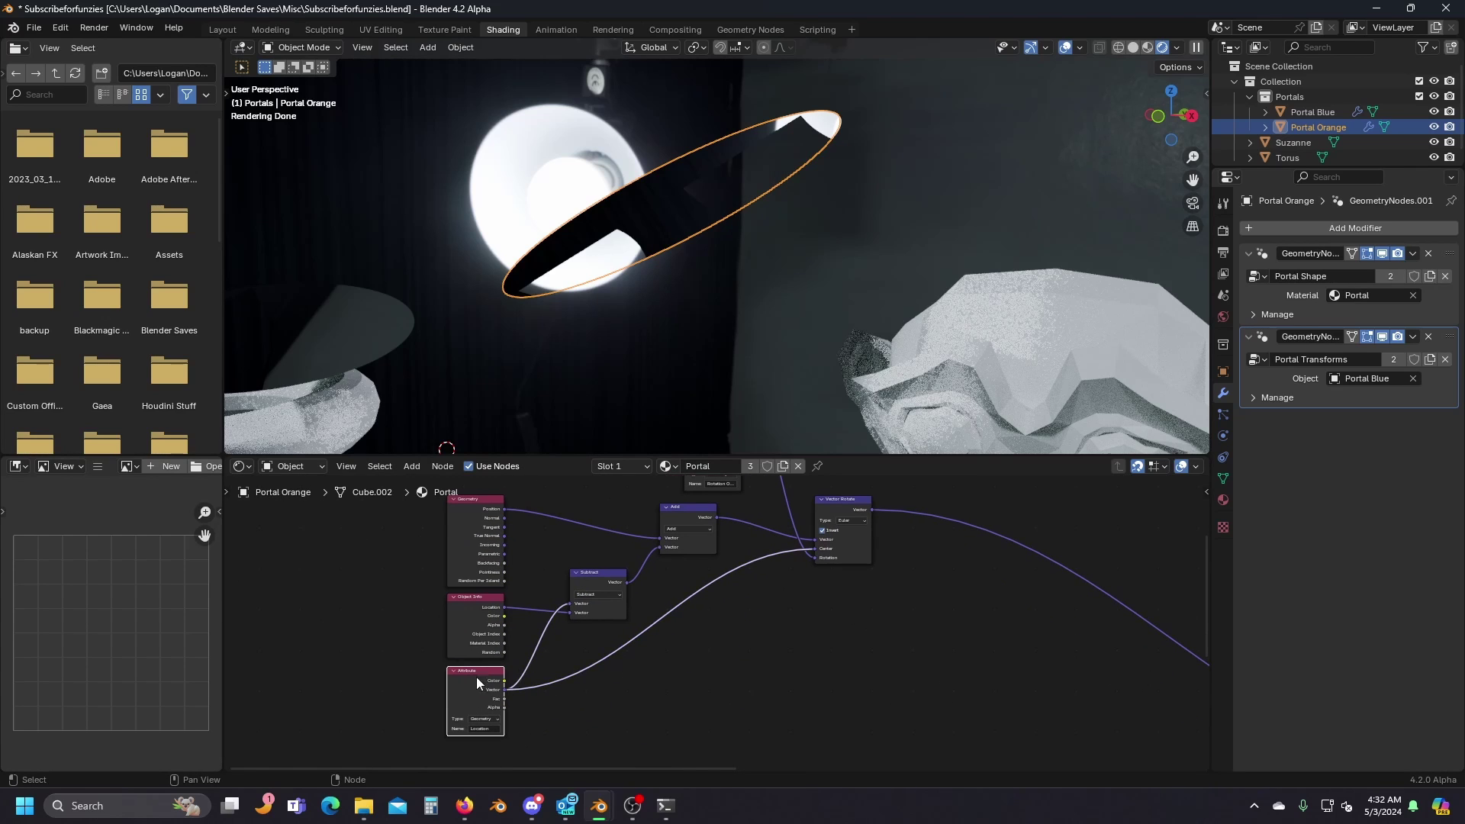
pyautogui.click(473, 628)
pyautogui.click(750, 589)
pyautogui.moveTo(749, 565); pyautogui.dragTo(580, 704, button='middle')
pyautogui.scroll(2, 629, 667)
pyautogui.click(688, 655)
pyautogui.hotkey('shift', 'd')
pyautogui.click(781, 651)
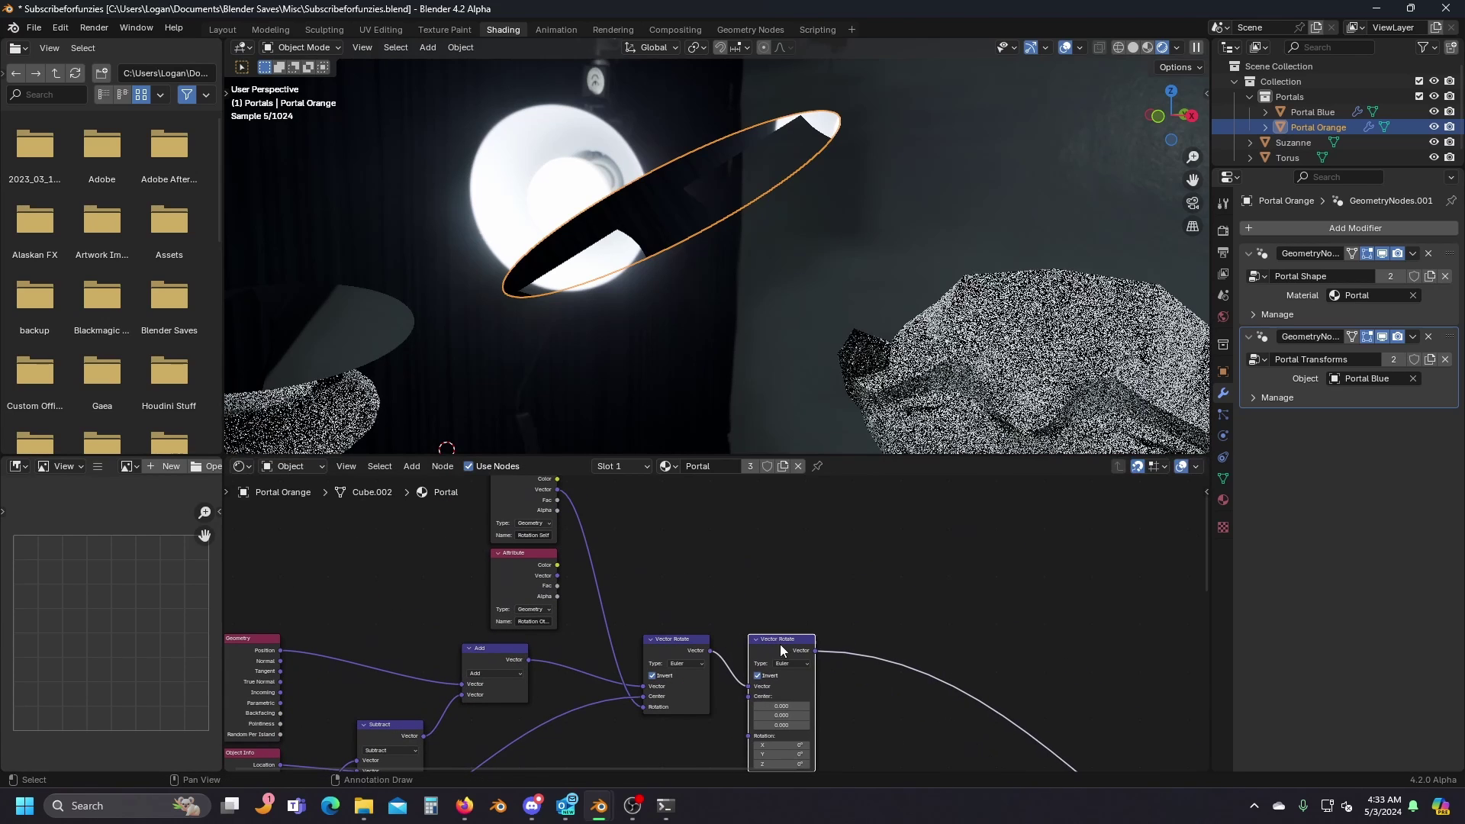
# Move the Rotation Self attribute above the Add node and the other rotation attribute above the first Vector Rotate.
pyautogui.moveTo(531, 582); pyautogui.dragTo(696, 585)
pyautogui.moveTo(574, 542); pyautogui.dragTo(609, 586, button='middle')
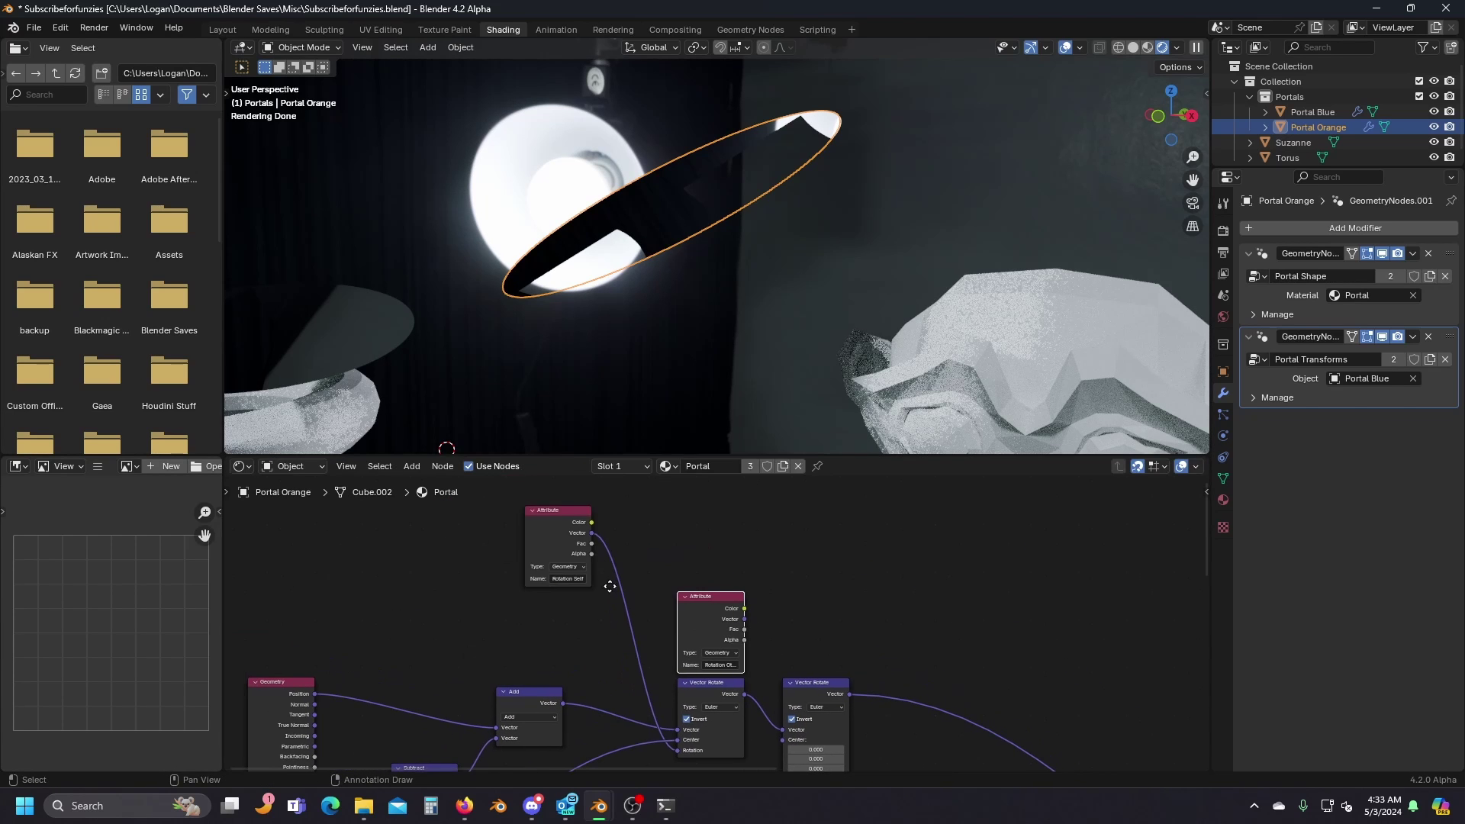
pyautogui.moveTo(567, 532); pyautogui.dragTo(533, 619)
# Link the other rotation attribute and Location attribute to the second Vector Rotate's Rotation and Center, and turn off its Invert.
pyautogui.click(802, 684)
pyautogui.moveTo(802, 684); pyautogui.dragTo(764, 606, button='middle')
pyautogui.scroll(3, 763, 606)
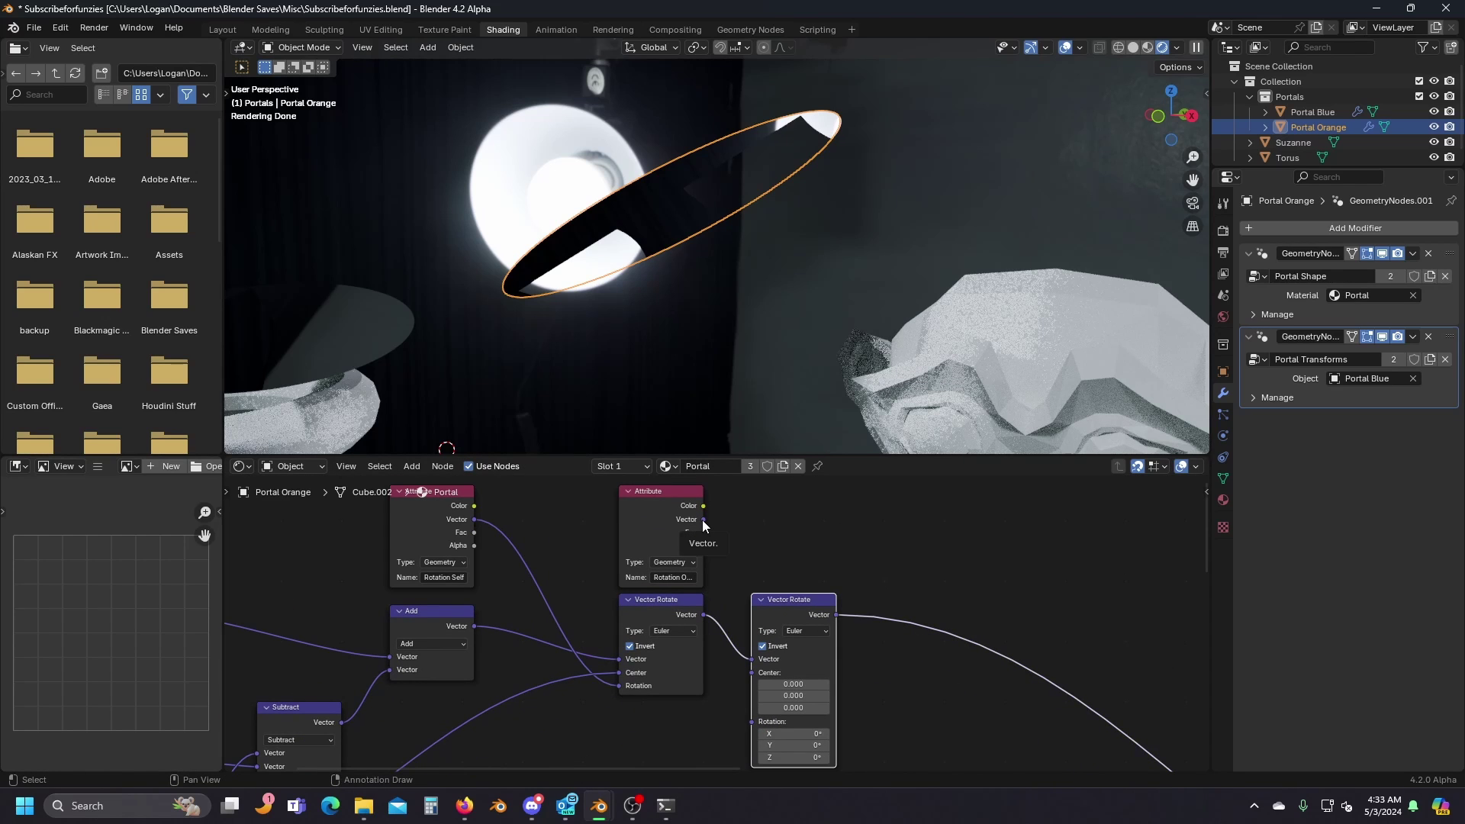
pyautogui.moveTo(702, 520); pyautogui.dragTo(751, 722)
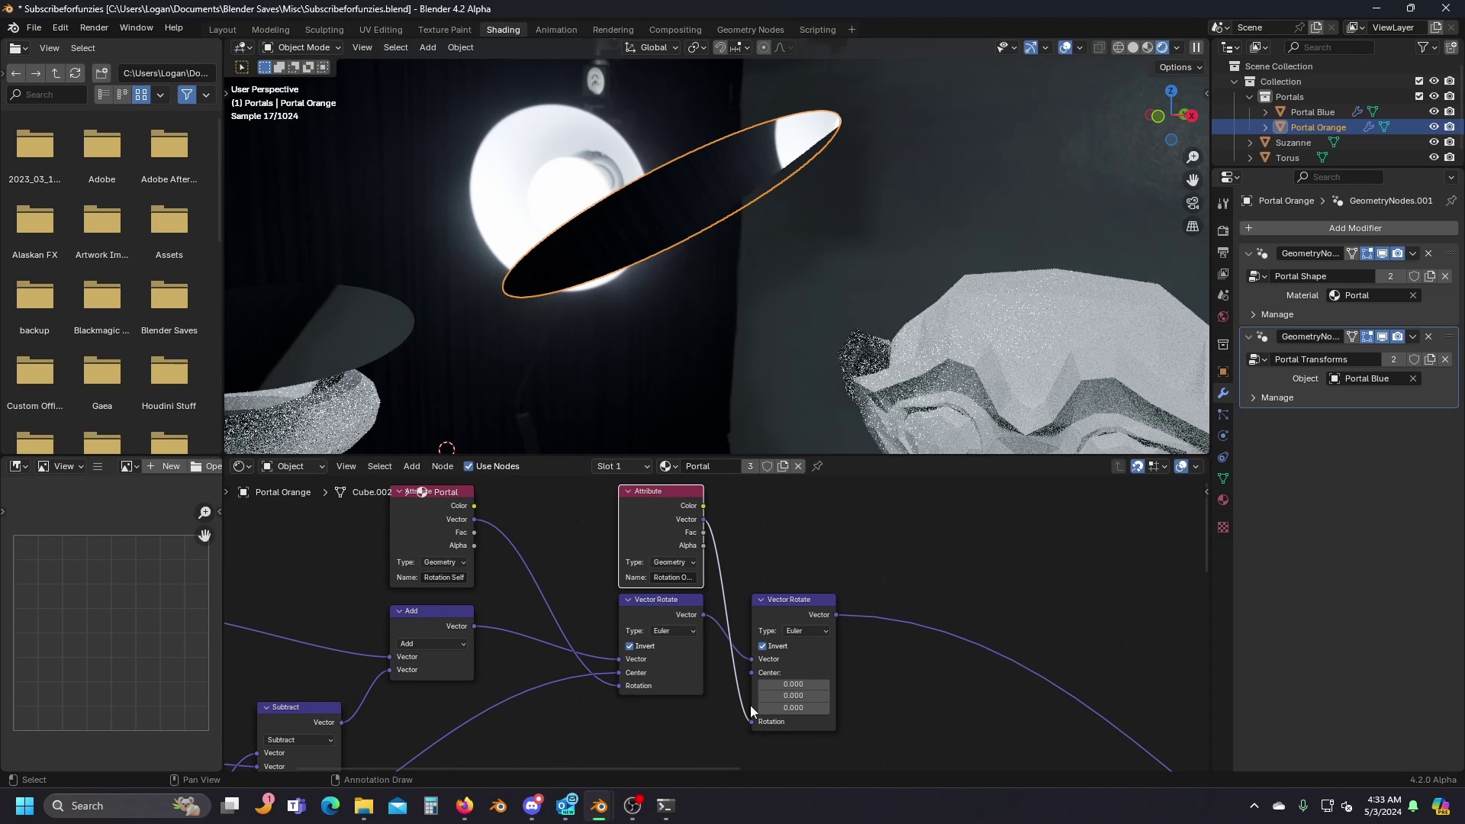
pyautogui.scroll(-6, 633, 680)
pyautogui.moveTo(633, 683); pyautogui.dragTo(718, 591, button='middle')
pyautogui.moveTo(456, 701); pyautogui.dragTo(817, 575)
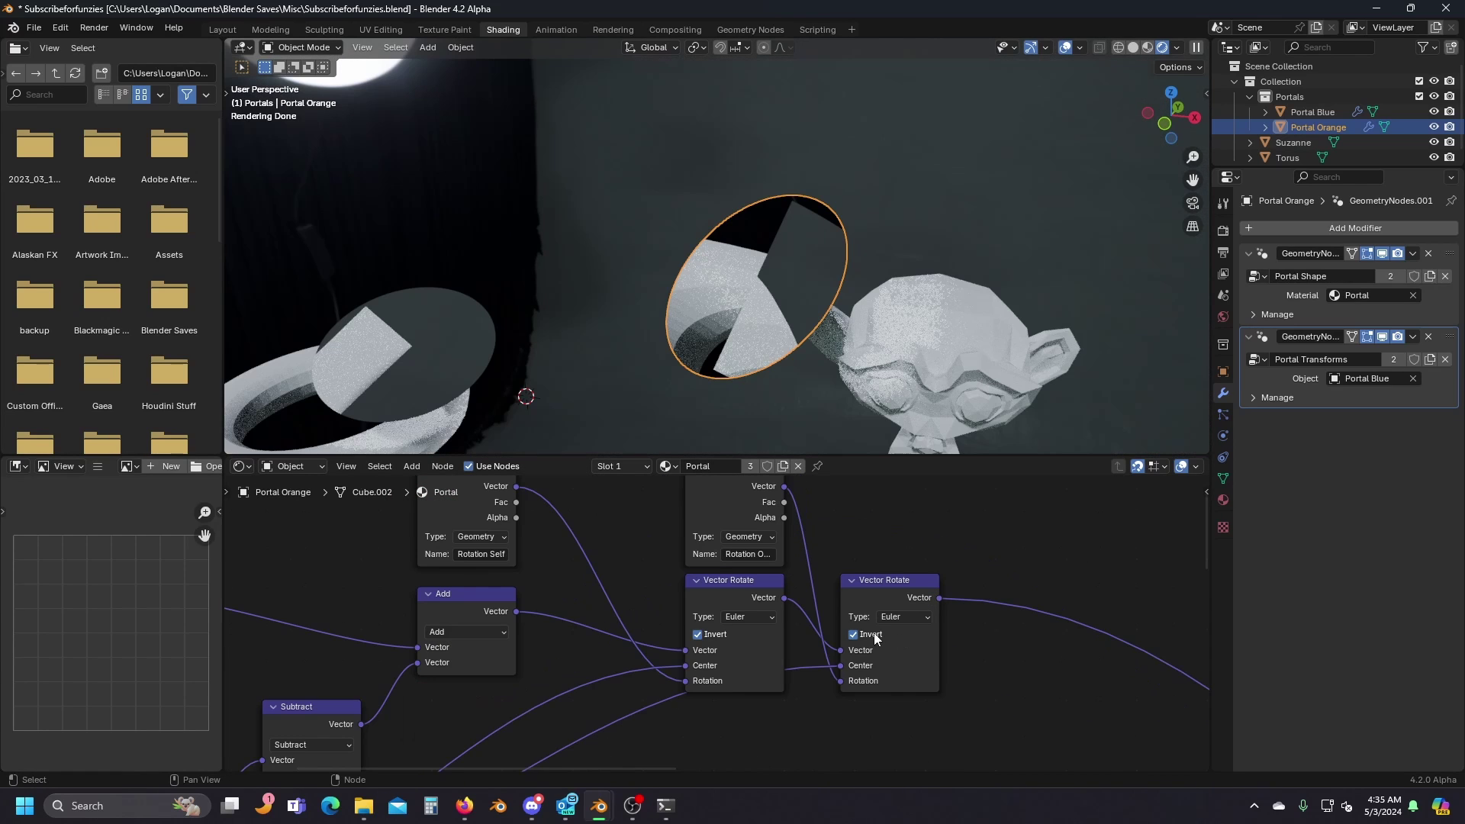
pyautogui.click(854, 635)
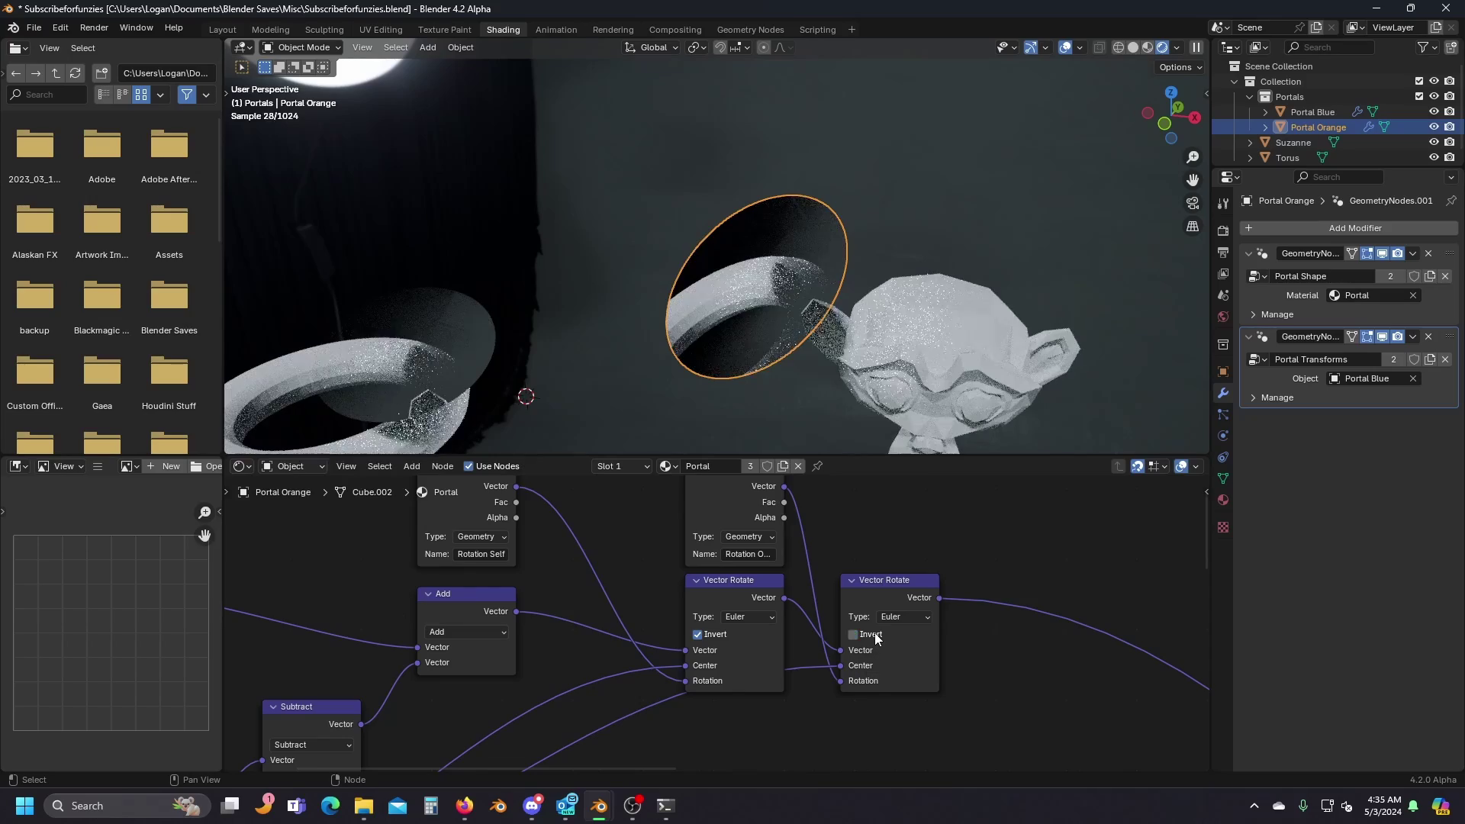
# Examine the view through the orange portal from several angles alongside the position node branch.
pyautogui.moveTo(800, 351)
pyautogui.mouseDown(button='middle')
pyautogui.moveTo(800, 369)
pyautogui.moveTo(827, 384)
pyautogui.moveTo(781, 363)
pyautogui.moveTo(918, 377)
pyautogui.moveTo(808, 366)
pyautogui.mouseUp(button='middle')
pyautogui.scroll(4, 817, 355)
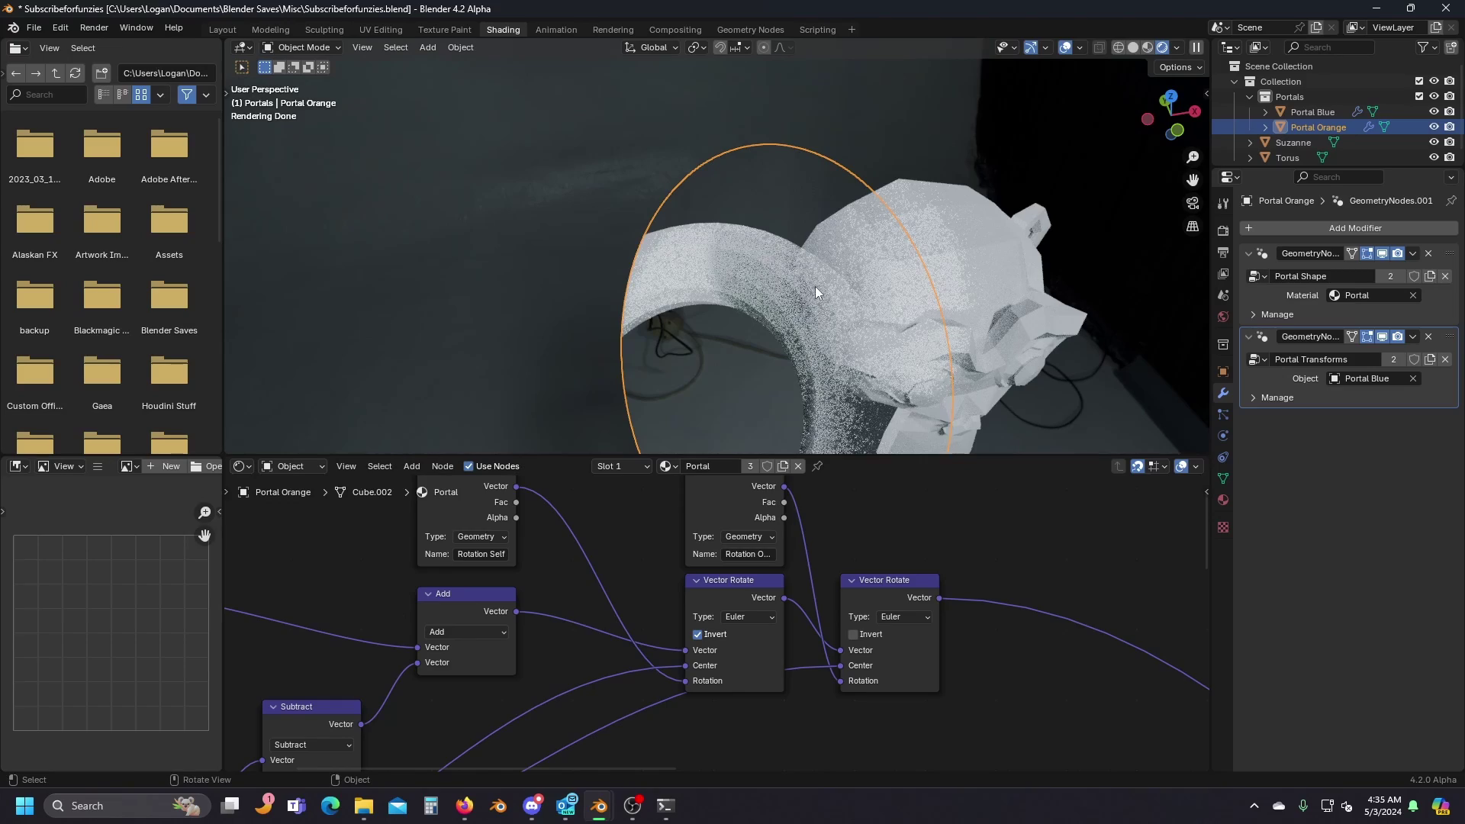
pyautogui.scroll(-4, 927, 676)
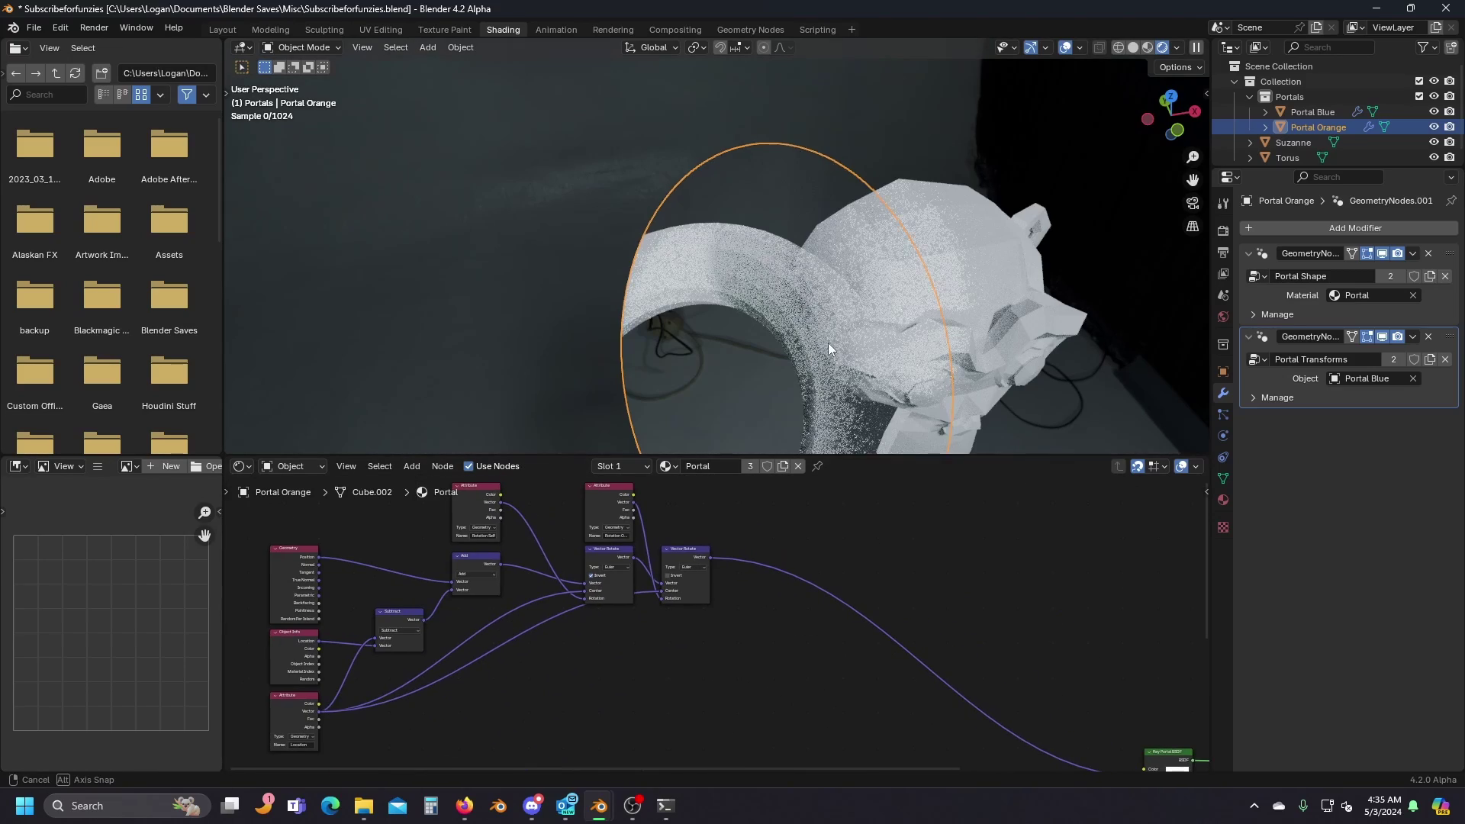
pyautogui.moveTo(828, 342); pyautogui.dragTo(843, 291, button='middle')
pyautogui.scroll(-4, 837, 702)
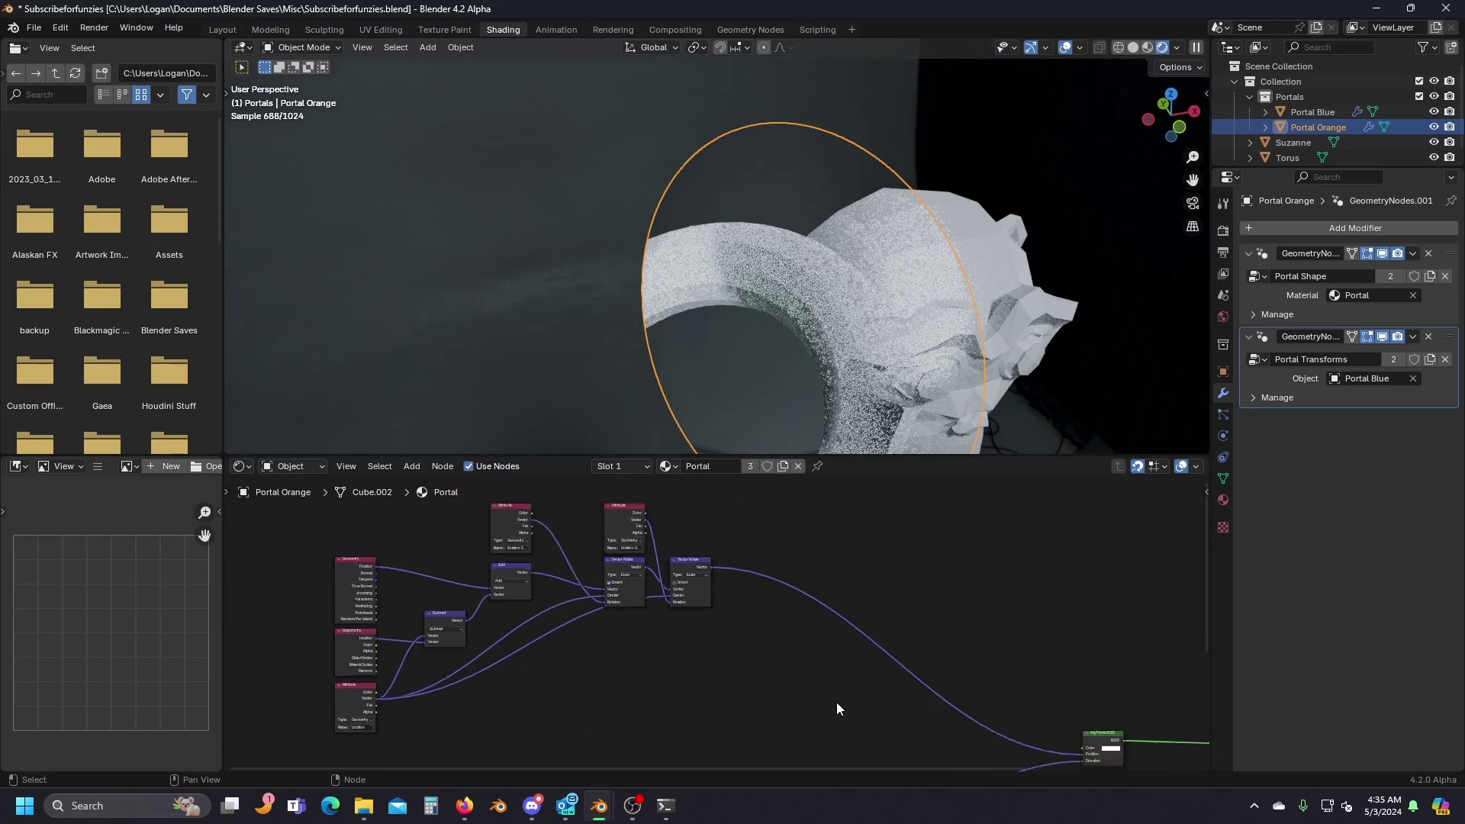
pyautogui.scroll(2, 707, 659)
pyautogui.moveTo(873, 368); pyautogui.dragTo(737, 305, button='middle')
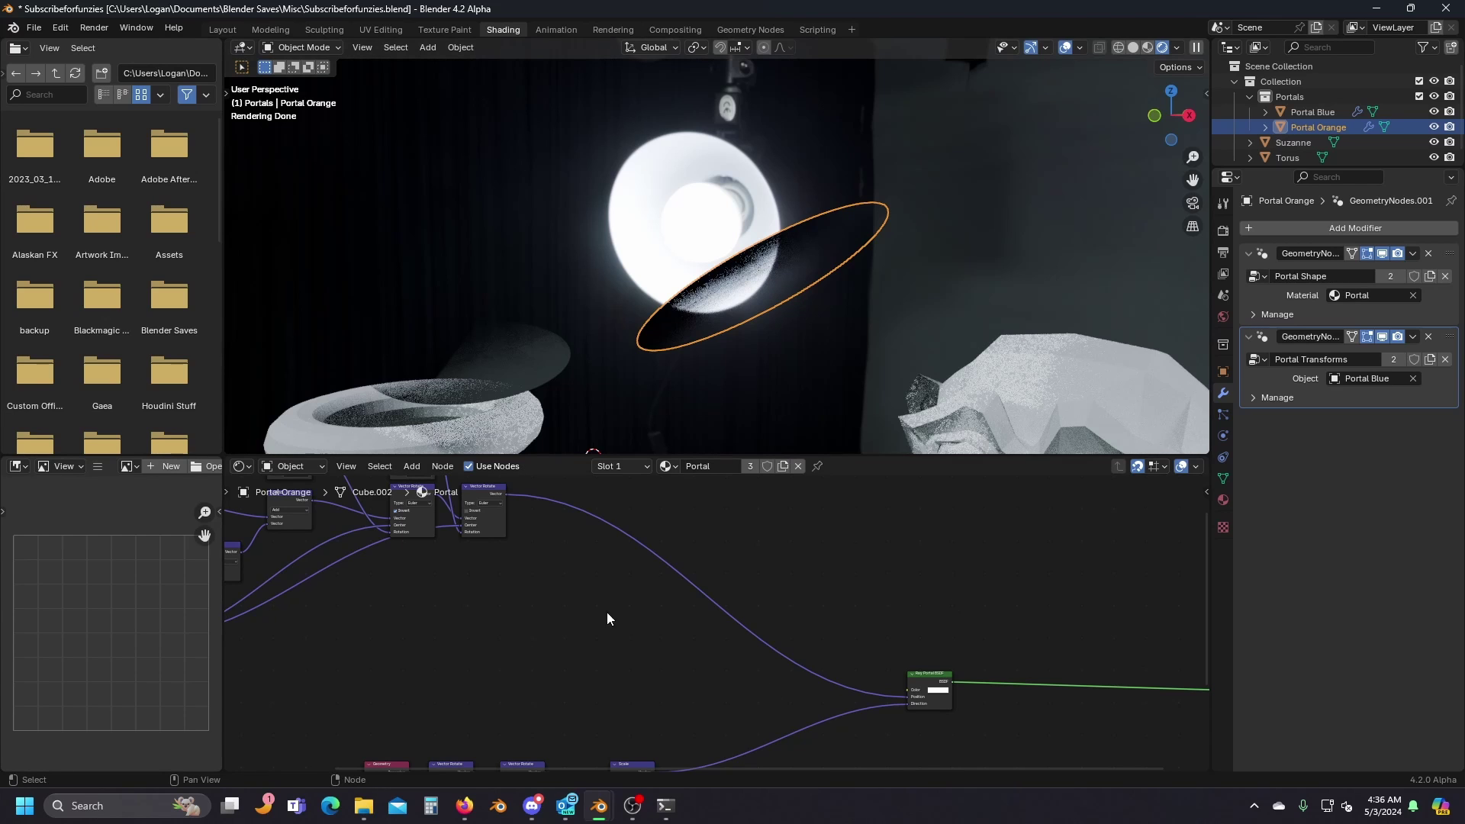
pyautogui.moveTo(606, 612); pyautogui.dragTo(768, 636, button='middle')
pyautogui.moveTo(752, 344); pyautogui.dragTo(711, 378, button='middle')
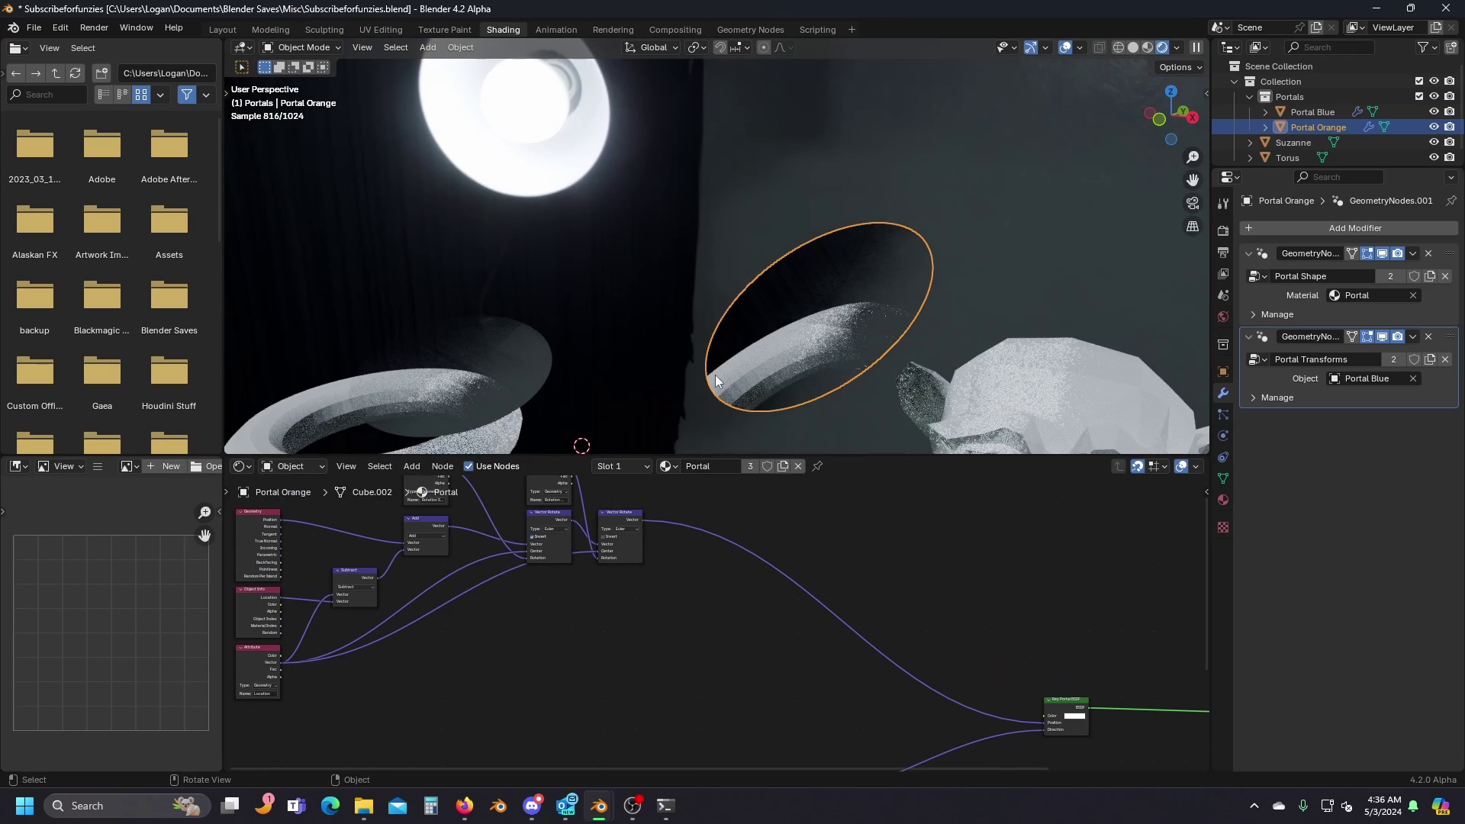
pyautogui.scroll(4, 743, 628)
pyautogui.scroll(-4, 713, 623)
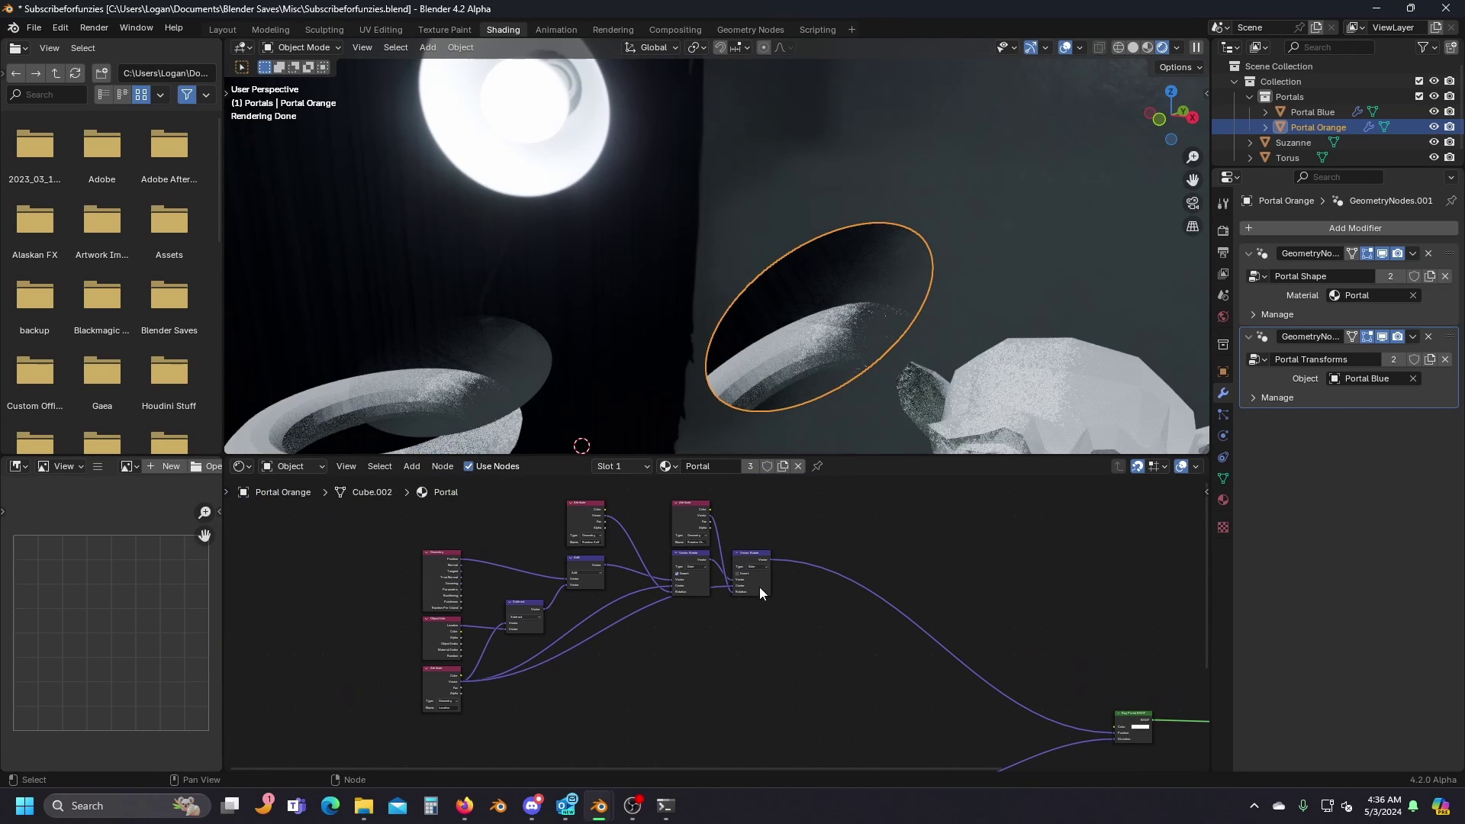
# Add a Vector Math node below the position branch and link Geometry's Normal to its first Vector input.
pyautogui.scroll(3, 580, 682)
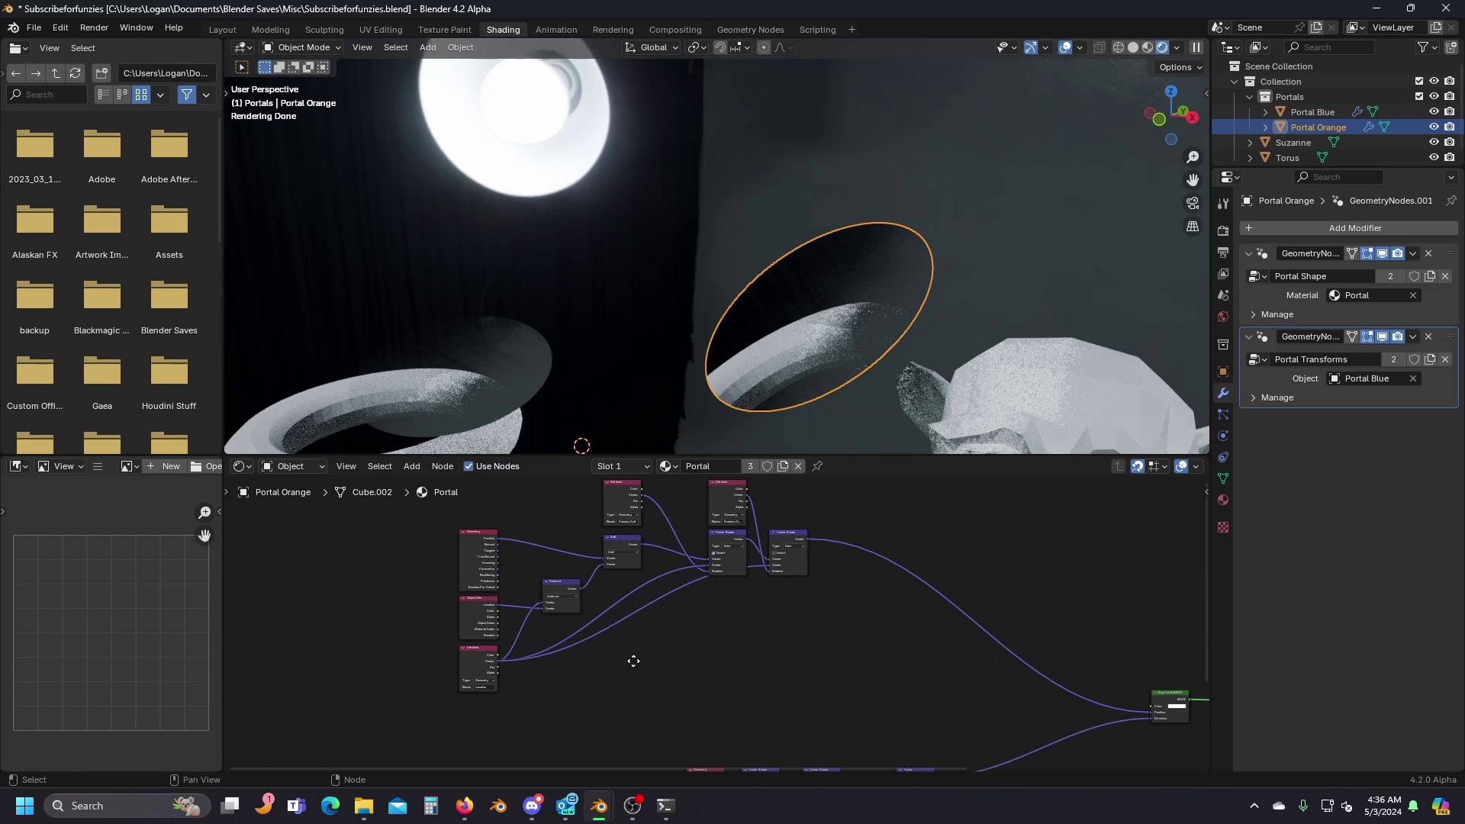
pyautogui.scroll(2, 686, 676)
pyautogui.hotkey('shift', 'a')
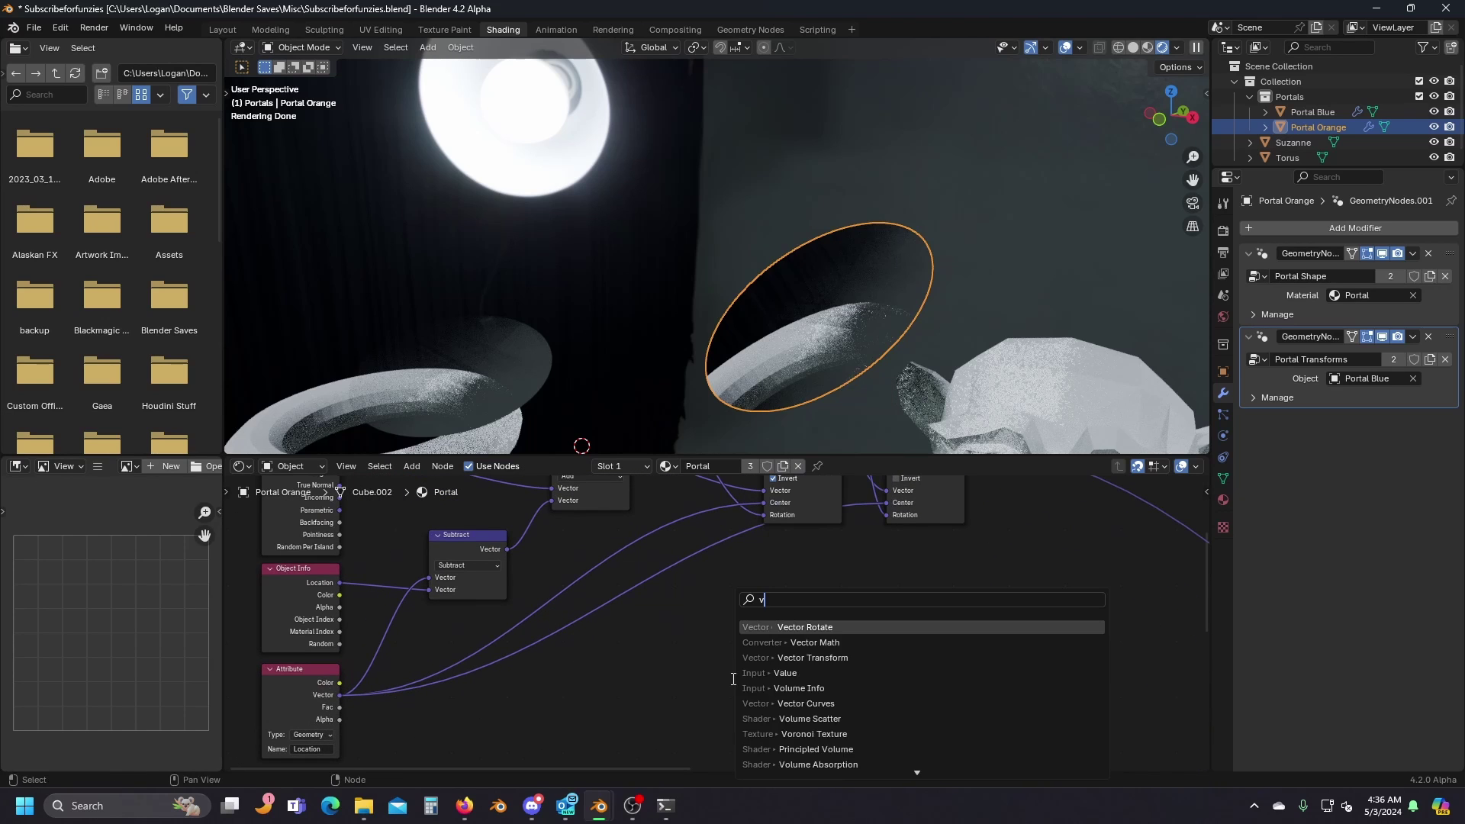
pyautogui.write('vec')
pyautogui.click(789, 629)
pyautogui.click(654, 645)
pyautogui.scroll(-6, 680, 648)
pyautogui.moveTo(687, 648); pyautogui.dragTo(751, 658, button='middle')
pyautogui.scroll(4, 634, 607)
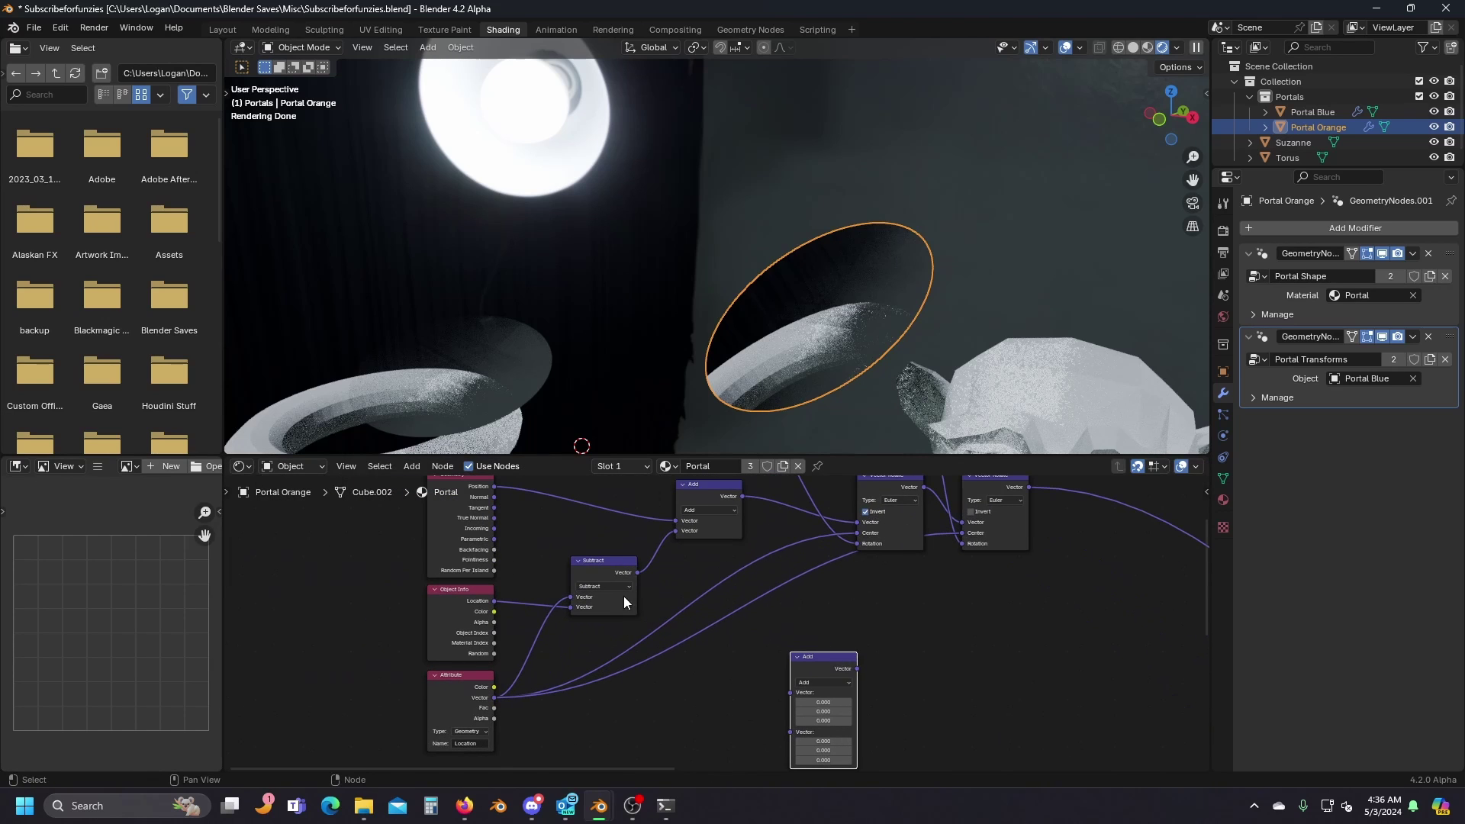
pyautogui.moveTo(495, 497); pyautogui.dragTo(791, 670)
# Set the new Vector Math node's operation to Scale with a scale of 0.0001.
pyautogui.scroll(2, 781, 680)
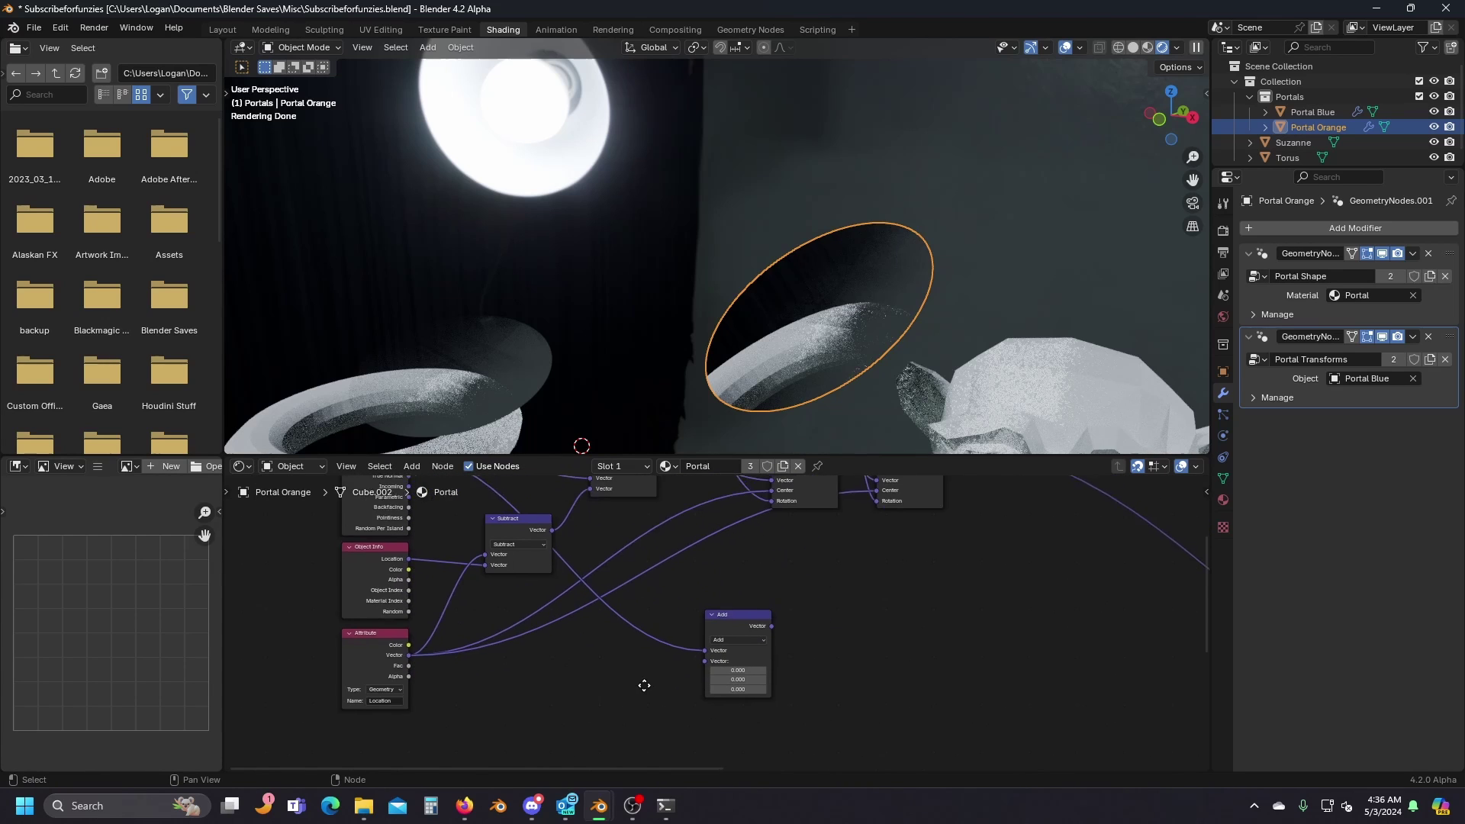
pyautogui.click(741, 641)
pyautogui.click(741, 628)
pyautogui.click(748, 670)
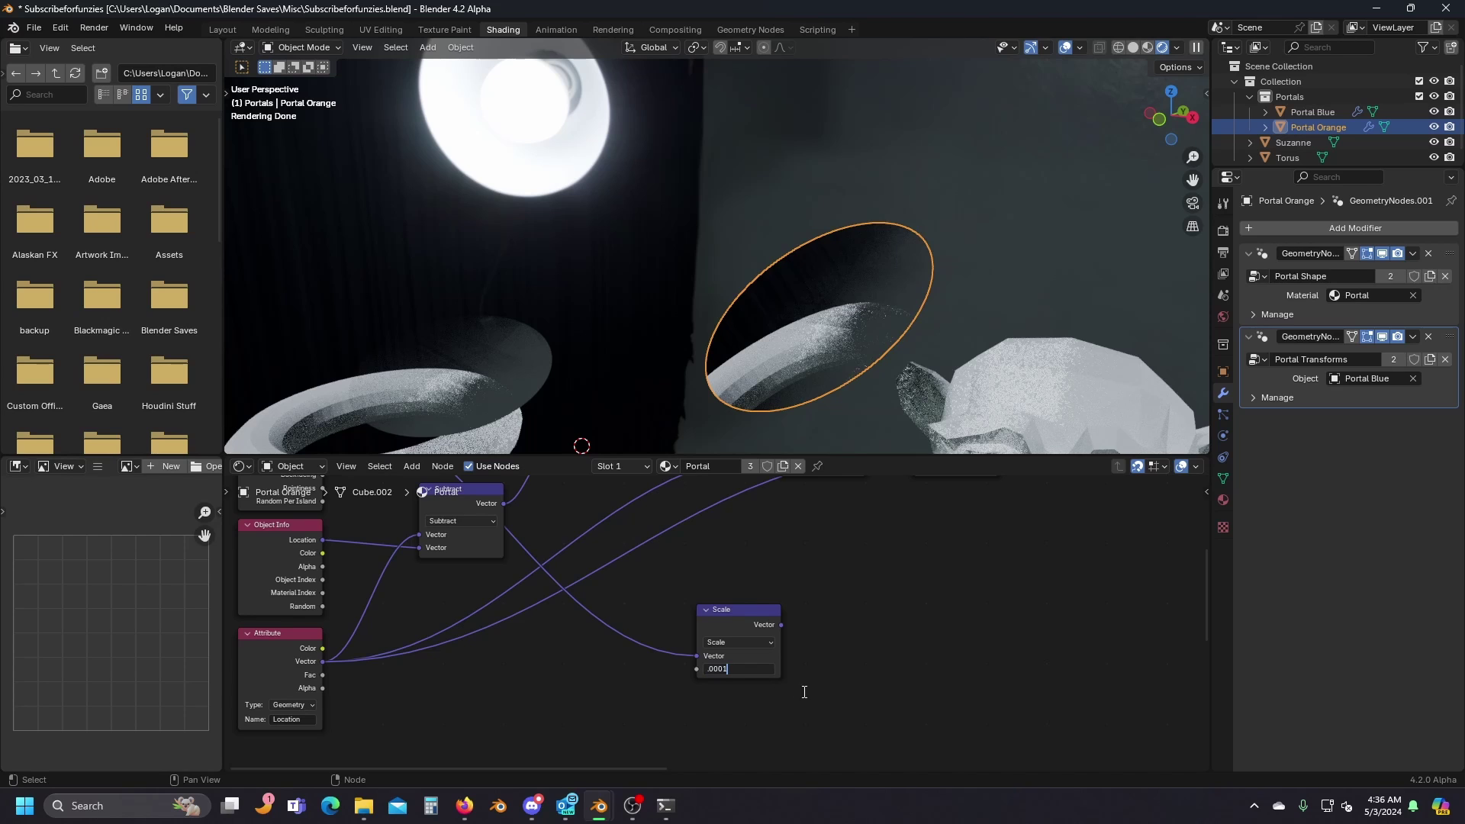
pyautogui.press('Return')
# Insert a copy of the Scale node after the second Vector Rotate, set it to Subtract, and link the Scale output into it.
pyautogui.moveTo(767, 632); pyautogui.dragTo(456, 716, button='middle')
pyautogui.scroll(-3, 456, 716)
pyautogui.click(429, 712)
pyautogui.hotkey('shift', 'd')
pyautogui.click(762, 656)
pyautogui.click(762, 657)
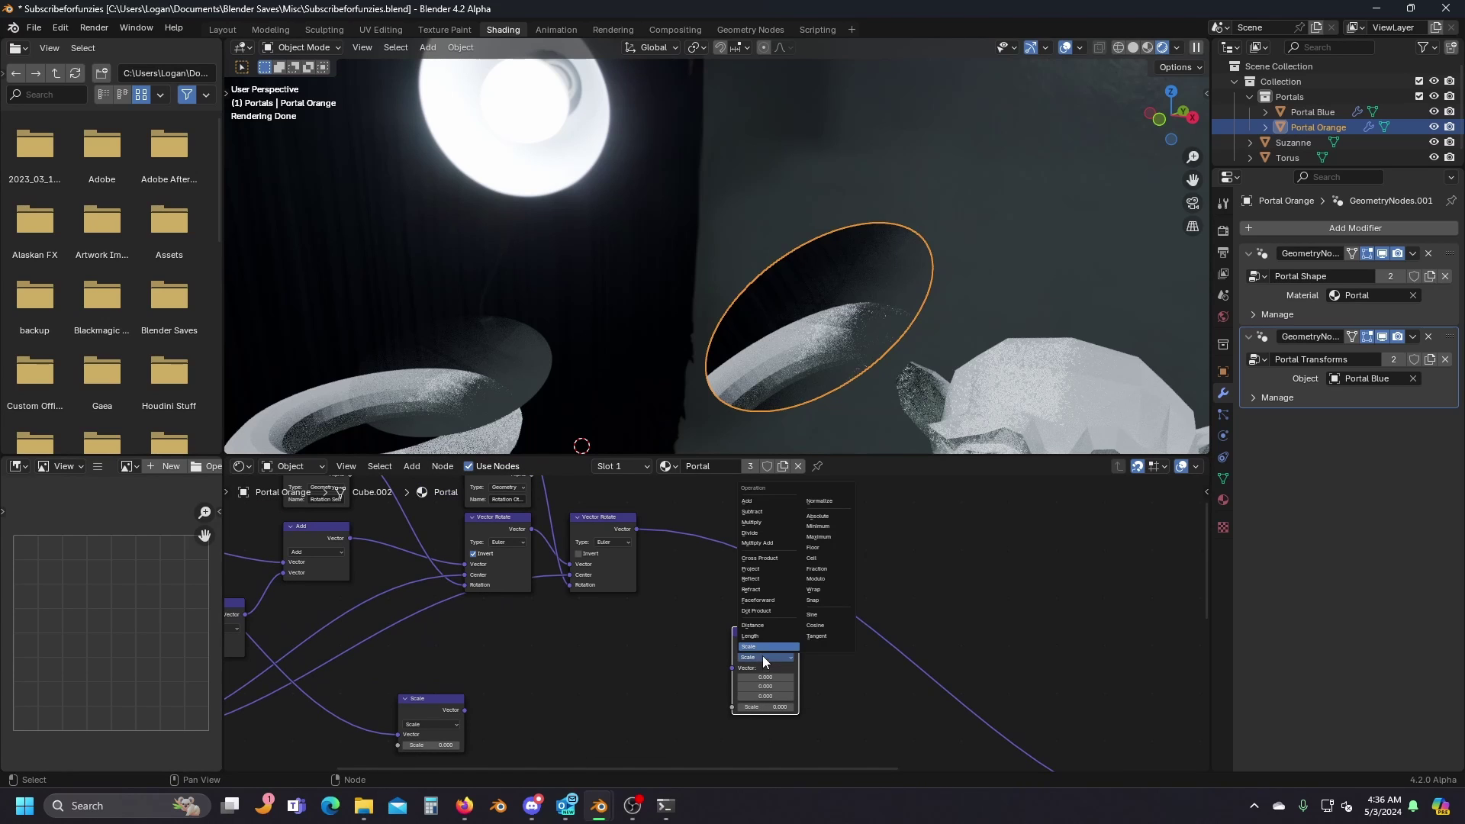
pyautogui.click(769, 511)
pyautogui.moveTo(762, 640); pyautogui.dragTo(847, 612)
pyautogui.moveTo(465, 710); pyautogui.dragTo(819, 651)
# Try rotating the orange portal to test the view through it.
pyautogui.scroll(-5, 740, 336)
pyautogui.moveTo(751, 336); pyautogui.dragTo(702, 328, button='middle')
pyautogui.scroll(3, 718, 347)
pyautogui.scroll(2, 709, 356)
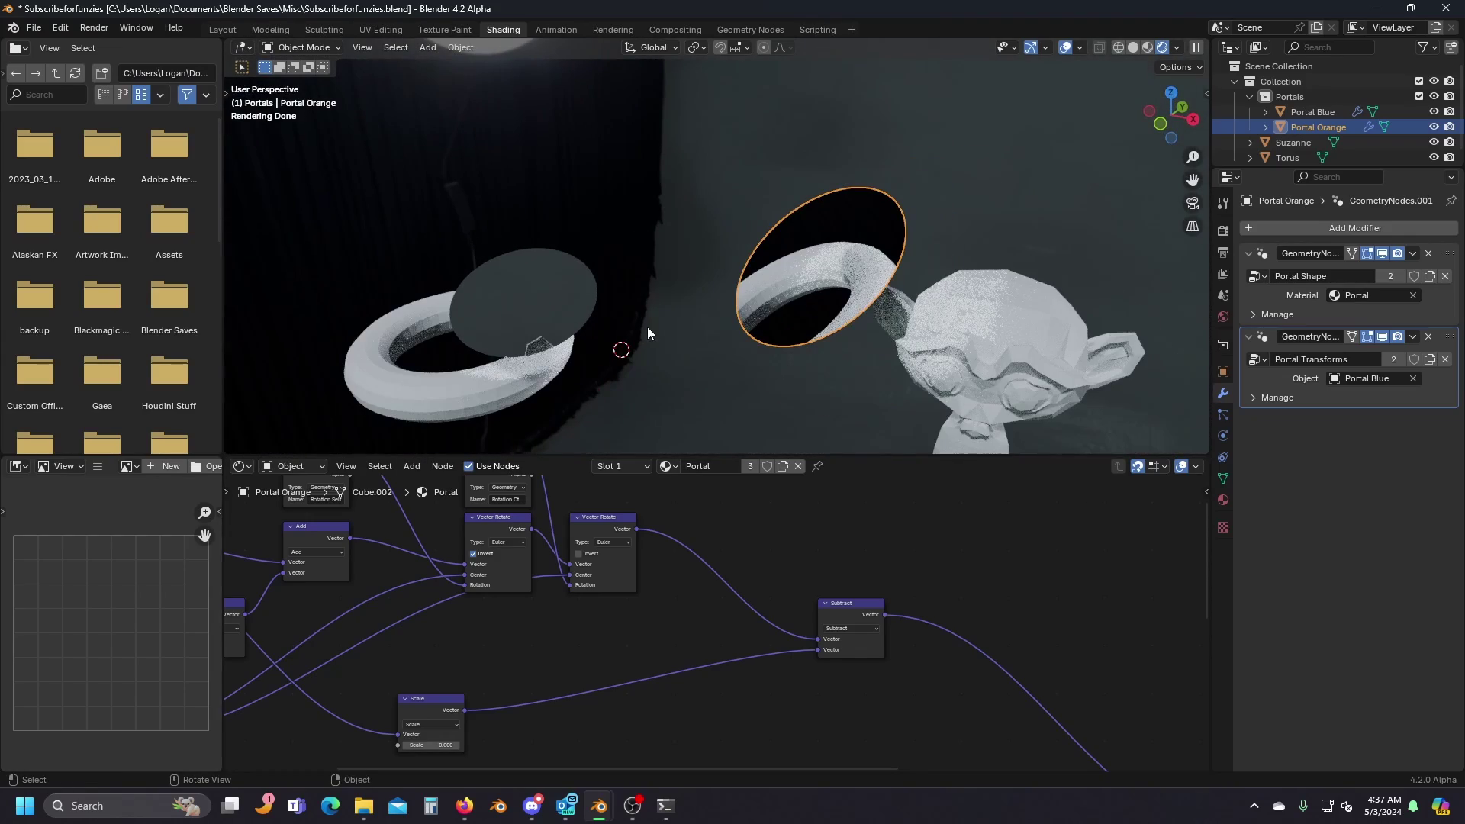
pyautogui.press('r')
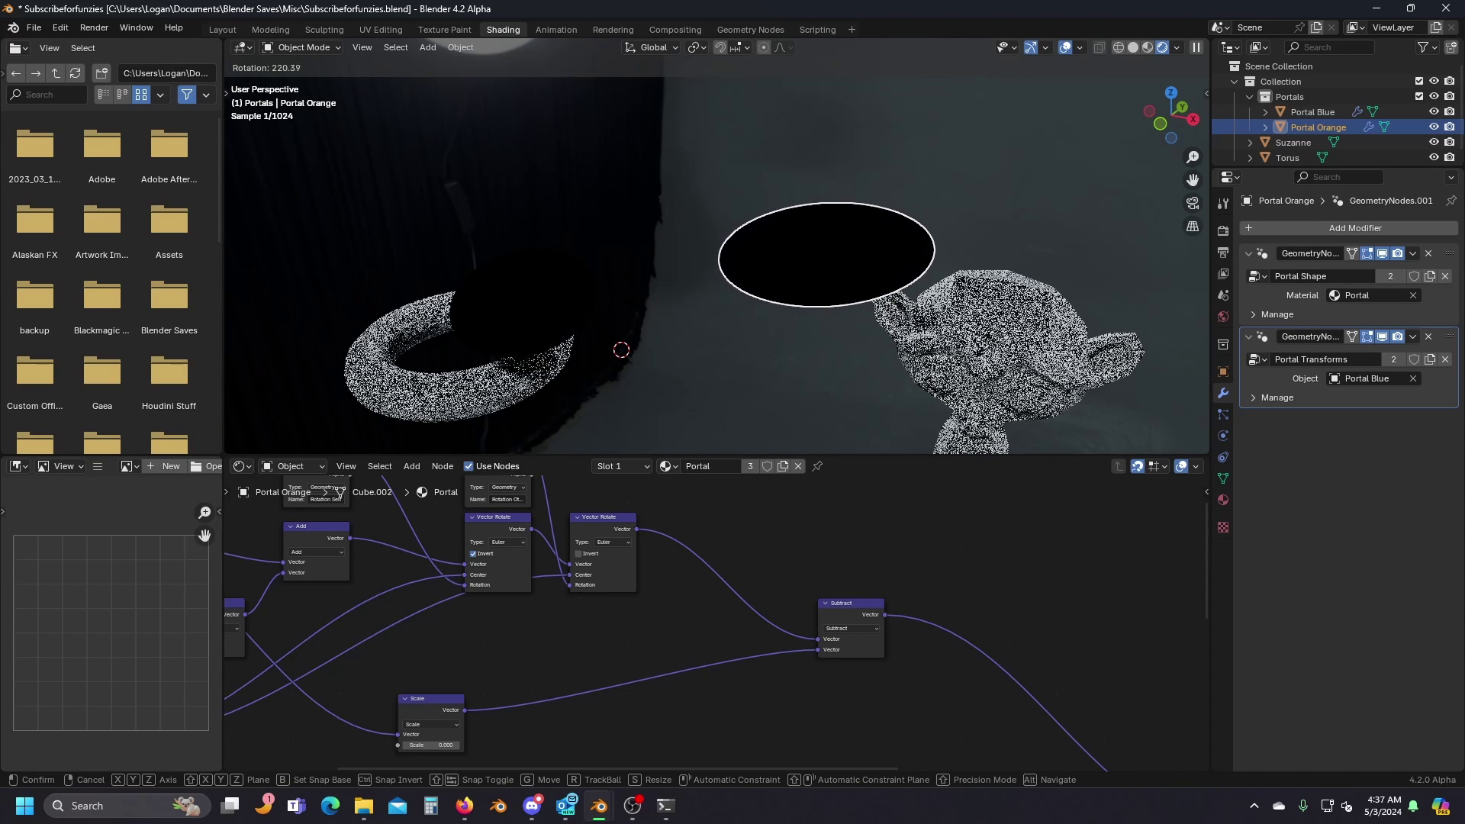
pyautogui.click(974, 369)
# Duplicate the Scale node just below the original and set the copy's operation to Dot Product.
pyautogui.moveTo(558, 702); pyautogui.dragTo(875, 674, button='middle')
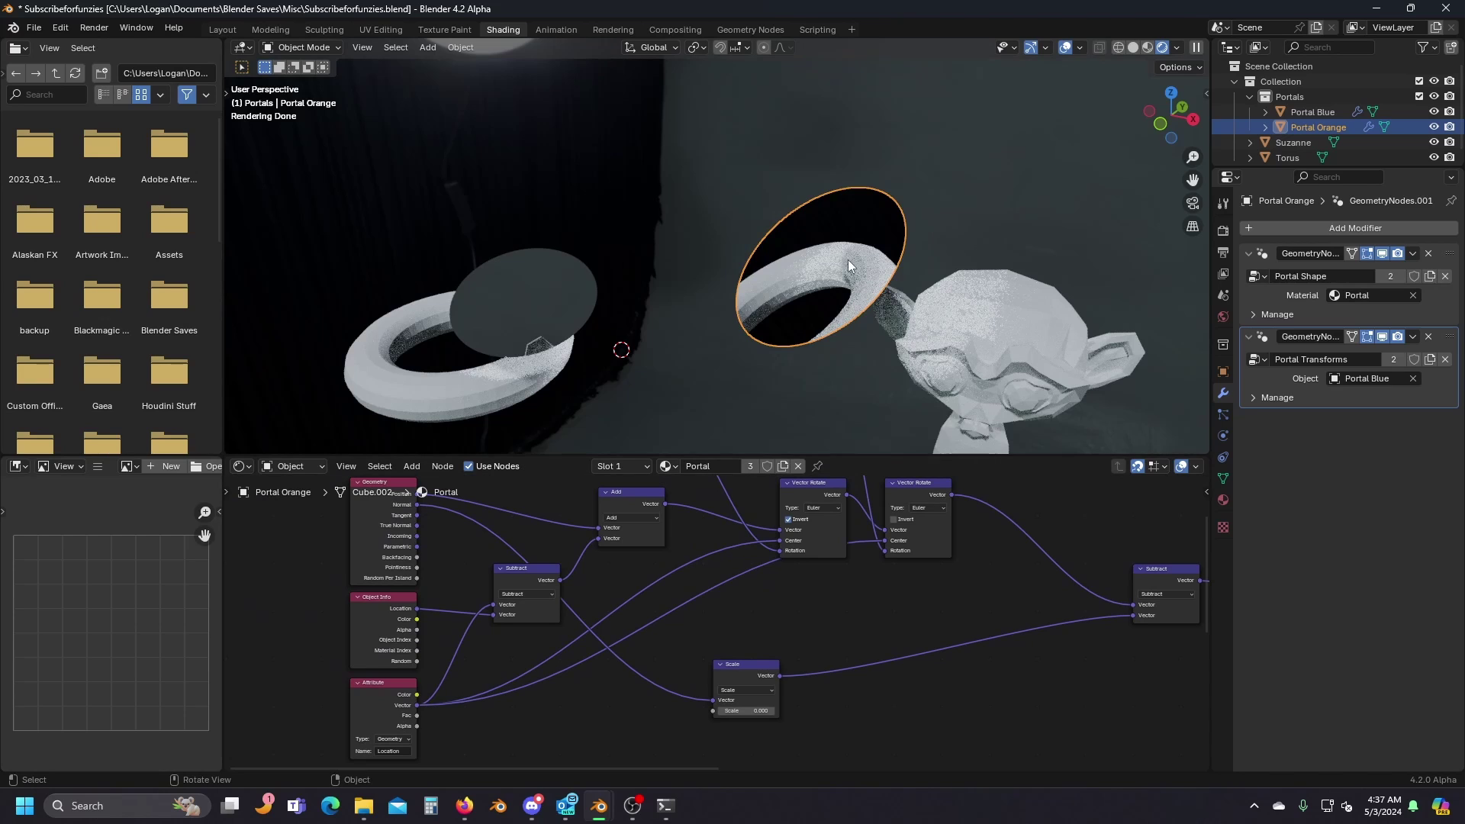
pyautogui.moveTo(808, 669); pyautogui.dragTo(666, 628, button='middle')
pyautogui.scroll(2, 665, 627)
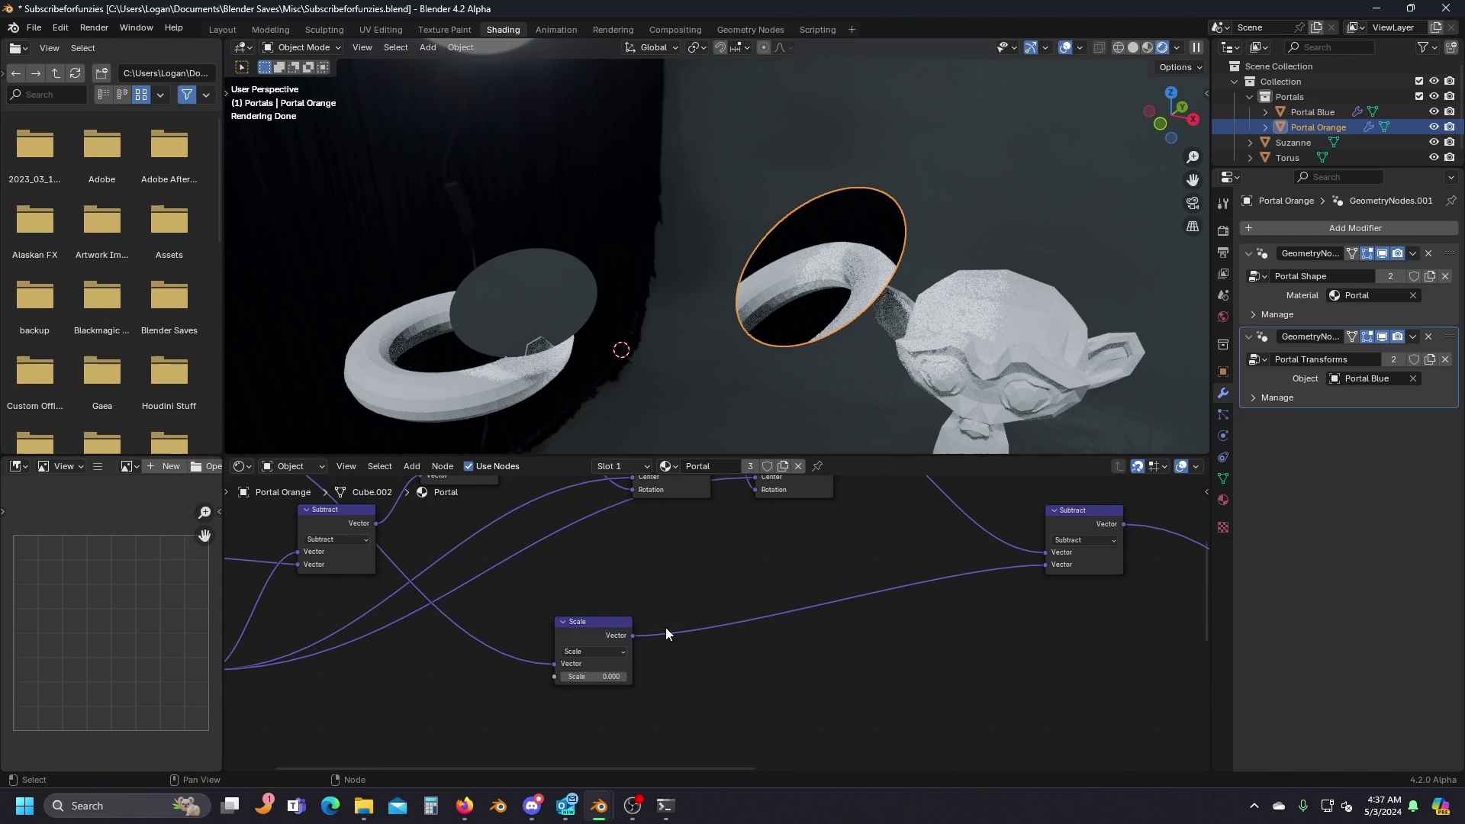
pyautogui.click(612, 638)
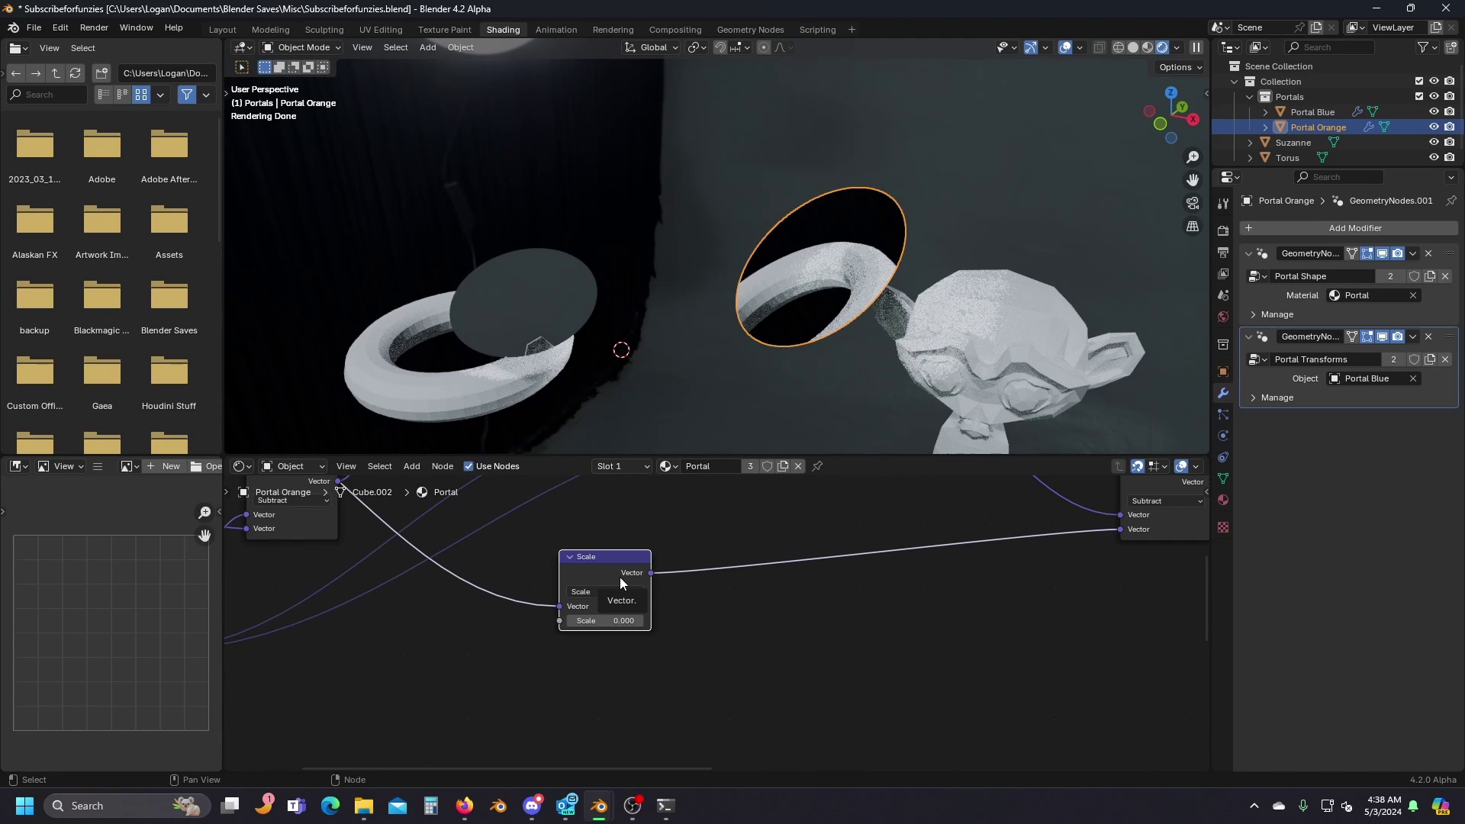
pyautogui.hotkey('shift', 'd')
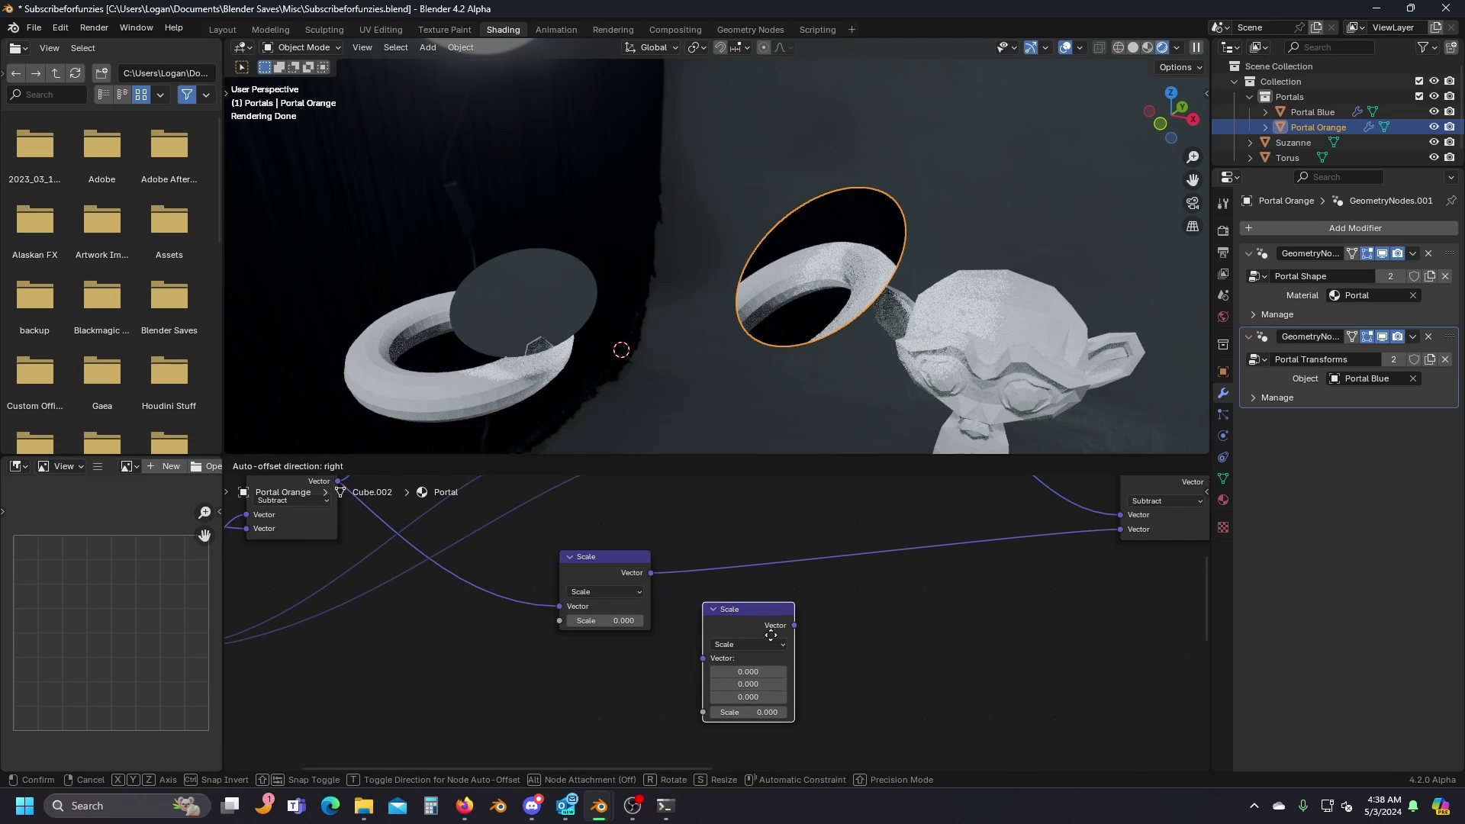
pyautogui.click(772, 642)
pyautogui.click(776, 644)
pyautogui.click(759, 603)
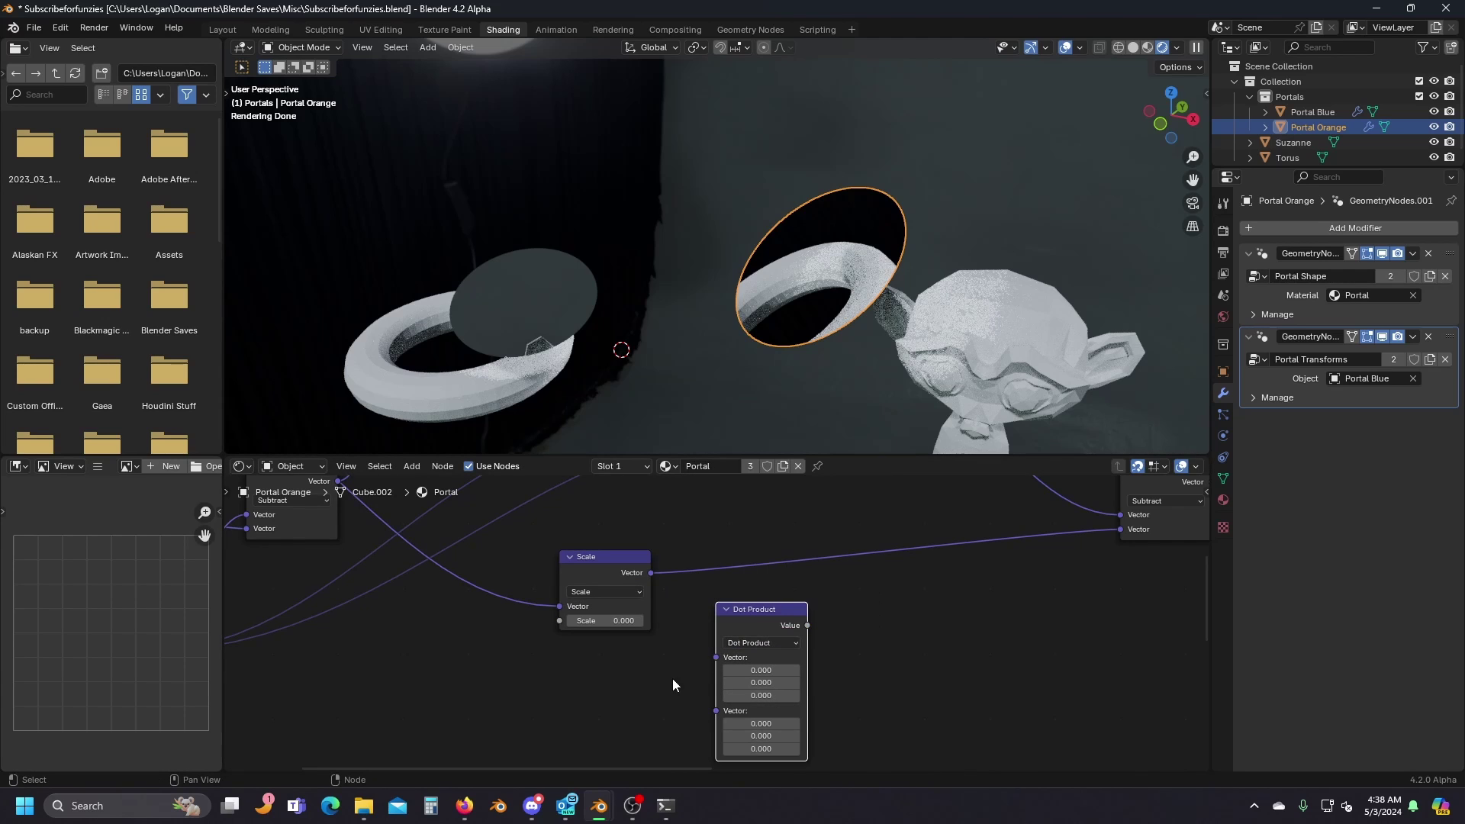
# Add a Vector Rotate node directly below the Scale node.
pyautogui.moveTo(693, 675); pyautogui.dragTo(740, 653, button='middle')
pyautogui.hotkey('shift', 'a')
pyautogui.write('vec')
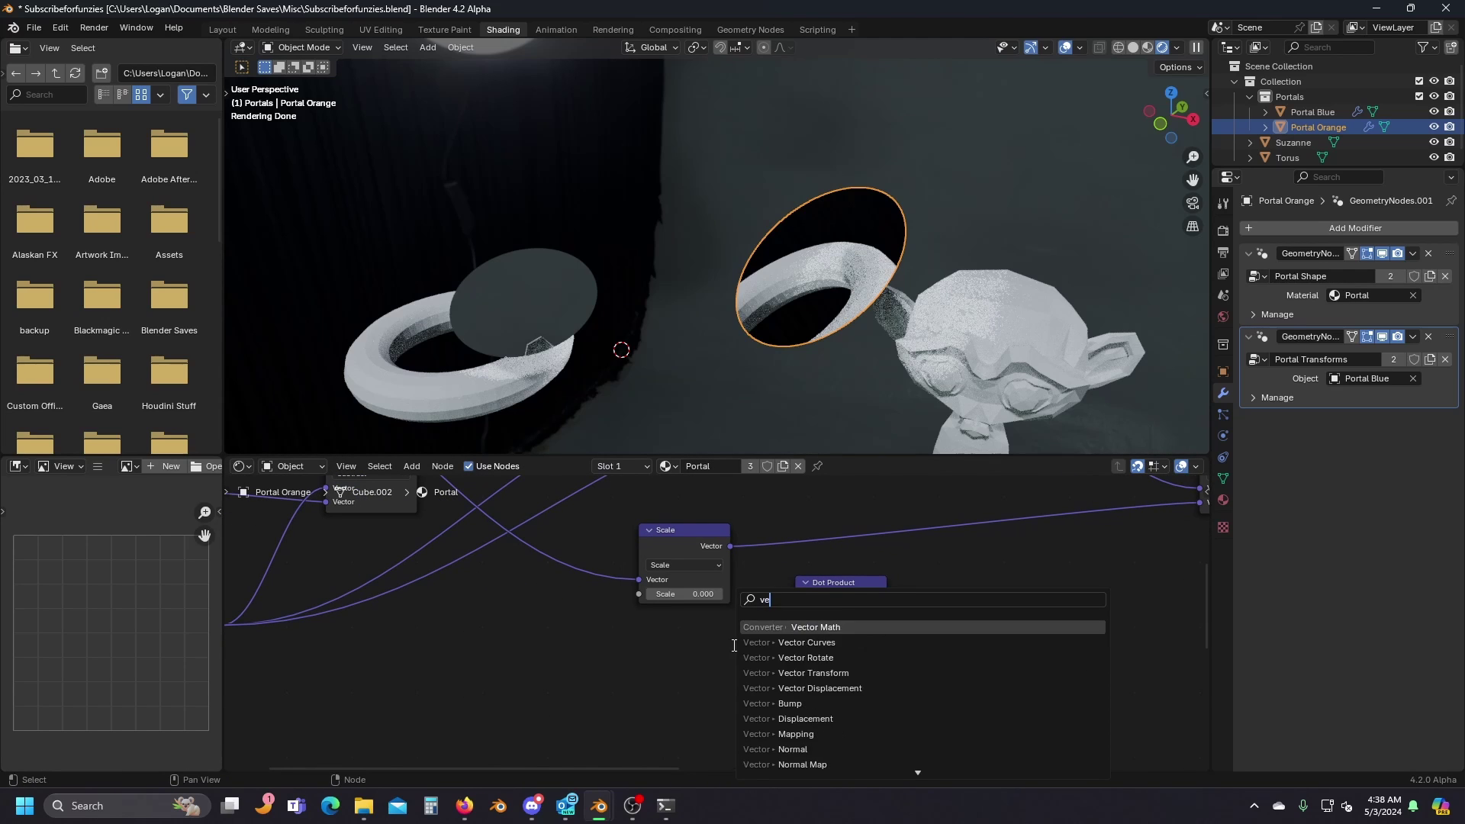
pyautogui.click(778, 657)
pyautogui.click(641, 630)
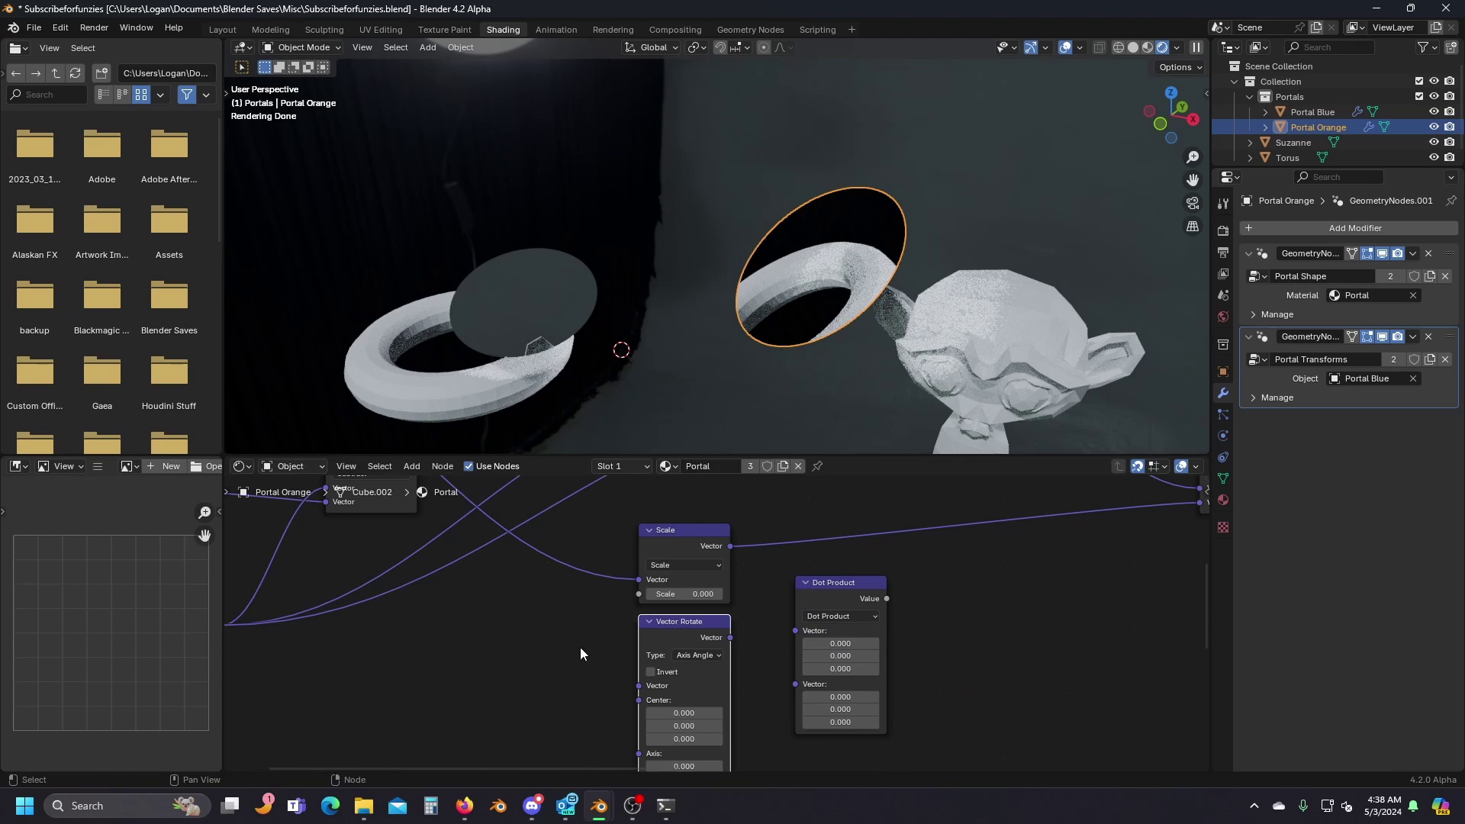
# Add a Combine XYZ node beside the new Vector Rotate, set Z to 1, and link it to the Vector input.
pyautogui.keyDown('shift'); pyautogui.moveTo(580, 647); pyautogui.dragTo(643, 639, button='middle'); pyautogui.keyUp('shift')
pyautogui.hotkey('shift', 'a')
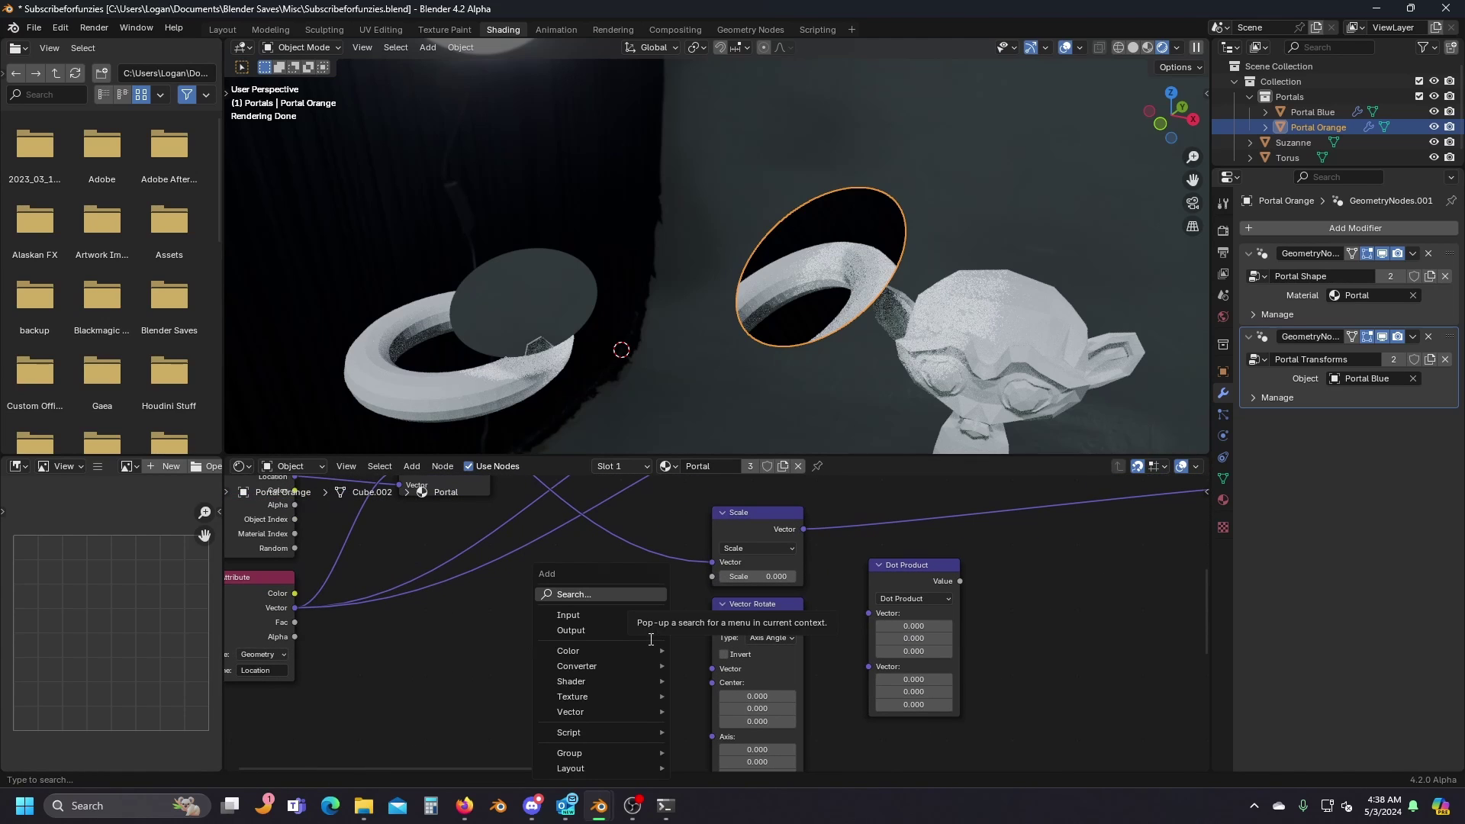
pyautogui.write('co')
pyautogui.click(697, 657)
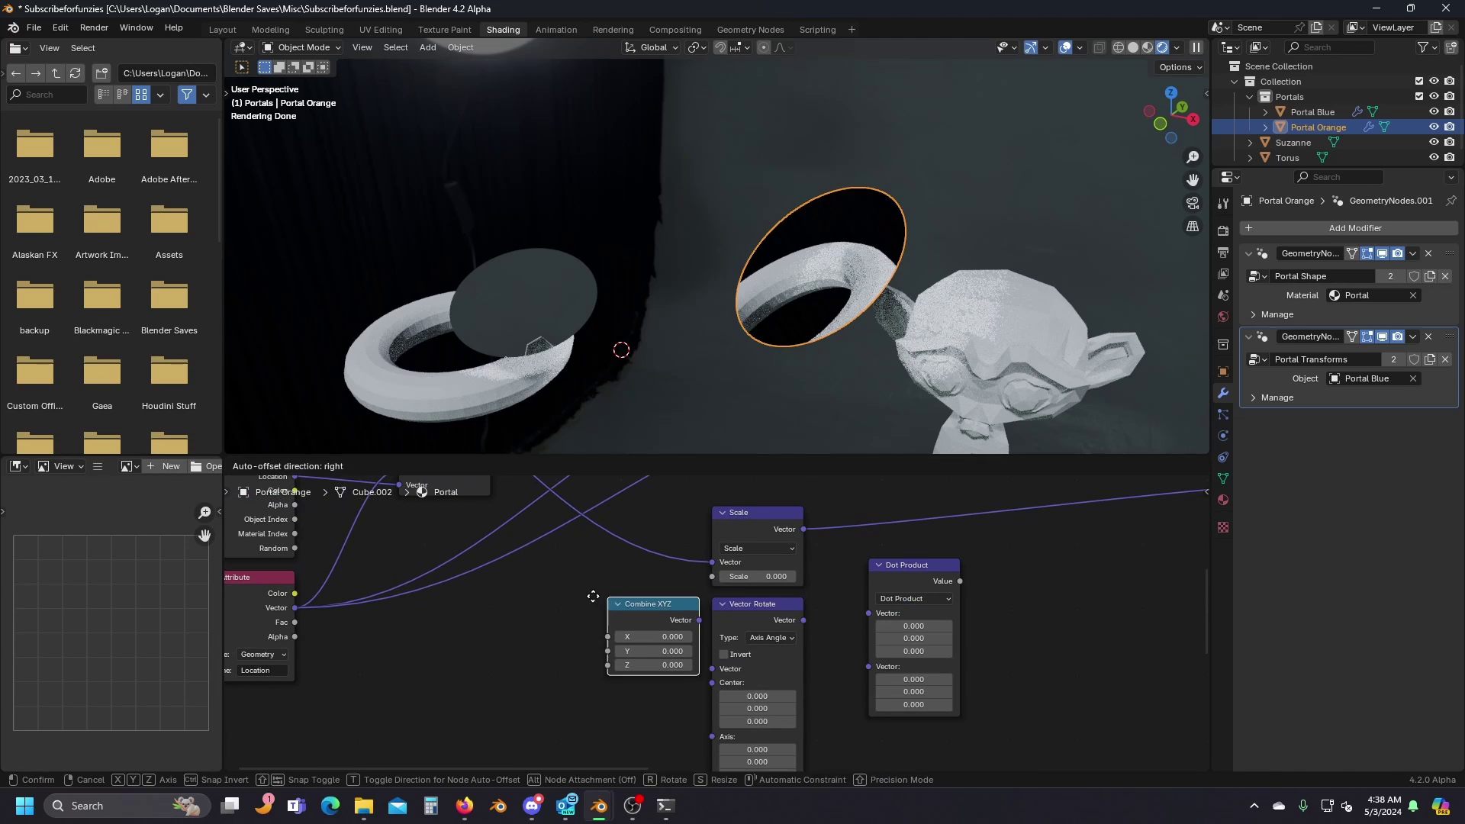
pyautogui.click(649, 634)
pyautogui.moveTo(673, 620); pyautogui.dragTo(716, 669)
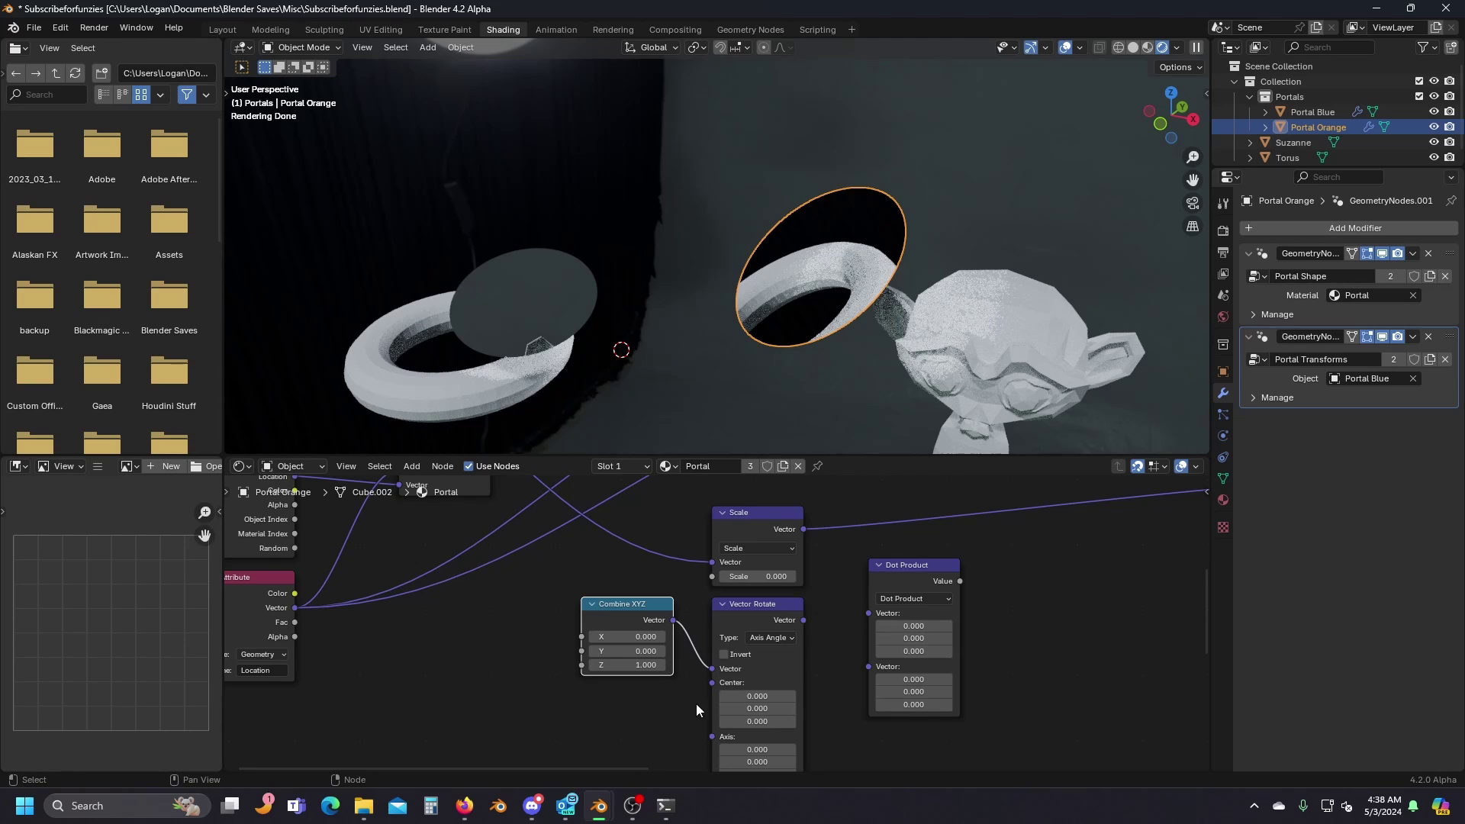
pyautogui.moveTo(647, 620); pyautogui.dragTo(673, 634)
# Duplicate the Rotation Self Attribute node below Combine XYZ and change the copy's attribute name to Rotation Relative.
pyautogui.scroll(-3, 655, 547)
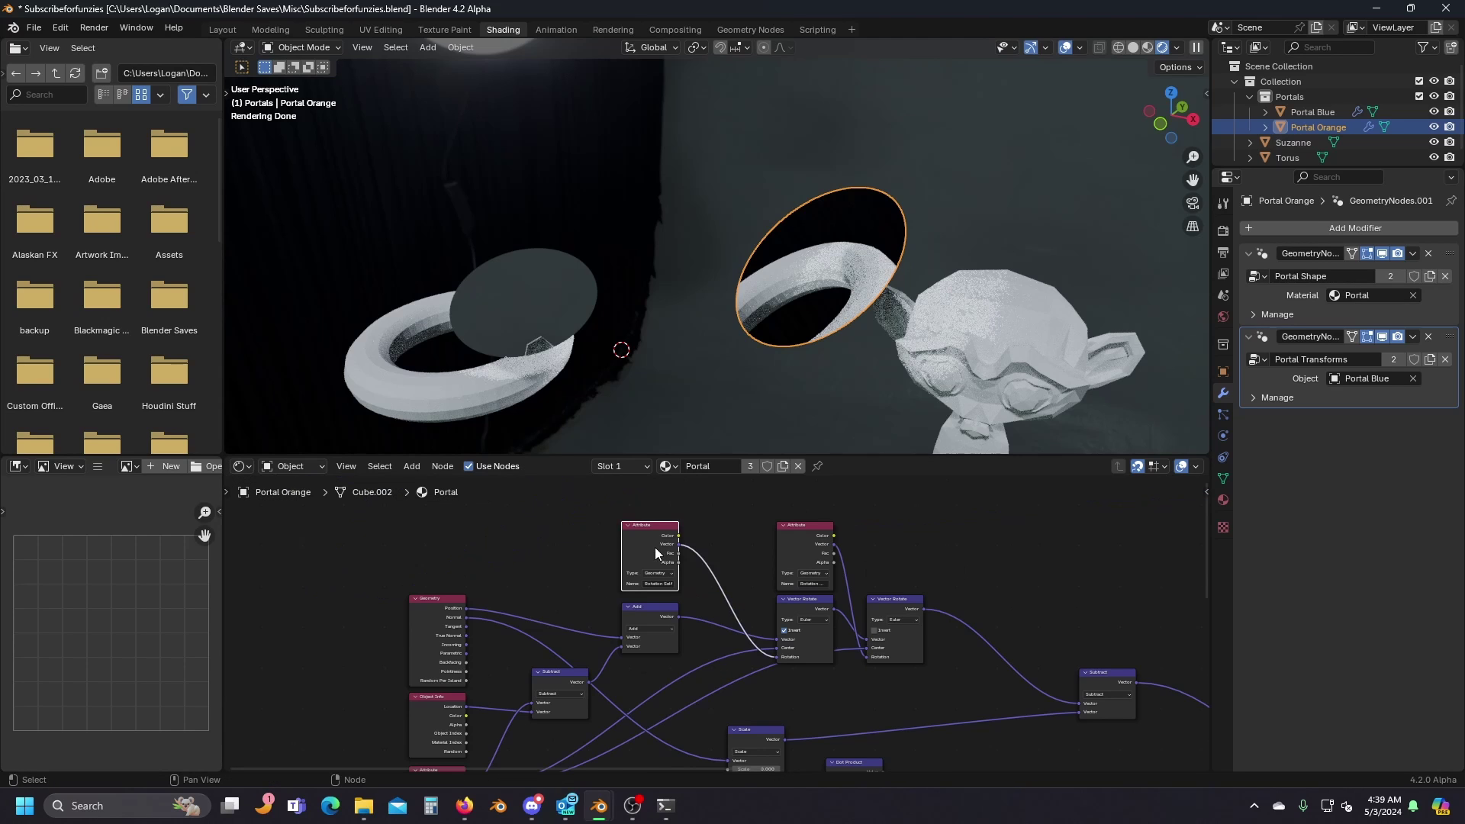
pyautogui.hotkey('shift', 'd')
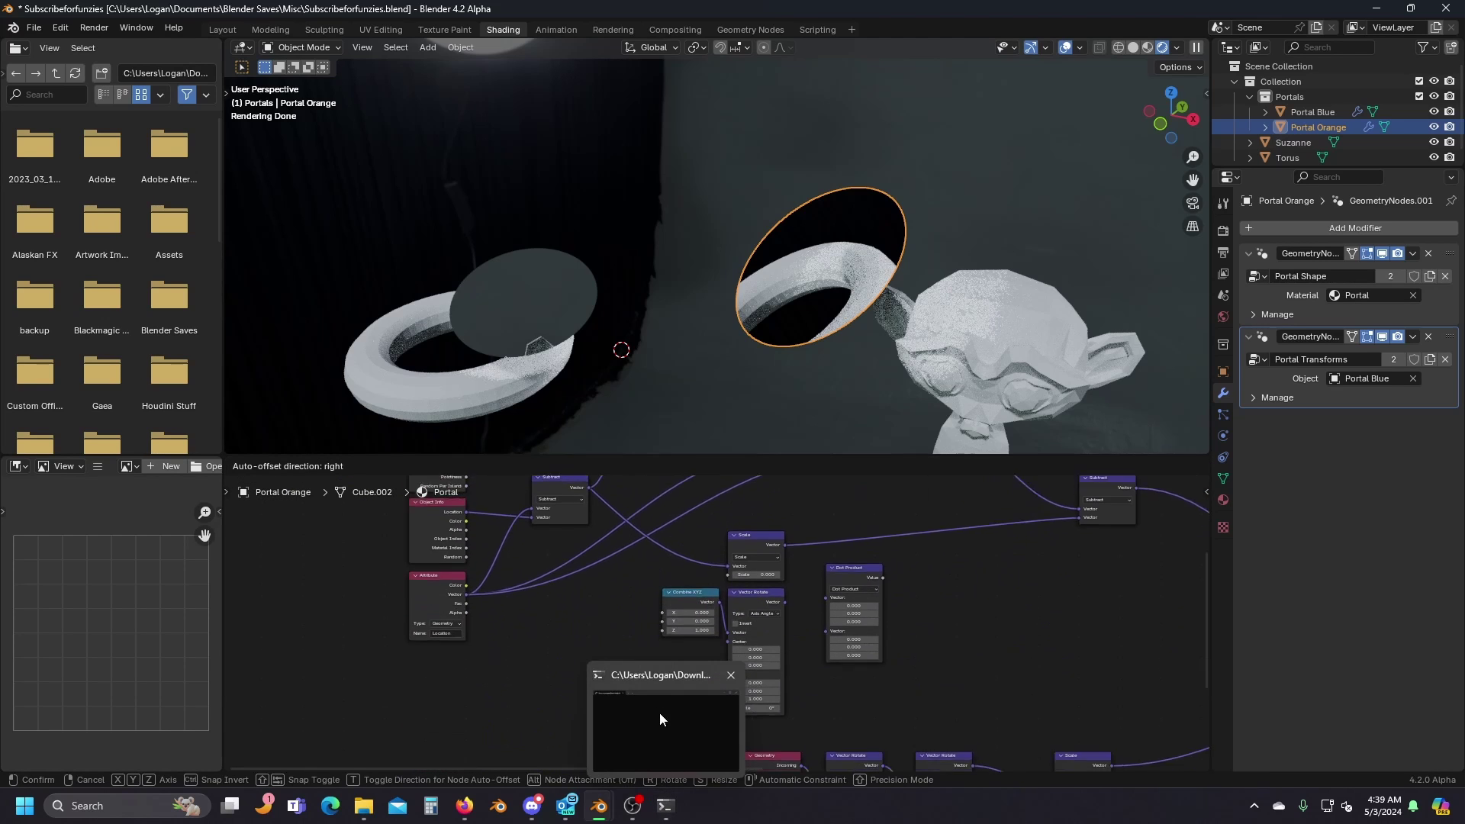
pyautogui.click(693, 598)
pyautogui.scroll(2, 709, 606)
pyautogui.scroll(3, 710, 614)
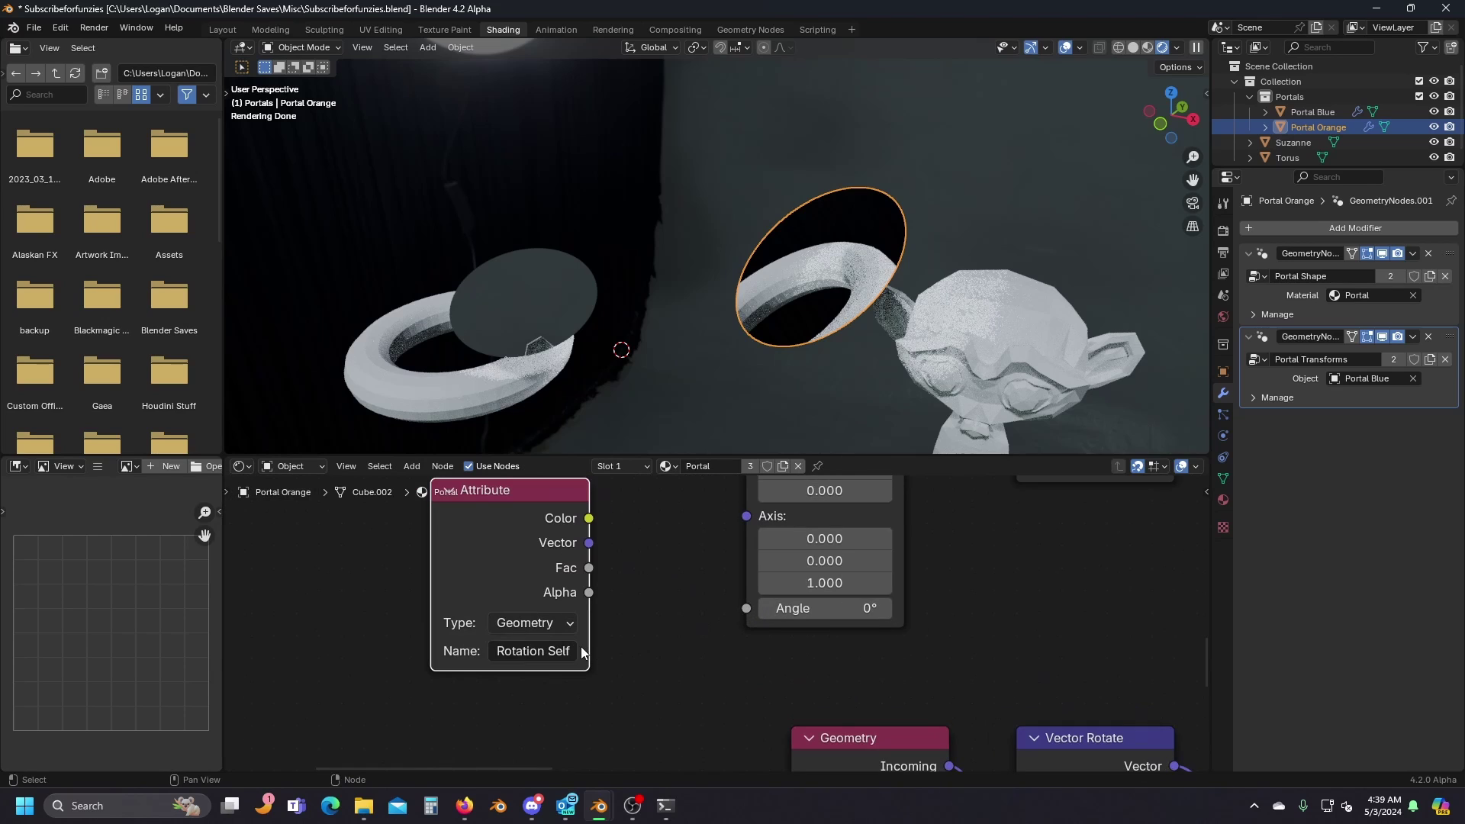
pyautogui.click(568, 651)
pyautogui.moveTo(574, 652); pyautogui.dragTo(550, 654)
pyautogui.write('Relative')
pyautogui.press('Return')
# Set the new Vector Rotate's type to Euler and link the copied Attribute's Vector output to its Rotation input.
pyautogui.scroll(-1, 580, 649)
pyautogui.moveTo(684, 572); pyautogui.dragTo(625, 715, button='middle')
pyautogui.click(751, 536)
pyautogui.click(756, 641)
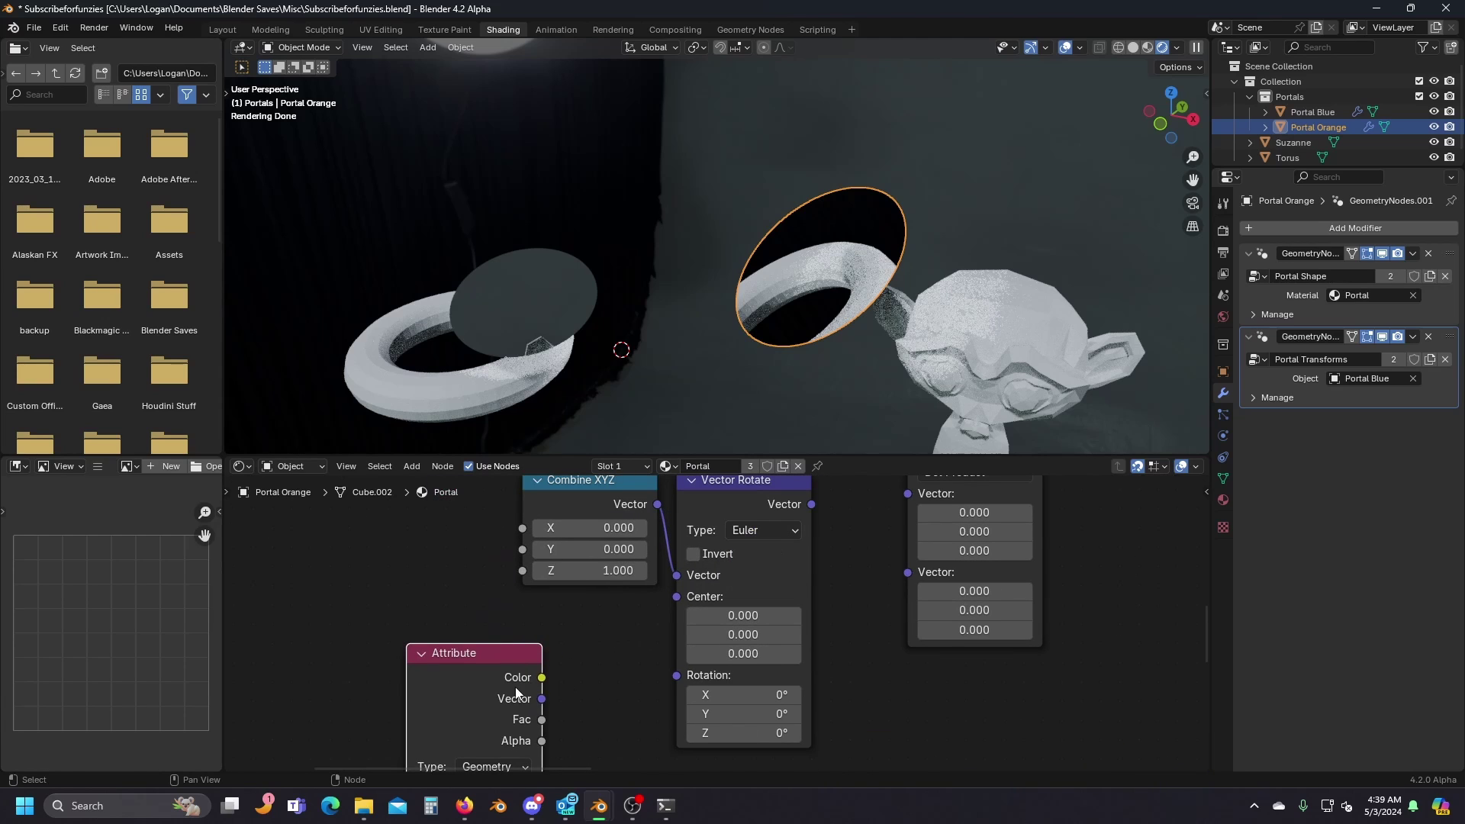
pyautogui.moveTo(516, 693); pyautogui.dragTo(686, 681)
pyautogui.moveTo(616, 612); pyautogui.dragTo(616, 651)
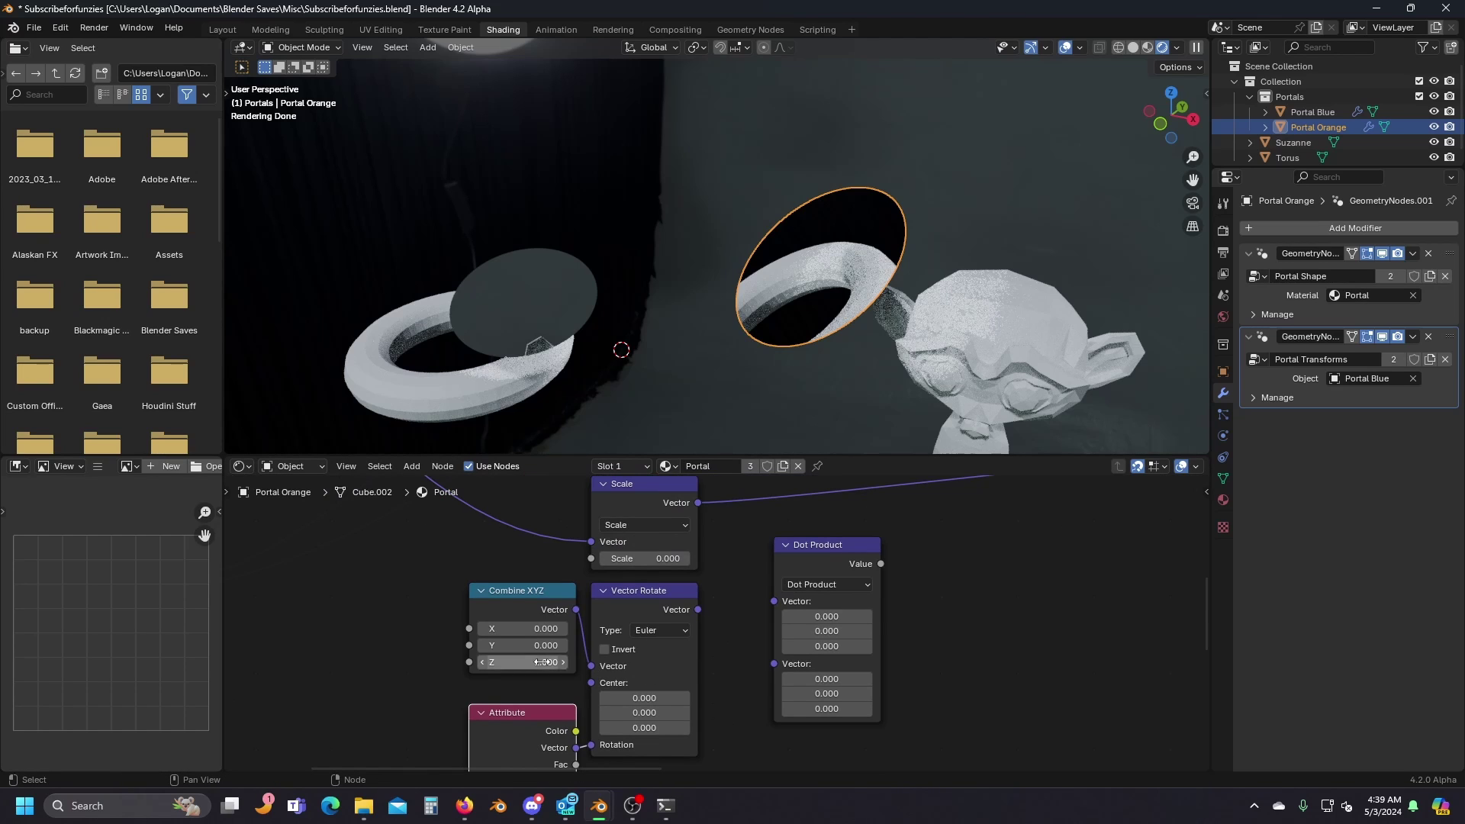
# Link Vector Rotate to the Dot Product's first Vector, set its second vector's Z to 1, and place the nodes side by side.
pyautogui.moveTo(697, 610); pyautogui.dragTo(774, 602)
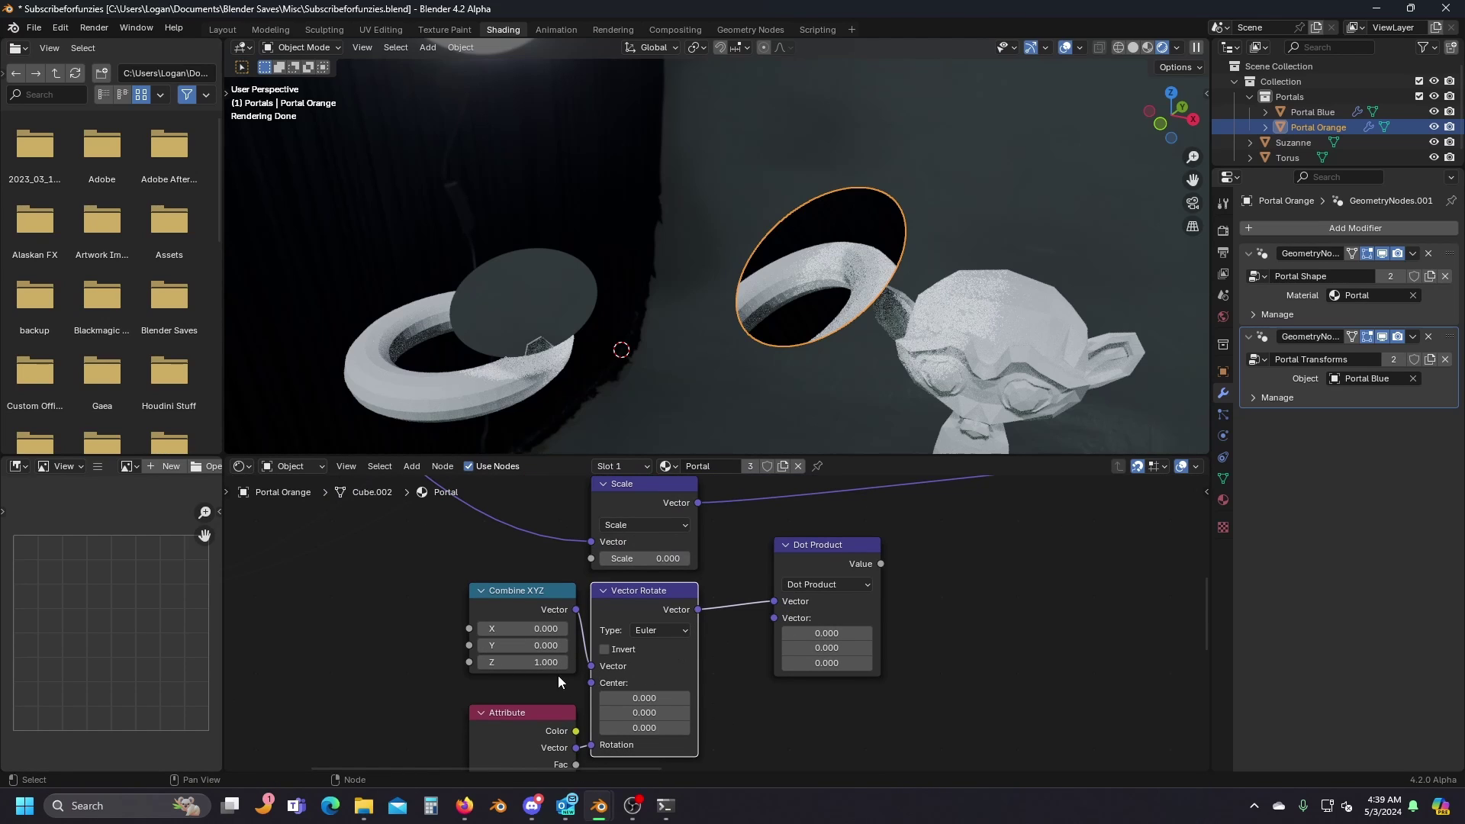
pyautogui.moveTo(542, 733); pyautogui.dragTo(542, 717)
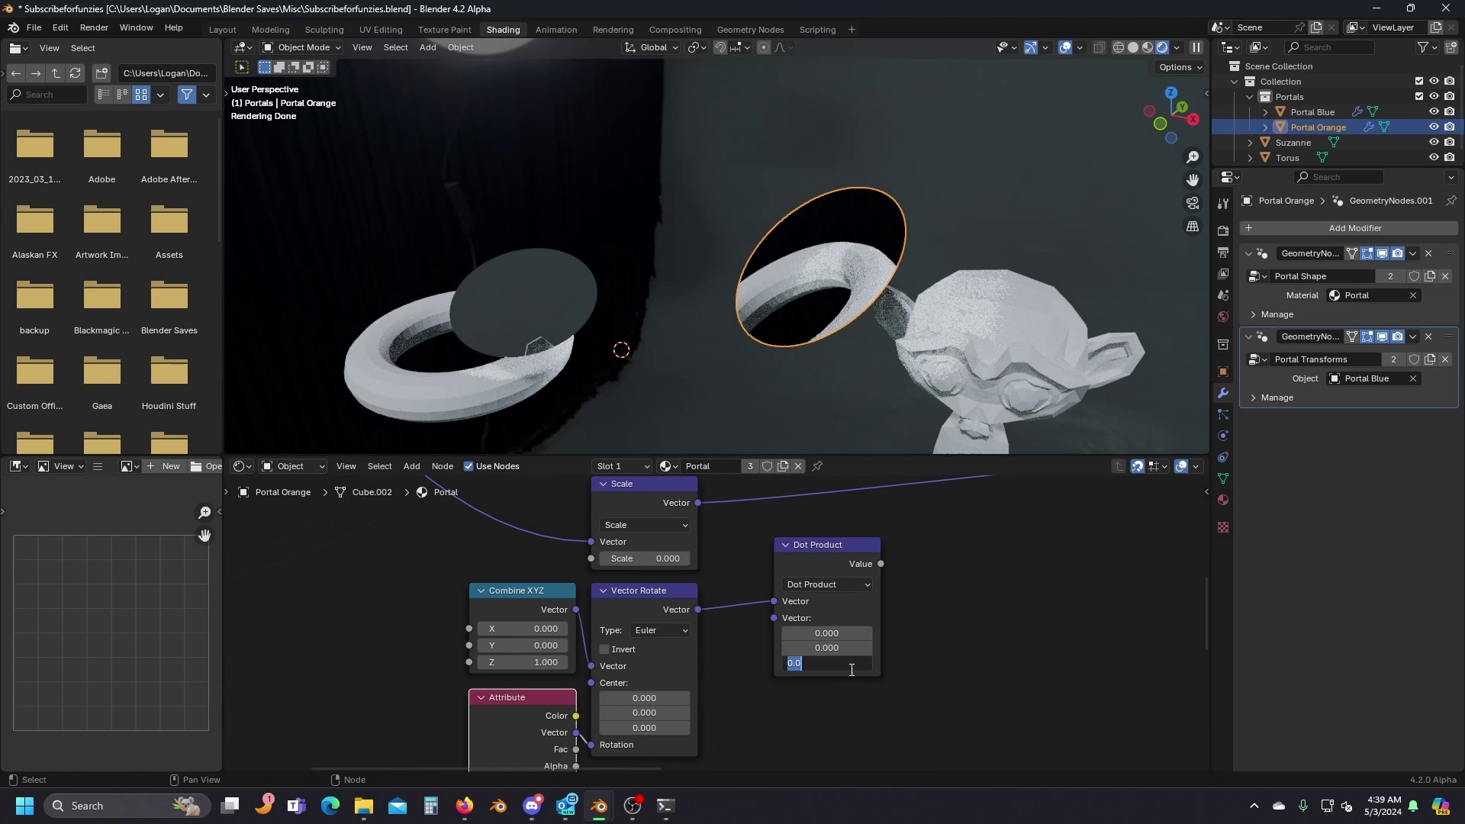
pyautogui.write('1')
pyautogui.press('Return')
pyautogui.moveTo(841, 575); pyautogui.dragTo(779, 621)
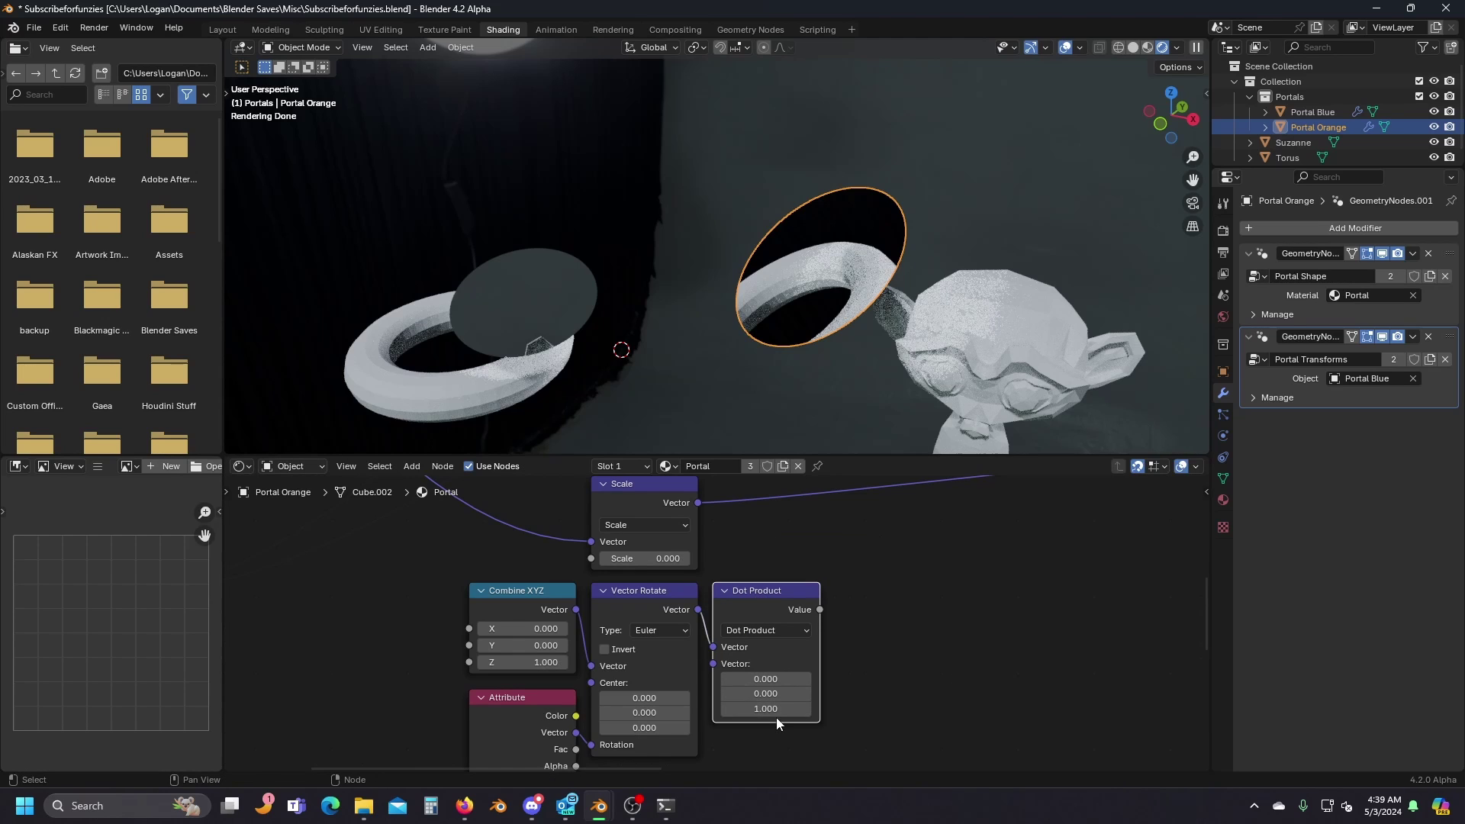
# Add a Math node after the Dot Product and set its operation to Greater Than.
pyautogui.scroll(-4, 909, 597)
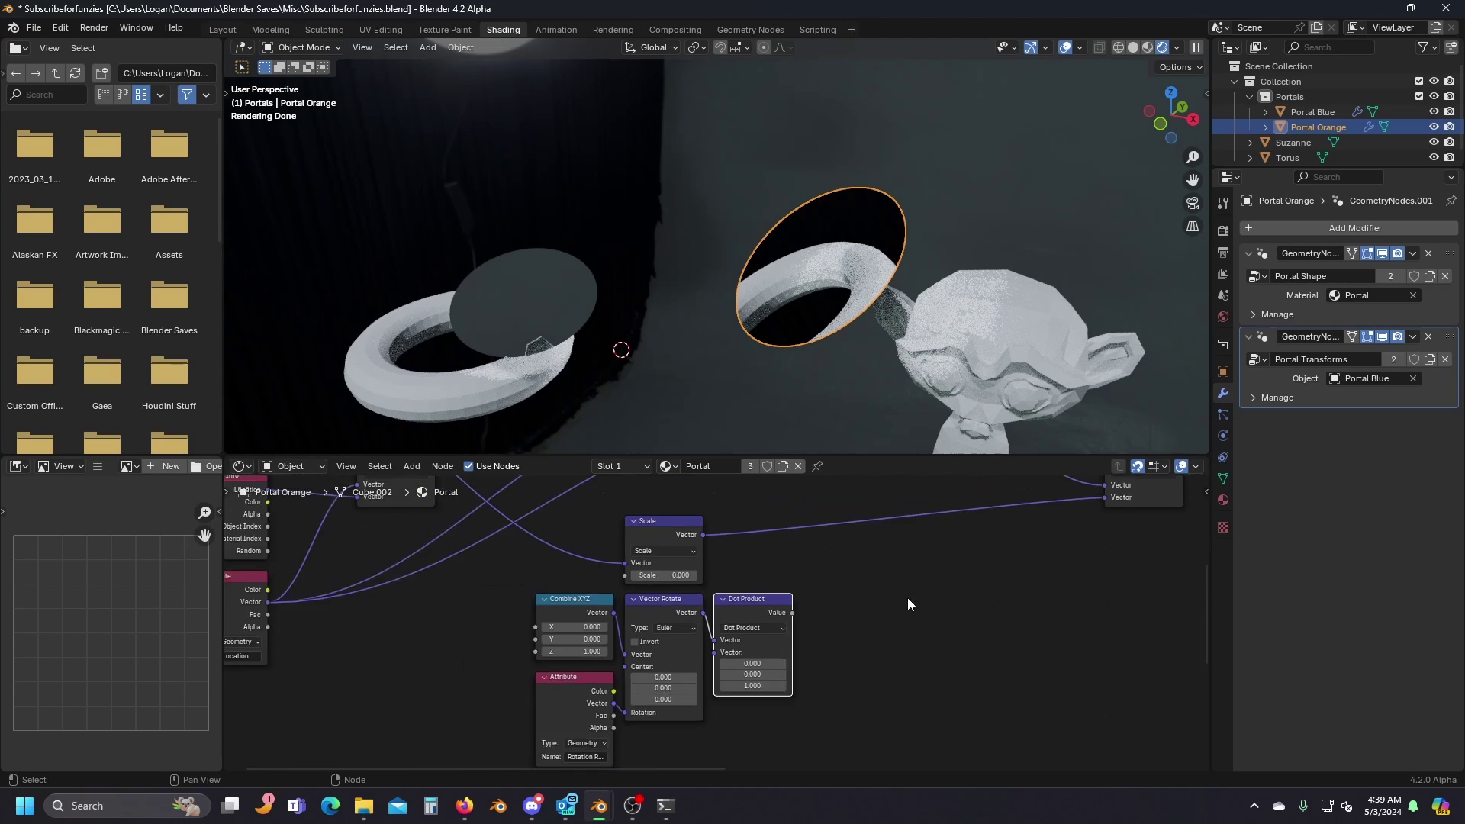
pyautogui.moveTo(908, 597); pyautogui.dragTo(788, 617, button='middle')
pyautogui.scroll(4, 775, 621)
pyautogui.hotkey('shift', 'a')
pyautogui.write('m')
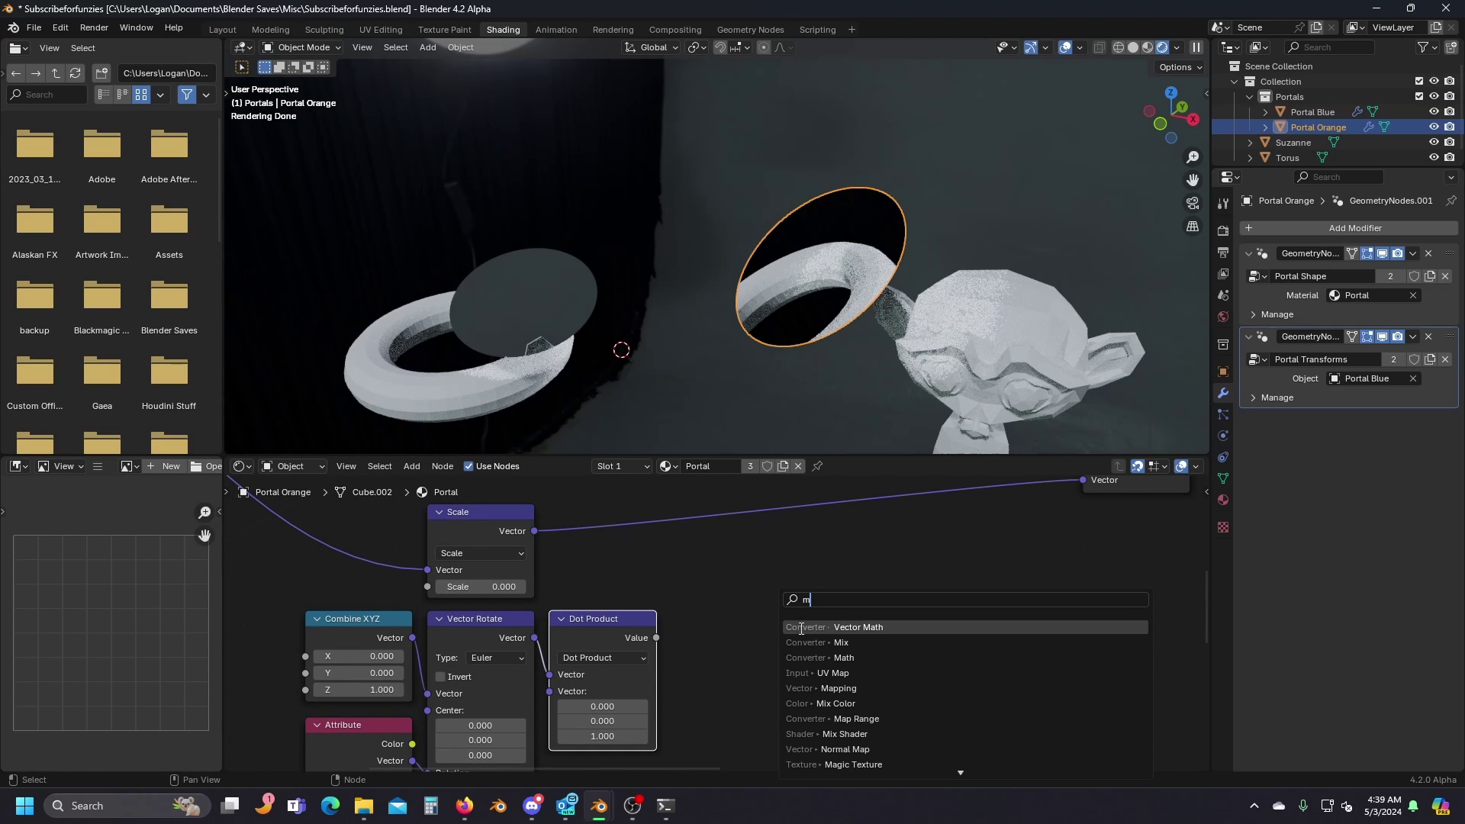
pyautogui.click(815, 656)
pyautogui.click(791, 644)
pyautogui.click(795, 653)
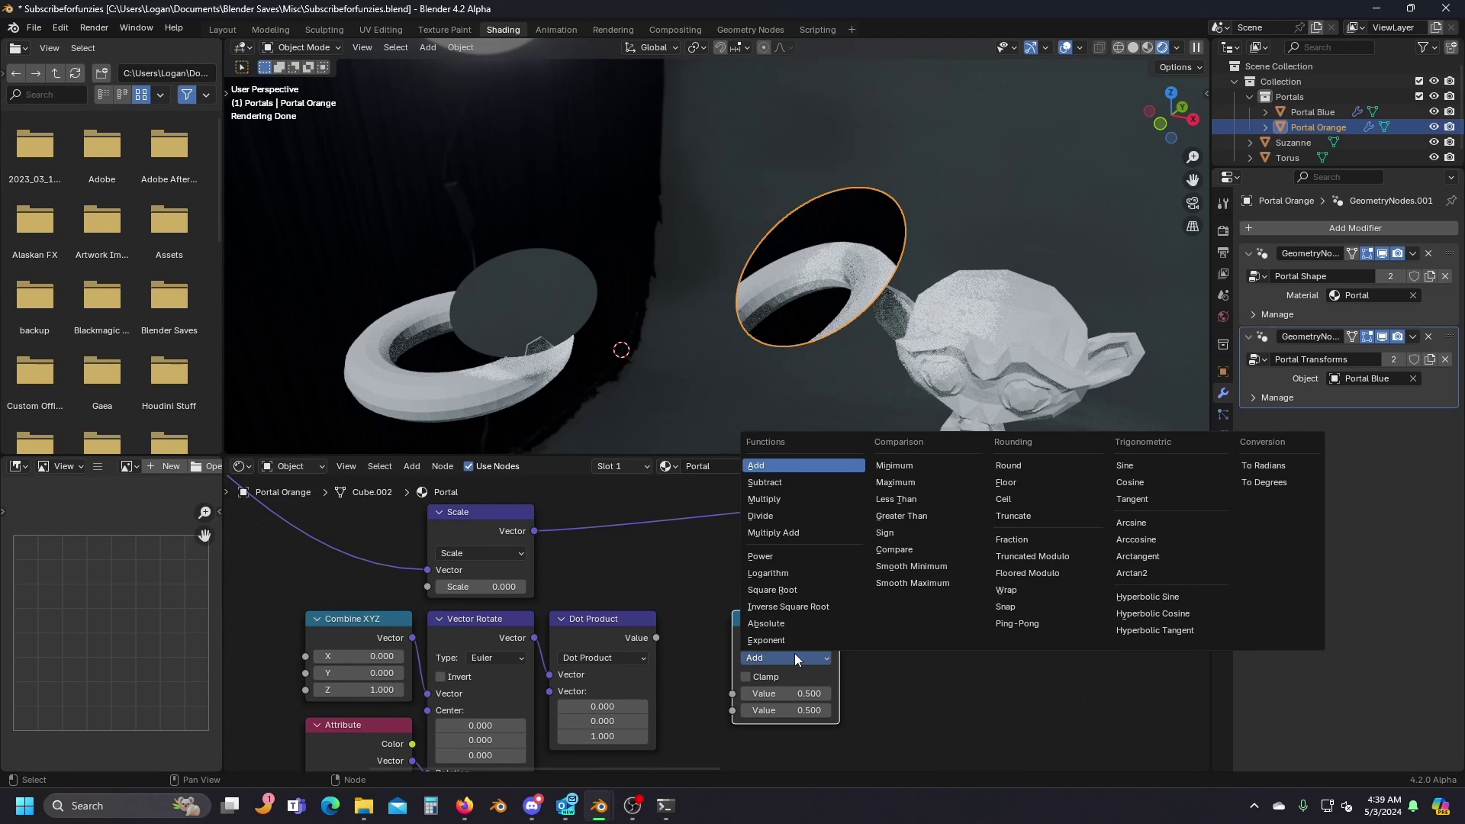
pyautogui.press('g')
# Link the Dot Product's Value into the Greater Than node and set its threshold to 0.
pyautogui.moveTo(657, 637); pyautogui.dragTo(752, 691)
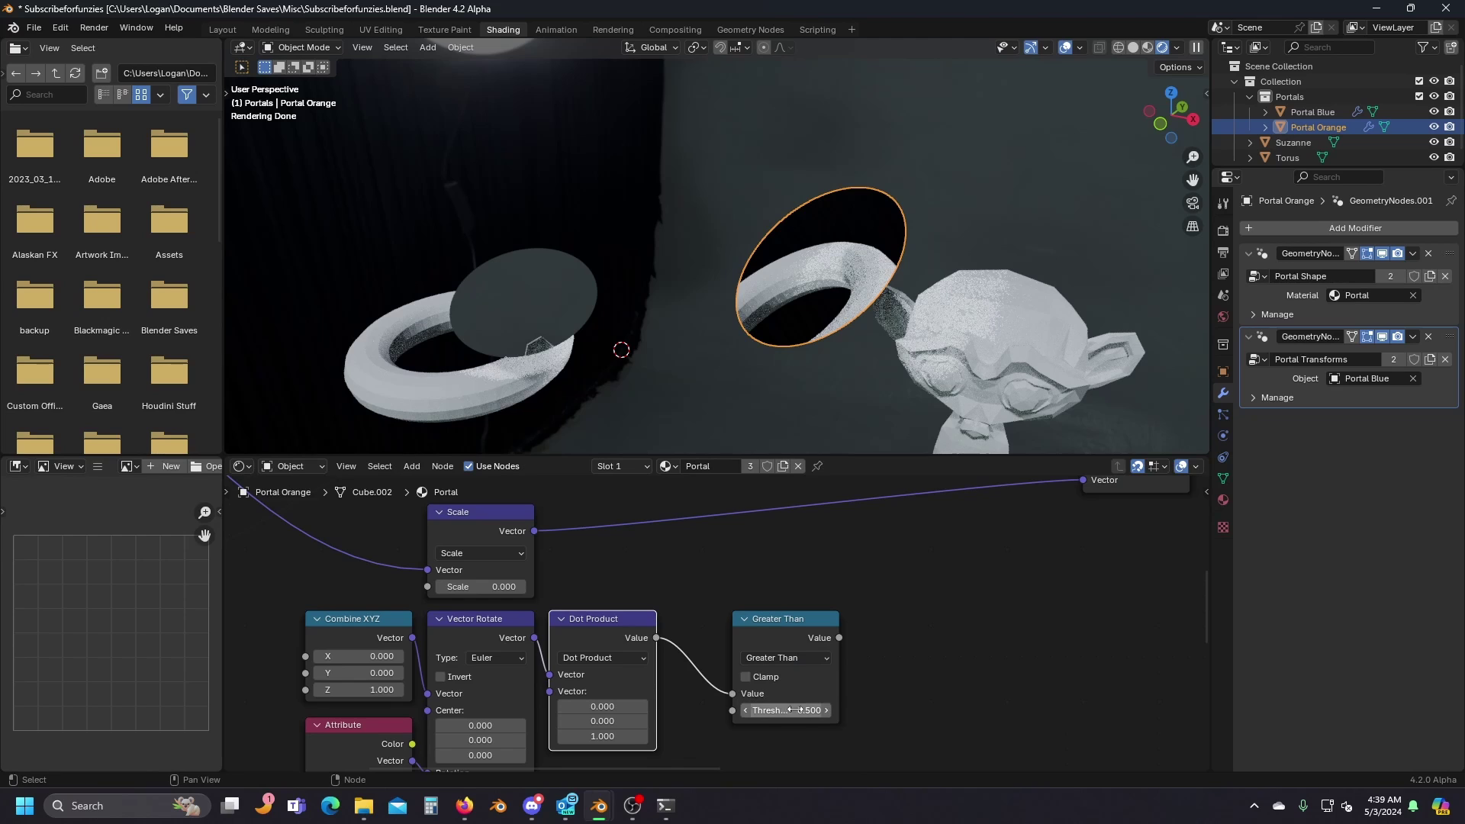
pyautogui.click(798, 710)
pyautogui.write('0')
pyautogui.press('Return')
pyautogui.moveTo(787, 641); pyautogui.dragTo(727, 643)
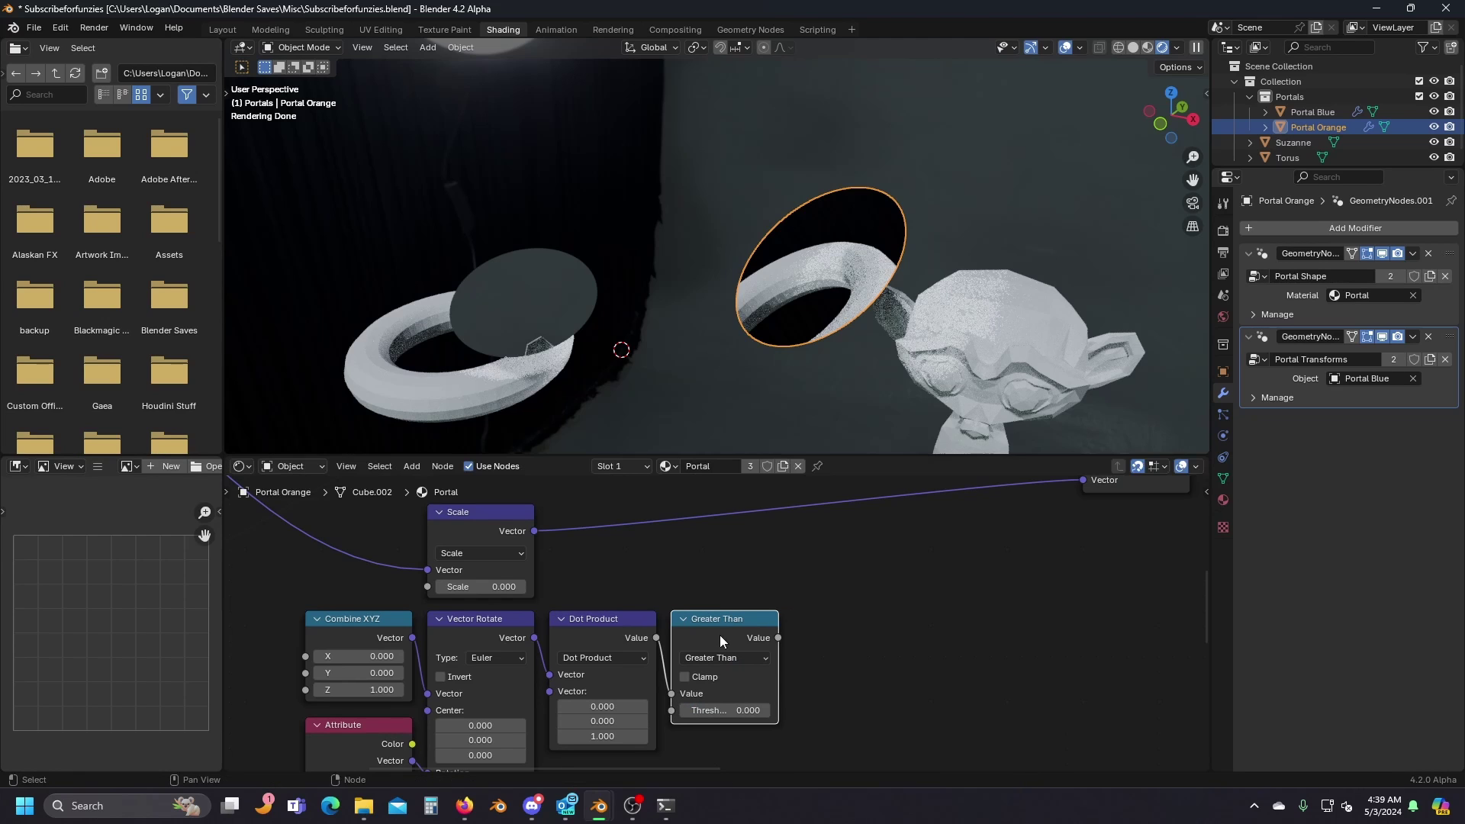
# Add a Mix node after the Greater Than node.
pyautogui.hotkey('shift', 'a')
pyautogui.write('mi')
pyautogui.click(914, 627)
pyautogui.click(894, 631)
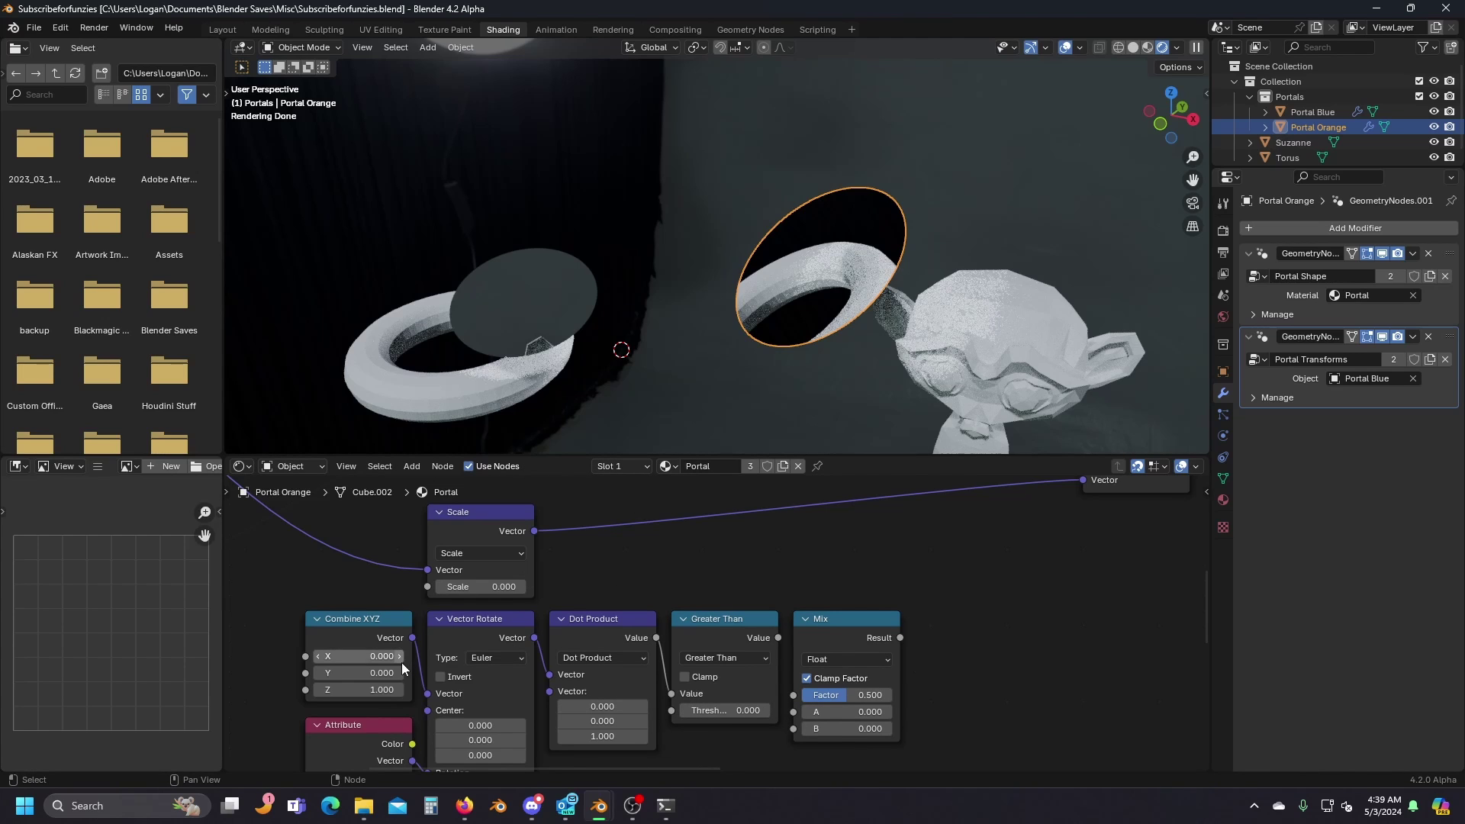
# Link the Greater Than output to the Mix node's Factor and set A to -1 and B to 1.
pyautogui.click(467, 635)
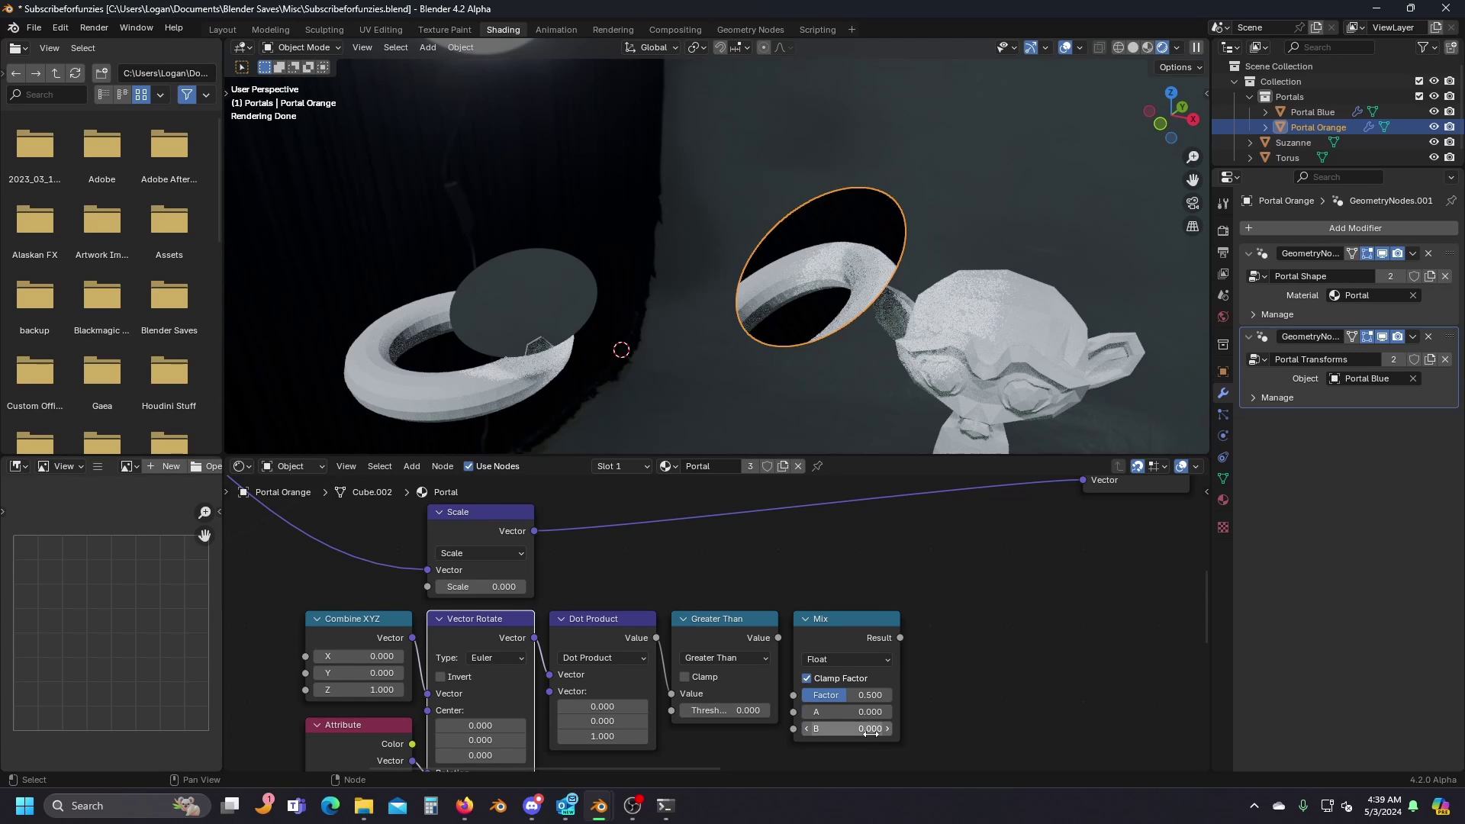
pyautogui.scroll(-3, 937, 577)
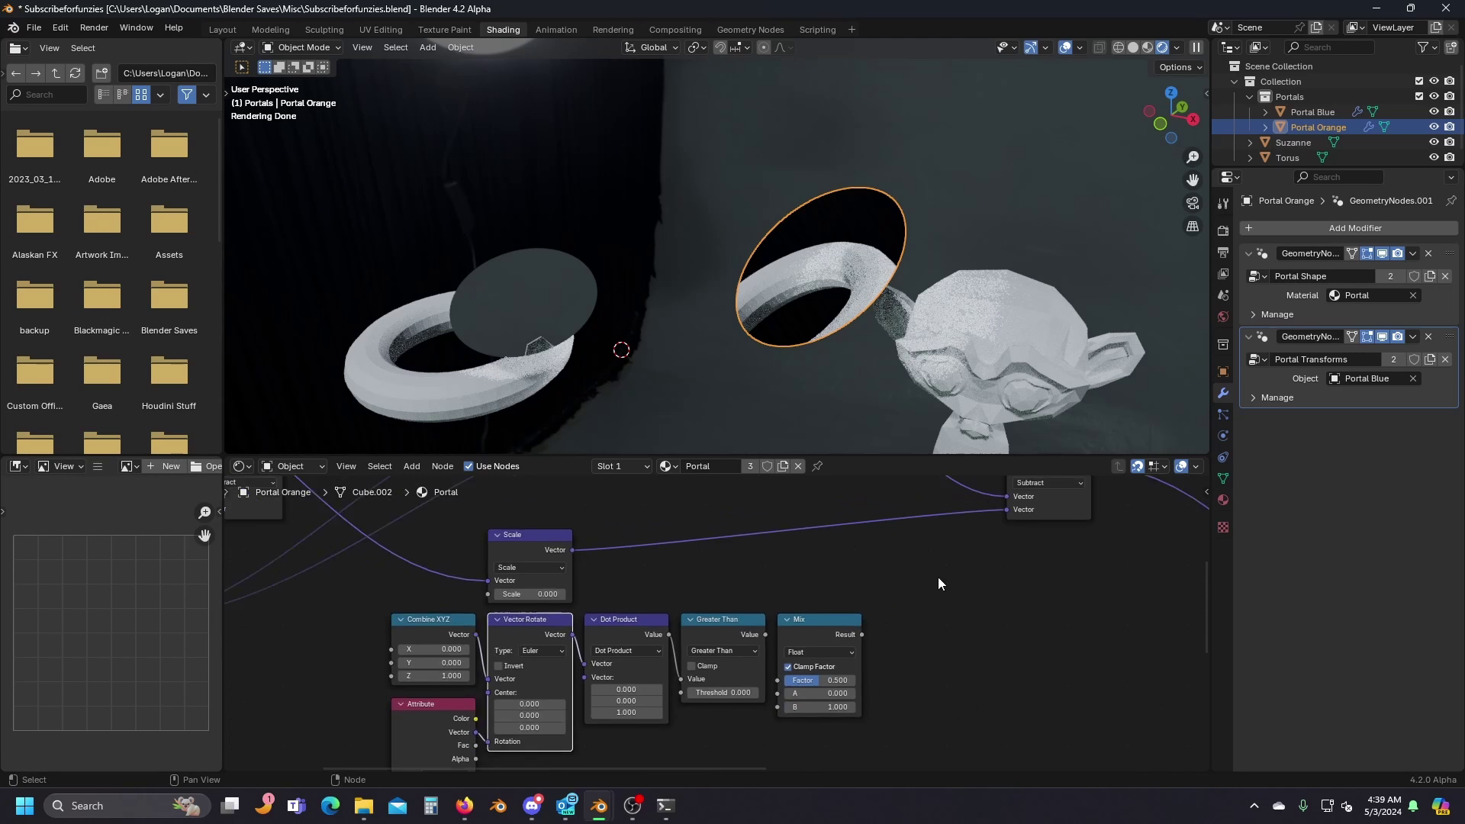
pyautogui.scroll(3, 826, 729)
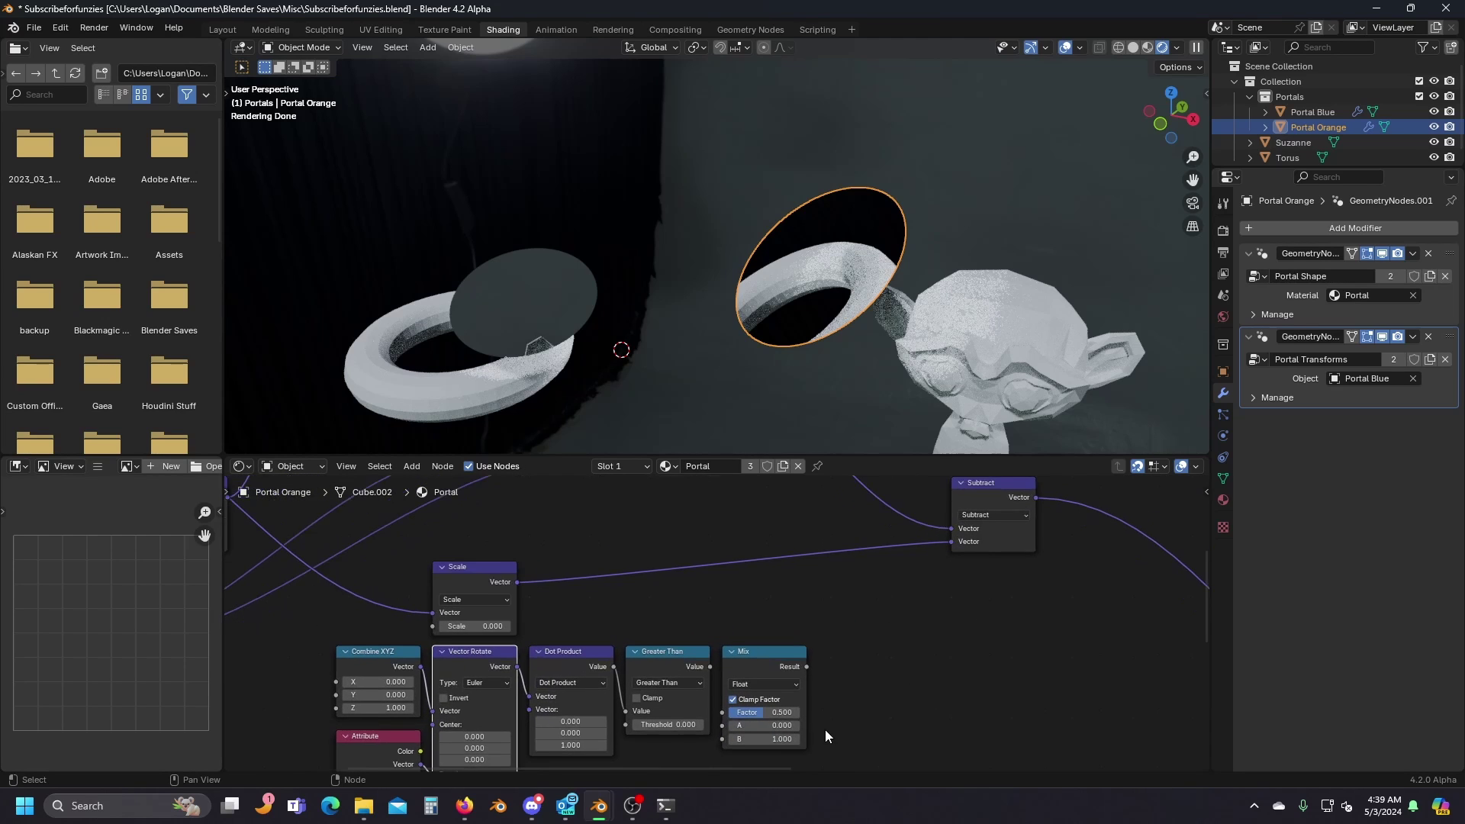
pyautogui.click(677, 603)
pyautogui.moveTo(683, 600); pyautogui.dragTo(699, 662)
pyautogui.click(782, 681)
pyautogui.write('-1')
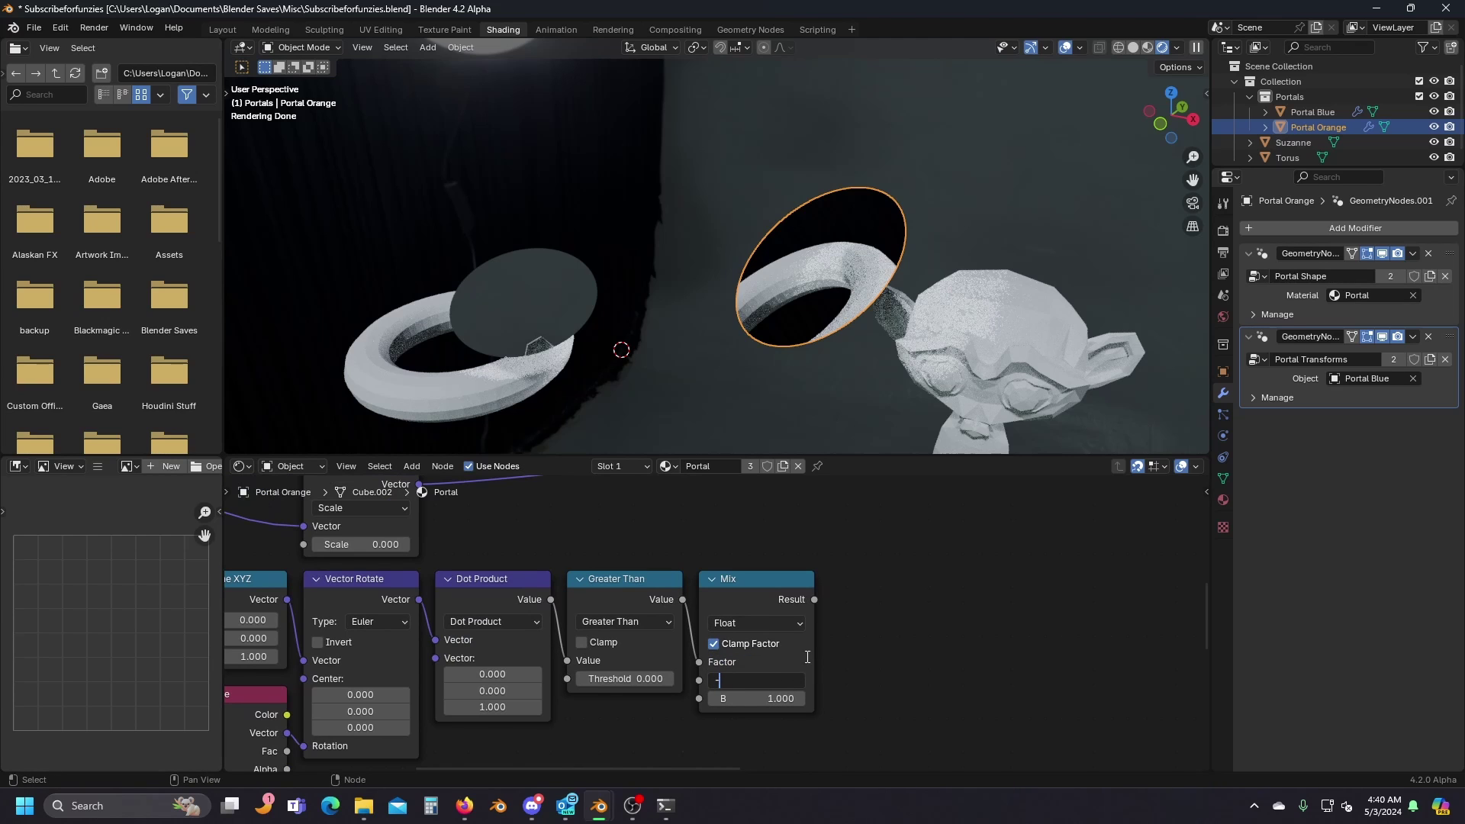
pyautogui.press('Return')
# Insert a copy of the Scale node before Subtract with the Mix Result driving its Scale input, and save the file.
pyautogui.scroll(-2, 919, 661)
pyautogui.click(418, 601)
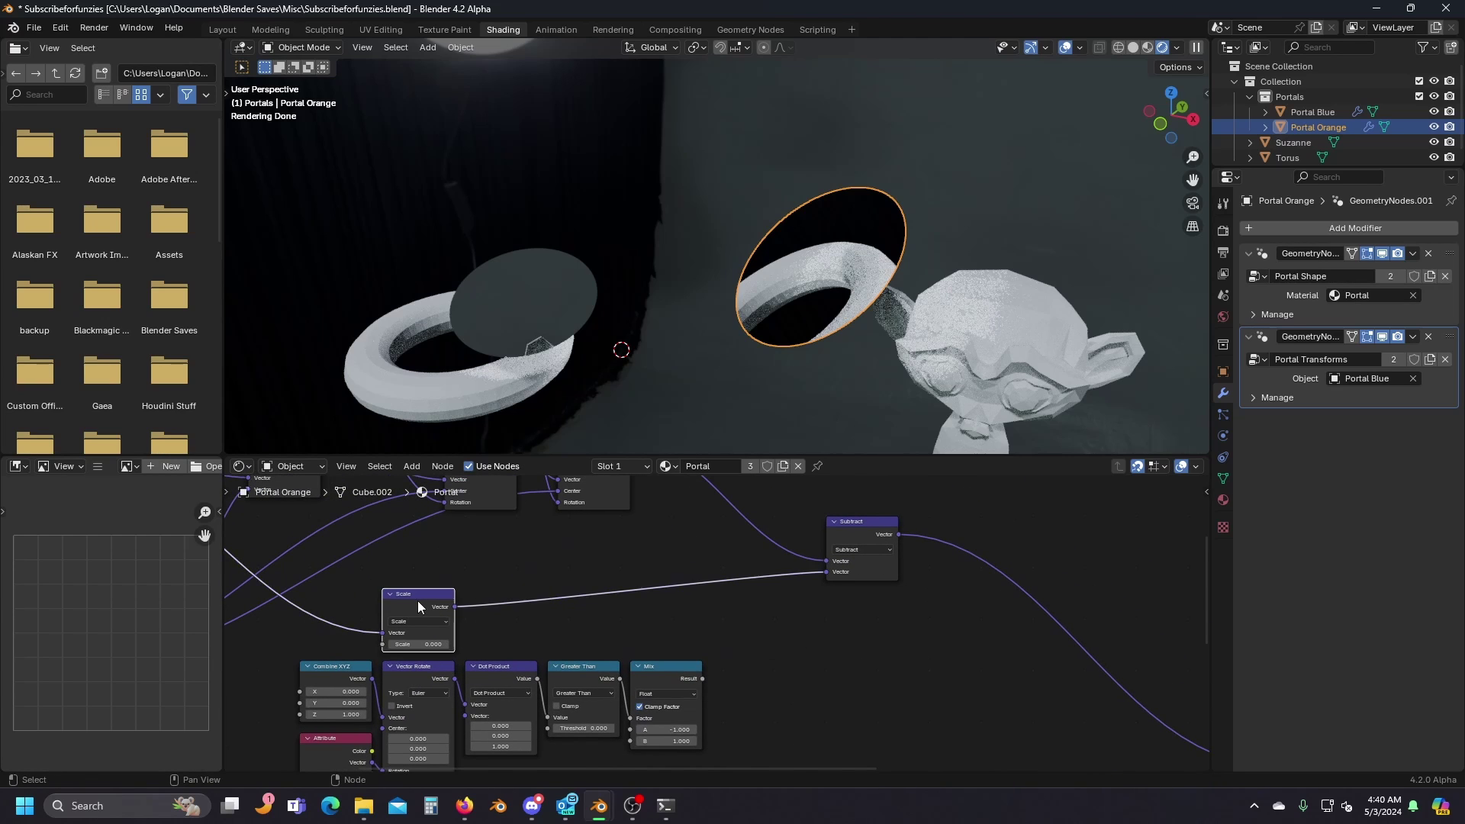
pyautogui.hotkey('shift', 'd')
pyautogui.click(748, 592)
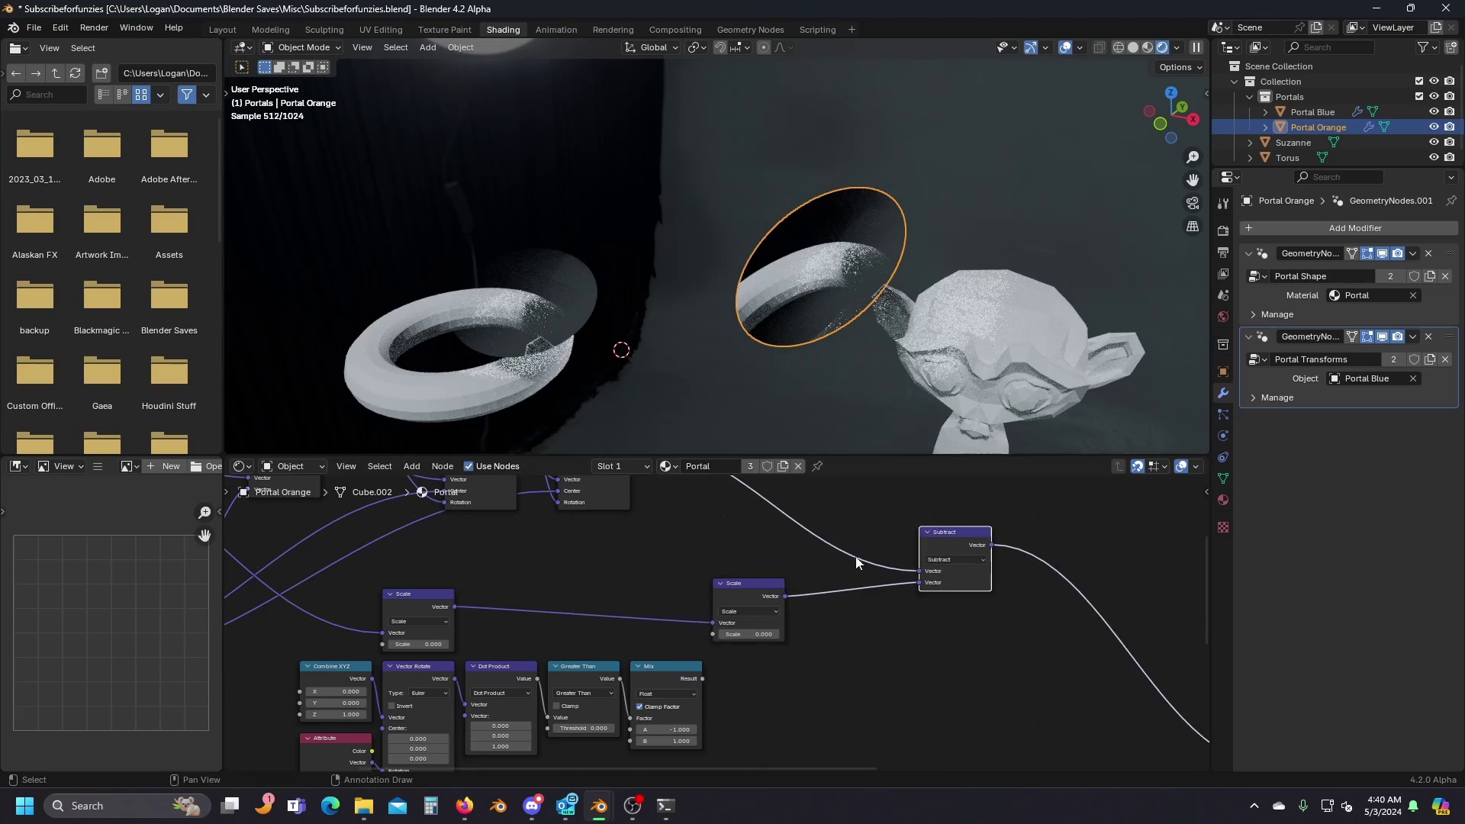
pyautogui.scroll(2, 709, 649)
pyautogui.moveTo(700, 699); pyautogui.dragTo(791, 651)
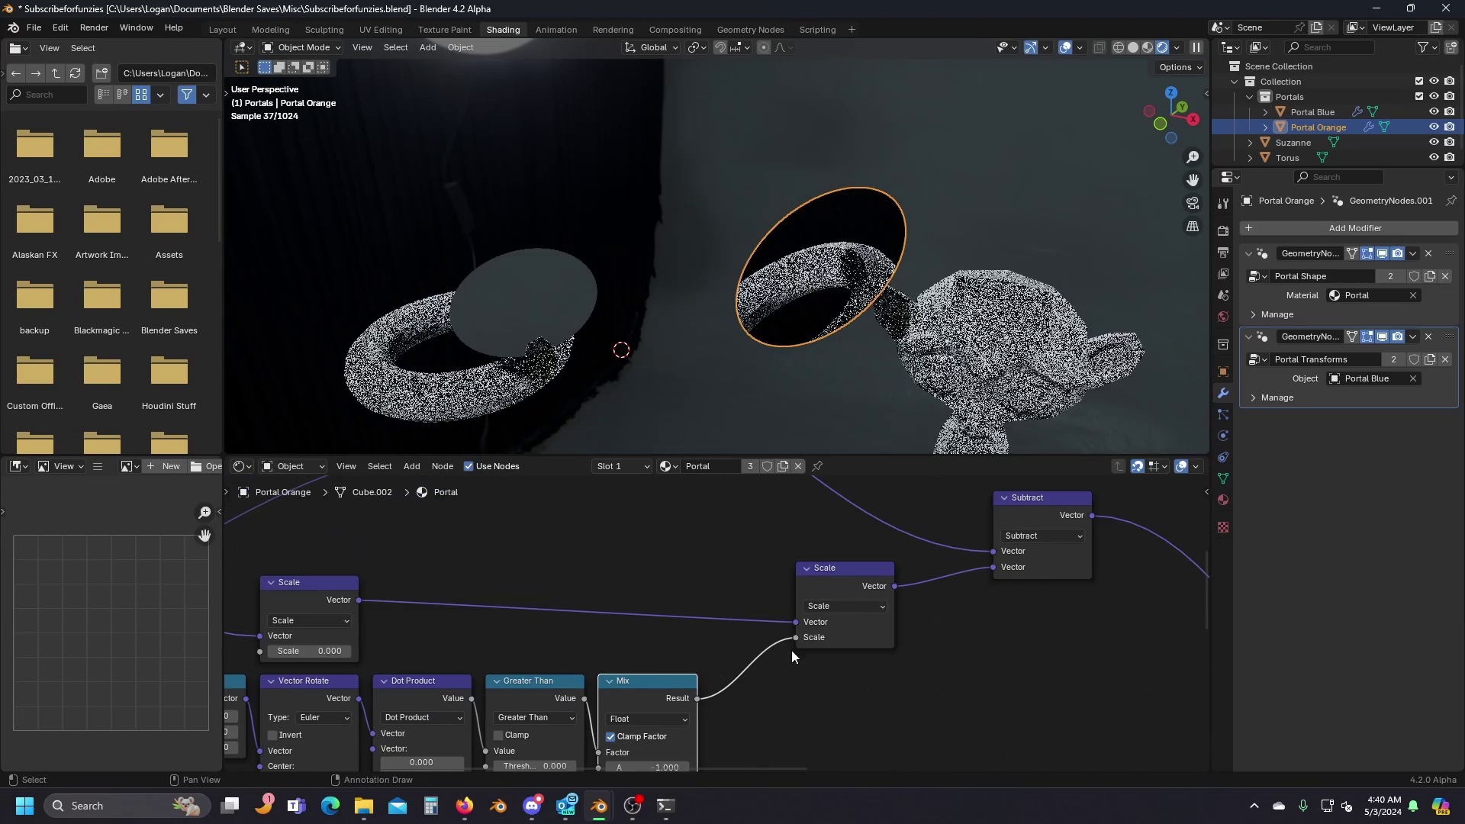
pyautogui.scroll(-3, 768, 693)
pyautogui.hotkey('ctrl', 's')
# Try rotating and moving the orange portal to test the view through both portals from several angles.
pyautogui.moveTo(649, 297); pyautogui.dragTo(754, 337, button='middle')
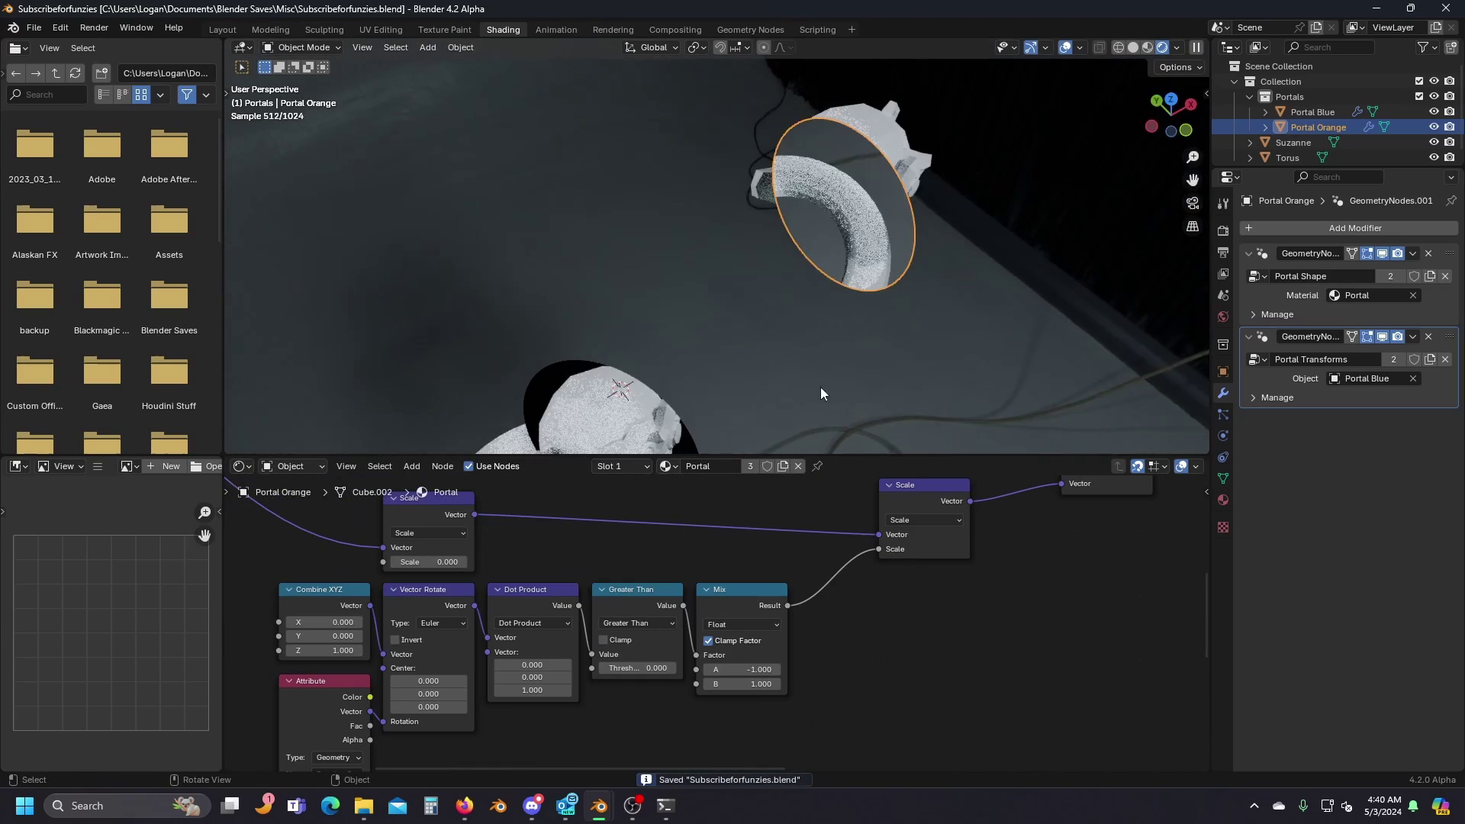
pyautogui.moveTo(821, 387); pyautogui.dragTo(739, 333, button='middle')
pyautogui.press('r')
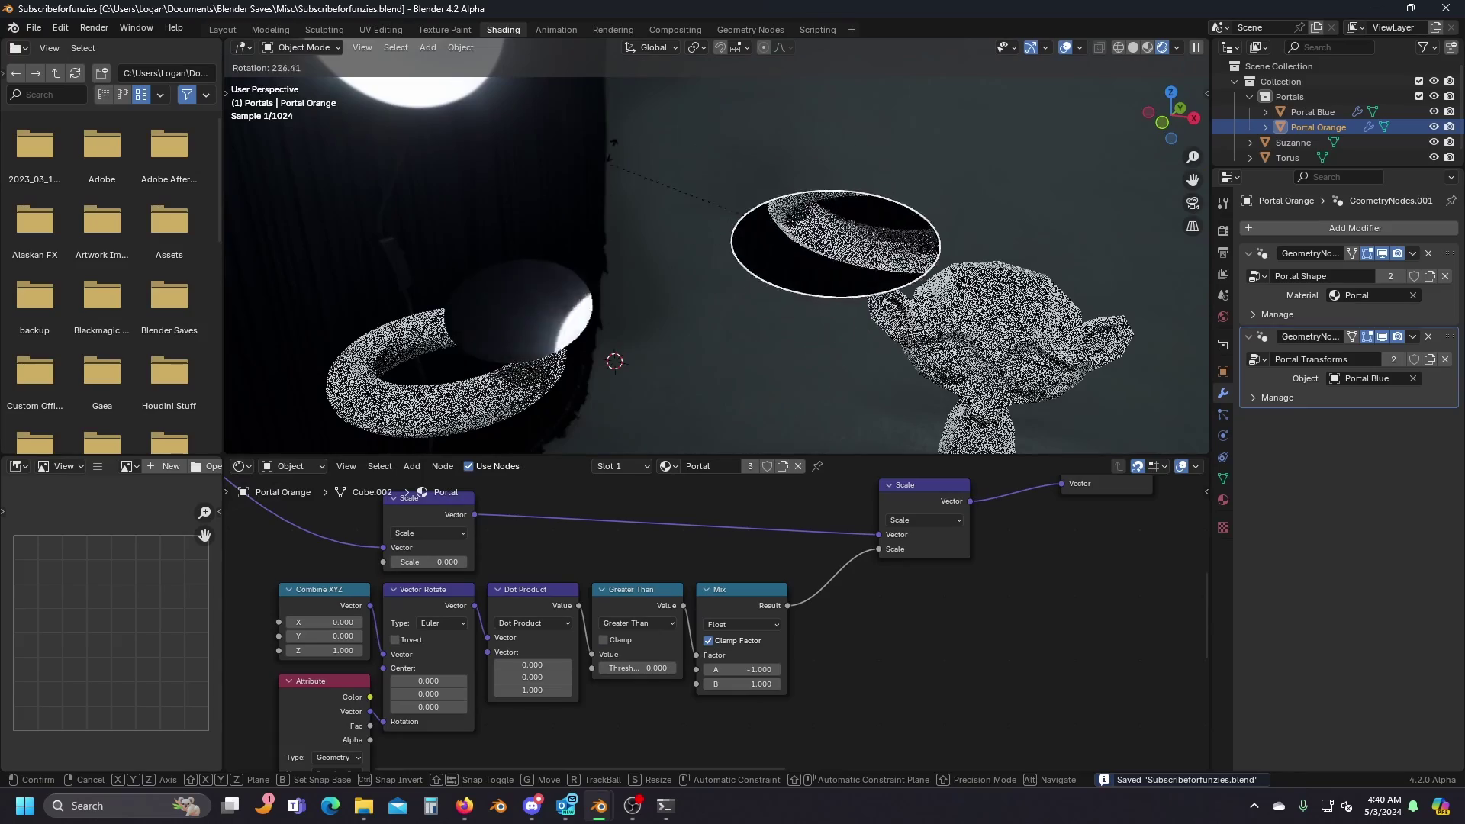
pyautogui.click(844, 180)
pyautogui.moveTo(844, 180); pyautogui.dragTo(977, 228, button='middle')
pyautogui.press('r')
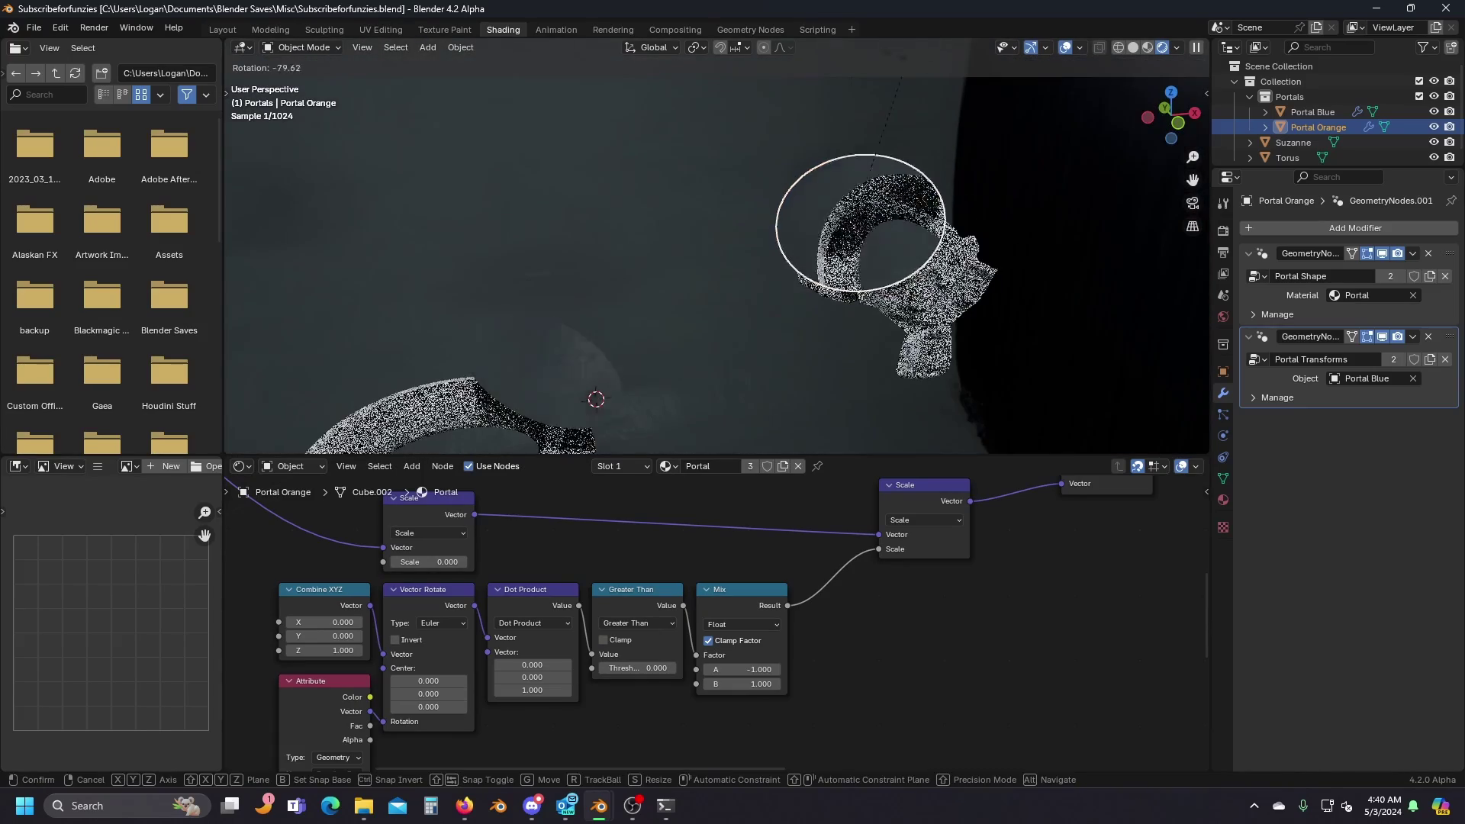
pyautogui.rightClick(996, 304)
pyautogui.moveTo(997, 303); pyautogui.dragTo(946, 320, button='middle')
pyautogui.press('g')
pyautogui.rightClick(975, 312)
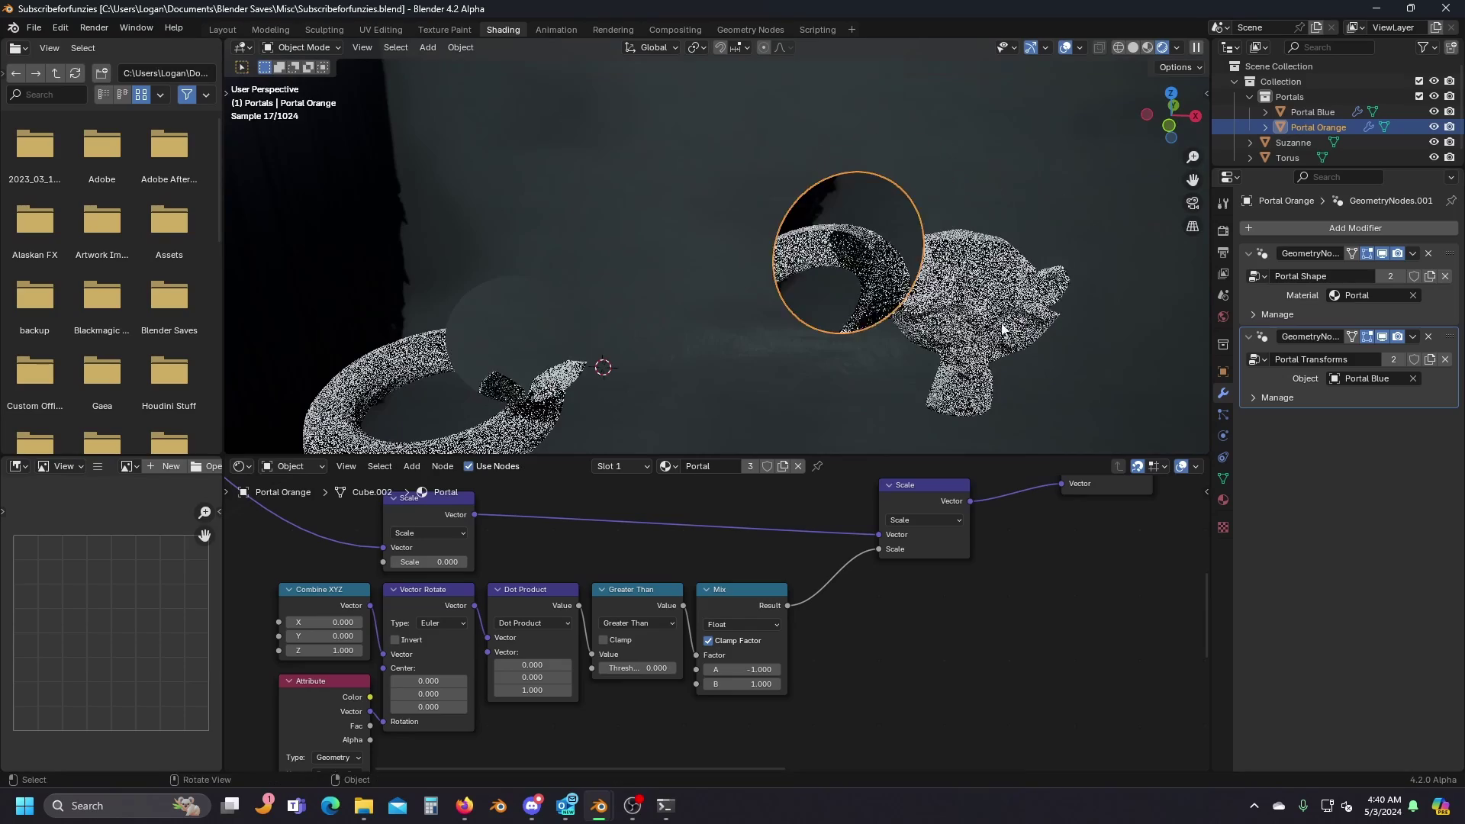
# Move the blue portal slightly in front of the torus and save the file.
pyautogui.moveTo(649, 309); pyautogui.dragTo(614, 337, button='middle')
pyautogui.click(572, 330)
pyautogui.press('g')
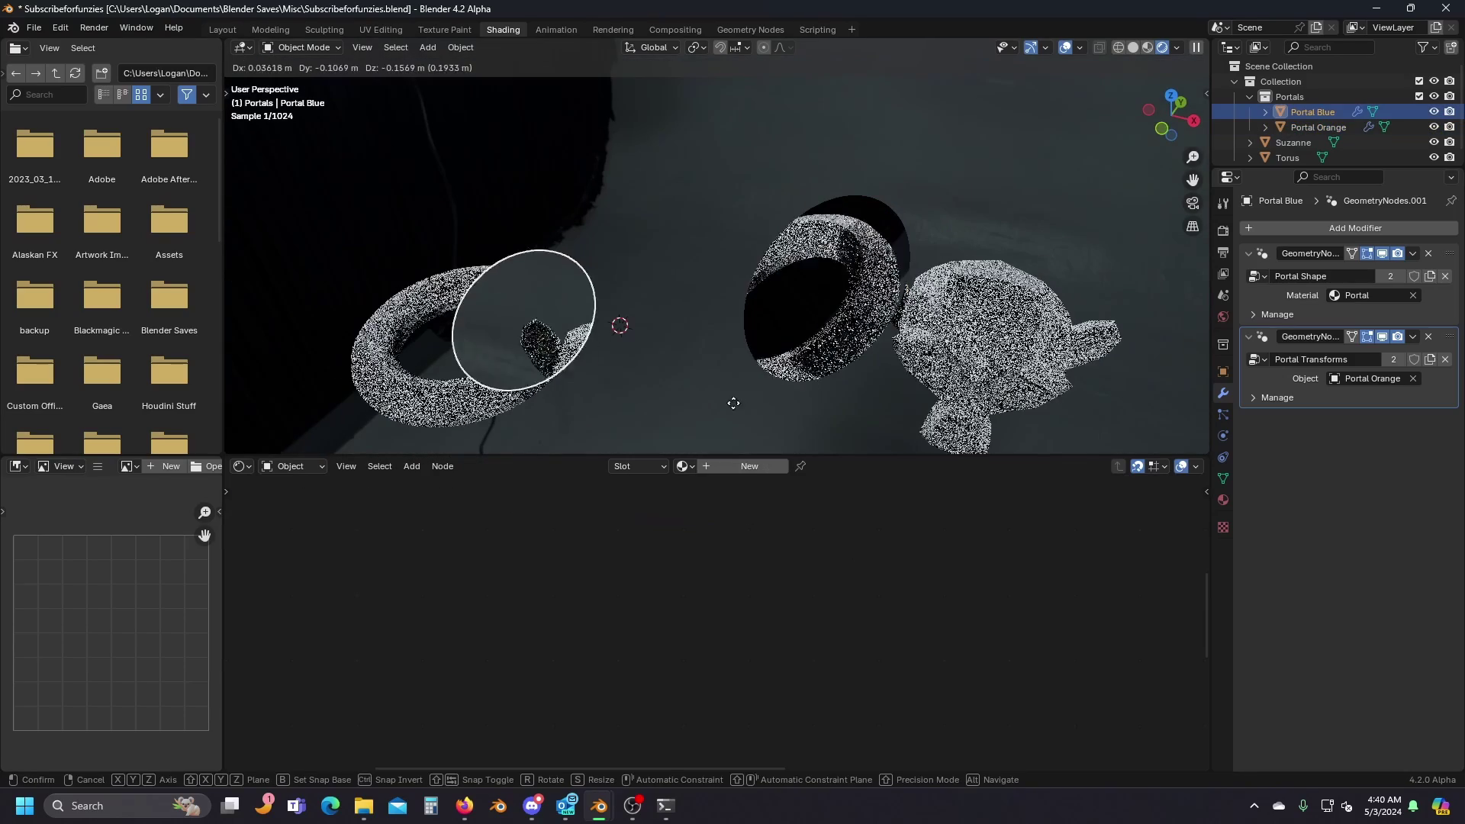
pyautogui.click(725, 373)
pyautogui.hotkey('ctrl', 's')
# Select the orange portal, then examine both portals from several angles and the full Portal material node tree.
pyautogui.click(854, 355)
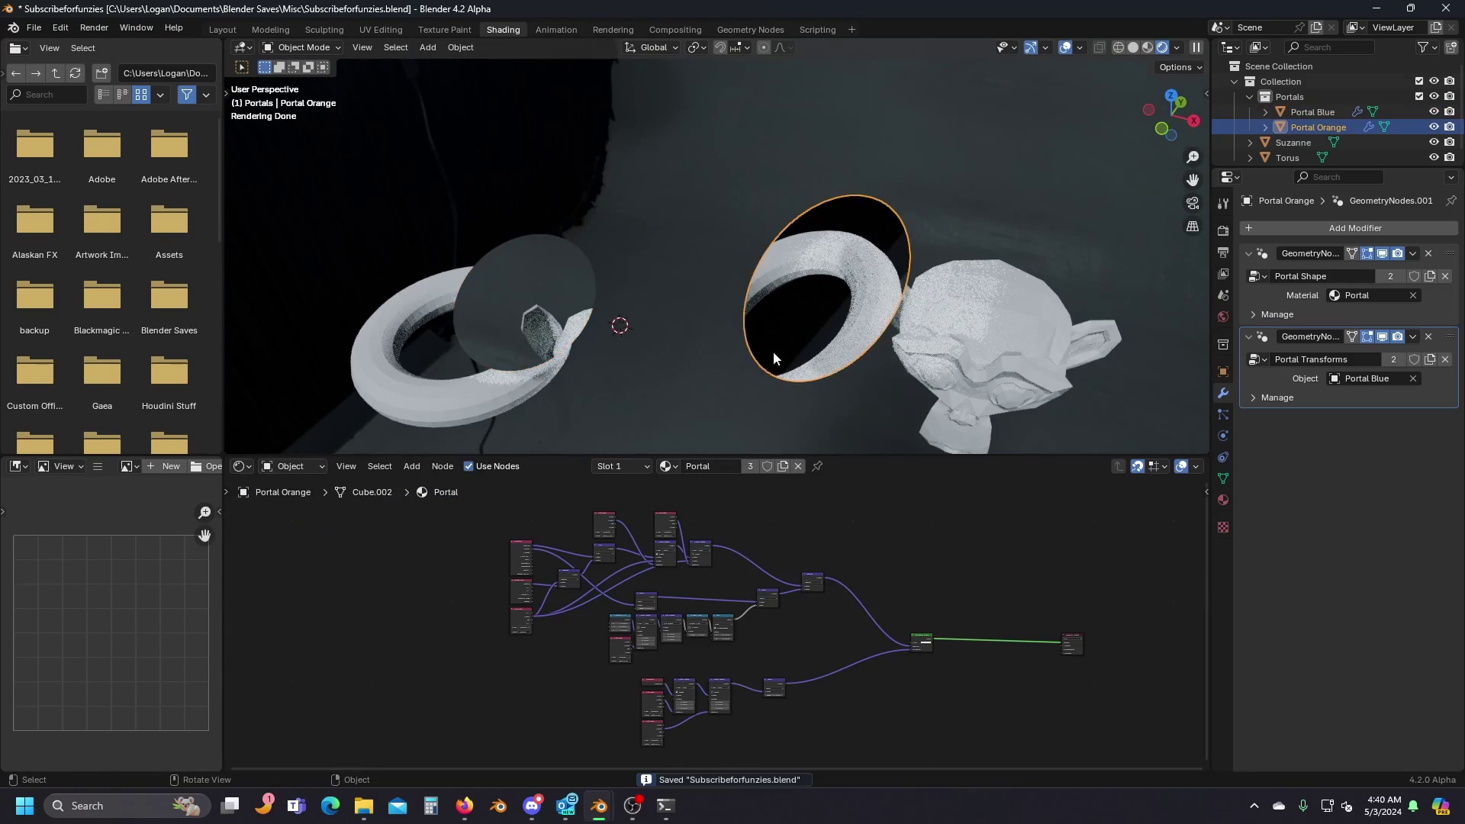
pyautogui.moveTo(767, 351); pyautogui.dragTo(711, 268, button='middle')
pyautogui.click(703, 245)
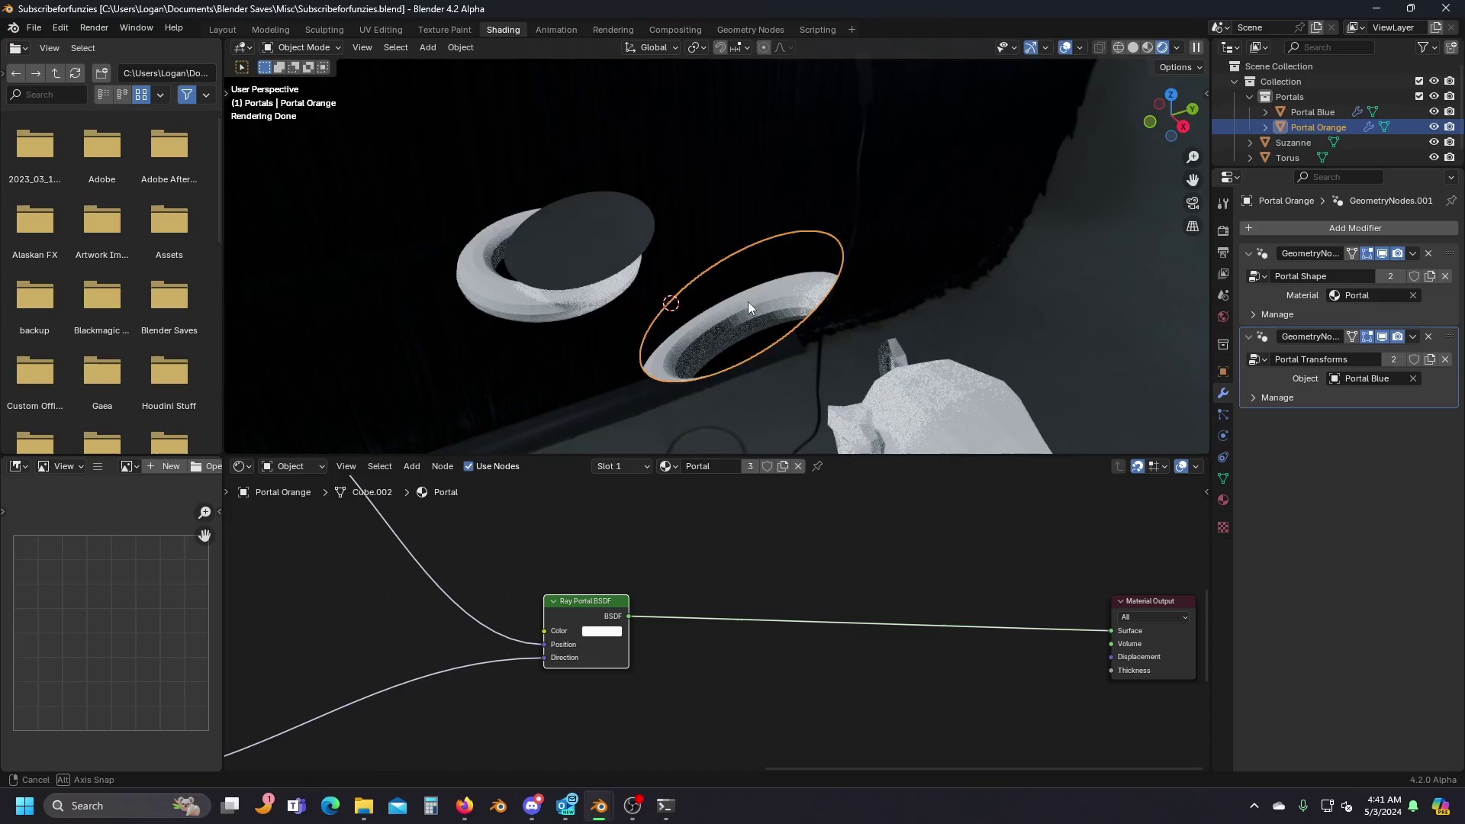
pyautogui.moveTo(748, 301); pyautogui.dragTo(771, 359, button='middle')
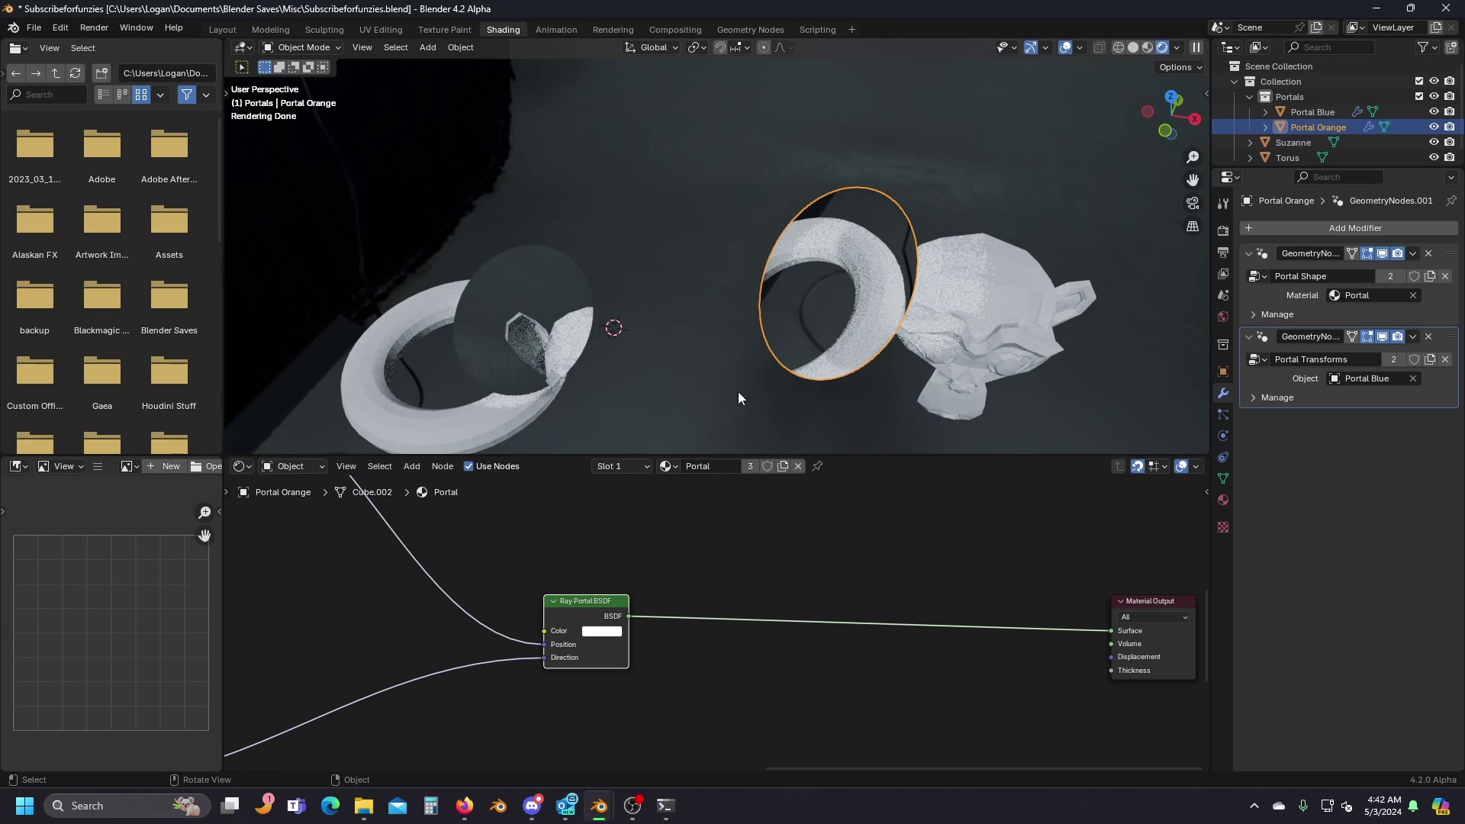
pyautogui.moveTo(814, 420)
pyautogui.mouseDown(button='middle')
pyautogui.moveTo(744, 385)
pyautogui.moveTo(803, 406)
pyautogui.mouseUp(button='middle')
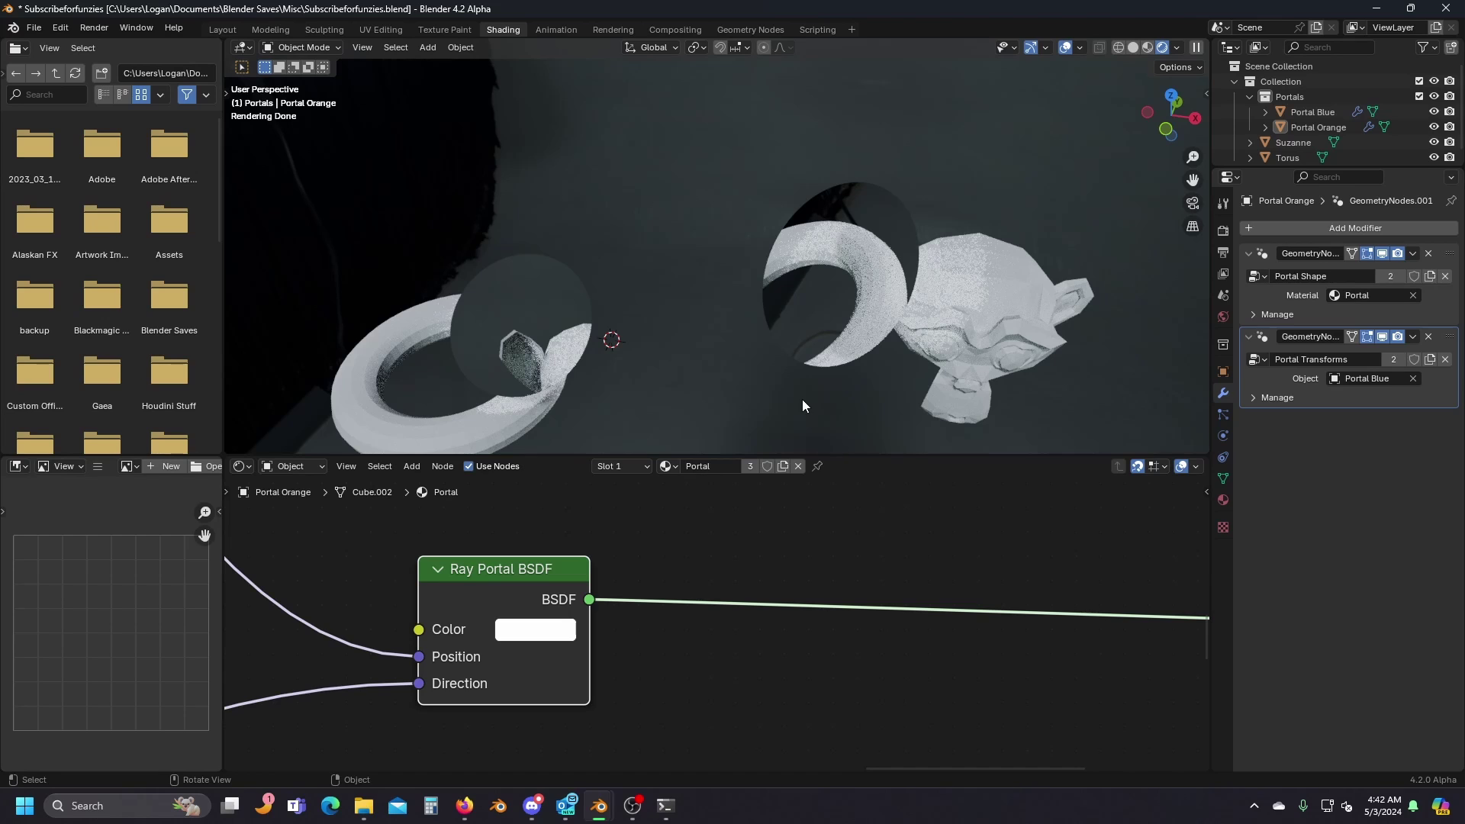
pyautogui.scroll(-6, 873, 602)
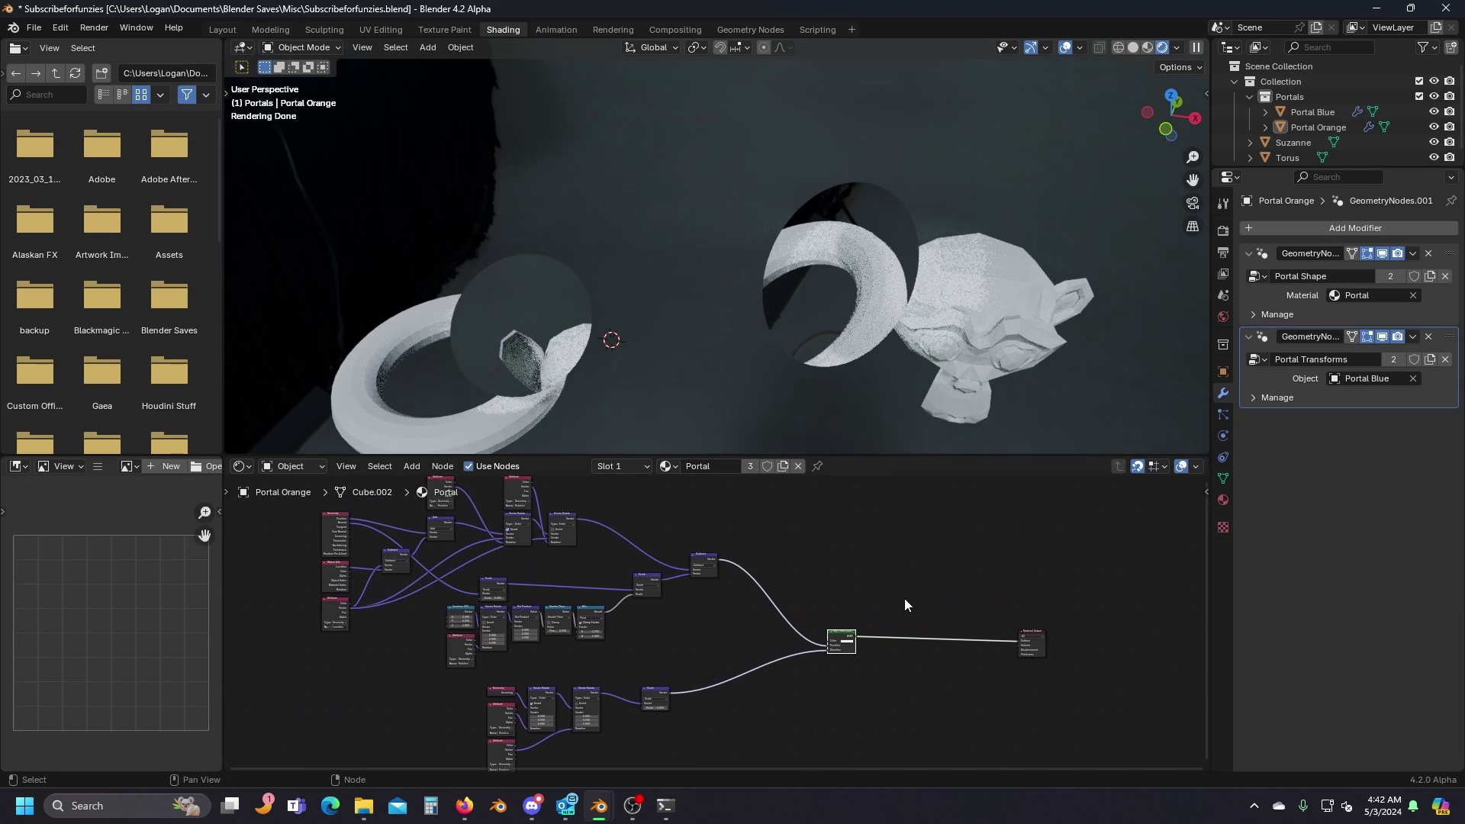
pyautogui.scroll(-3, 885, 606)
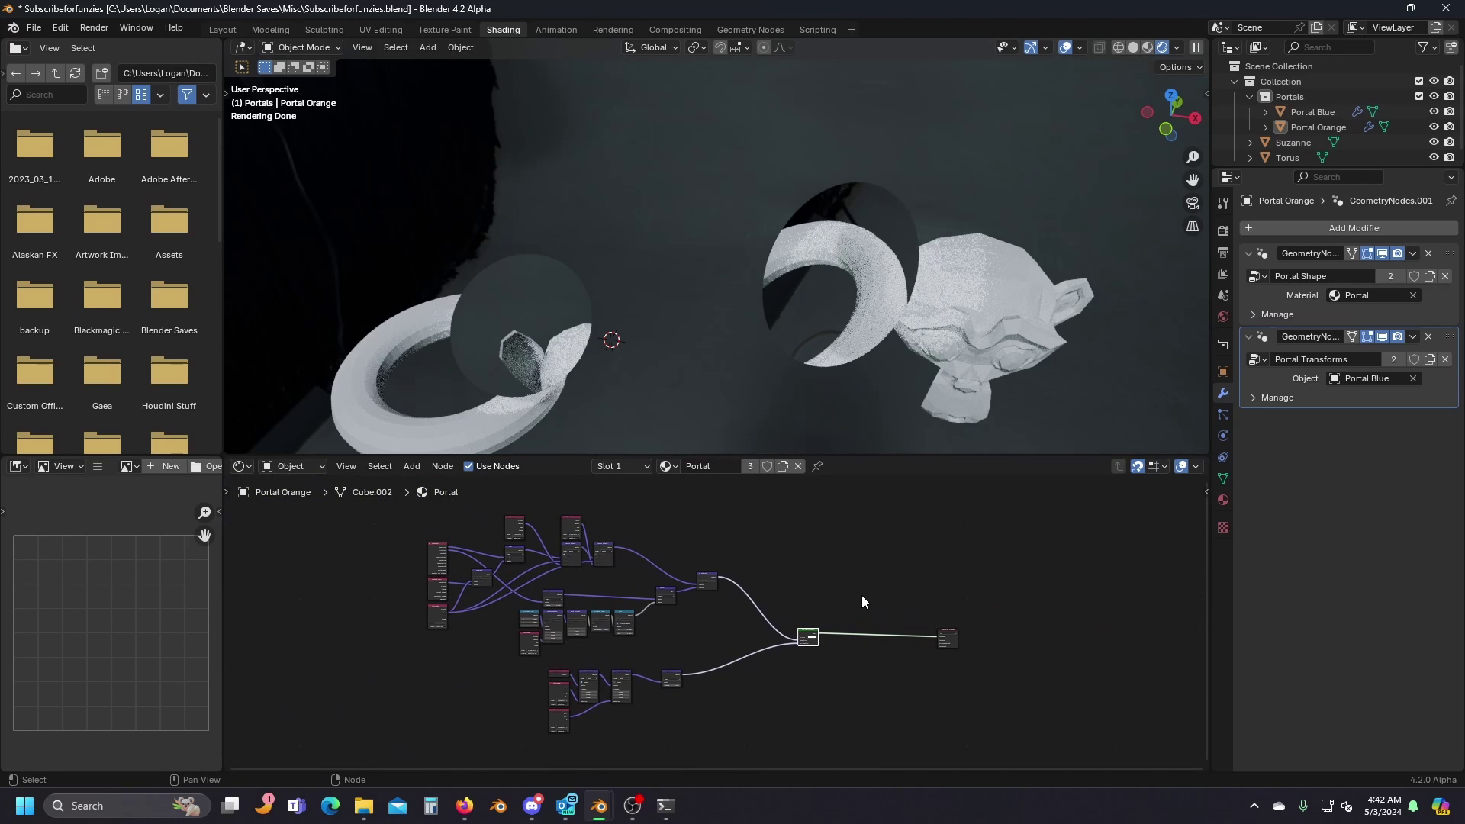
pyautogui.scroll(5, 863, 602)
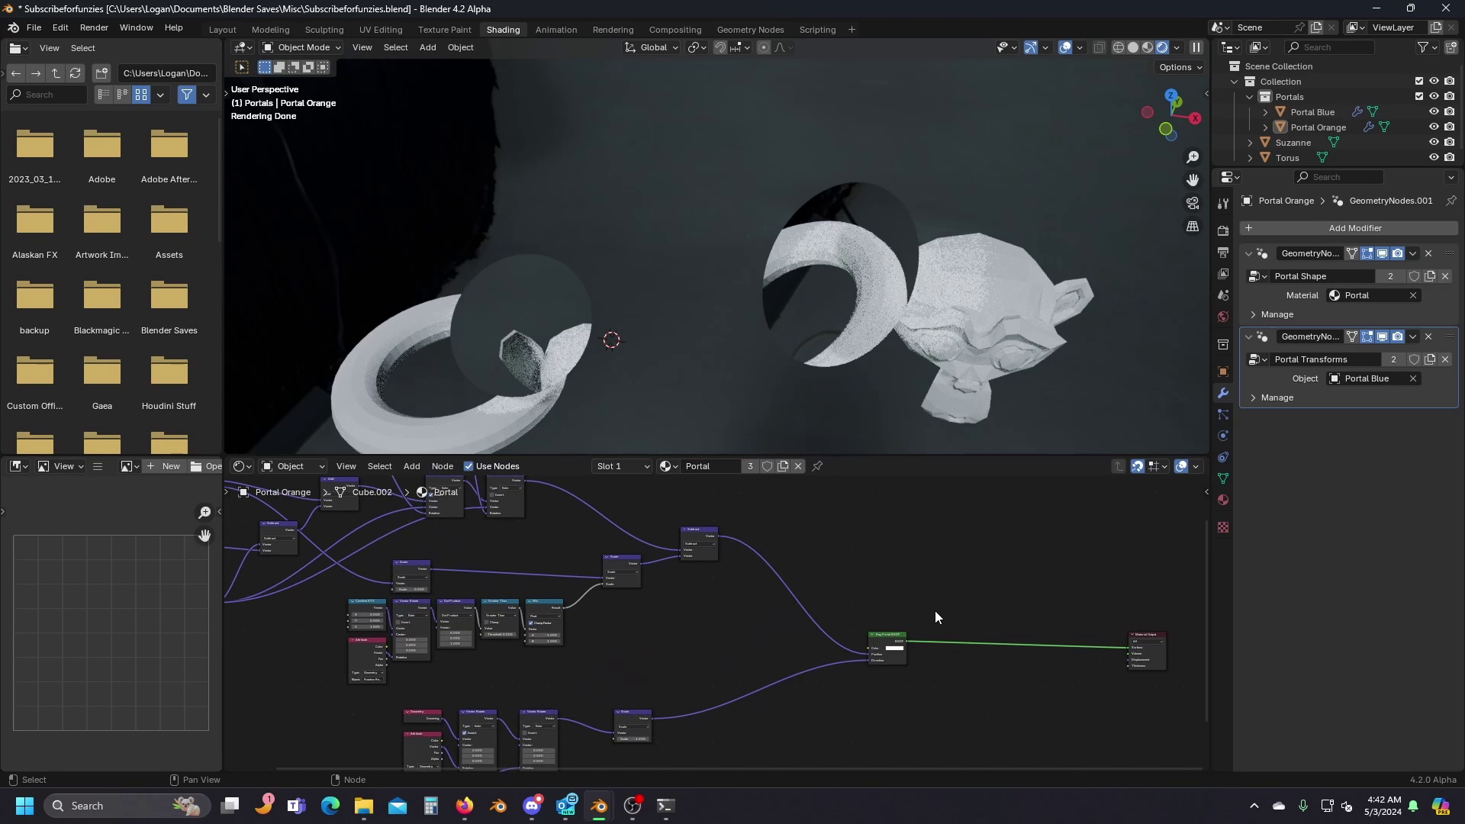
pyautogui.scroll(2, 749, 645)
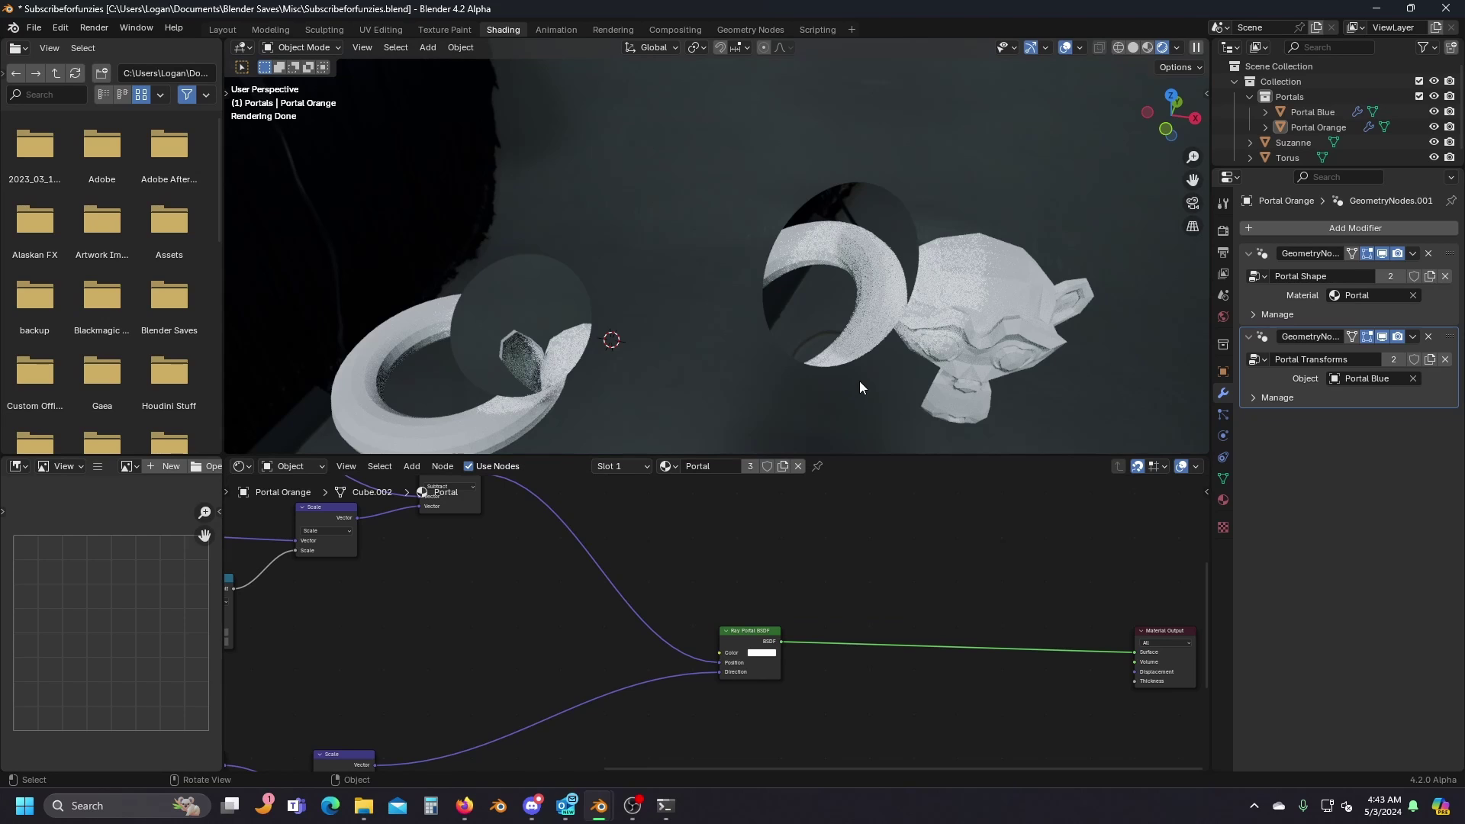
# Shift the Ray Portal BSDF node slightly up and away from the Material Output node.
pyautogui.moveTo(840, 387)
pyautogui.mouseDown(button='middle')
pyautogui.moveTo(780, 369)
pyautogui.moveTo(827, 375)
pyautogui.mouseUp(button='middle')
pyautogui.scroll(6, 792, 628)
pyautogui.moveTo(776, 648); pyautogui.dragTo(700, 625)
pyautogui.moveTo(870, 593); pyautogui.dragTo(781, 576, button='middle')
pyautogui.scroll(2, 780, 576)
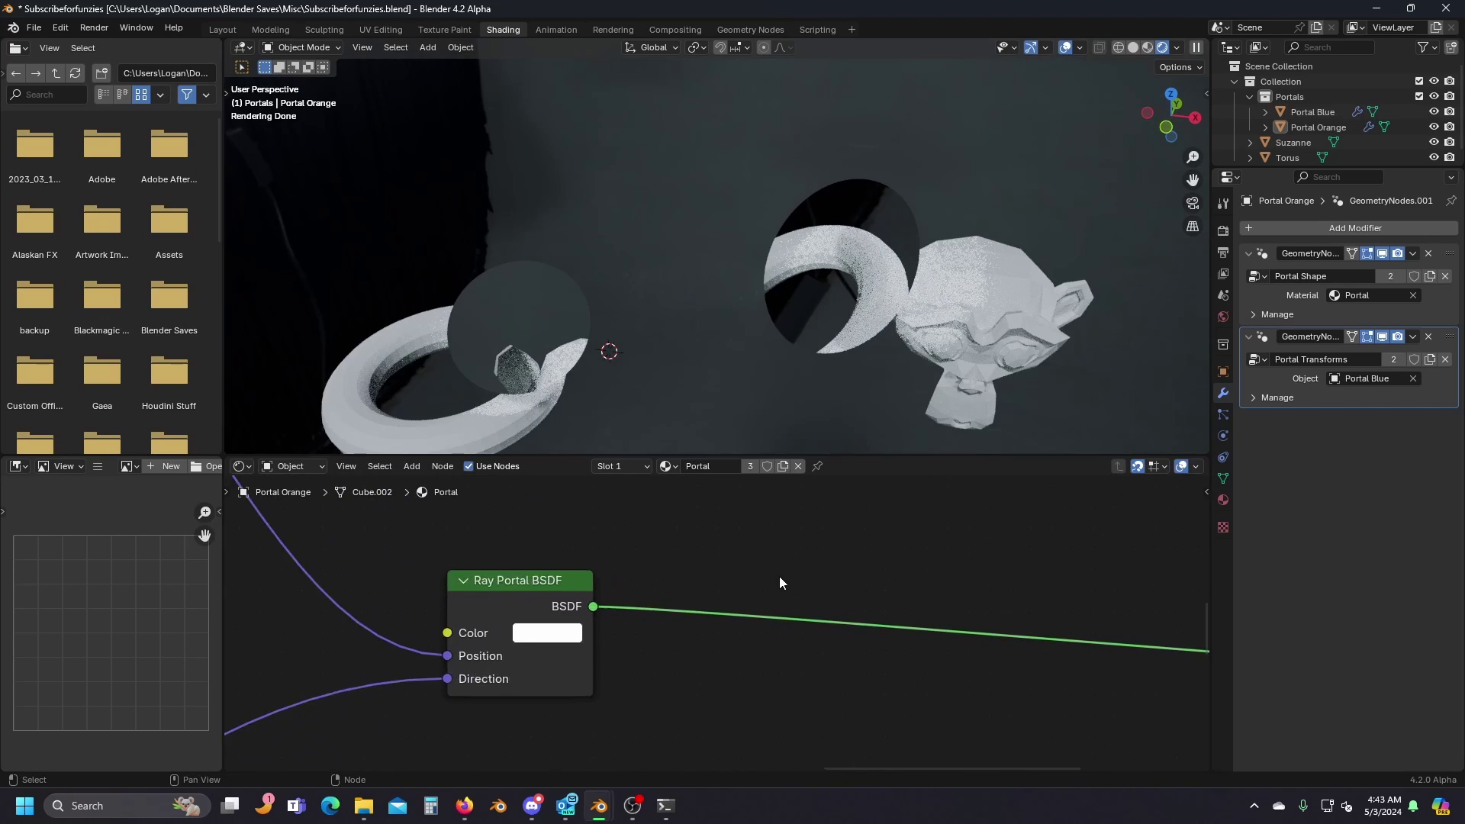
pyautogui.scroll(1, 780, 575)
pyautogui.scroll(1, 775, 576)
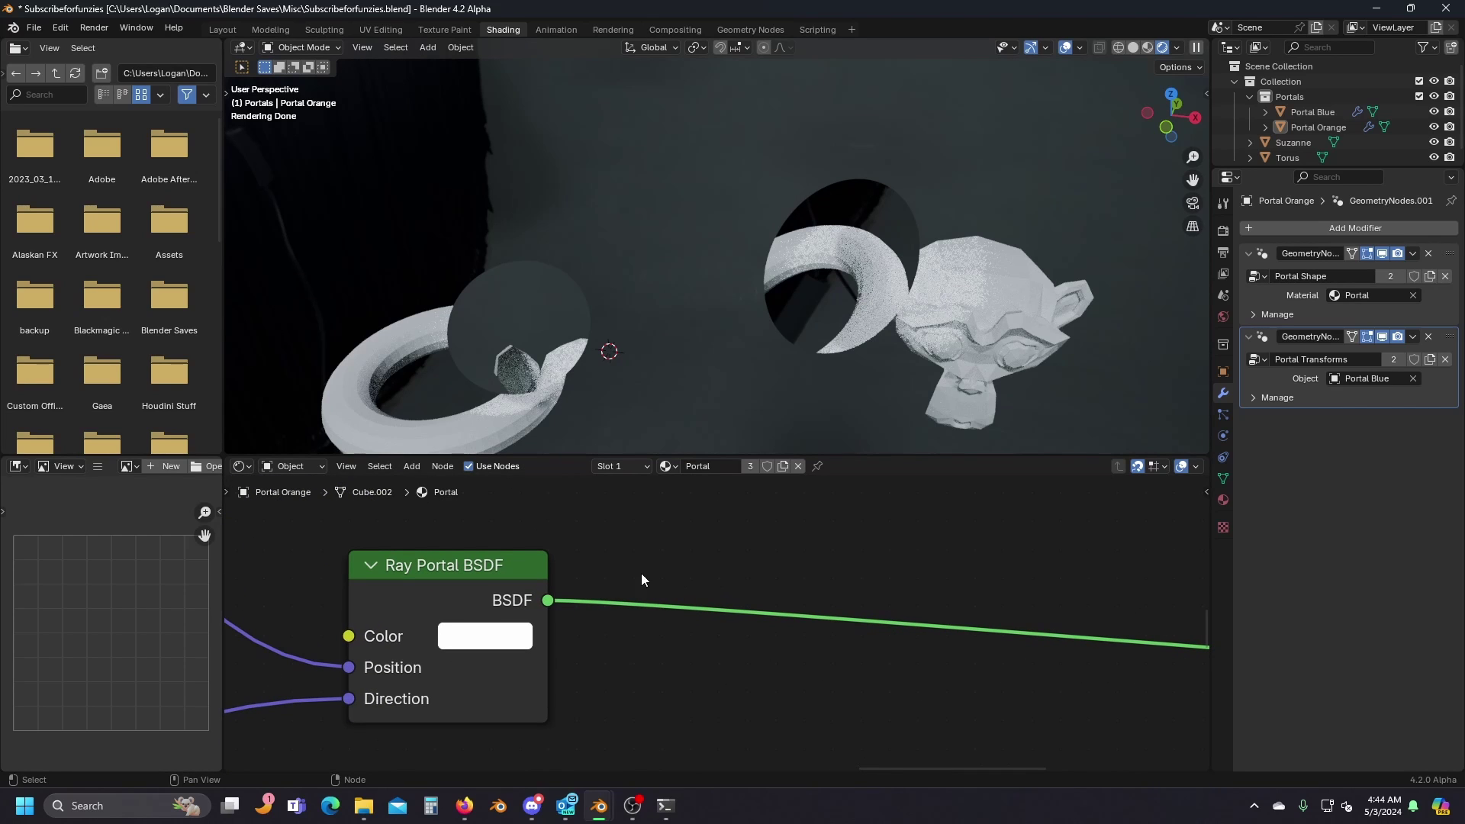